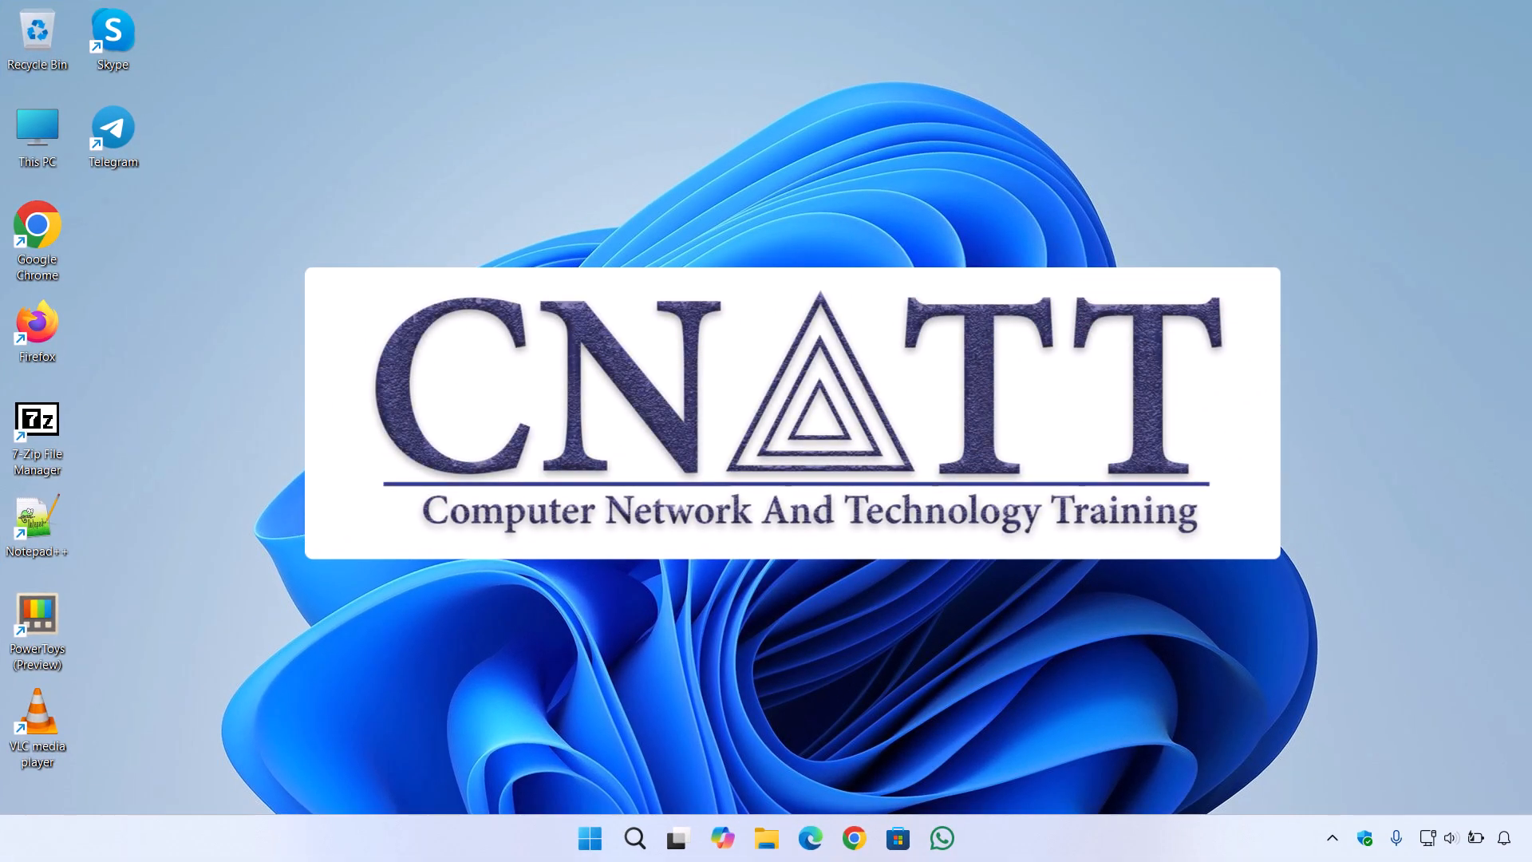
Step: Open the system's About page to review the device and Windows specifications, and close Settings
right_click(592, 844)
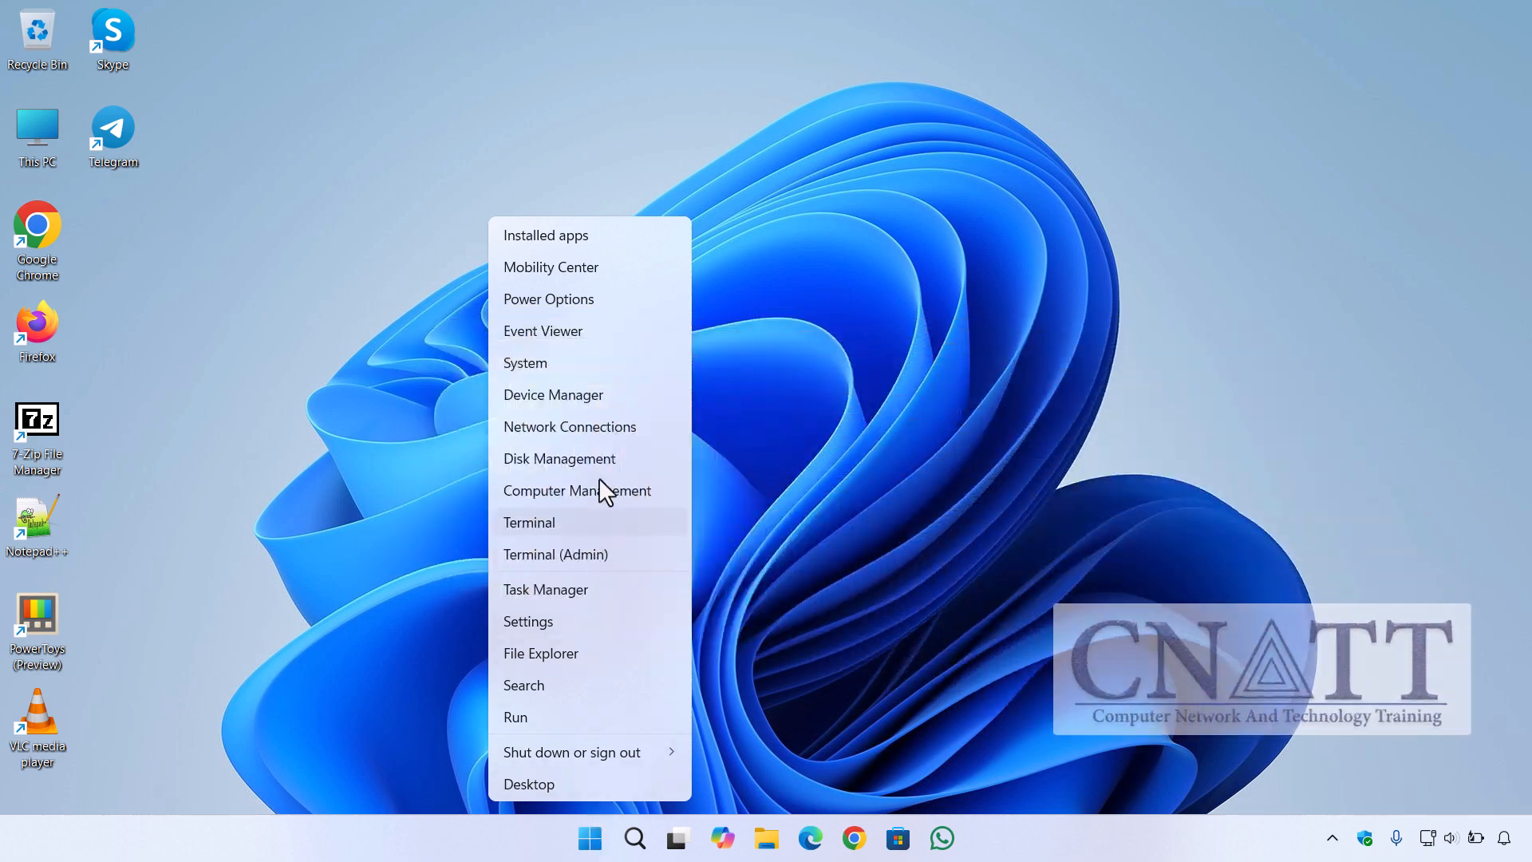
click(605, 372)
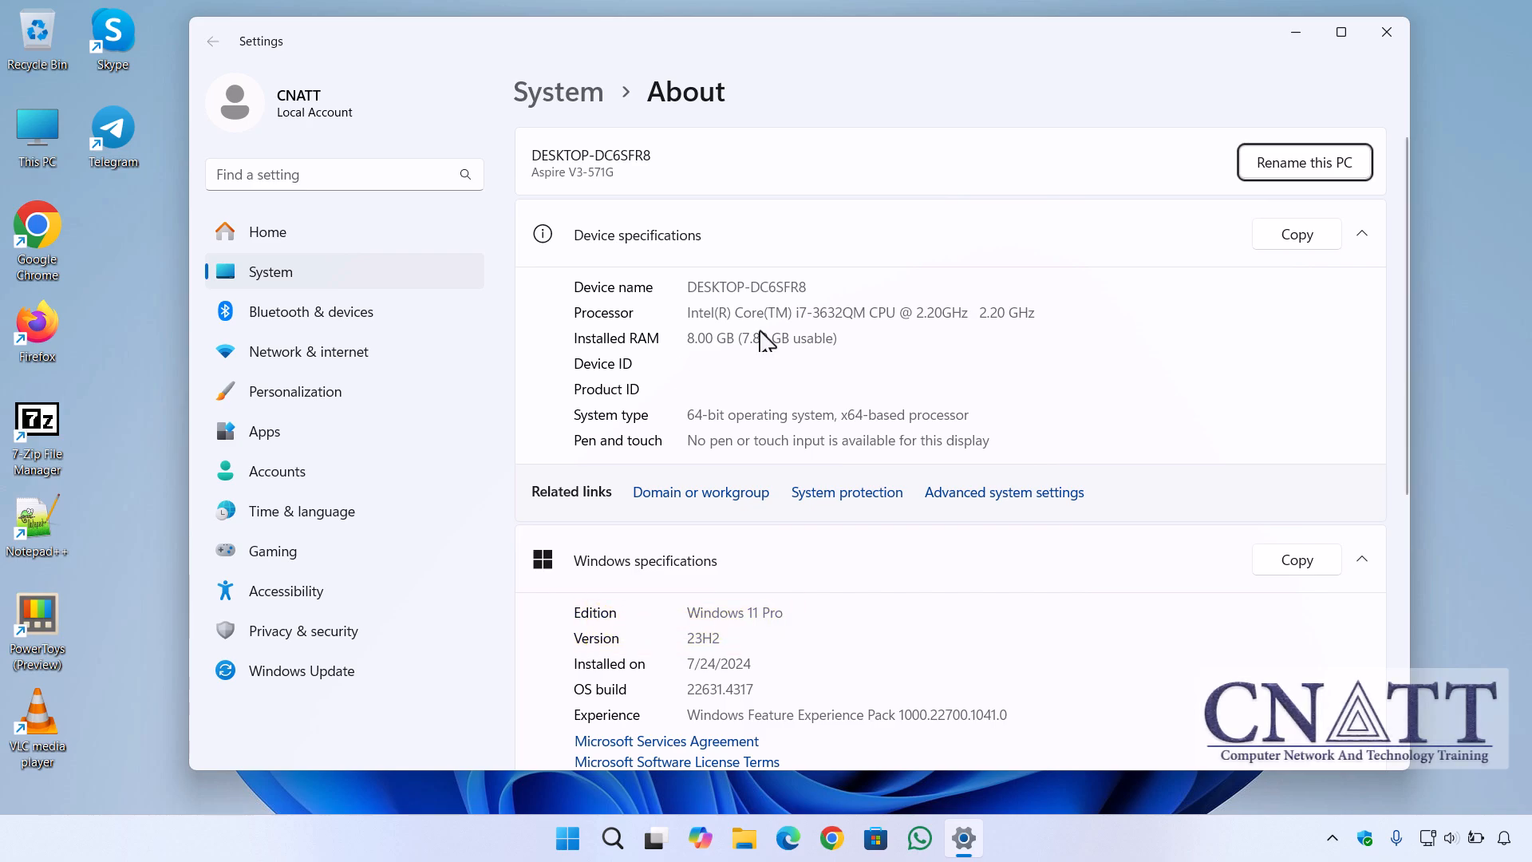
click(1385, 33)
Step: Open Chrome and search Google for "download pc health check app"
click(854, 838)
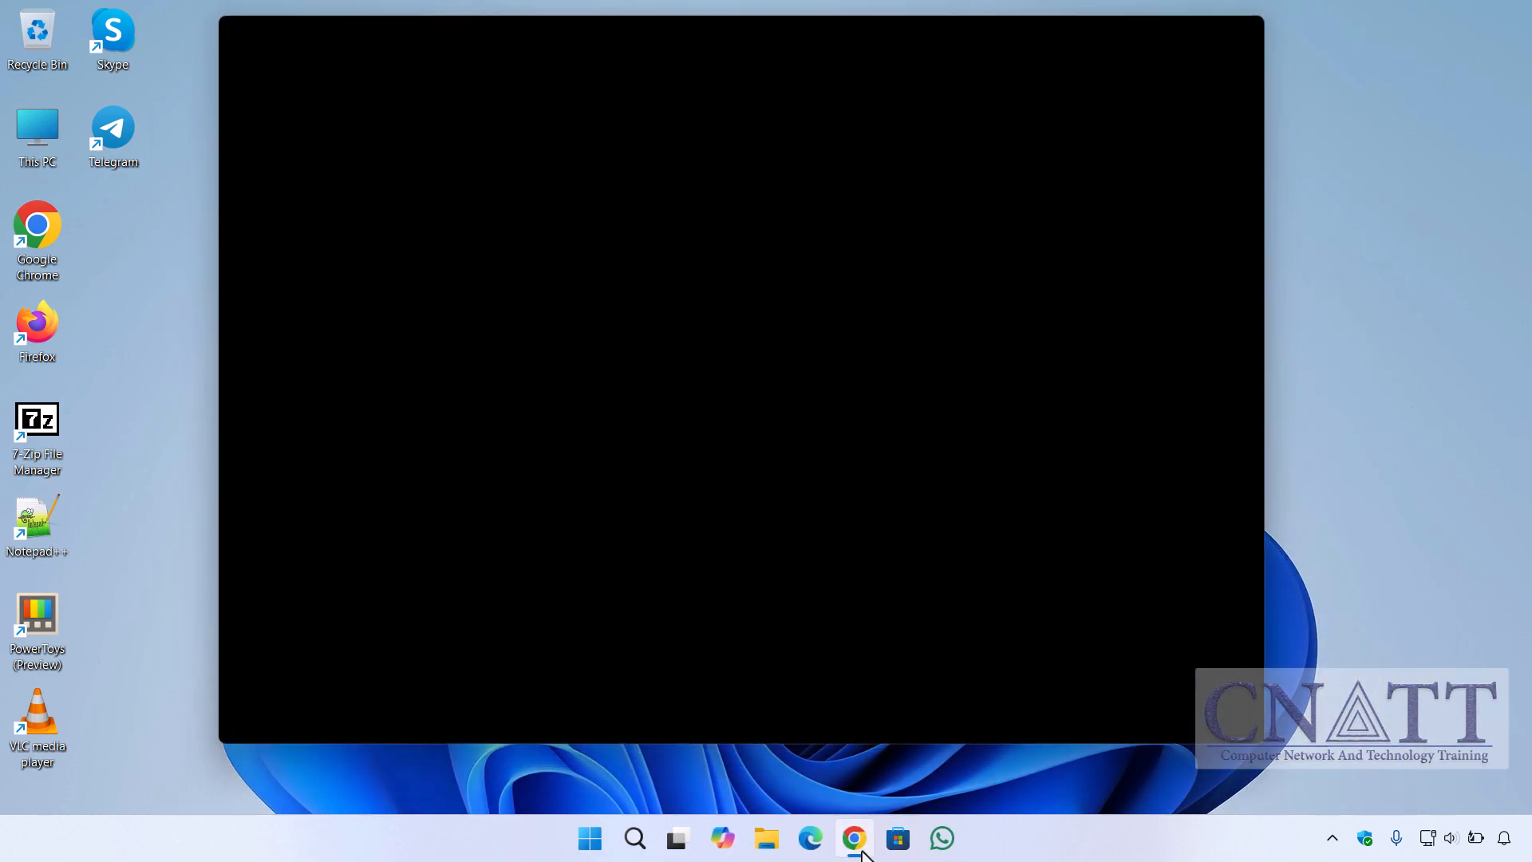
text(download pc health check app)
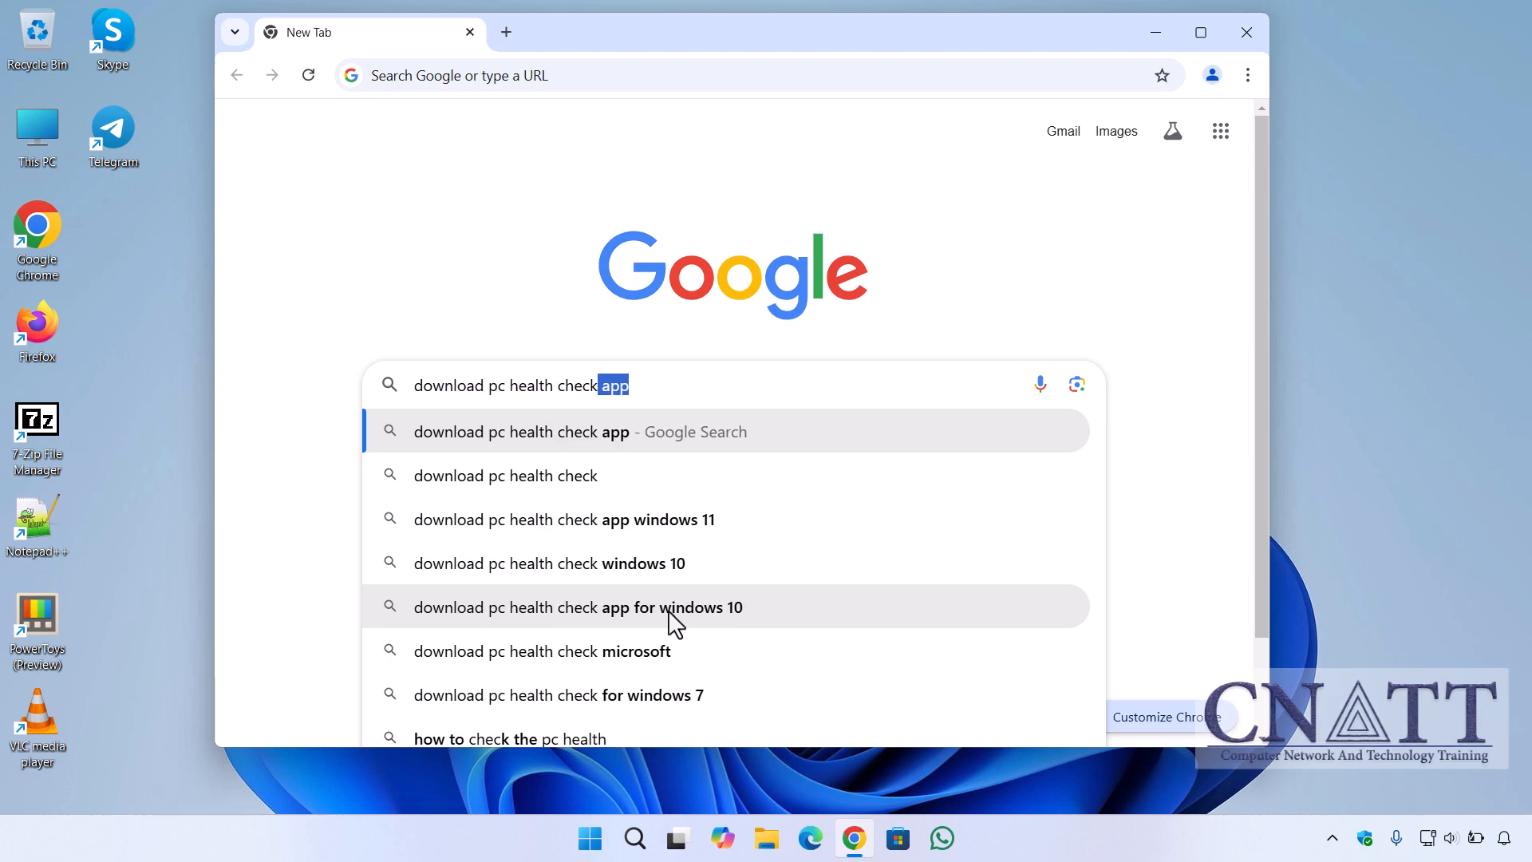
key(Return)
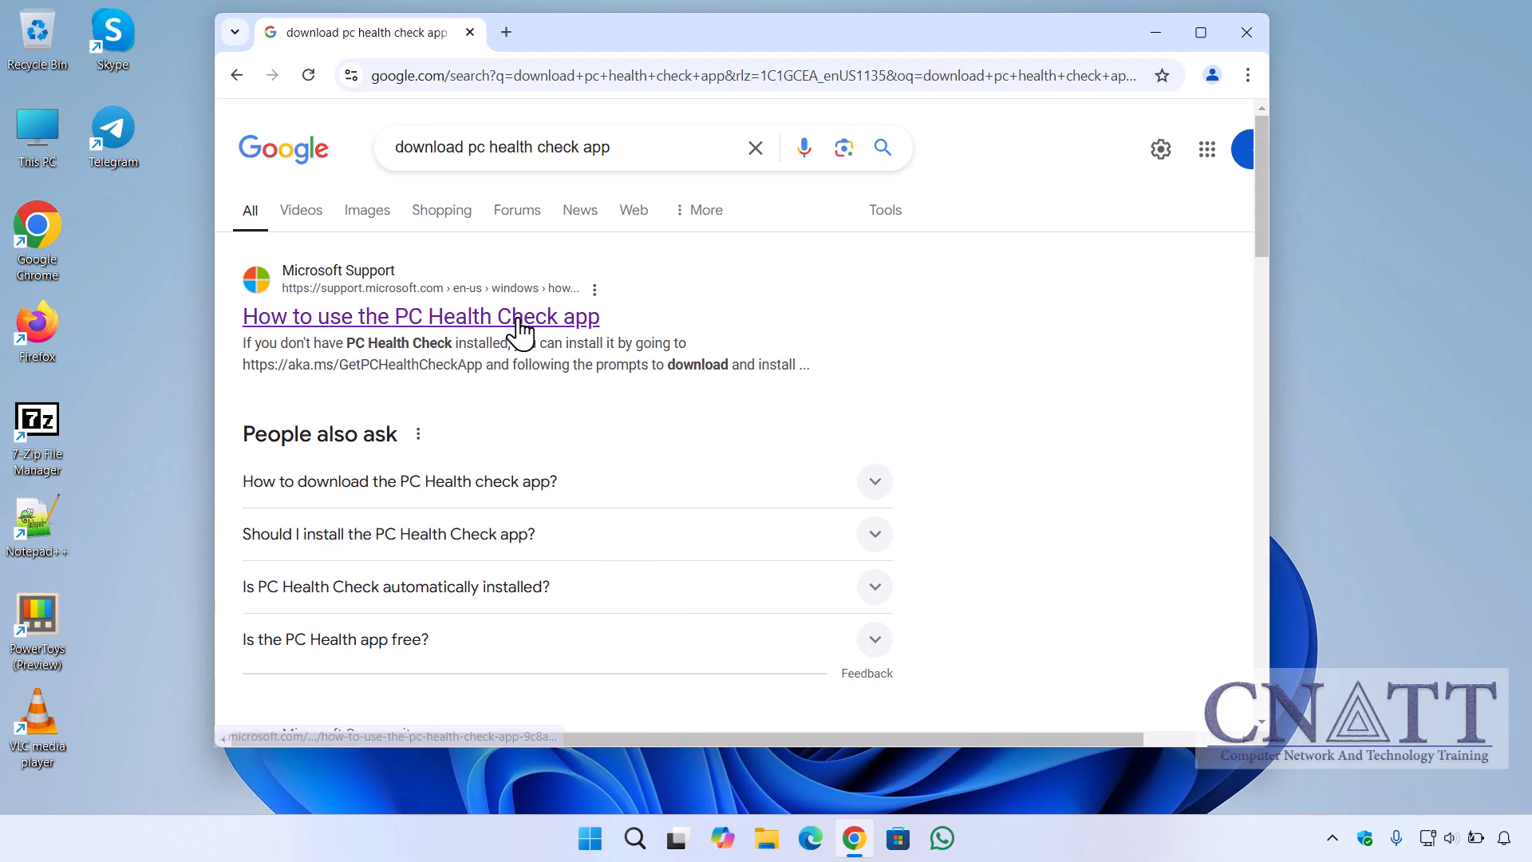
click(513, 317)
scroll(519, 328, down, 2)
scroll(515, 335, down, 6)
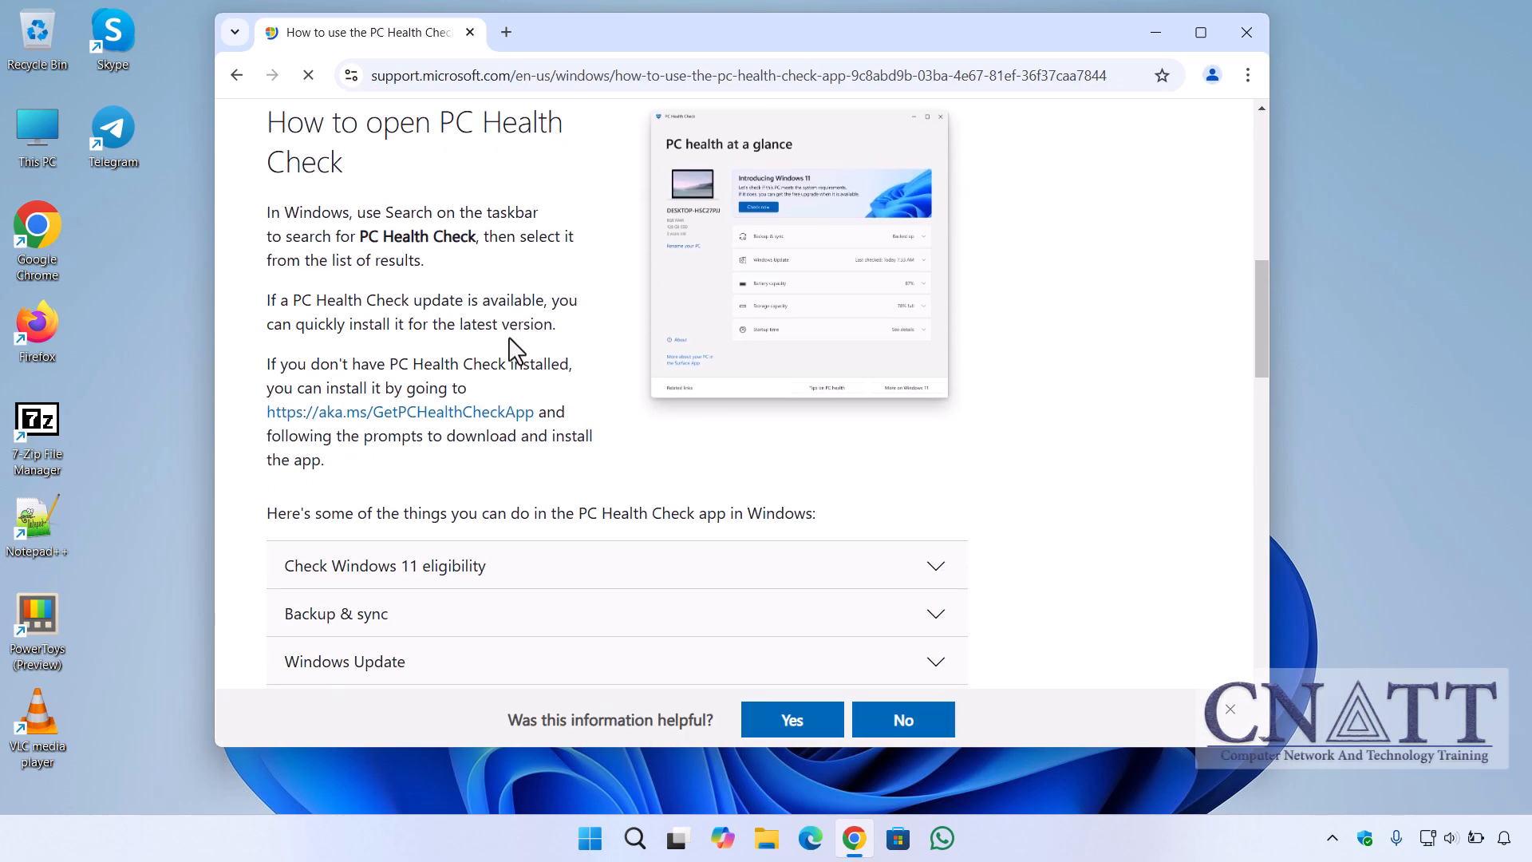
click(489, 413)
click(1121, 126)
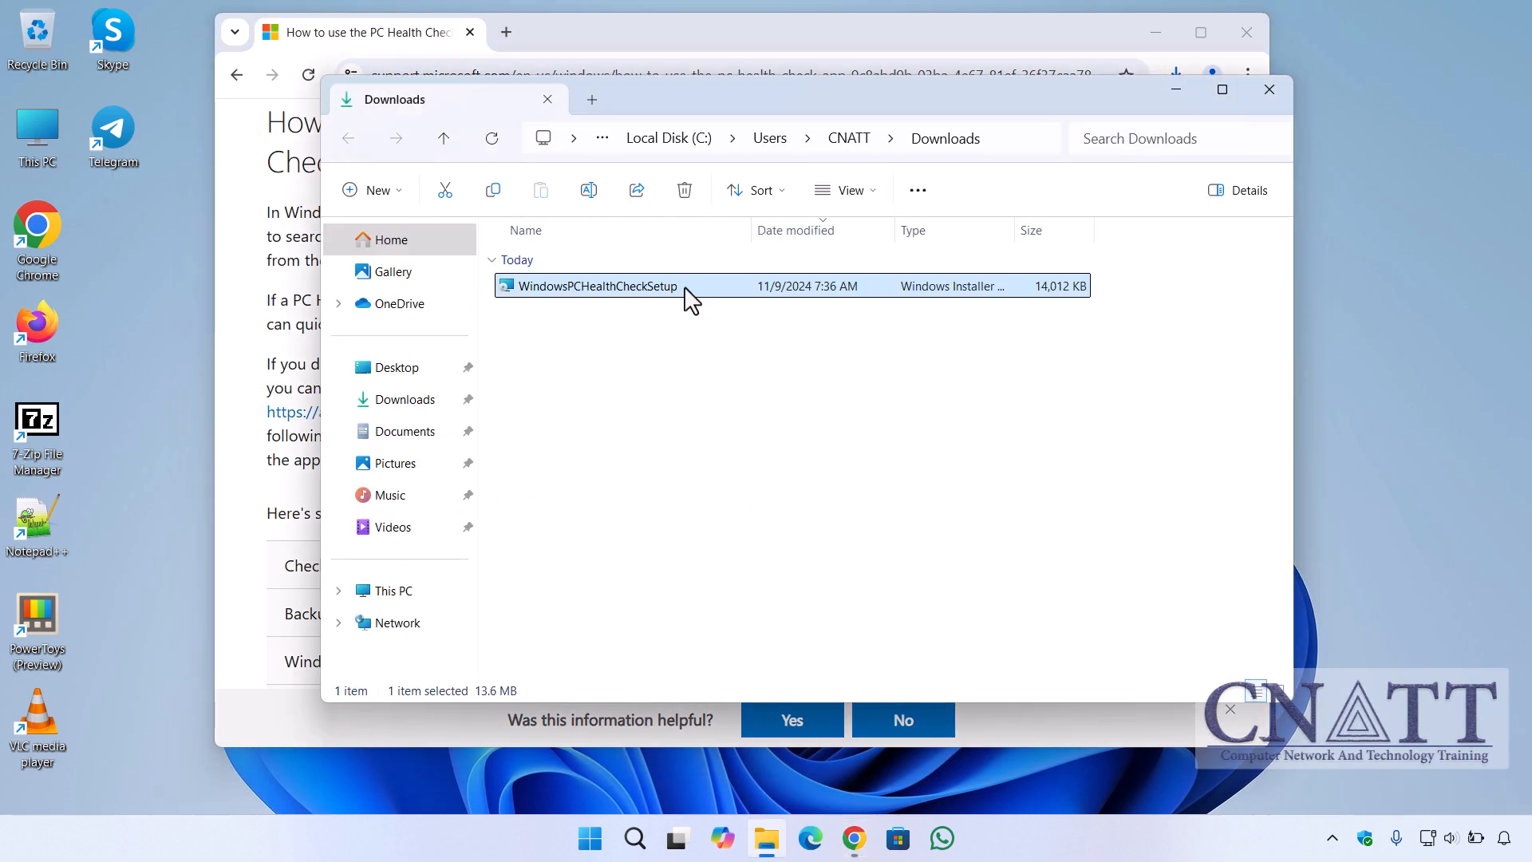
Step: Install Windows PC Health Check from WindowsPCHealthCheckSetup, accepting the licence, close the folder and browser windows, and finish with the app set to open
double_click(688, 294)
click(790, 524)
click(834, 573)
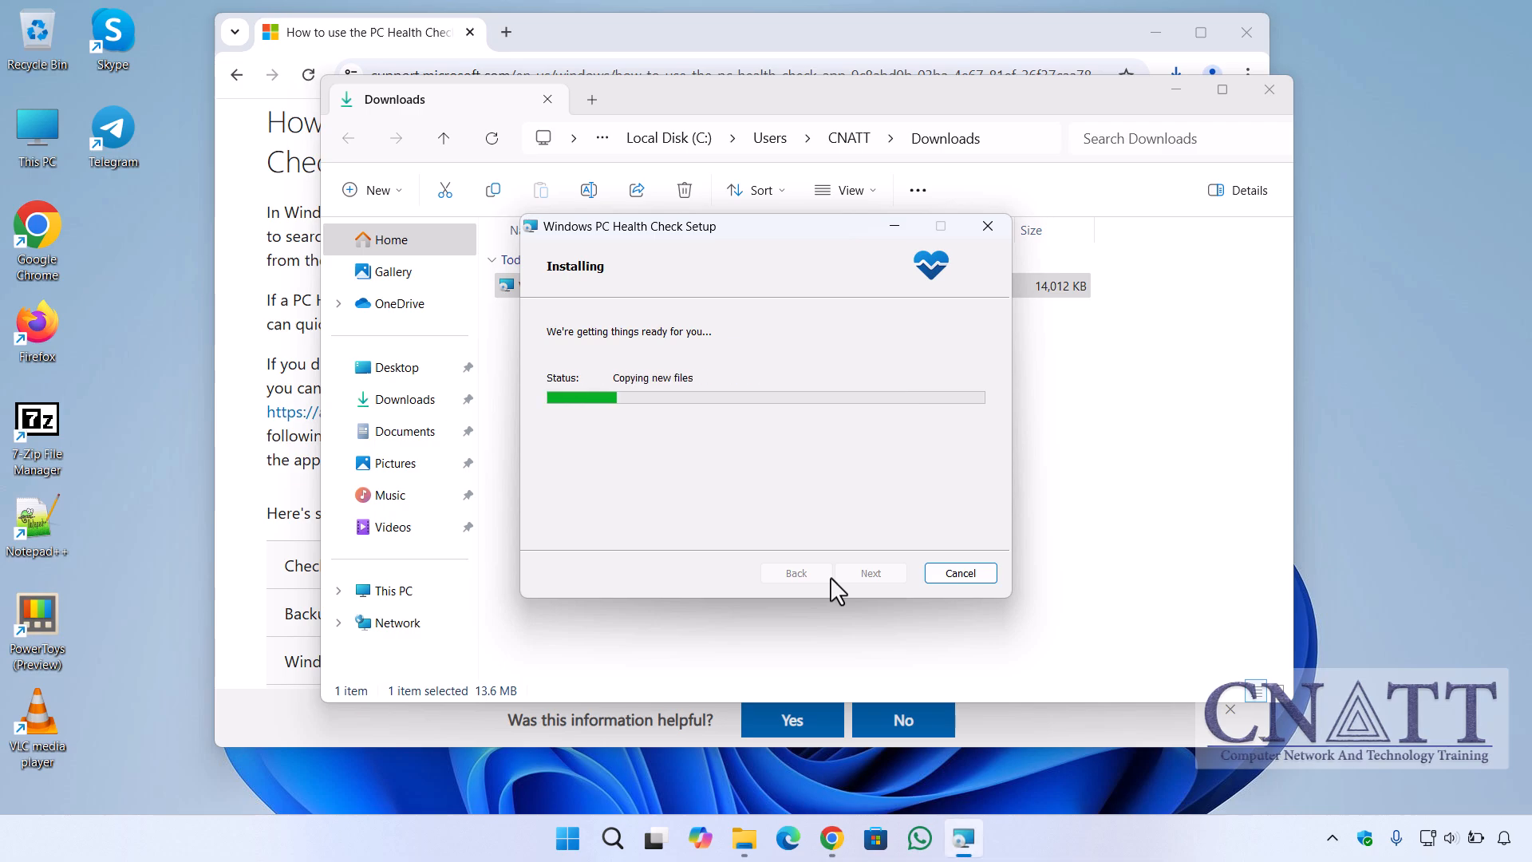
click(1269, 89)
click(1246, 32)
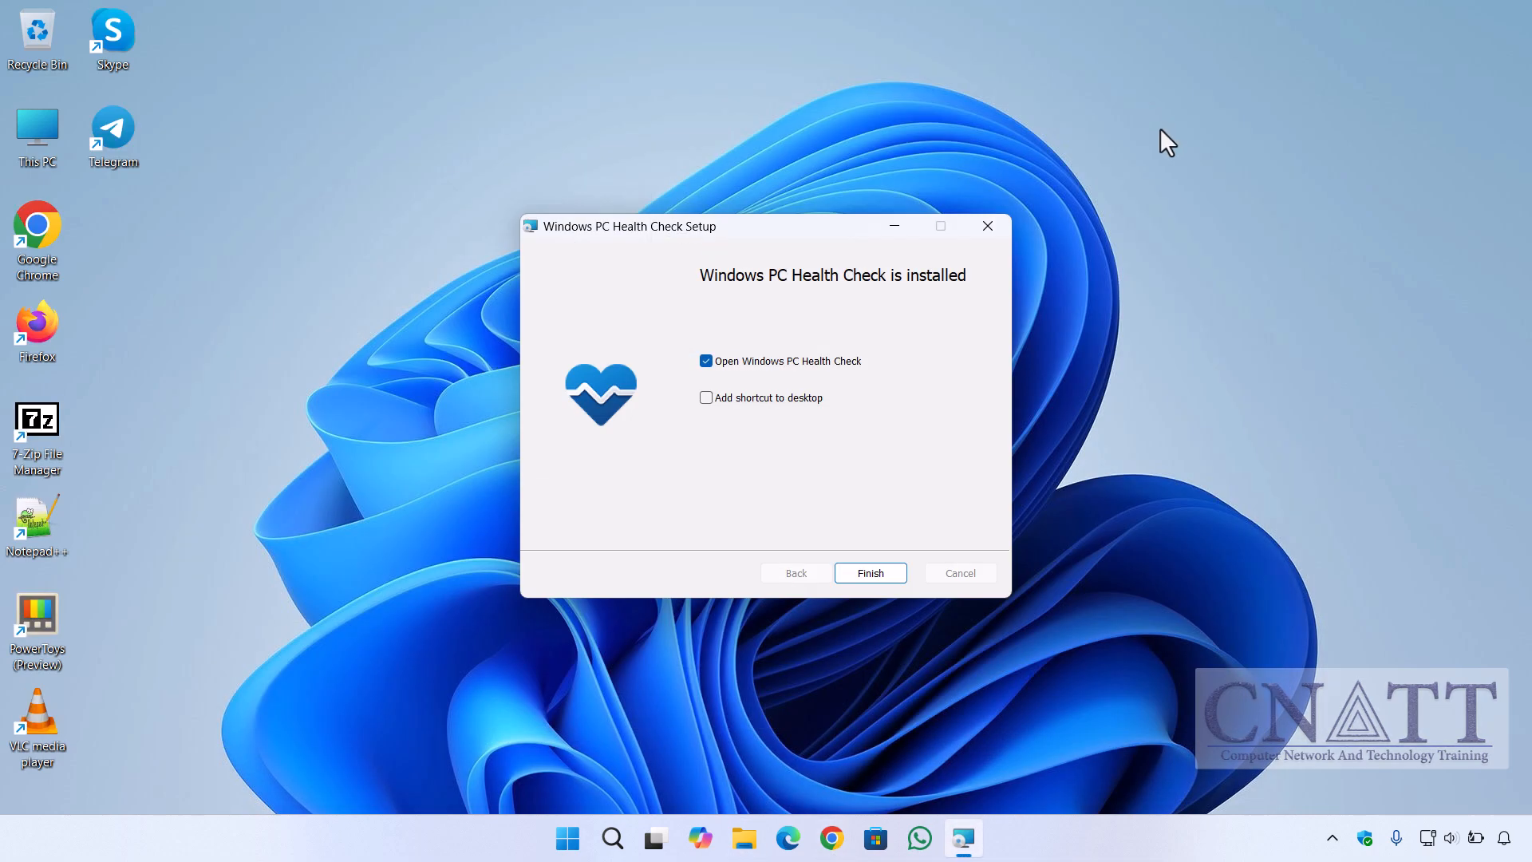
click(854, 576)
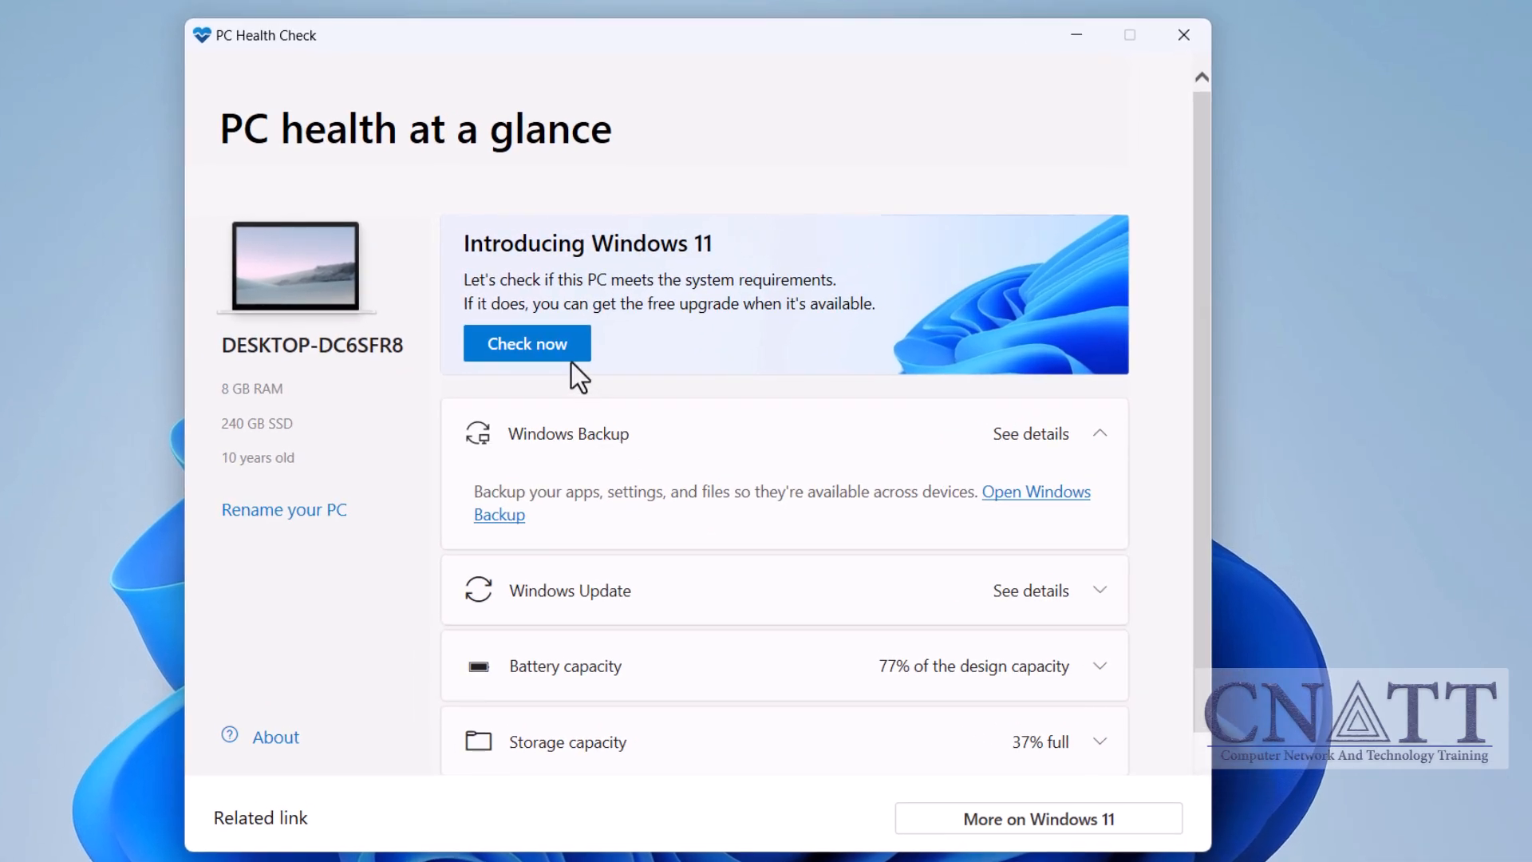
Step: Check the PC's Windows 11 eligibility, review all the requirement results, and close PC Health Check
click(569, 355)
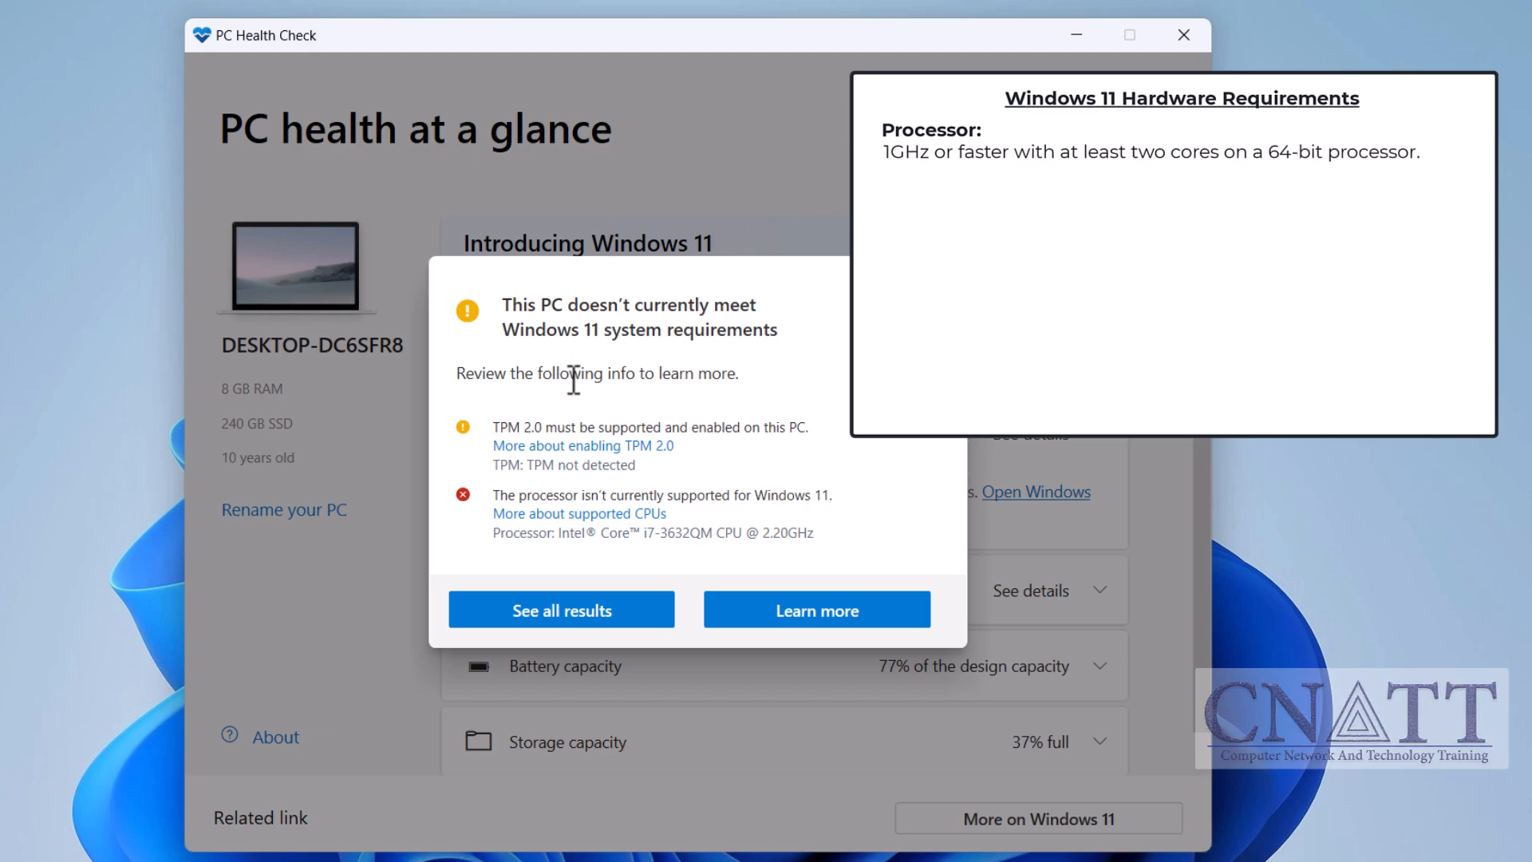
click(630, 619)
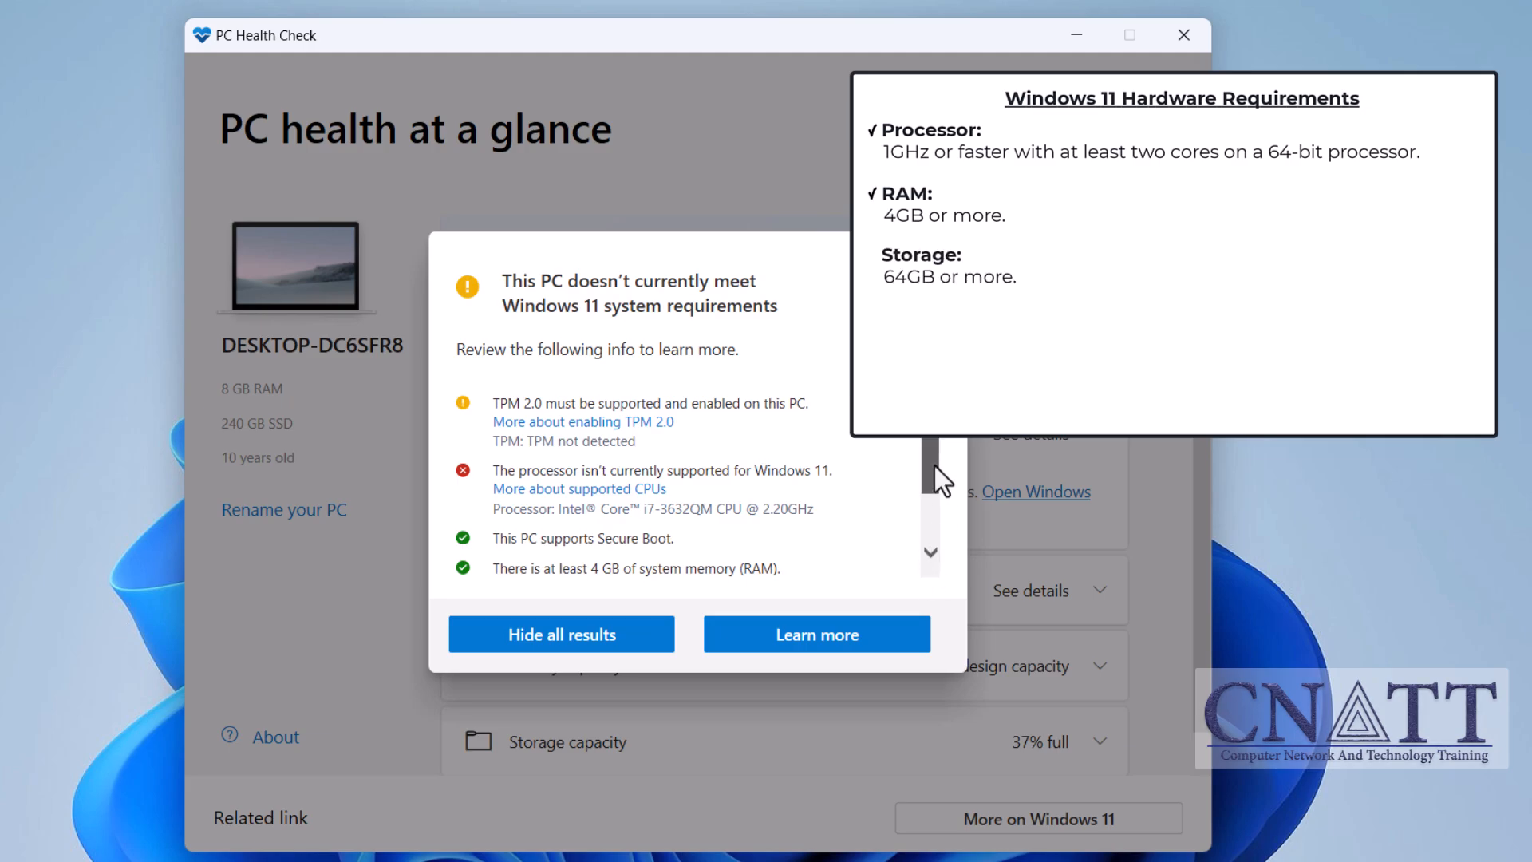
drag(935, 467, 934, 510)
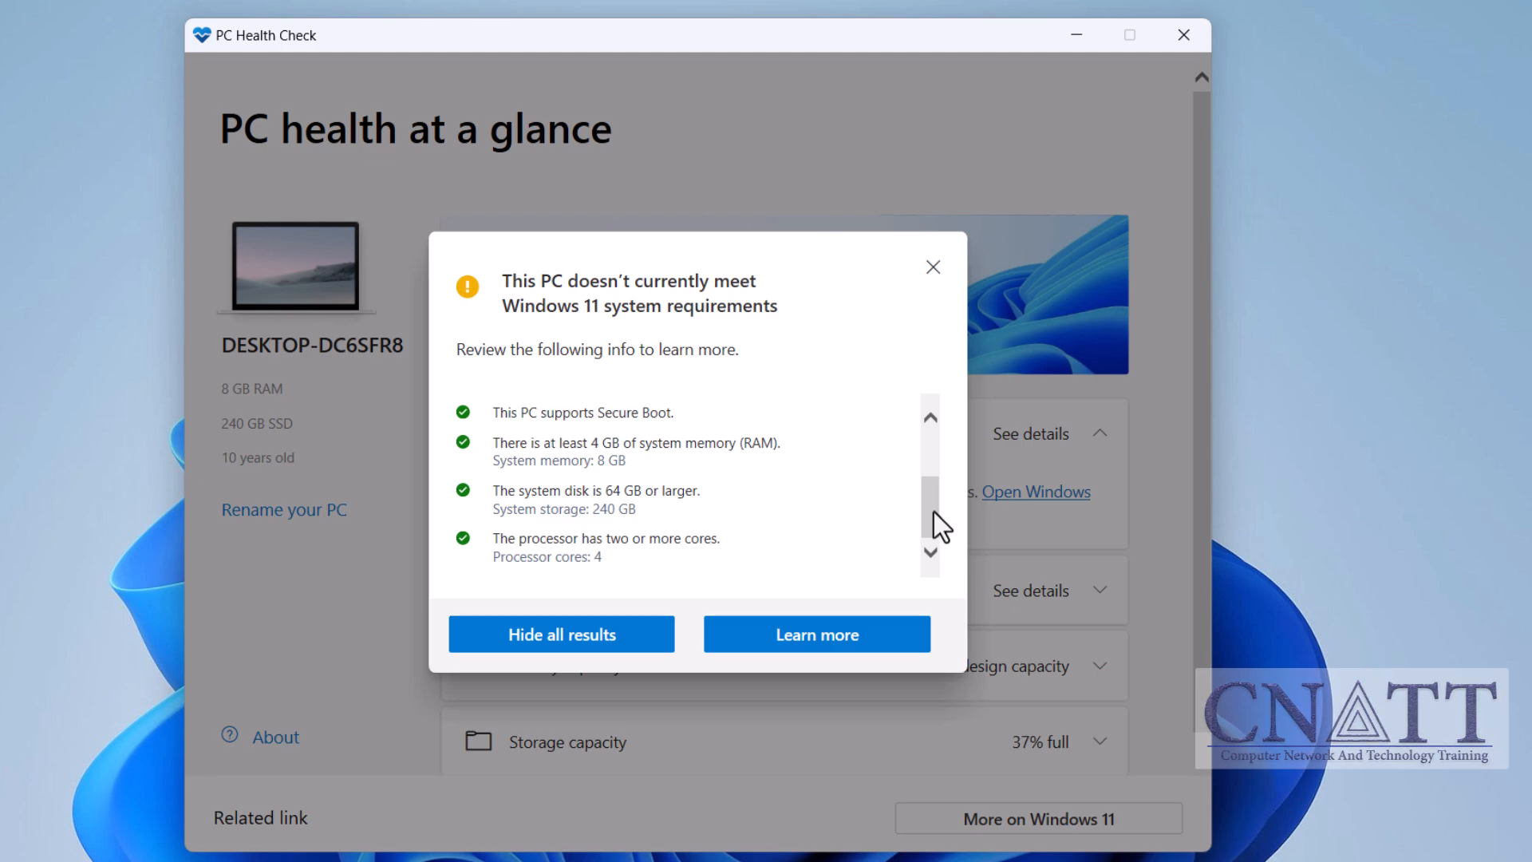
drag(934, 512, 935, 435)
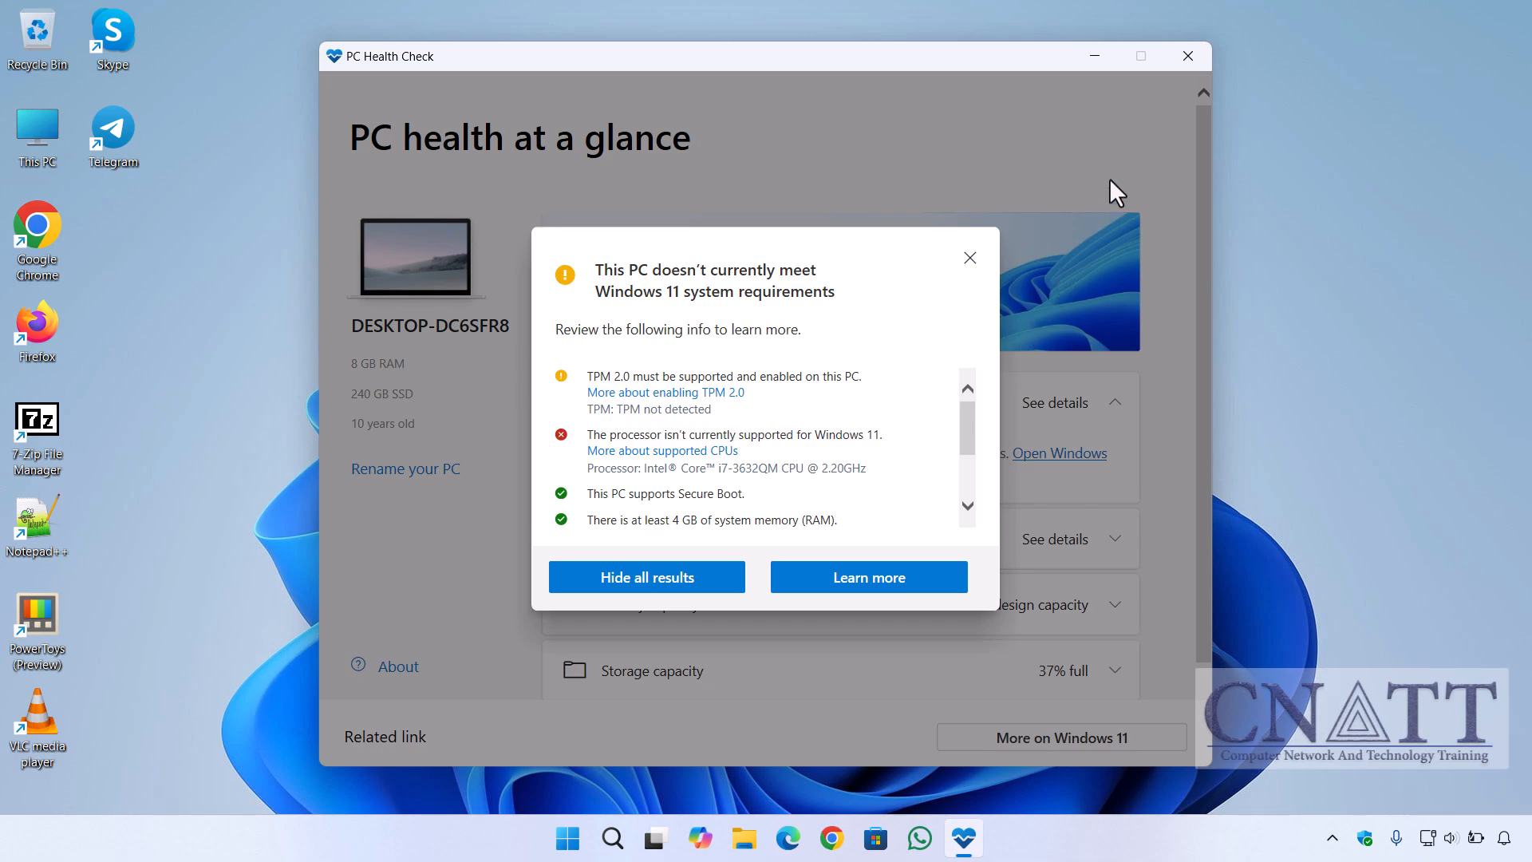
click(1184, 57)
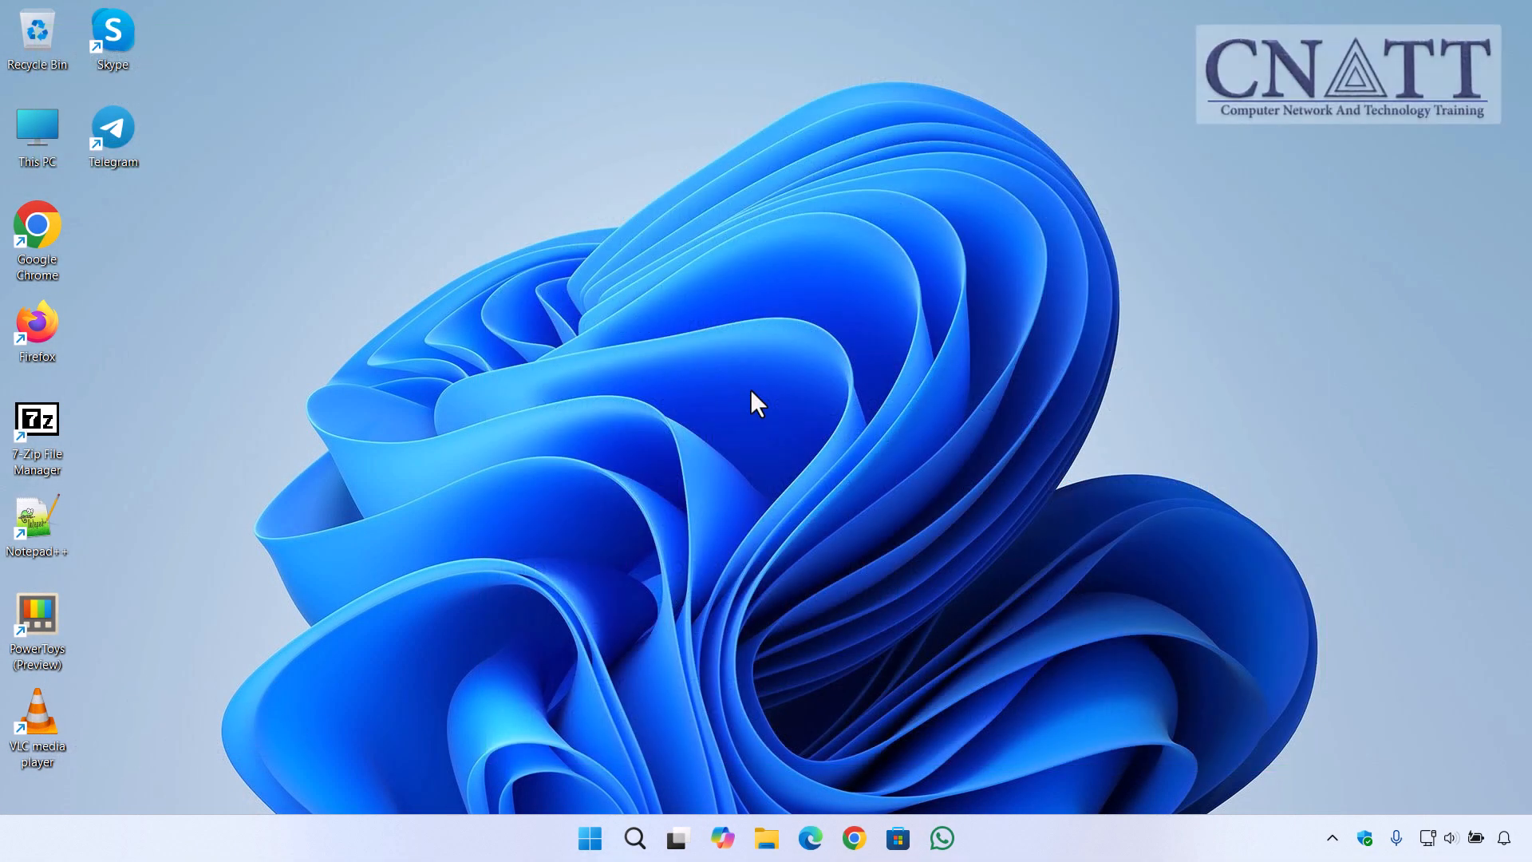
Step: Open Chrome and go to the ChatGPT site at chat.com
click(854, 836)
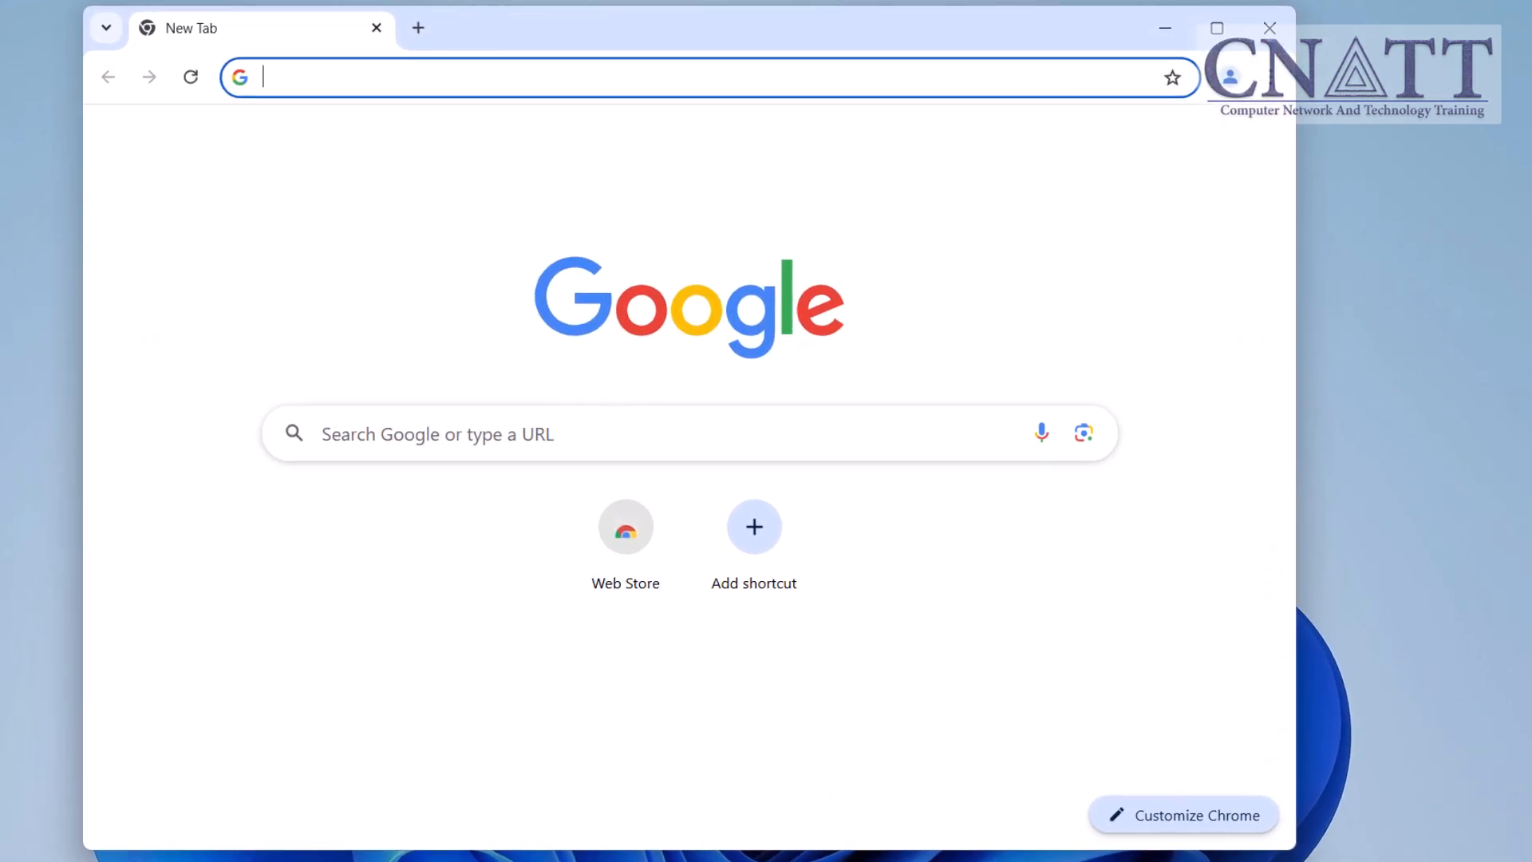
text(chat.com)
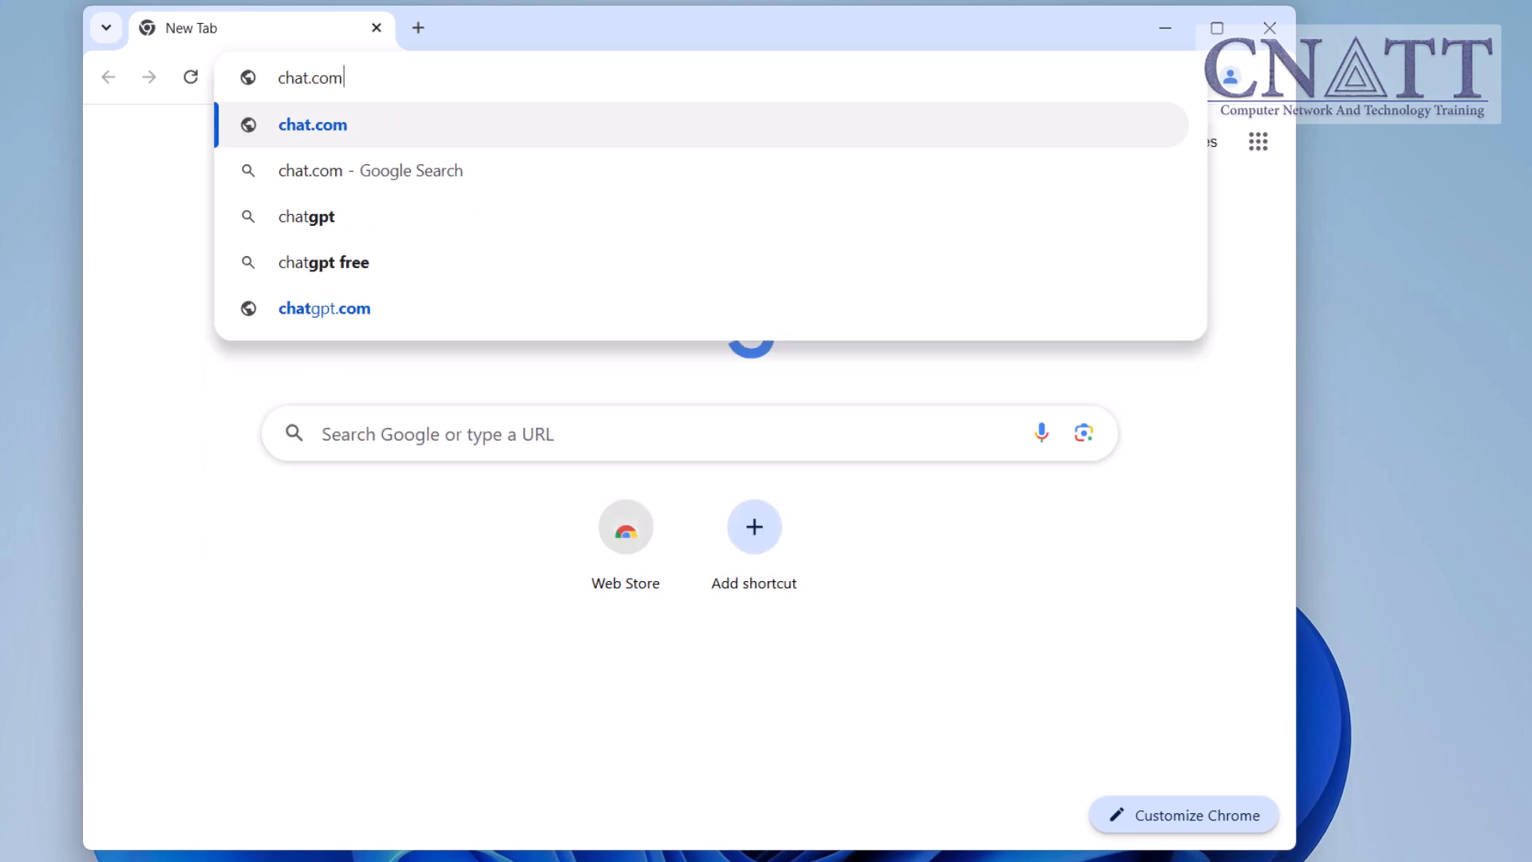
key(Return)
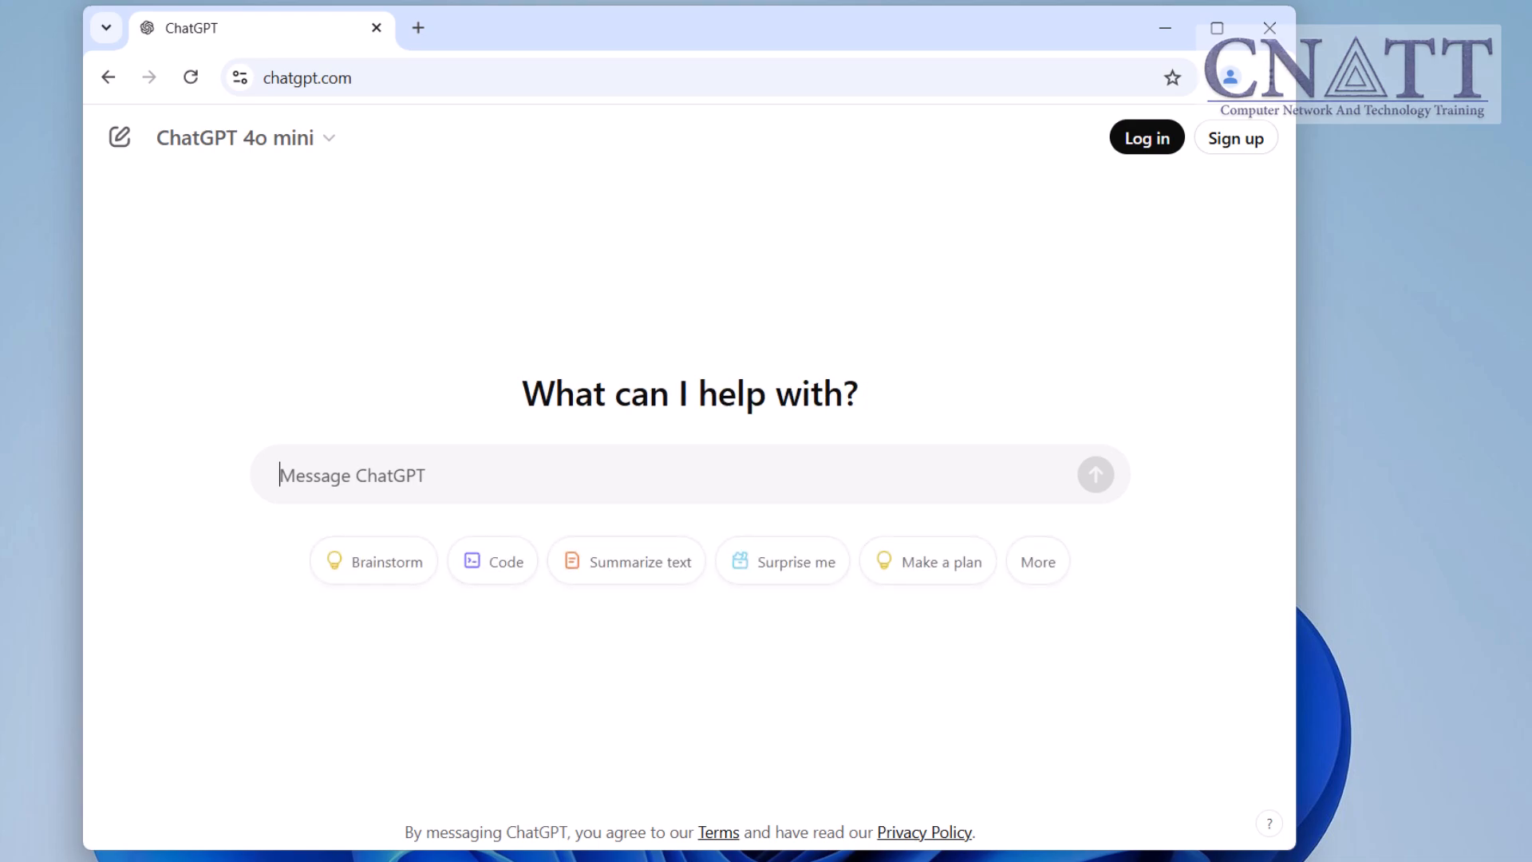
Step: Ask ChatGPT "does my intel core i3-3632qm cpu support popcnt?"
text(does my intel core i3-36)
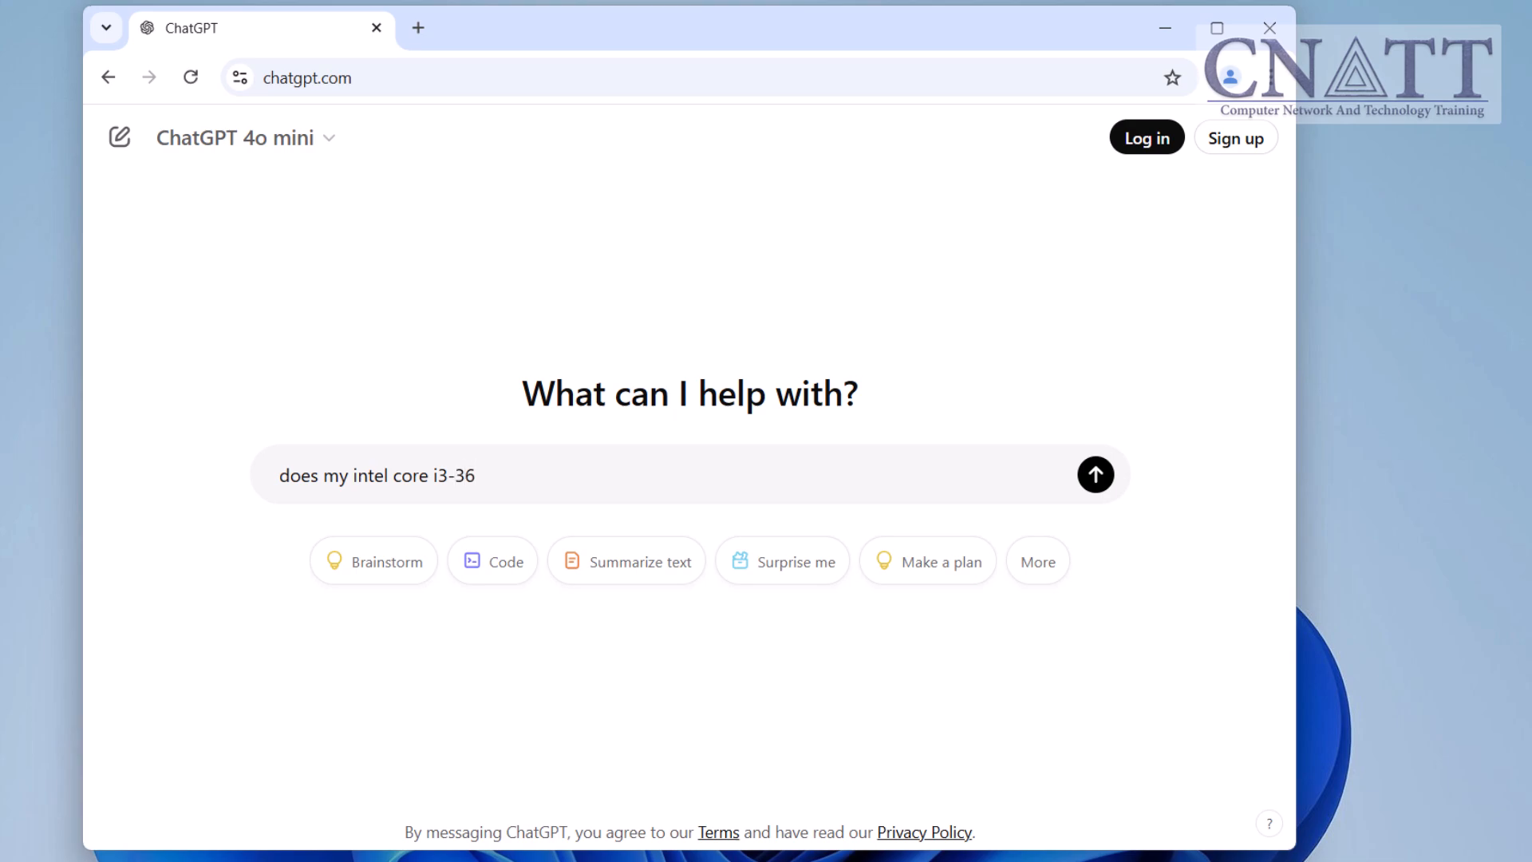
text(32qm cp)
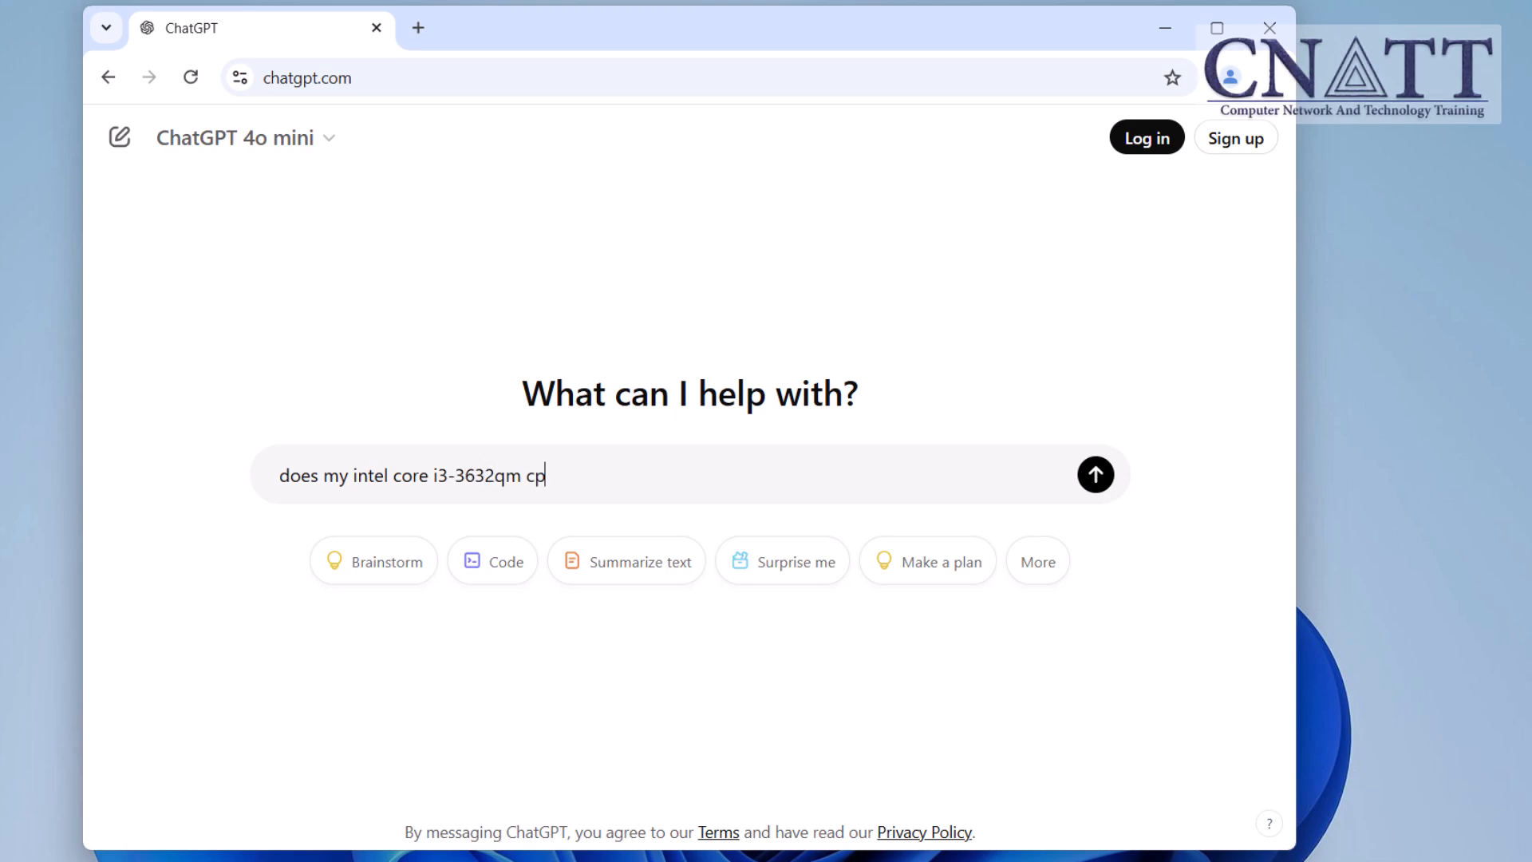
text(u support p)
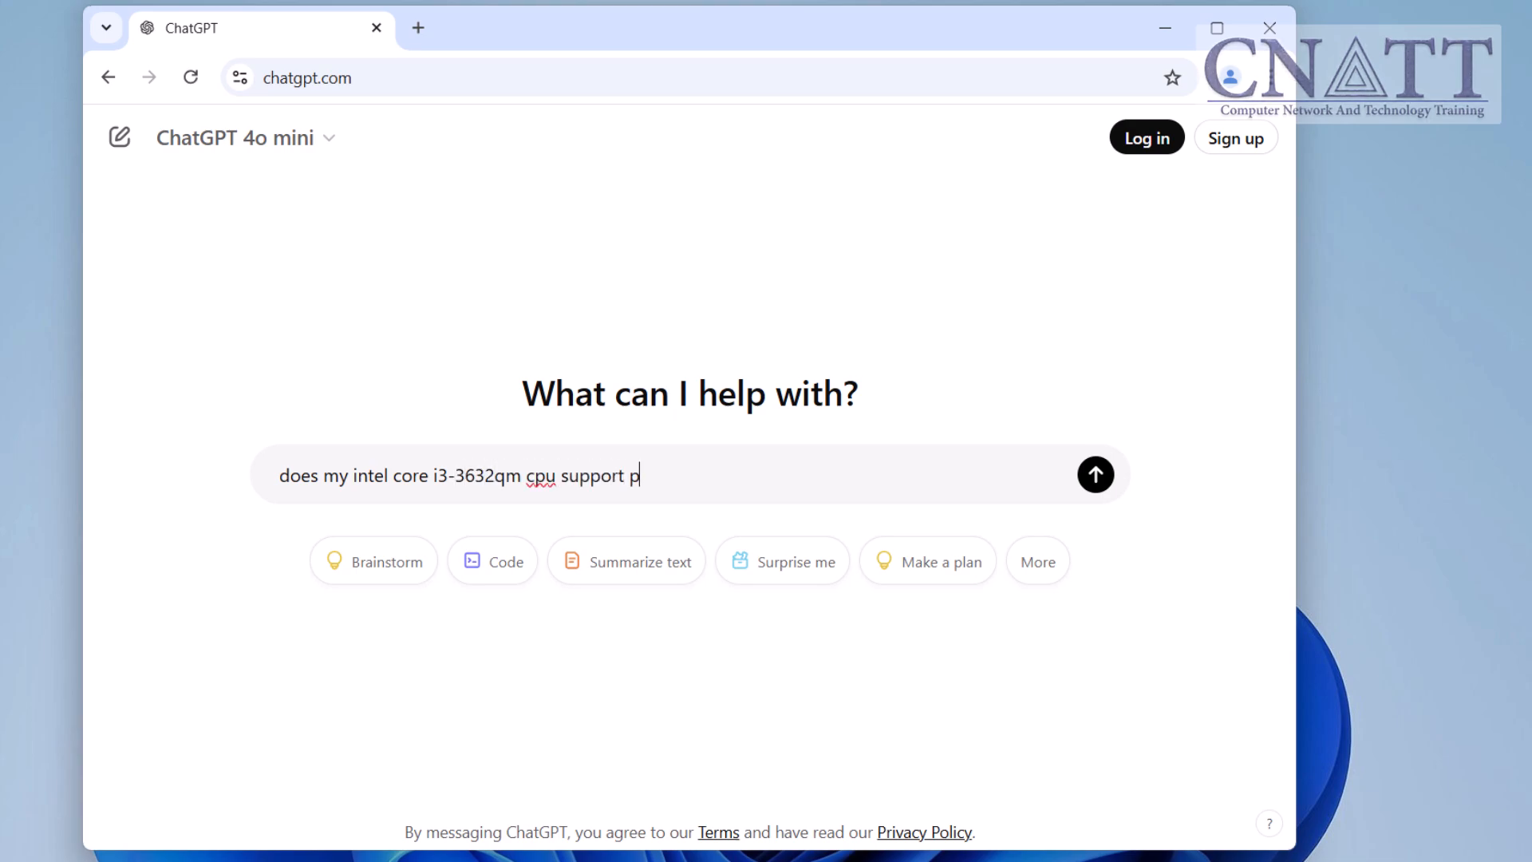
text(opcnt?)
key(Return)
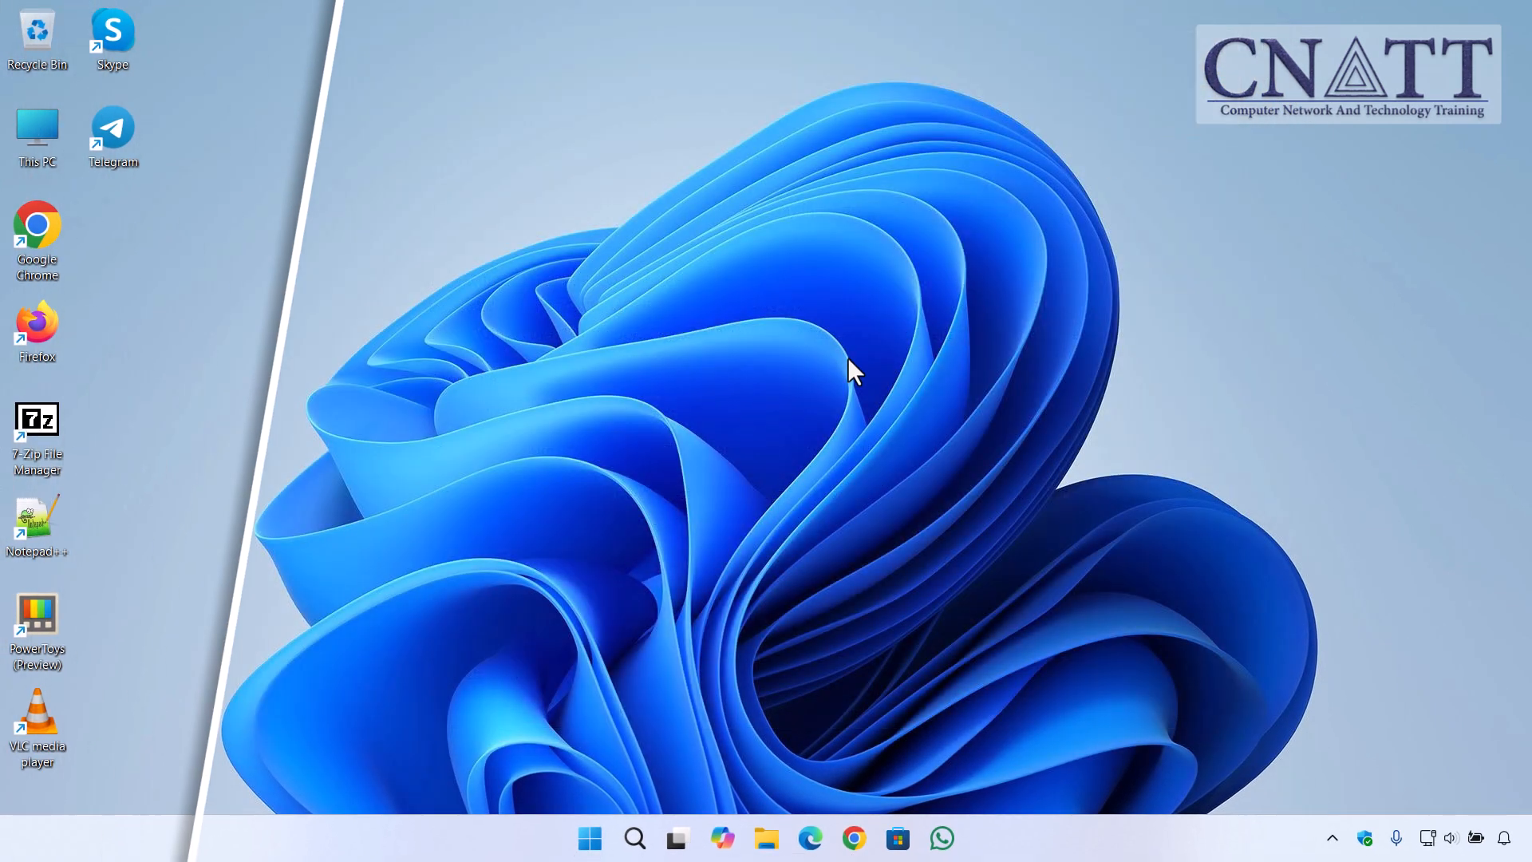
Step: Open Chrome and search Google for "download cpu-z"
click(854, 837)
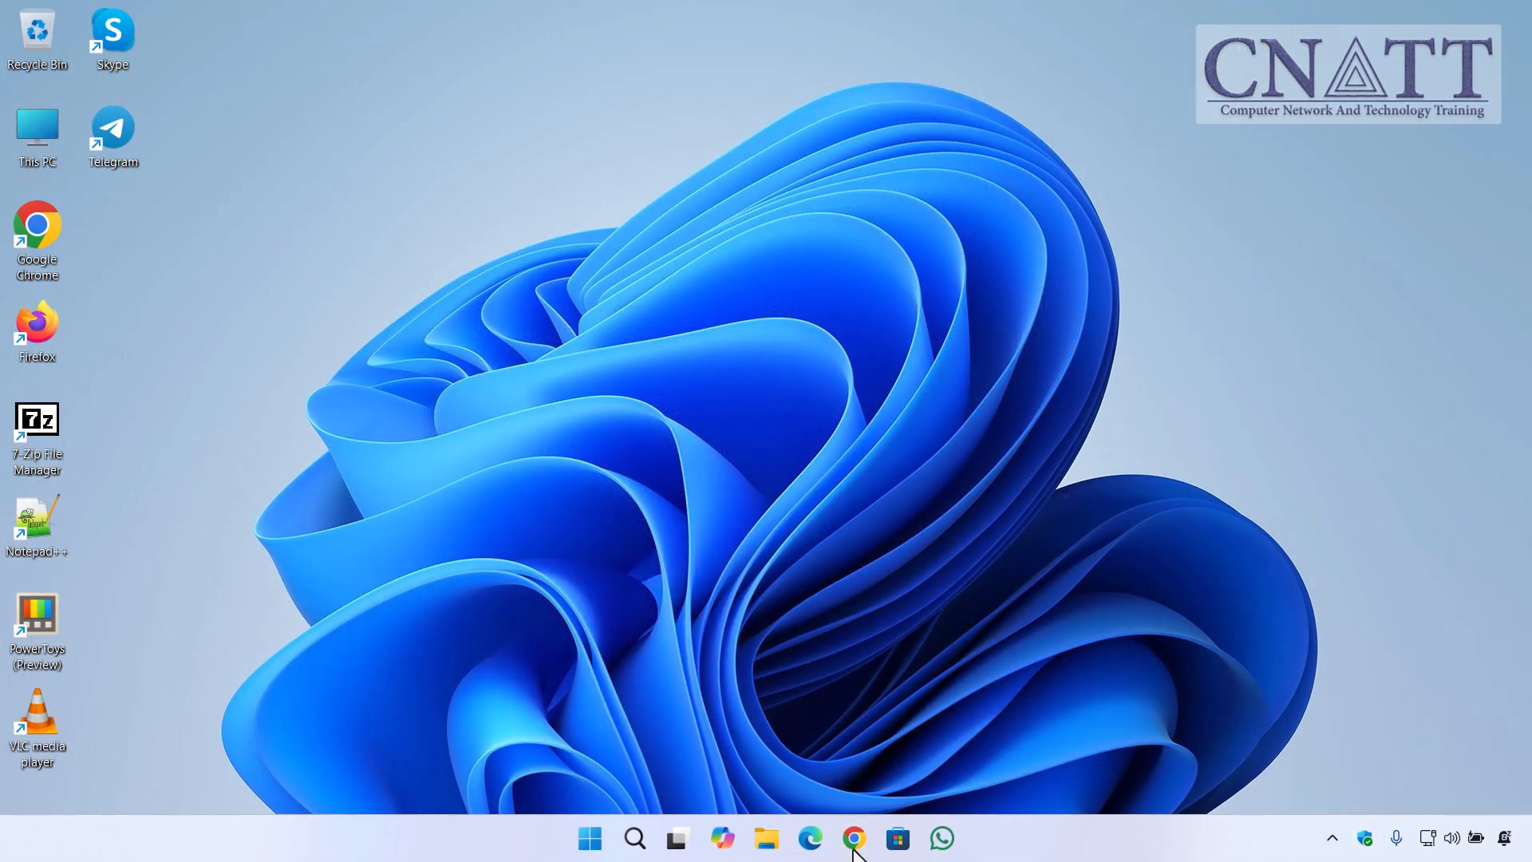
click(541, 374)
text(download cpu-)
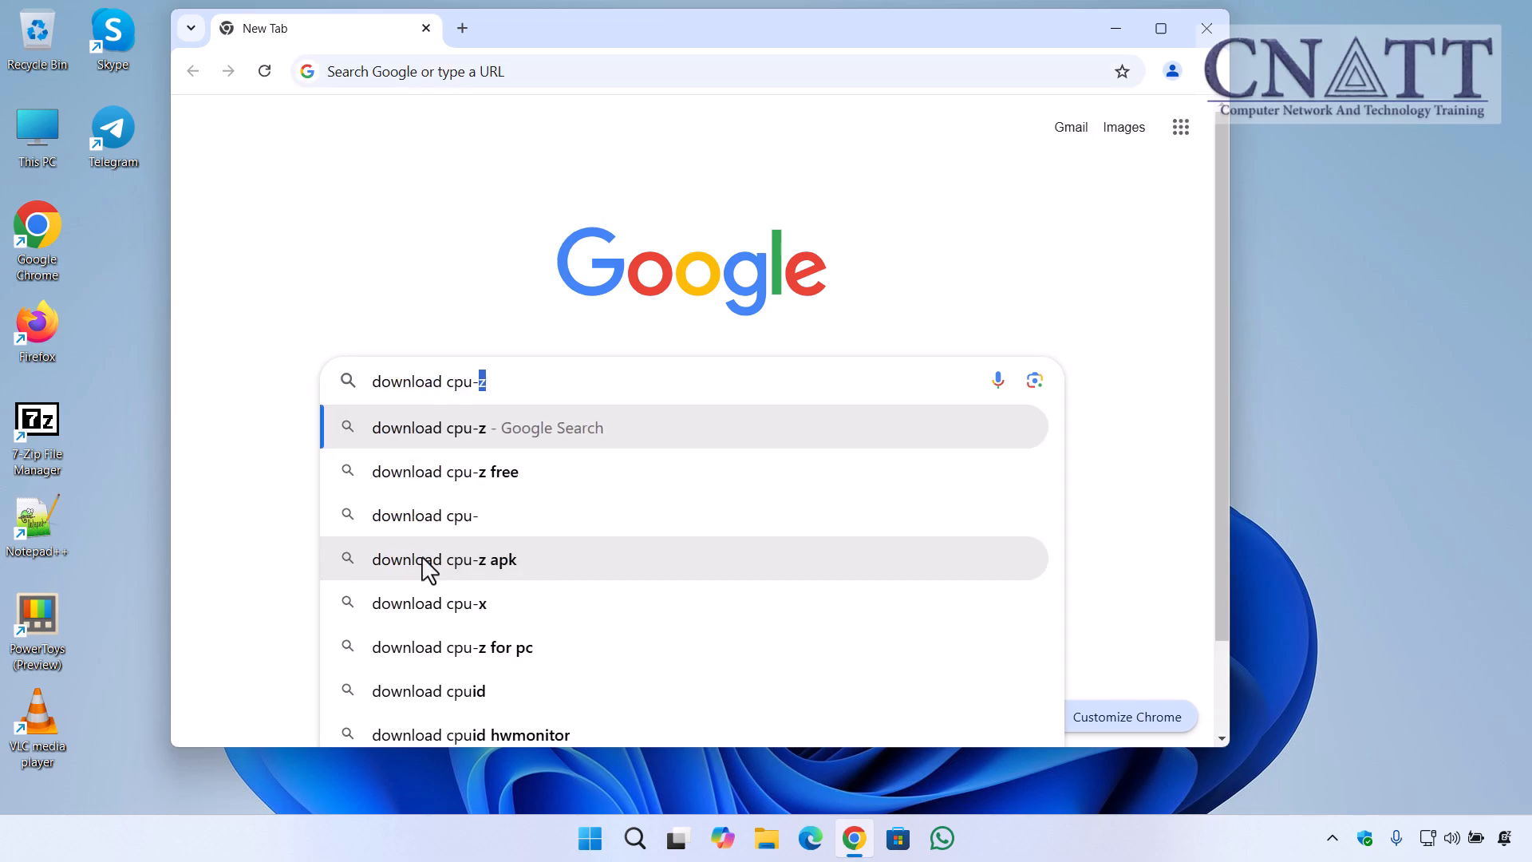
key(Return)
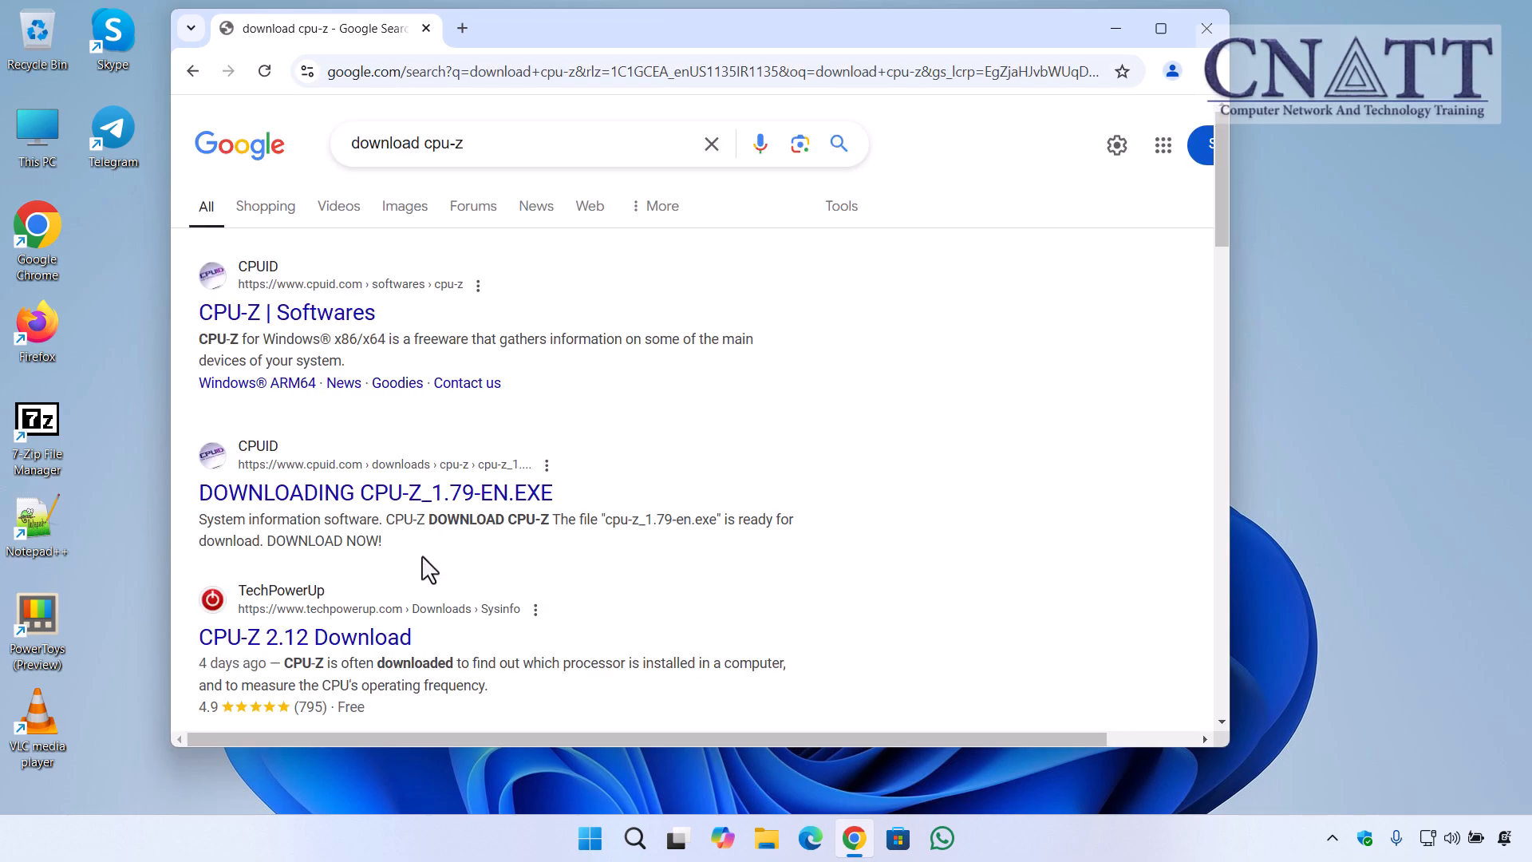
Step: Download the English setup of CPU-Z 2.12 from the CPUID website and show the file in its folder
click(342, 332)
scroll(343, 335, down, 10)
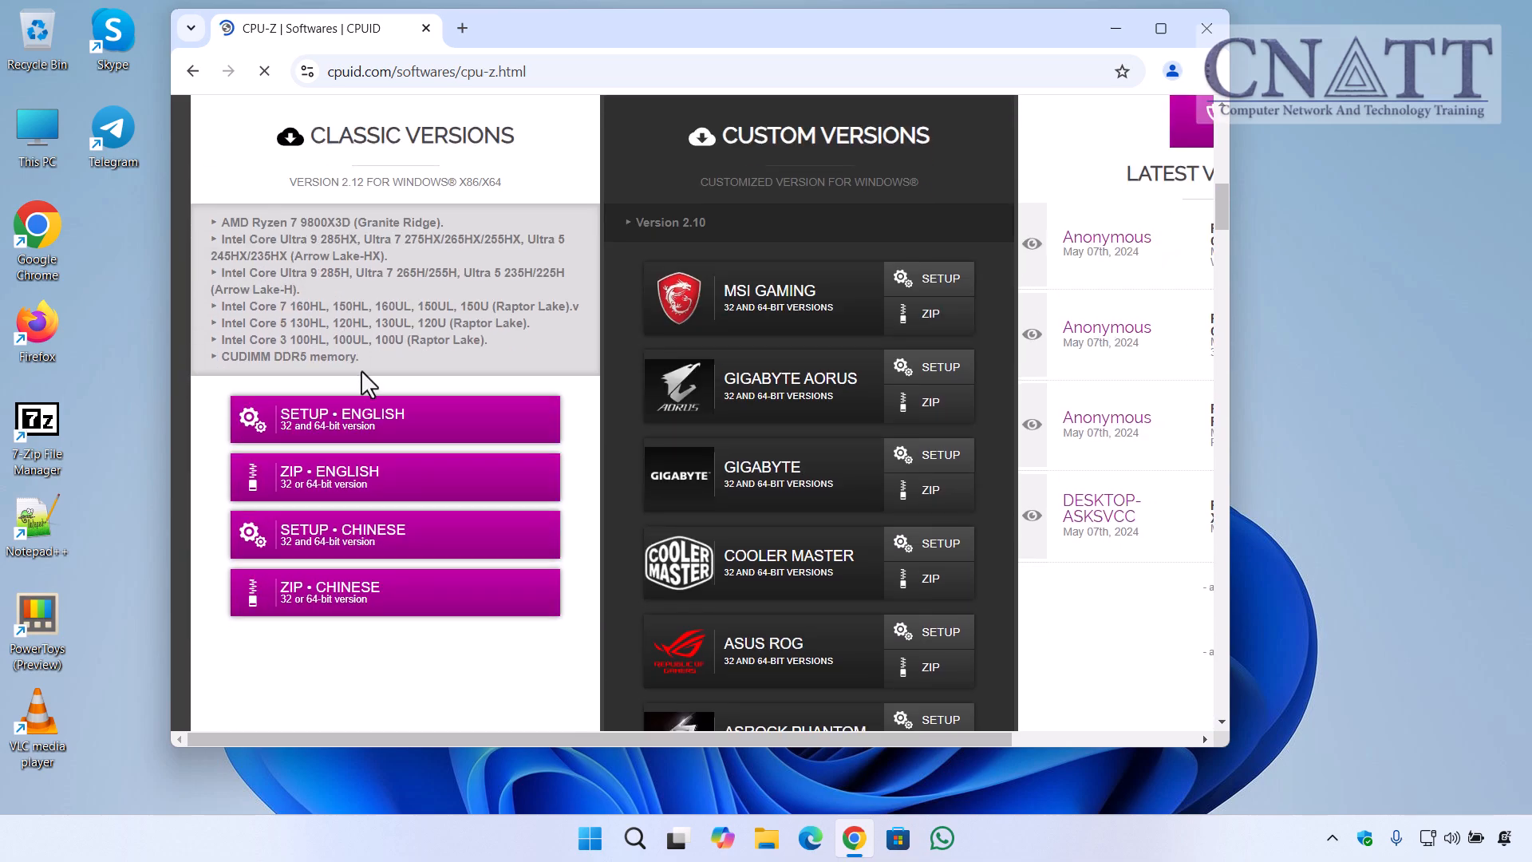
click(383, 413)
scroll(703, 471, down, 3)
click(483, 464)
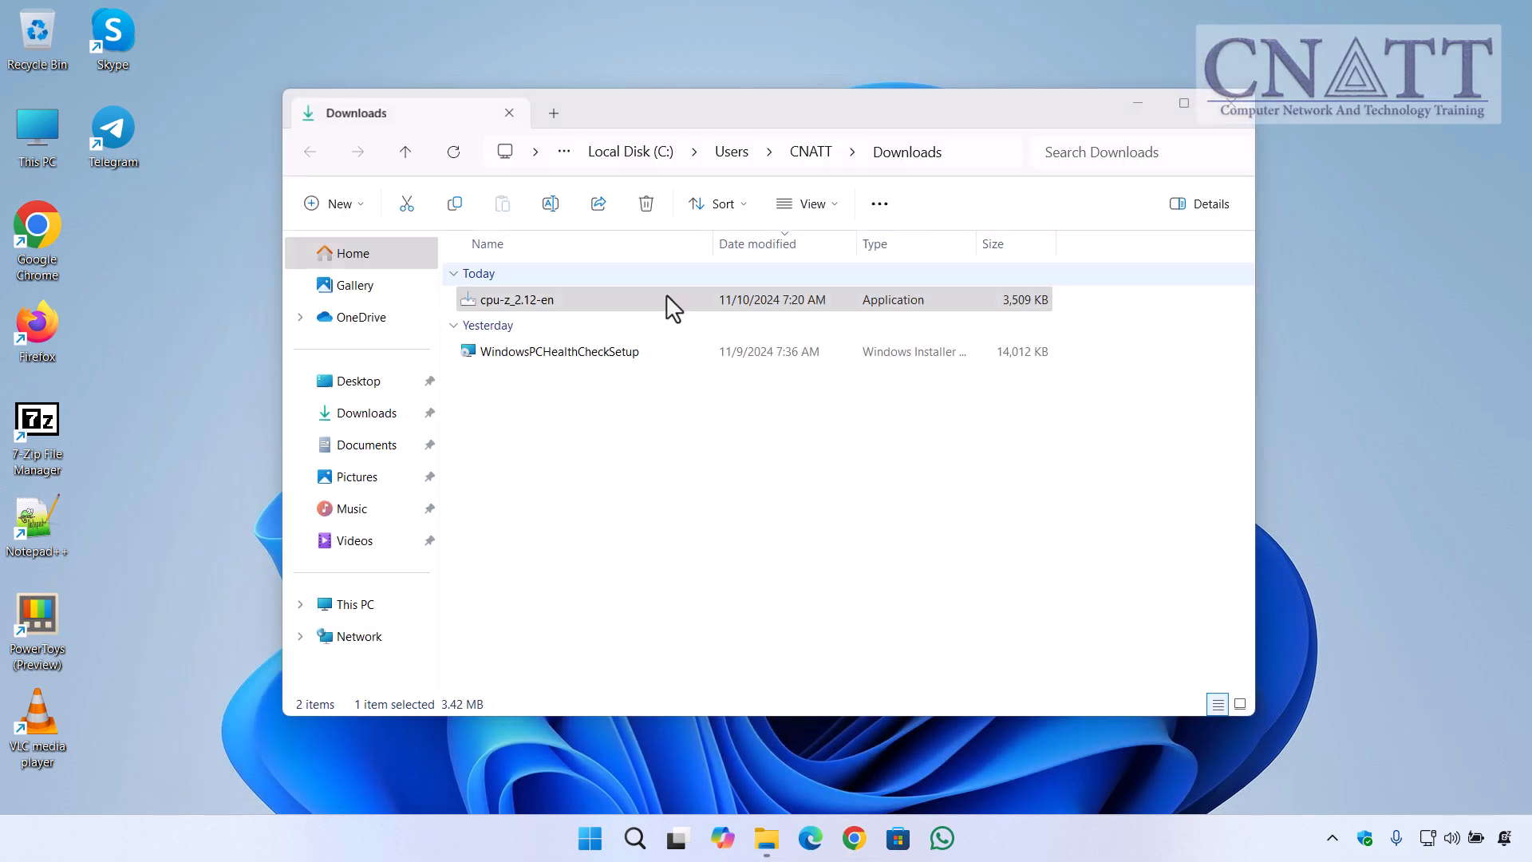
Step: Install CPU-Z from cpu-z_2.12-en, accepting the licence and the default destination folder, and close the Downloads folder
double_click(558, 314)
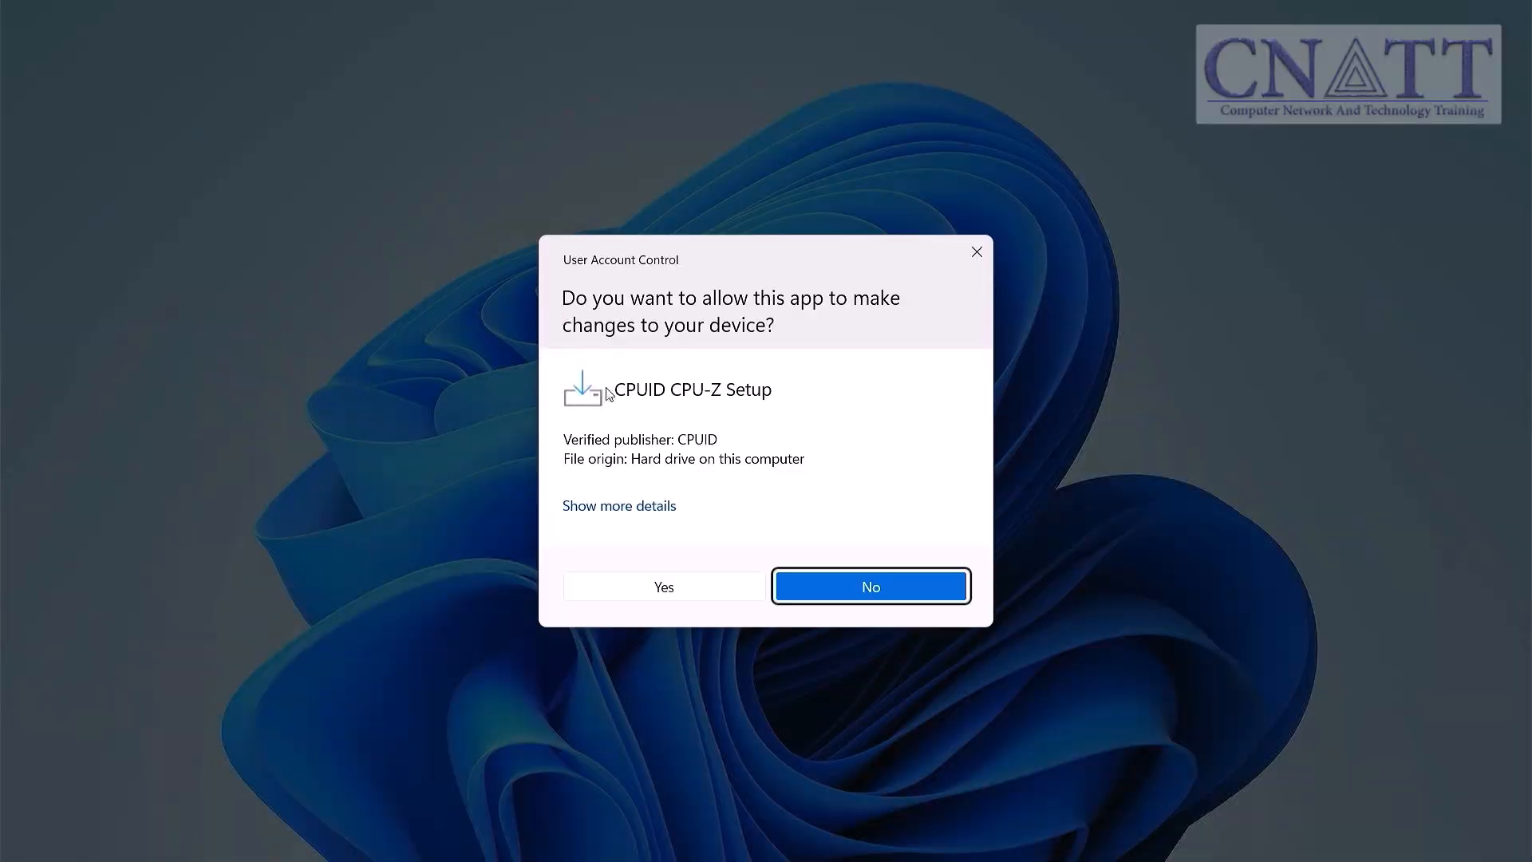
click(712, 585)
click(582, 513)
click(877, 572)
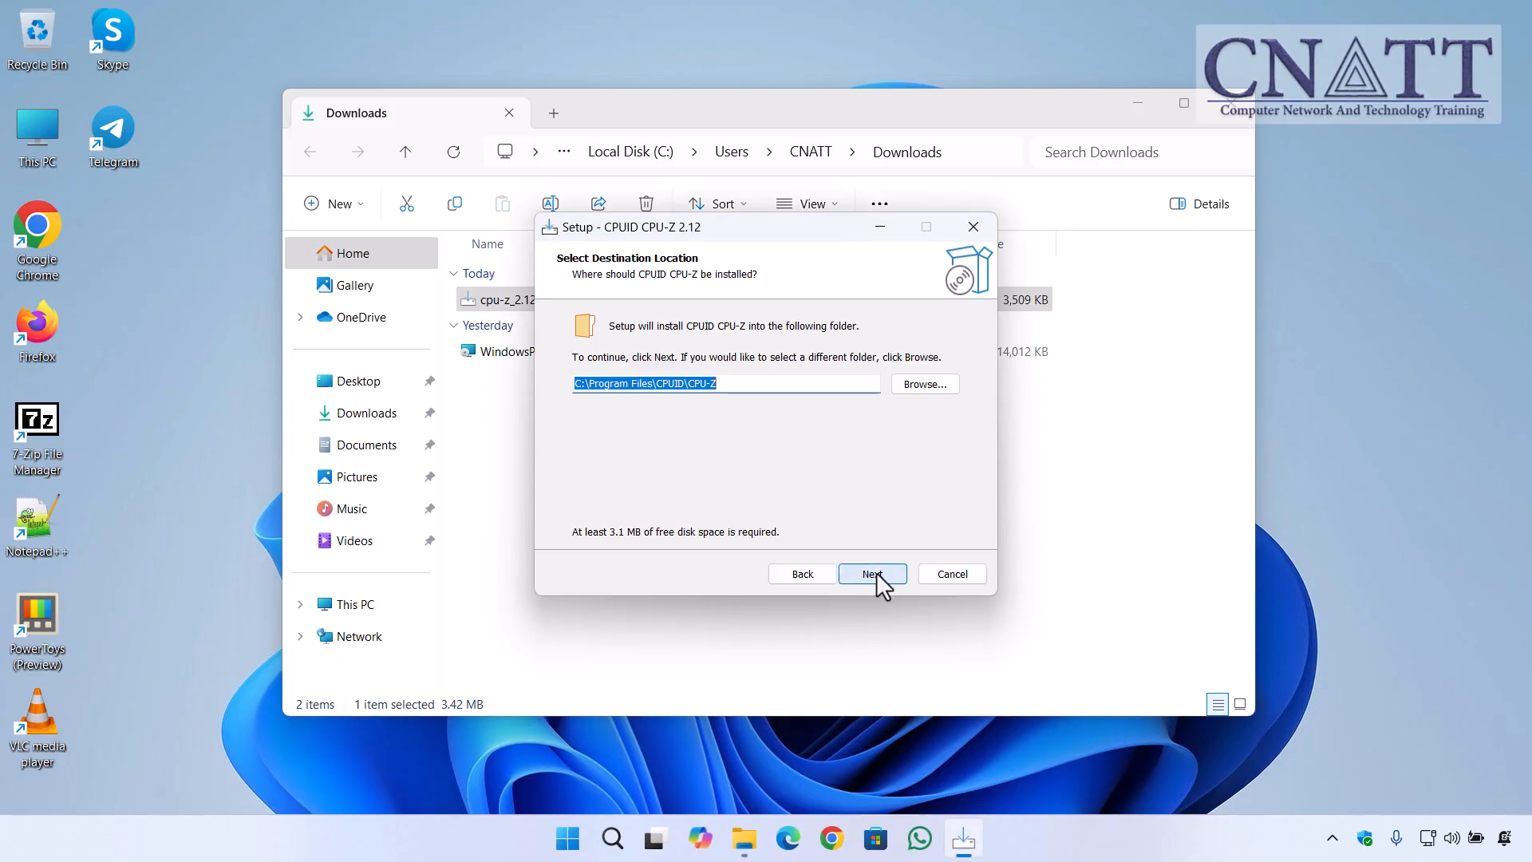
click(876, 572)
click(892, 573)
click(892, 573)
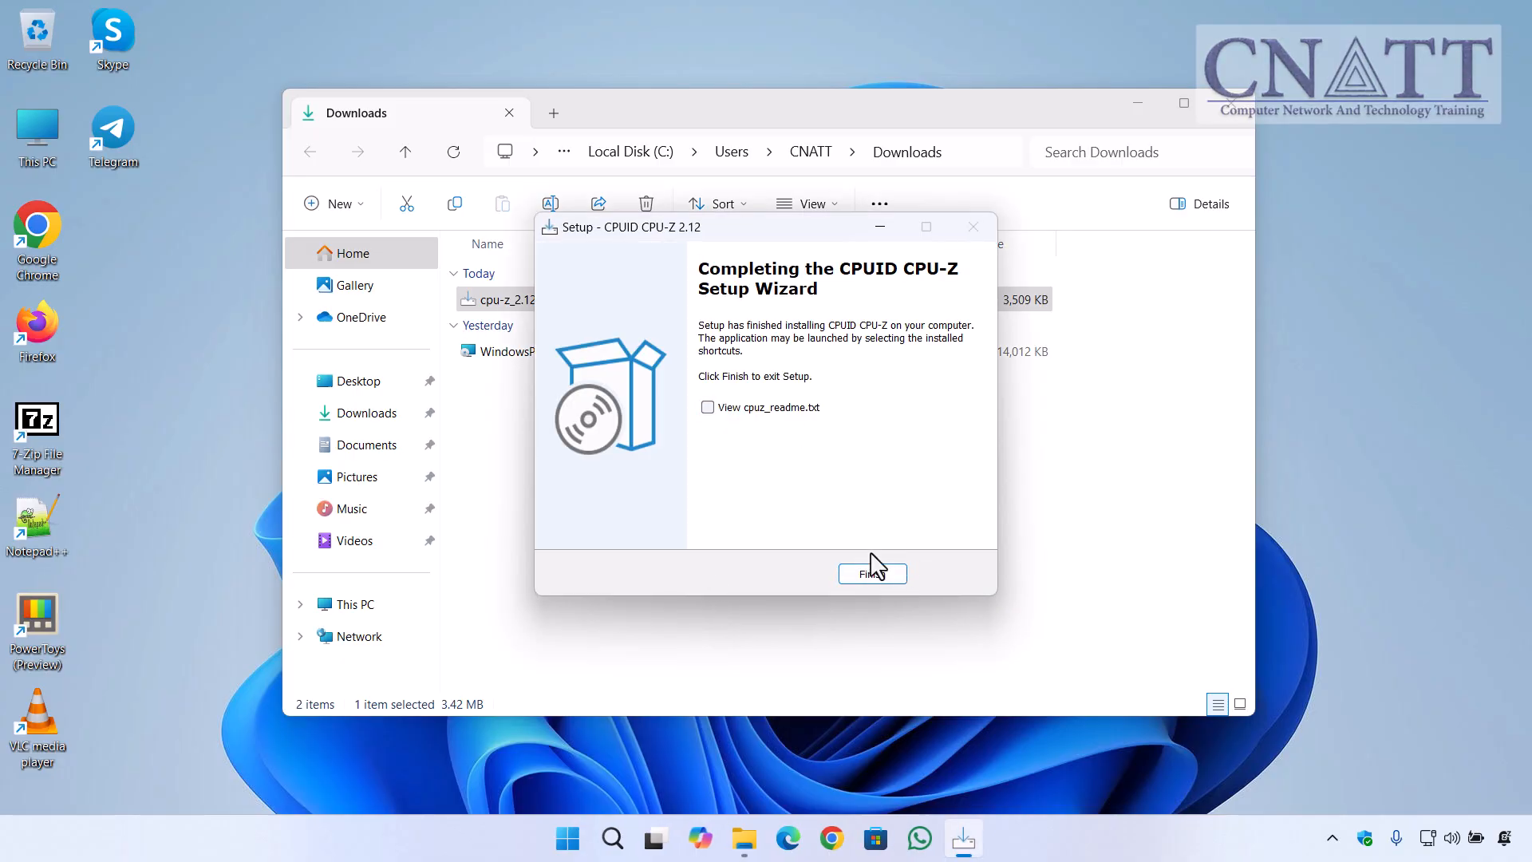
click(872, 568)
click(1231, 103)
Step: Find and launch CPU-Z with administrator permission, examine the processor's supported instructions, and close it
click(603, 837)
text(cpu)
click(616, 292)
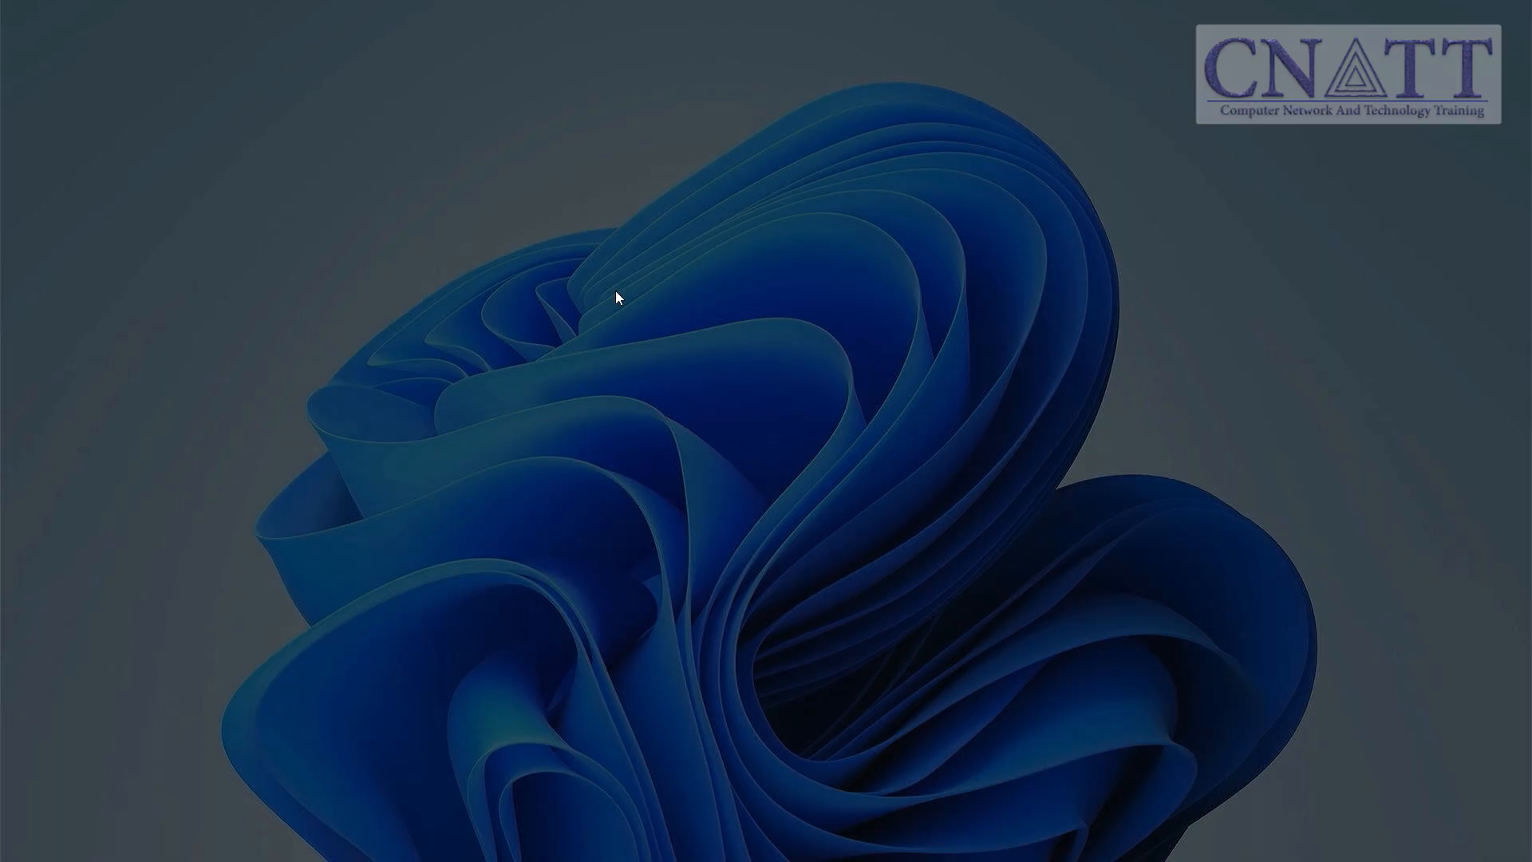
click(694, 588)
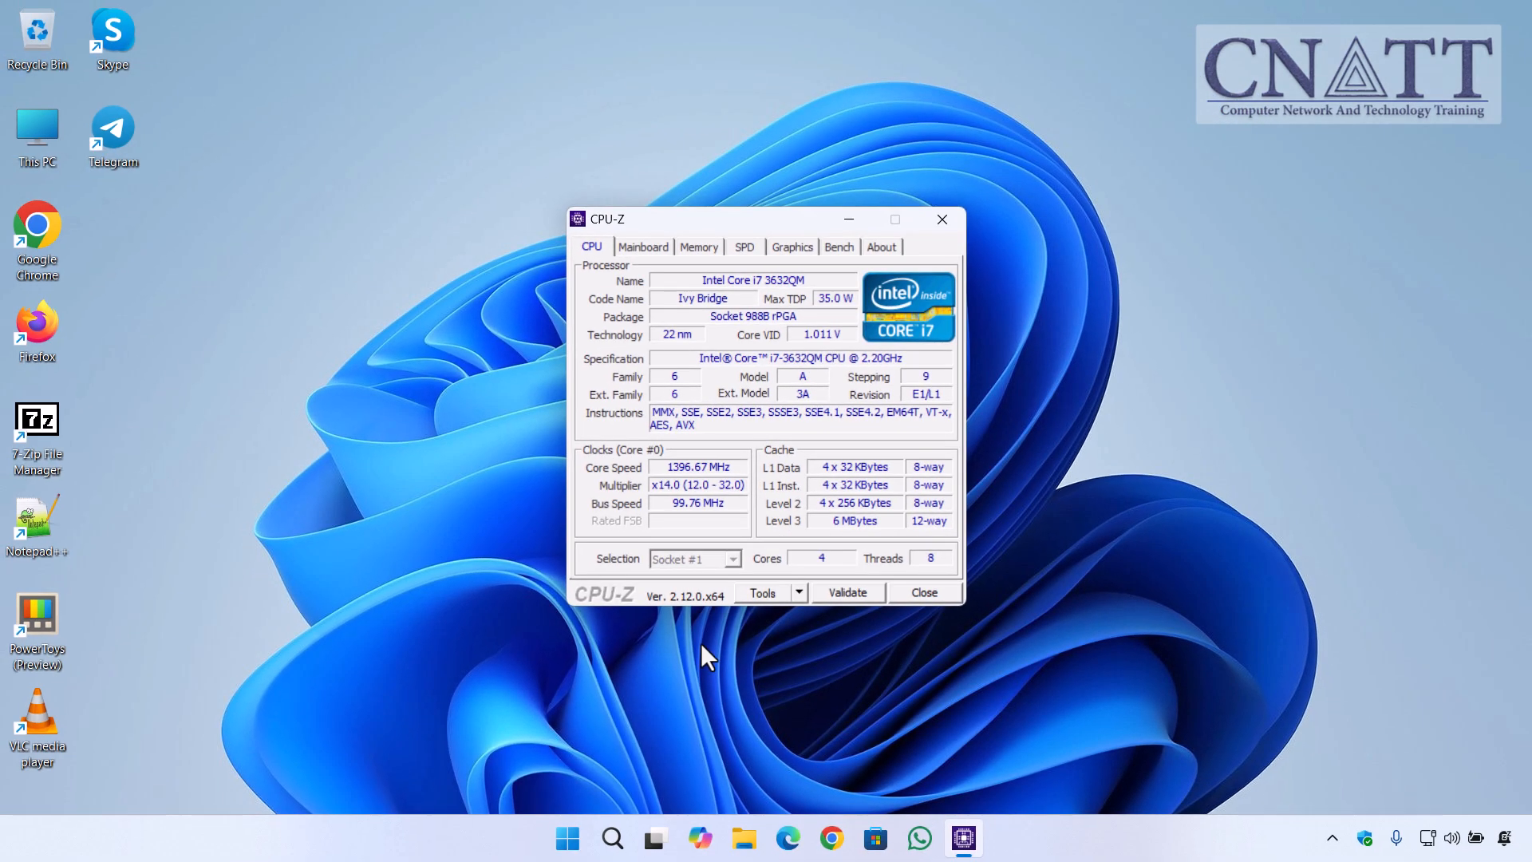
click(921, 593)
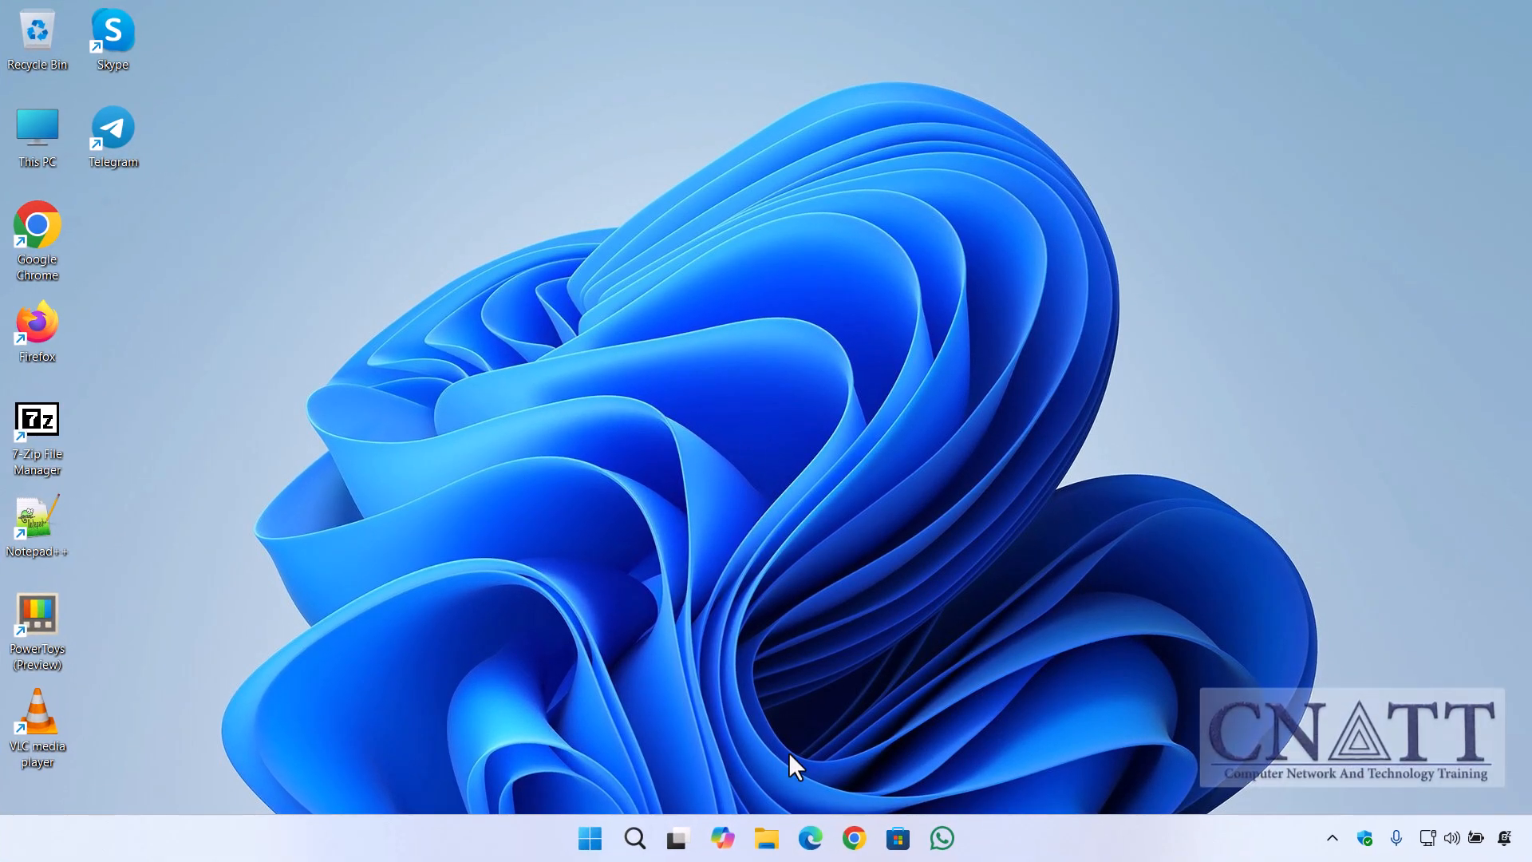
Step: Open Chrome, search Google for "download windows 11 microsoft.com", and open Microsoft's Download Windows 11 page
click(852, 836)
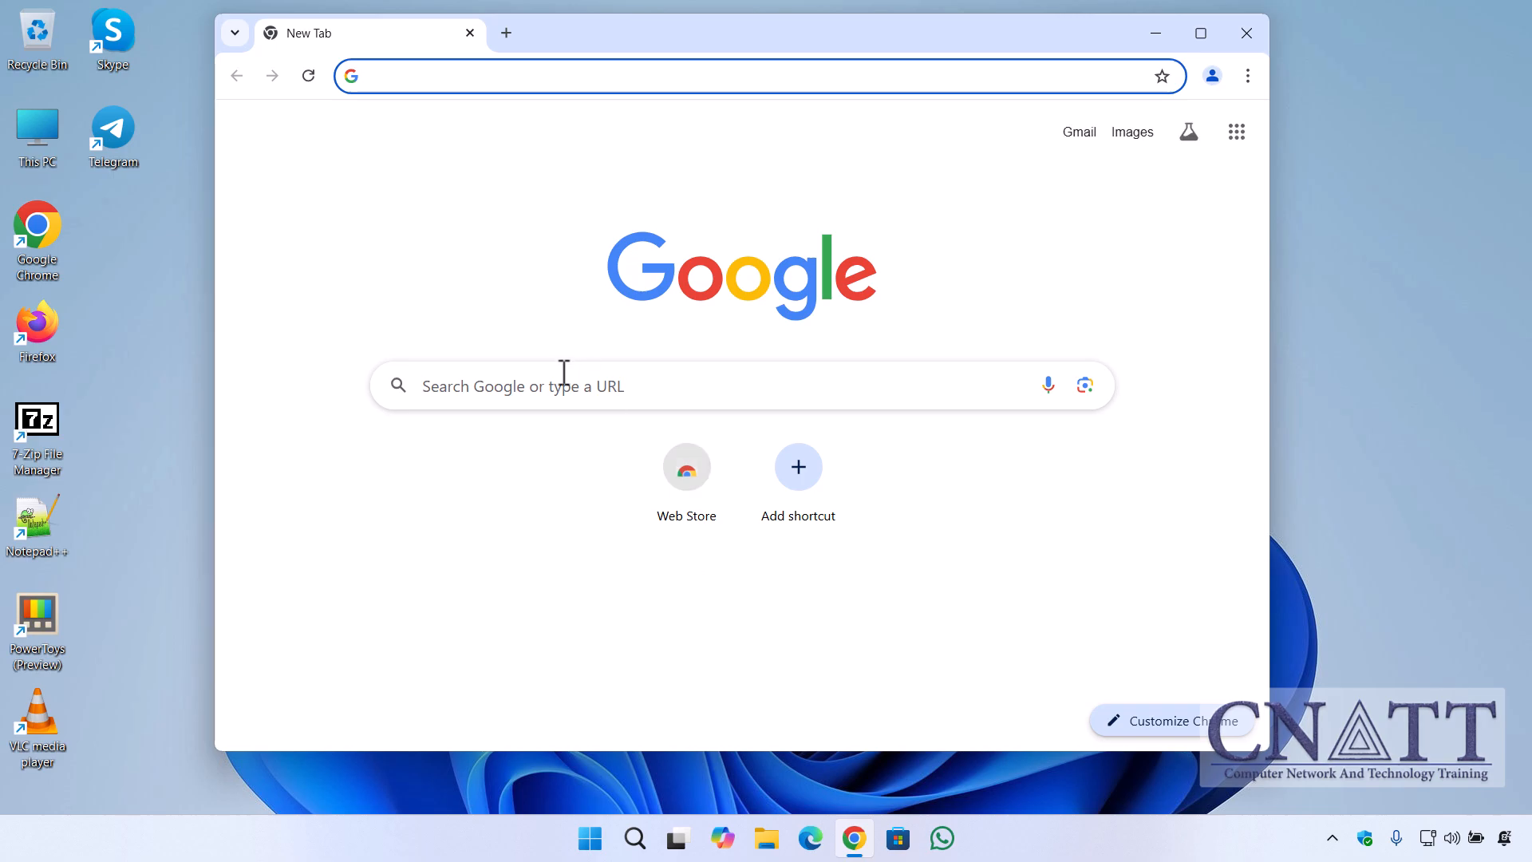
click(564, 375)
text(download w)
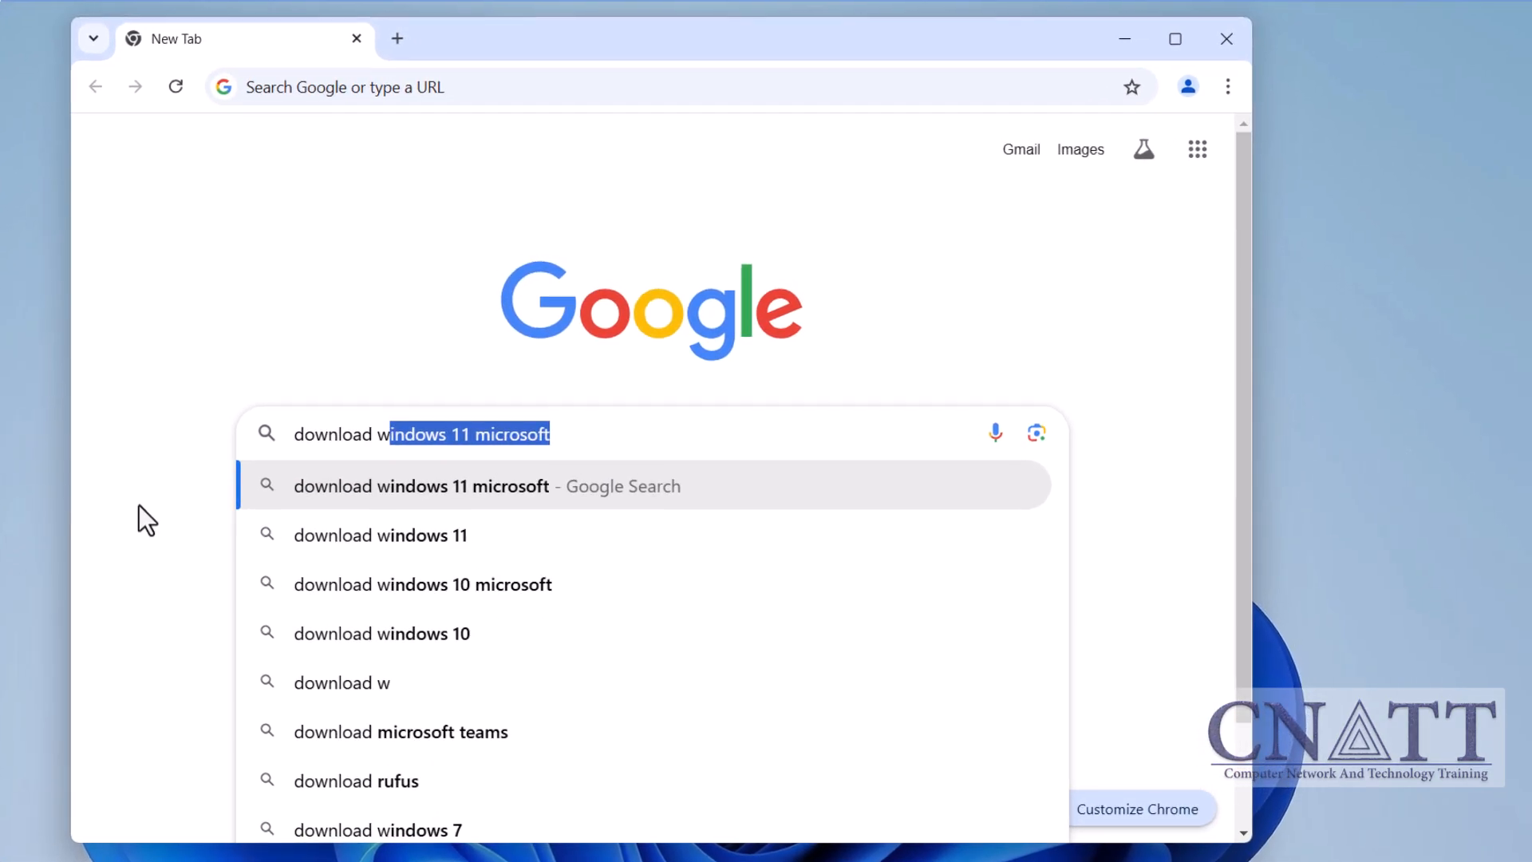
text(indows 11 microsoft.)
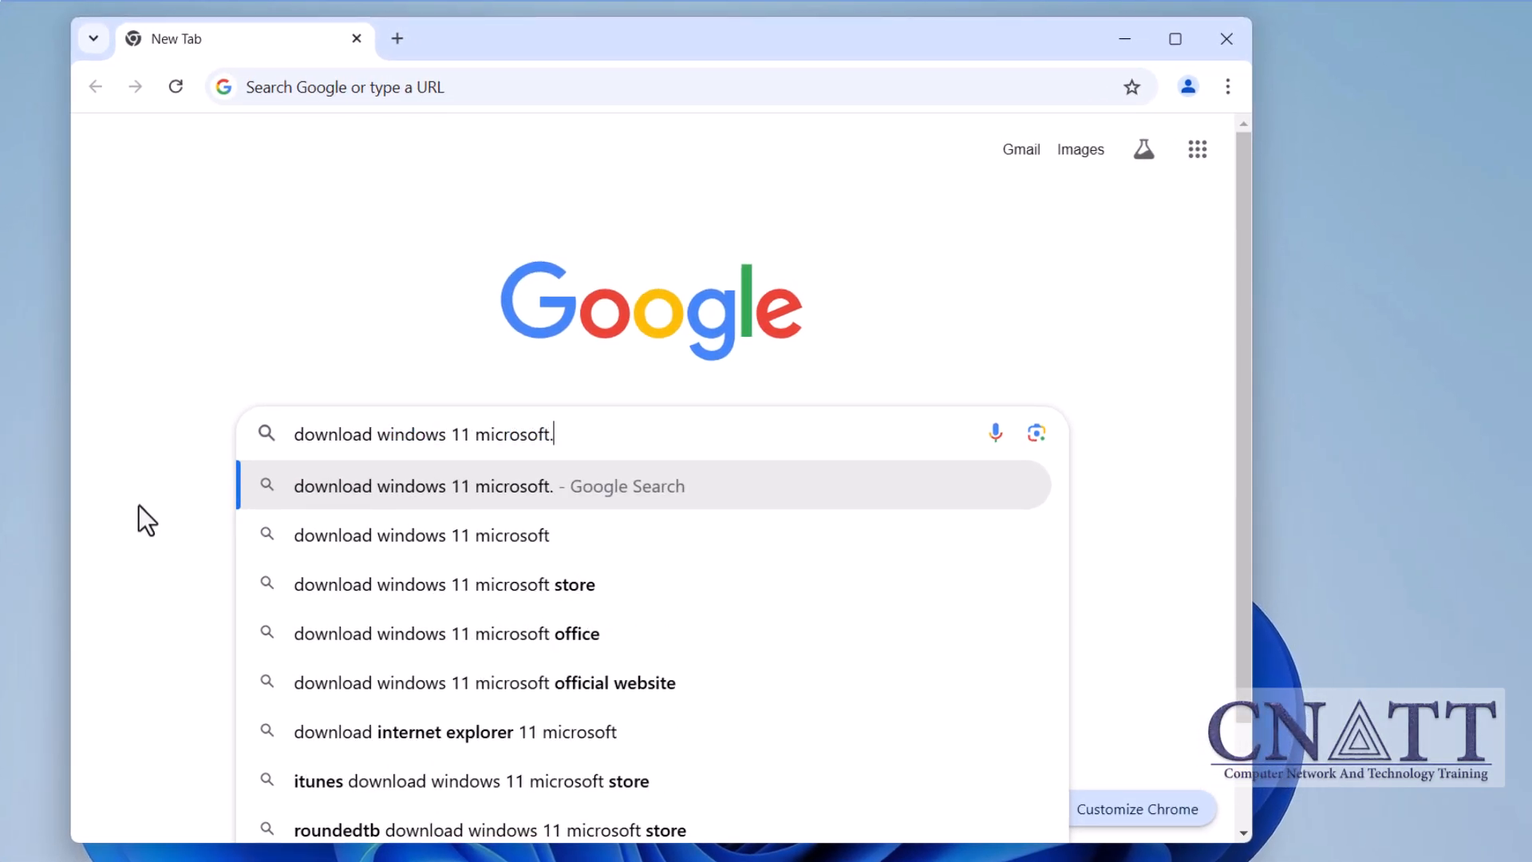
text(com)
key(Return)
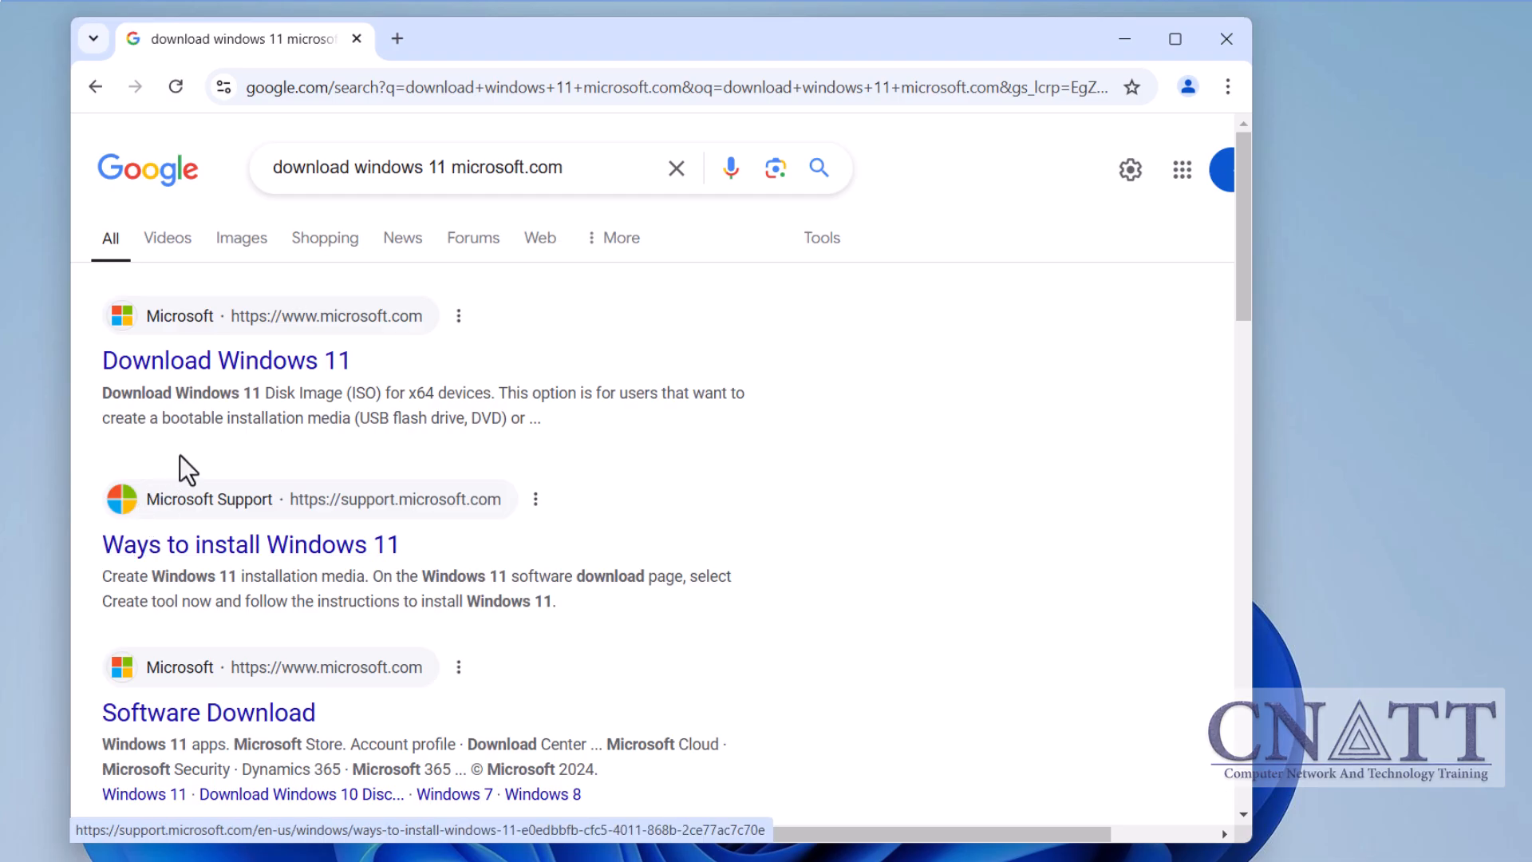
click(256, 370)
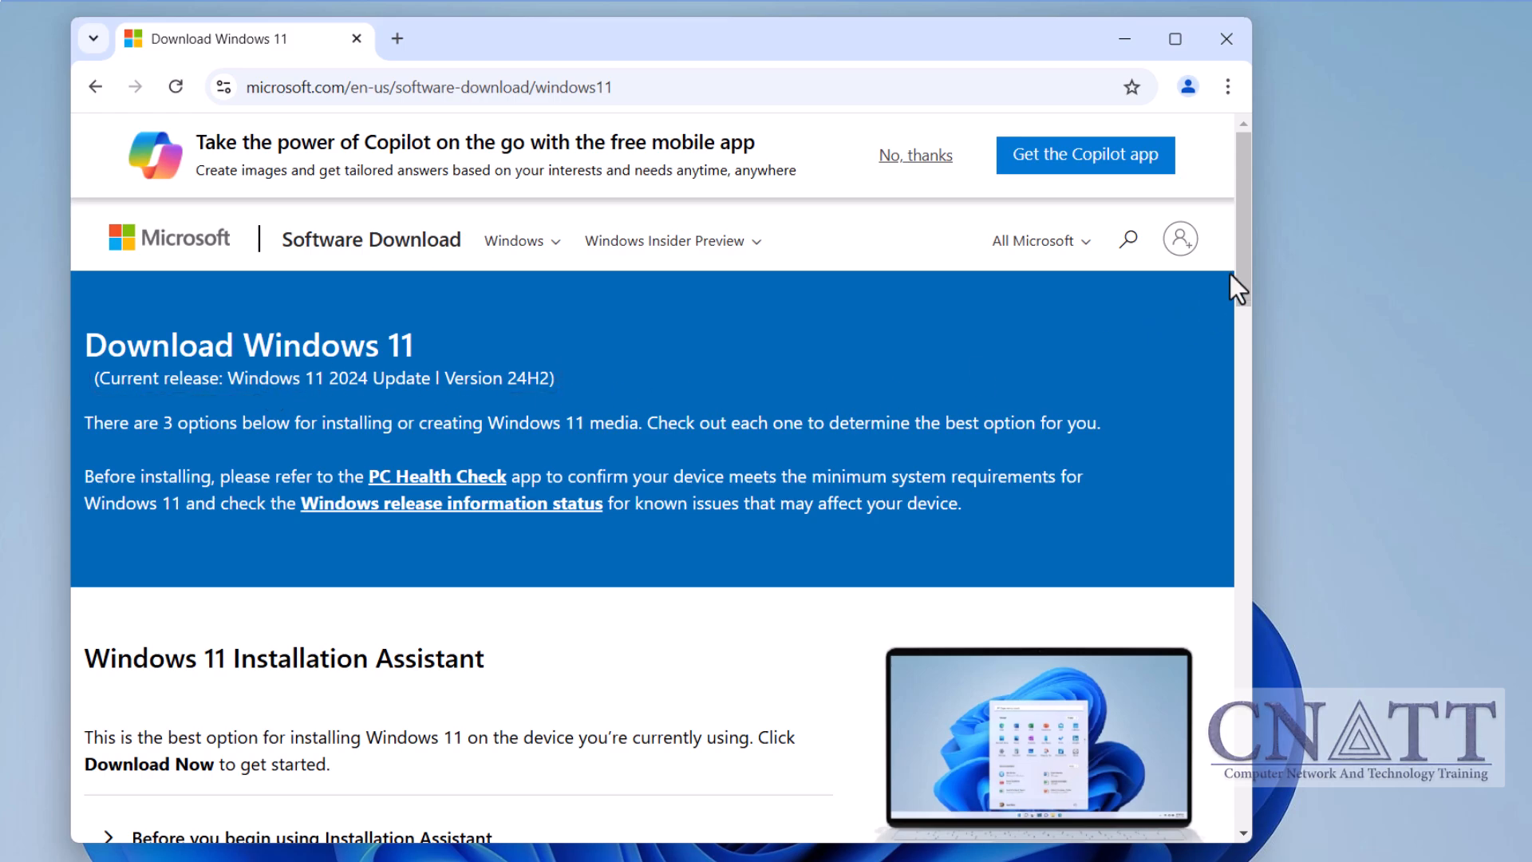
Step: Select Windows 11 (multi-edition ISO for x64 devices) as the disk image and request its download
drag(1241, 288, 1242, 436)
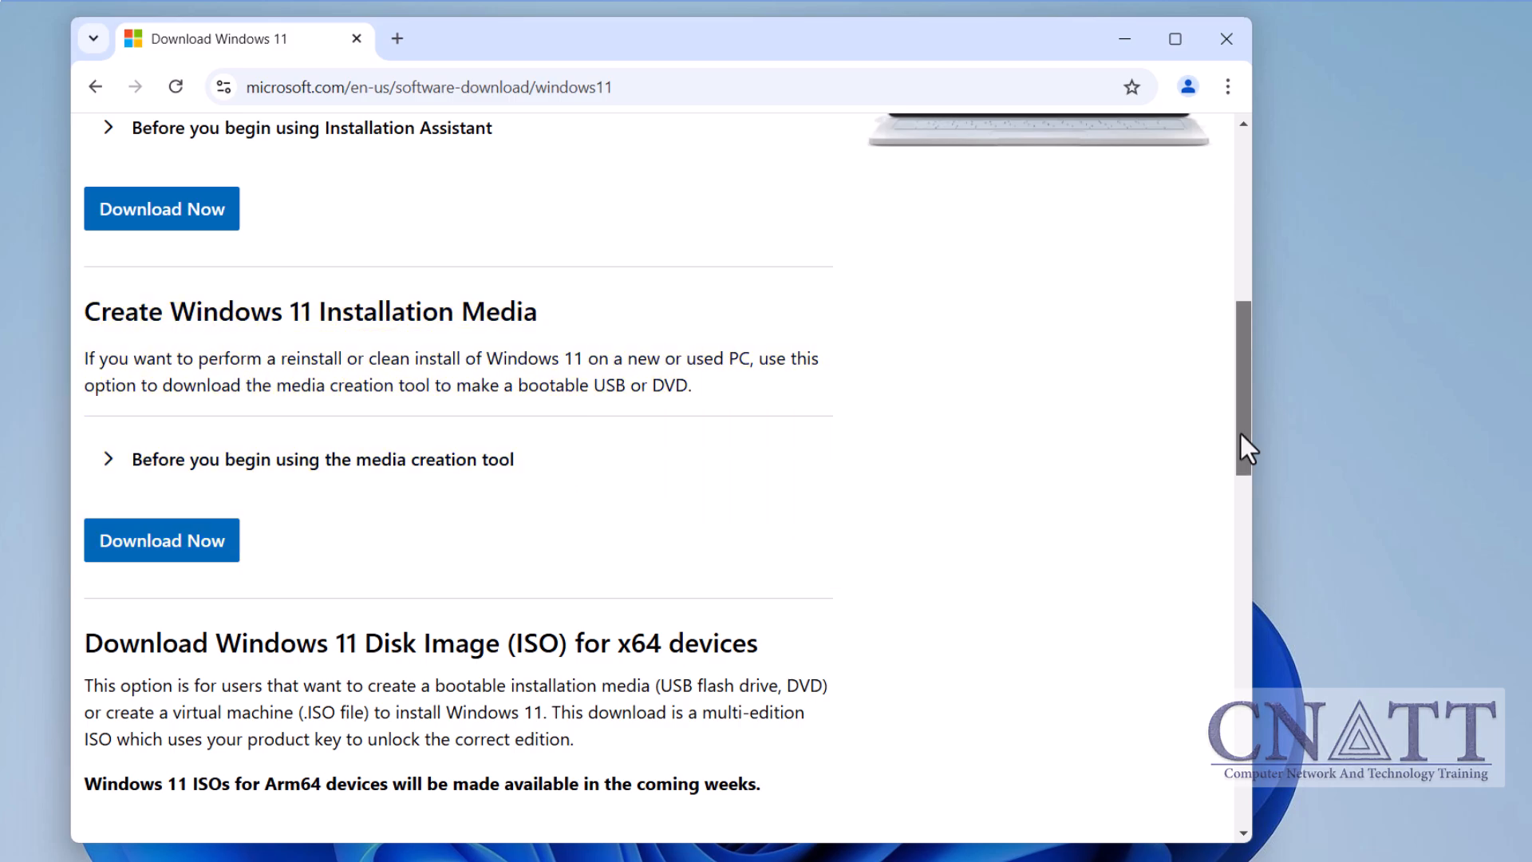
drag(1241, 434, 1233, 539)
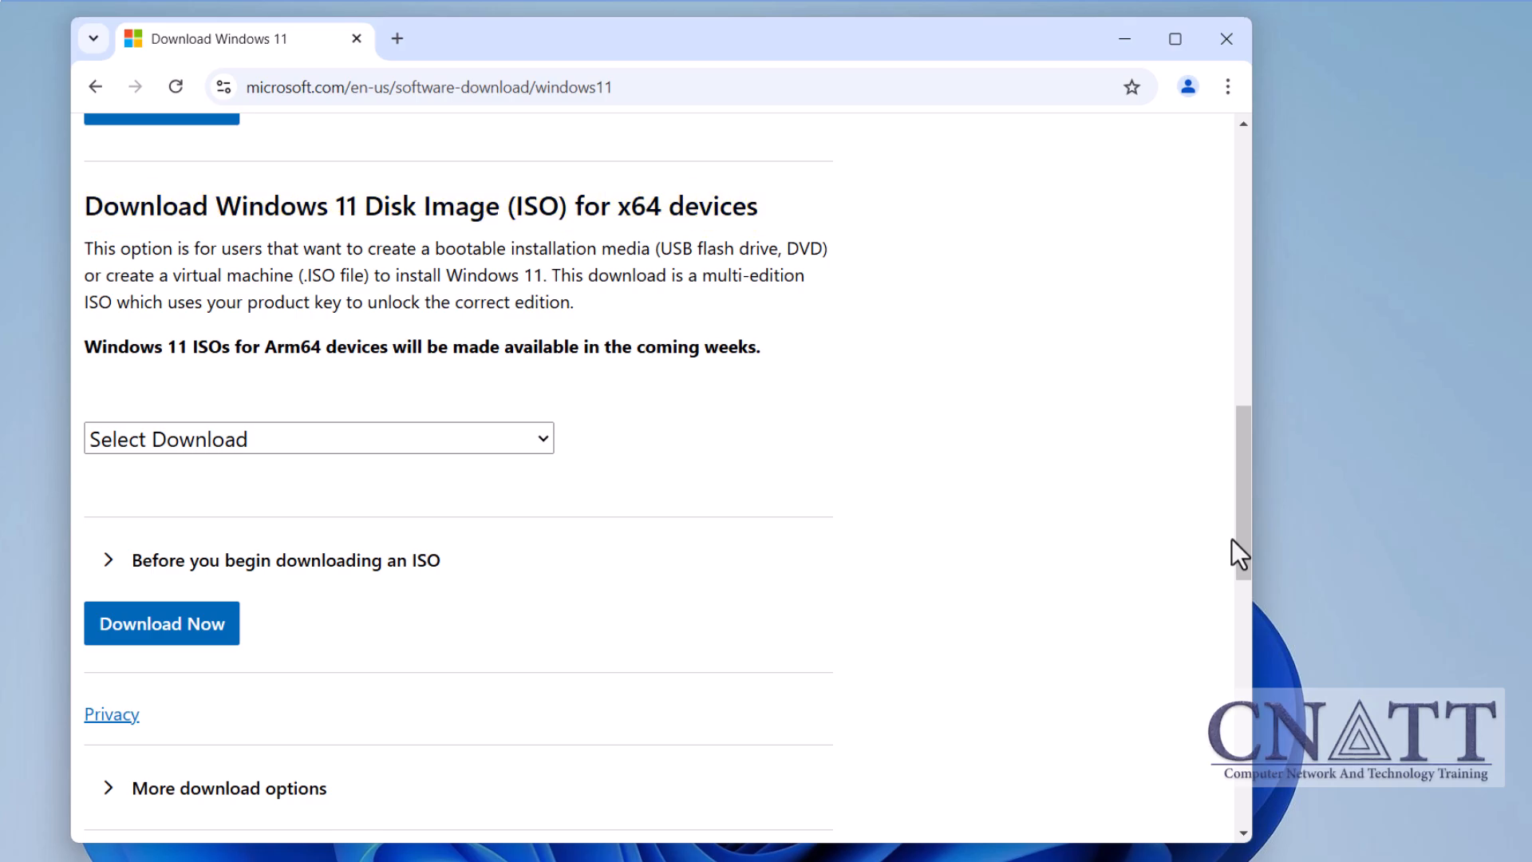
click(545, 438)
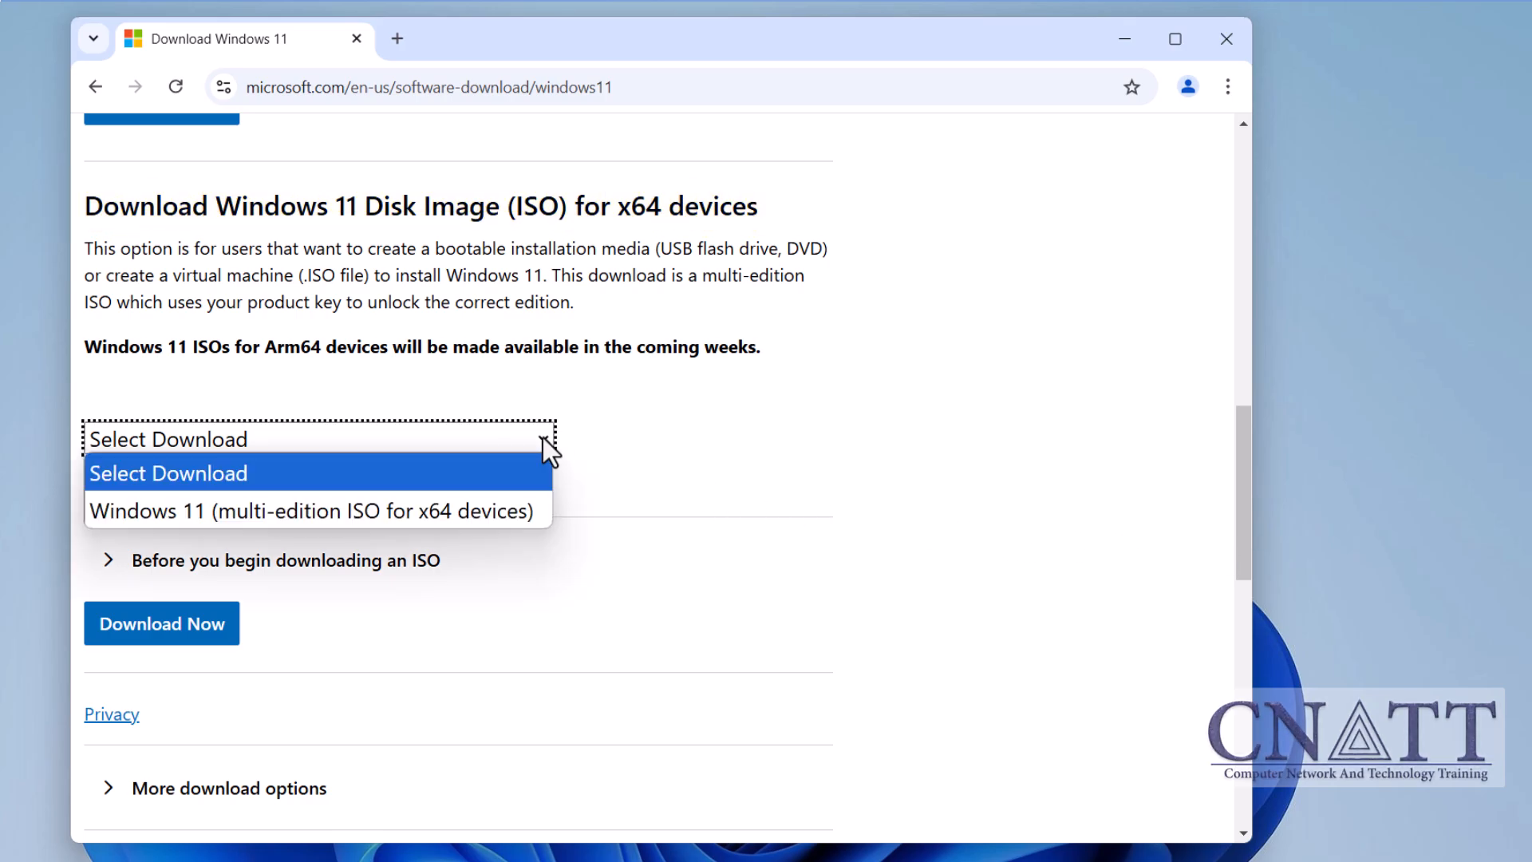
click(527, 521)
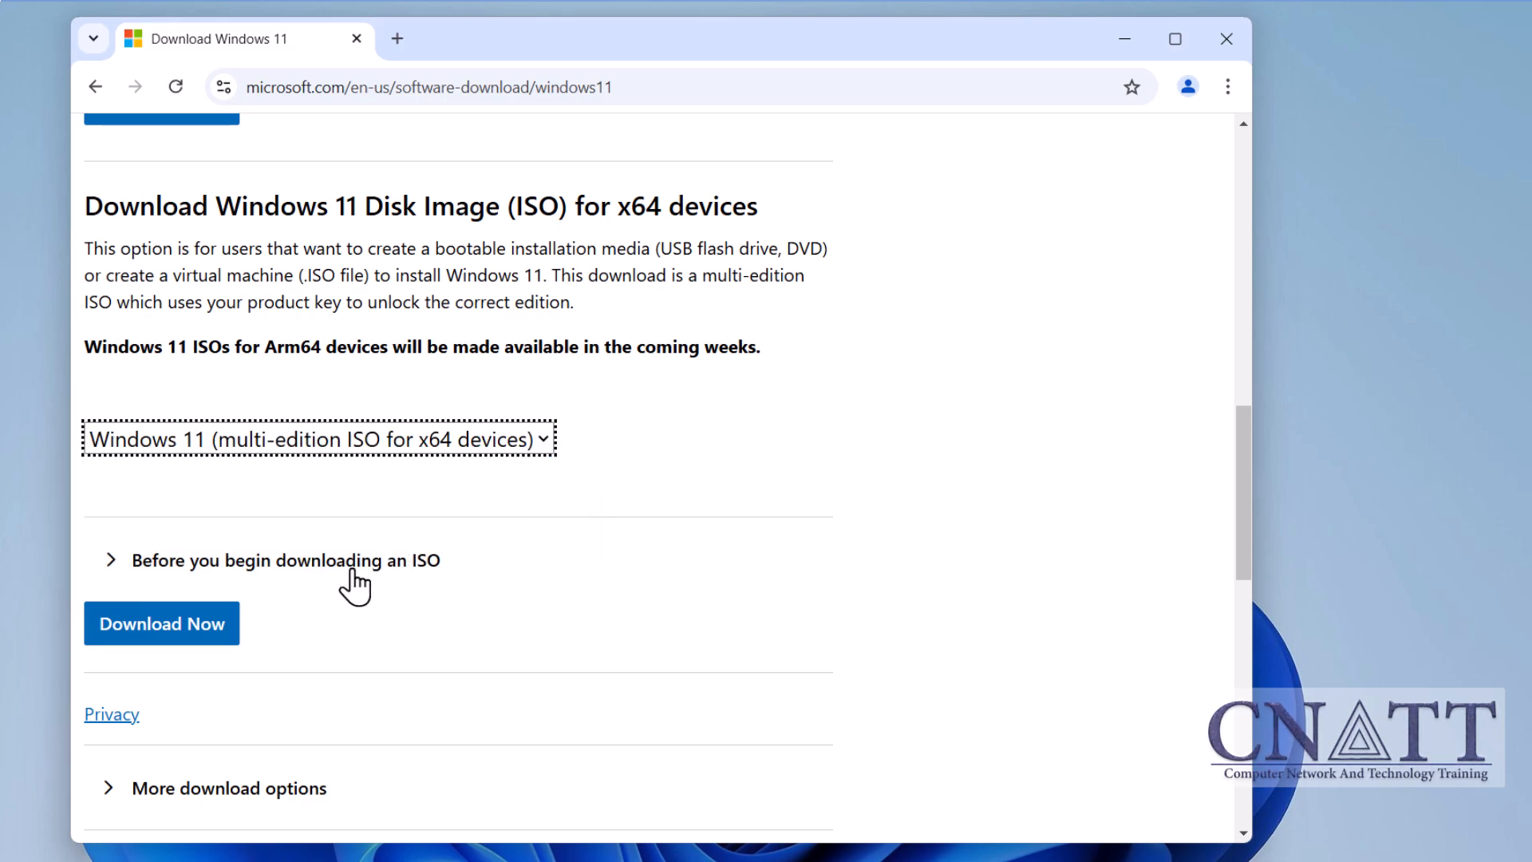
click(219, 635)
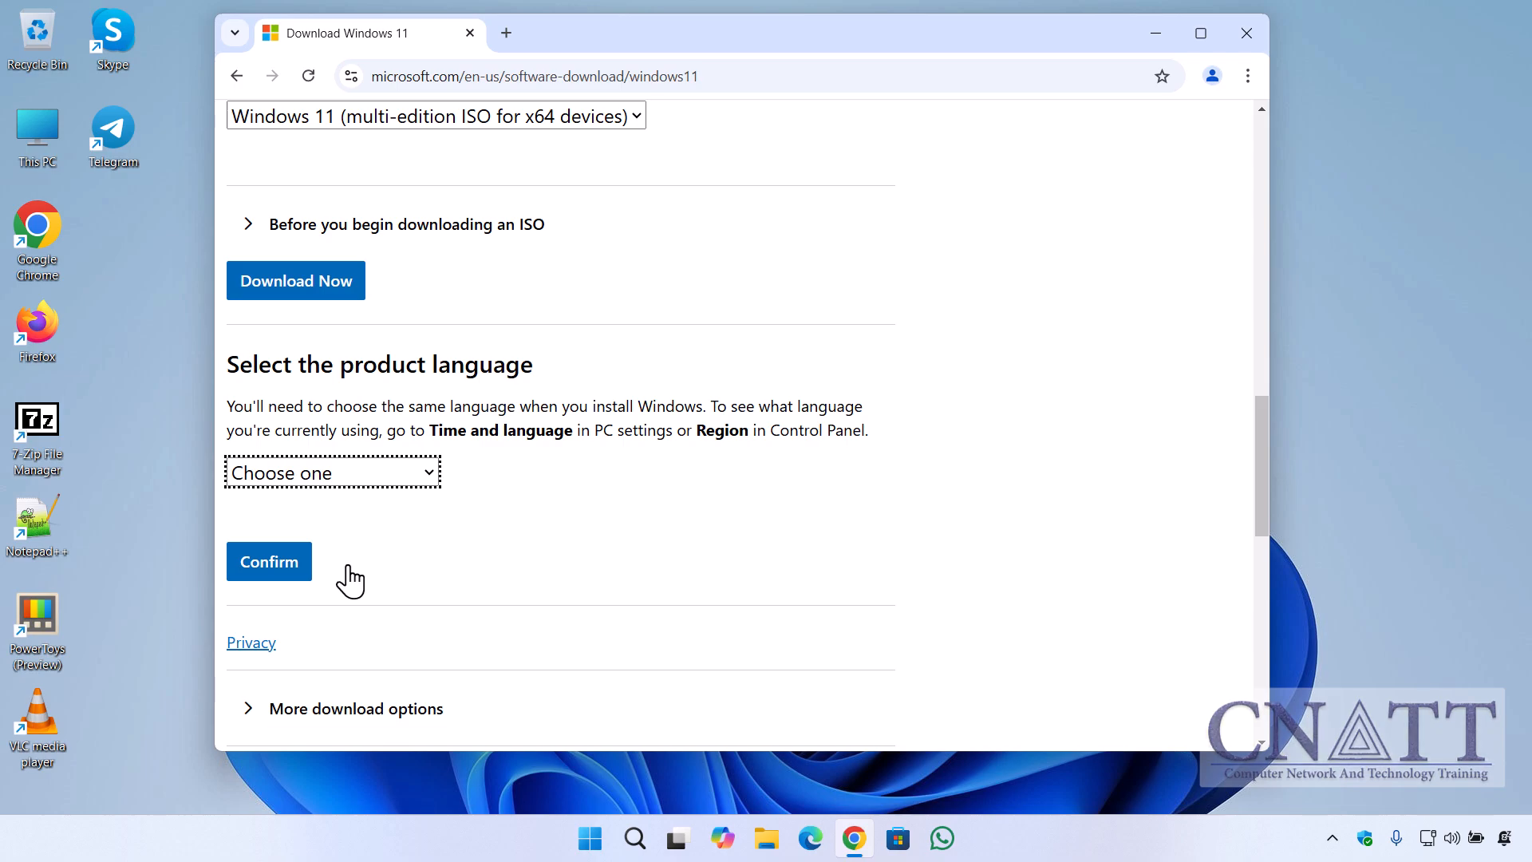
Step: Run dism /online /get-intl in Command Prompt as administrator to check the installed Windows language, and close Command Prompt
click(589, 836)
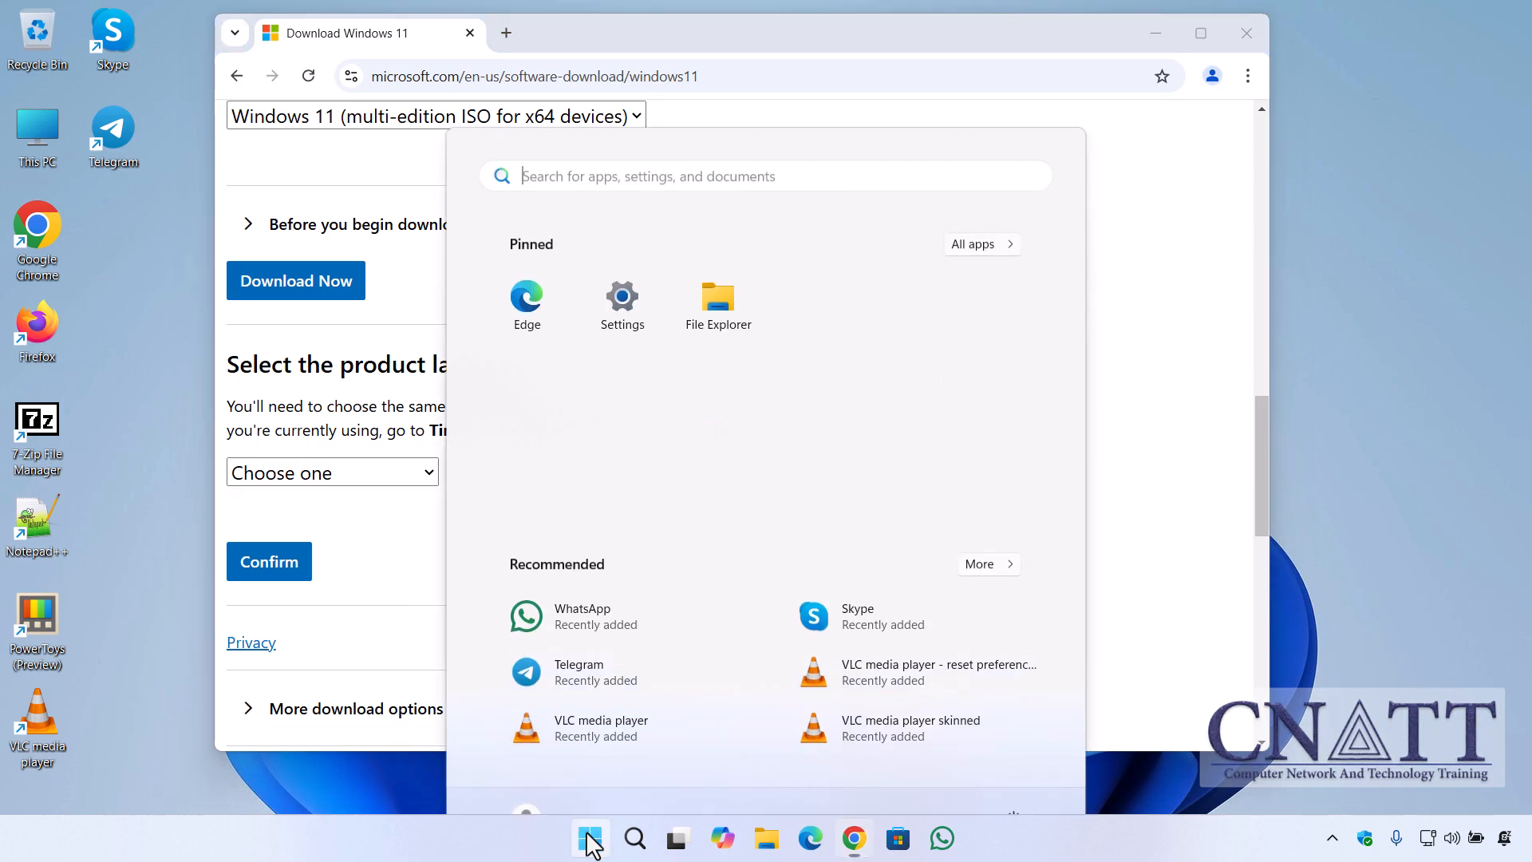
text(cmd)
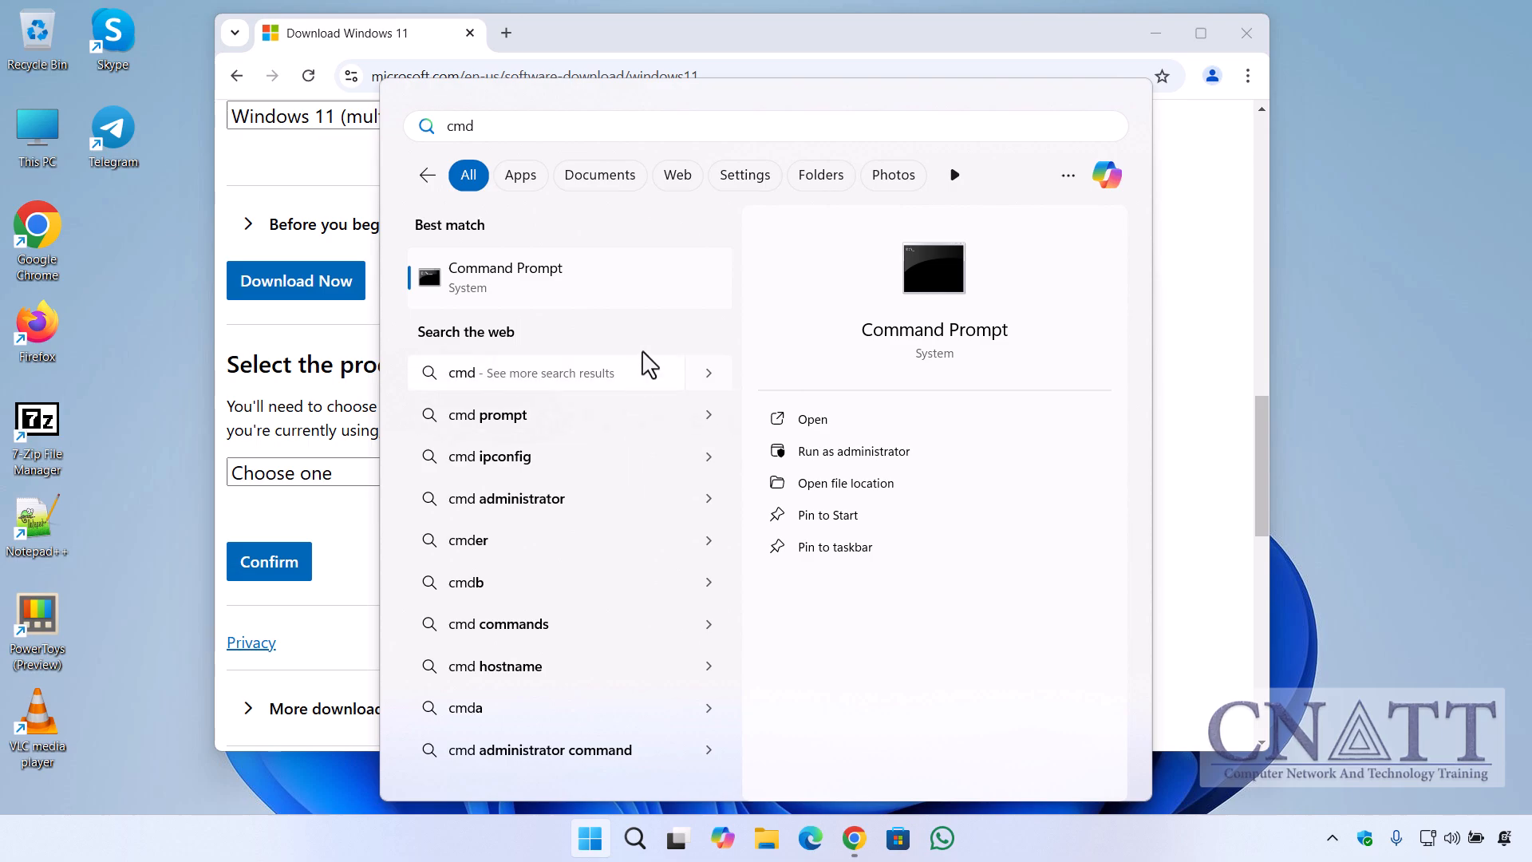
right_click(680, 300)
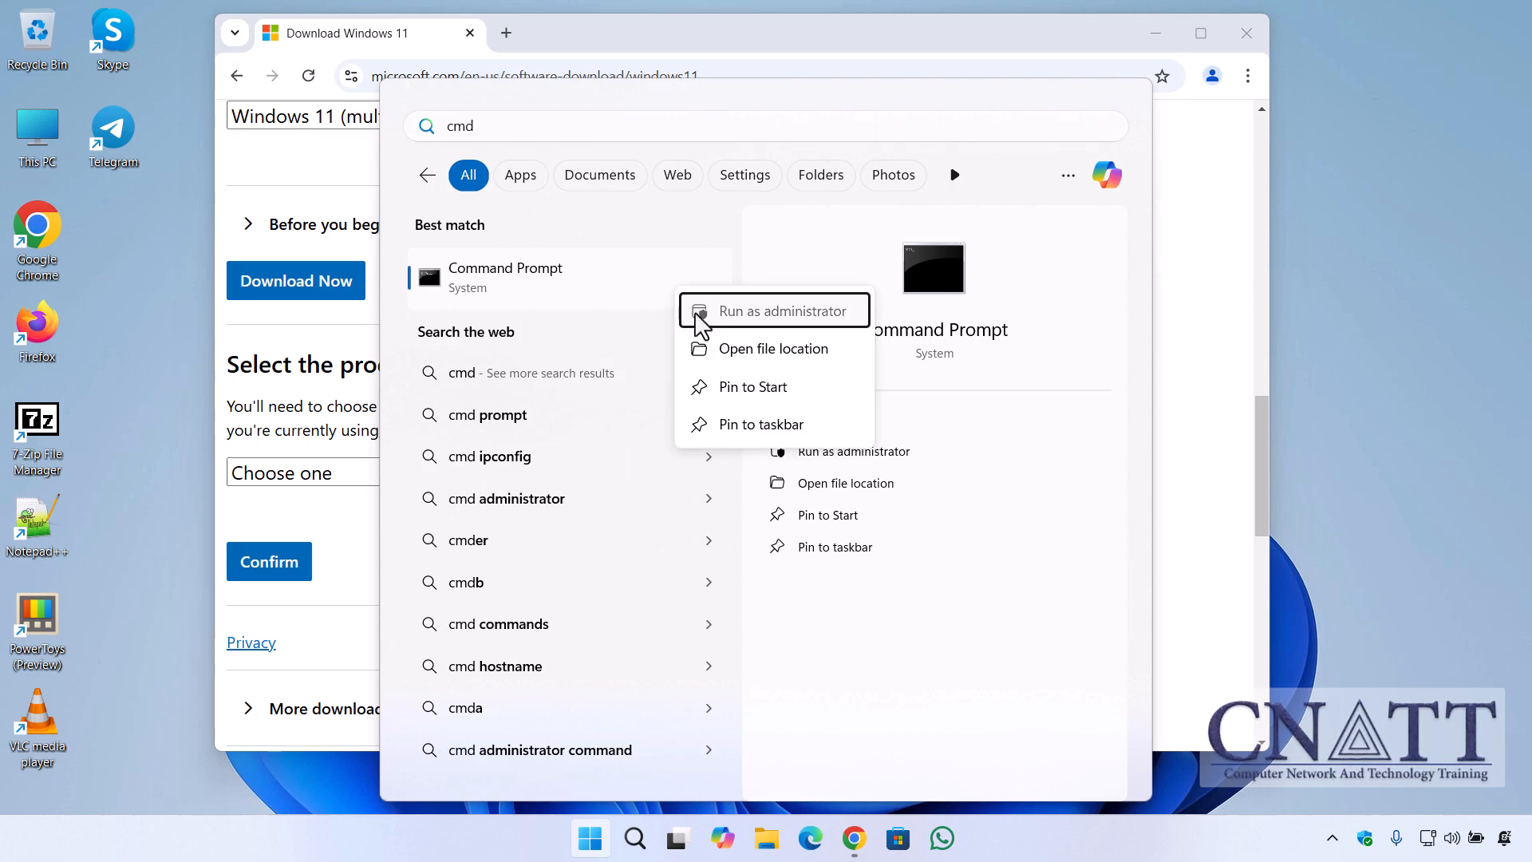
click(697, 311)
click(697, 581)
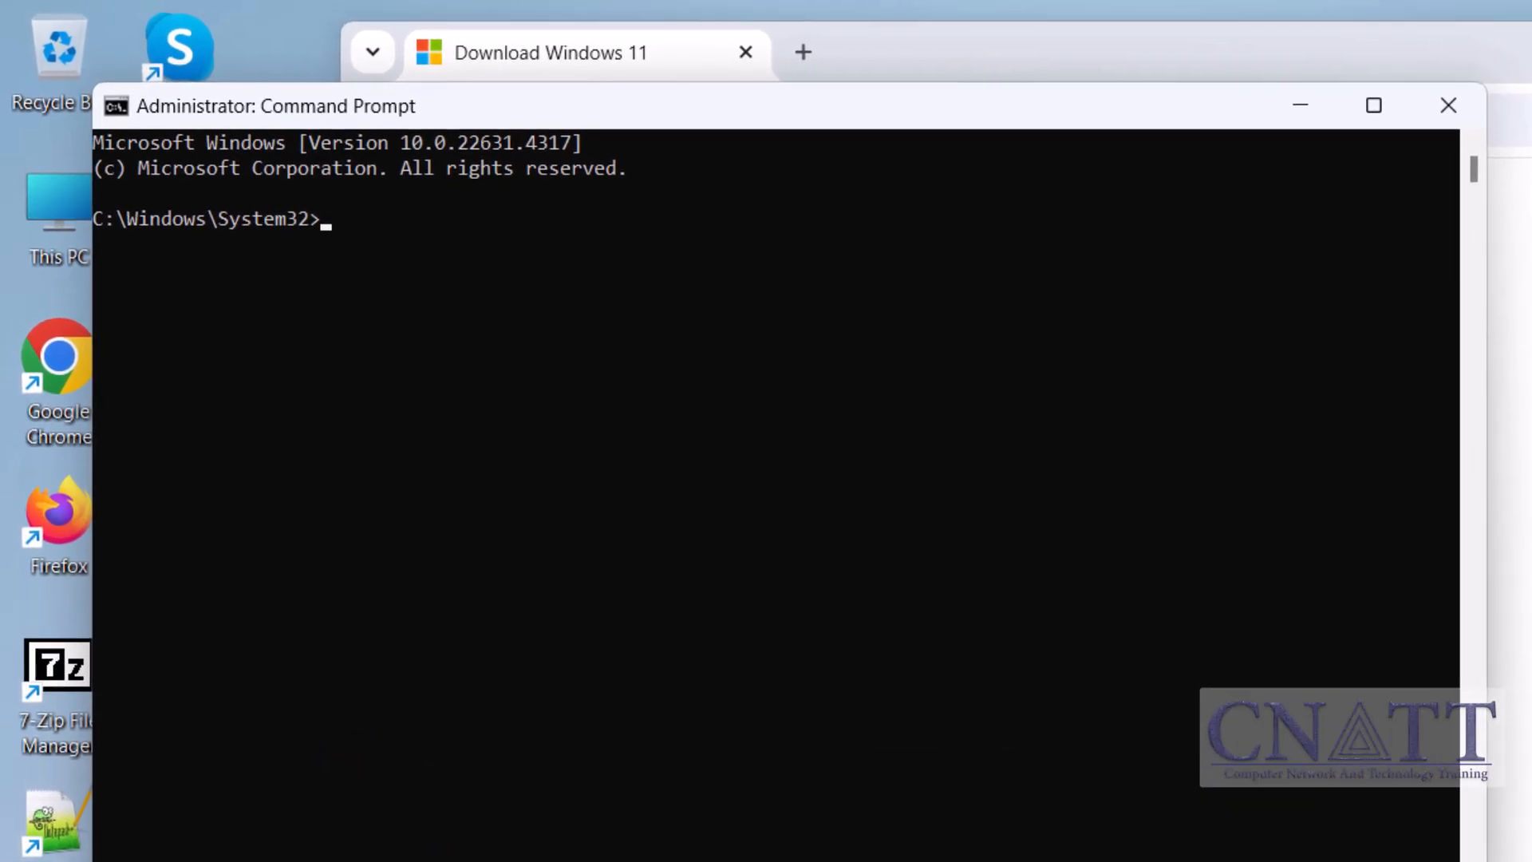
text(di)
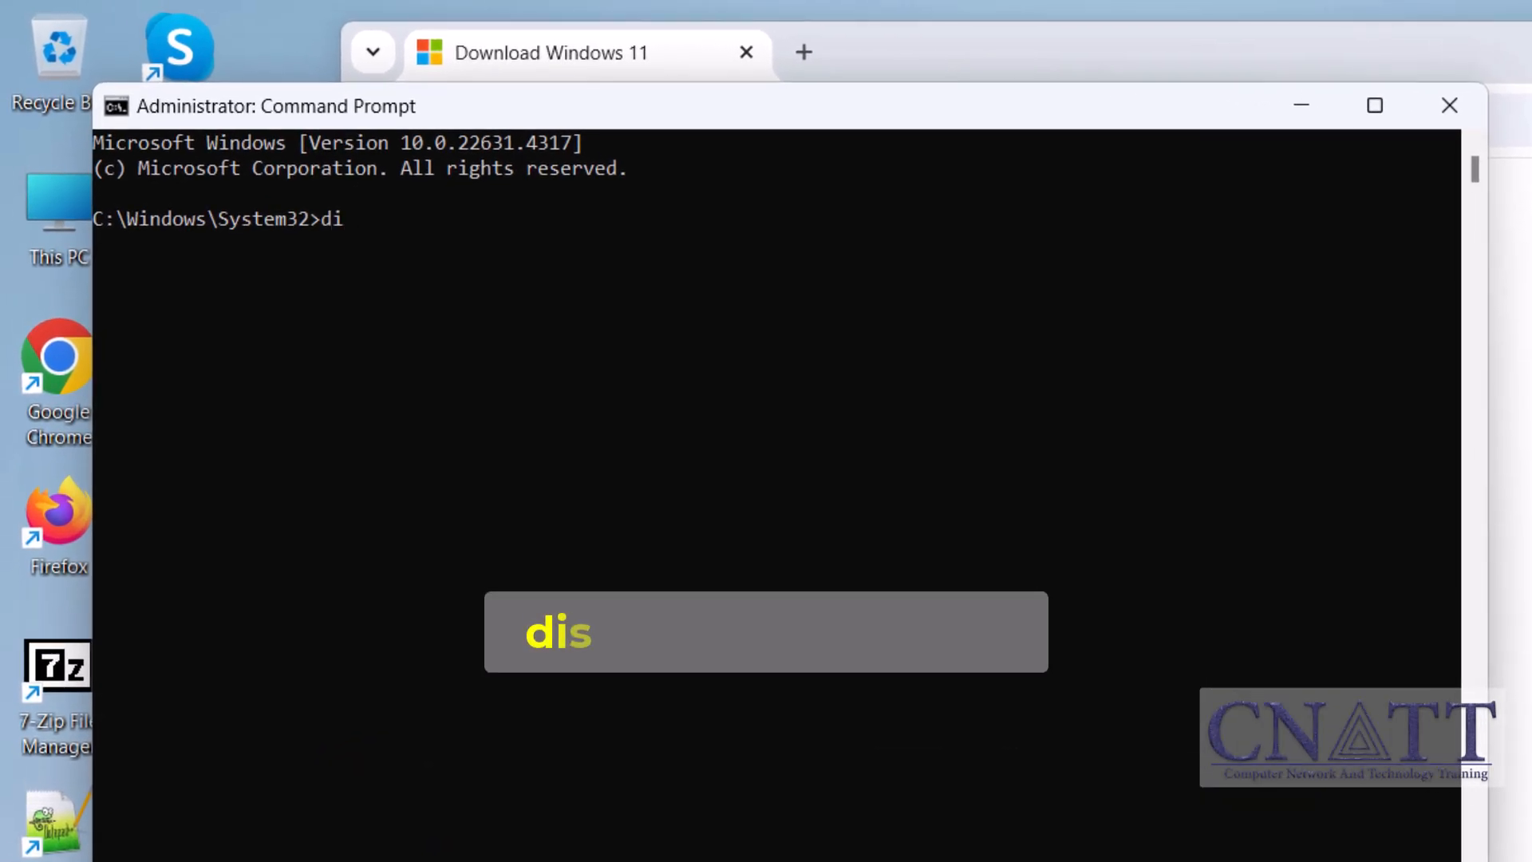
text(sm)
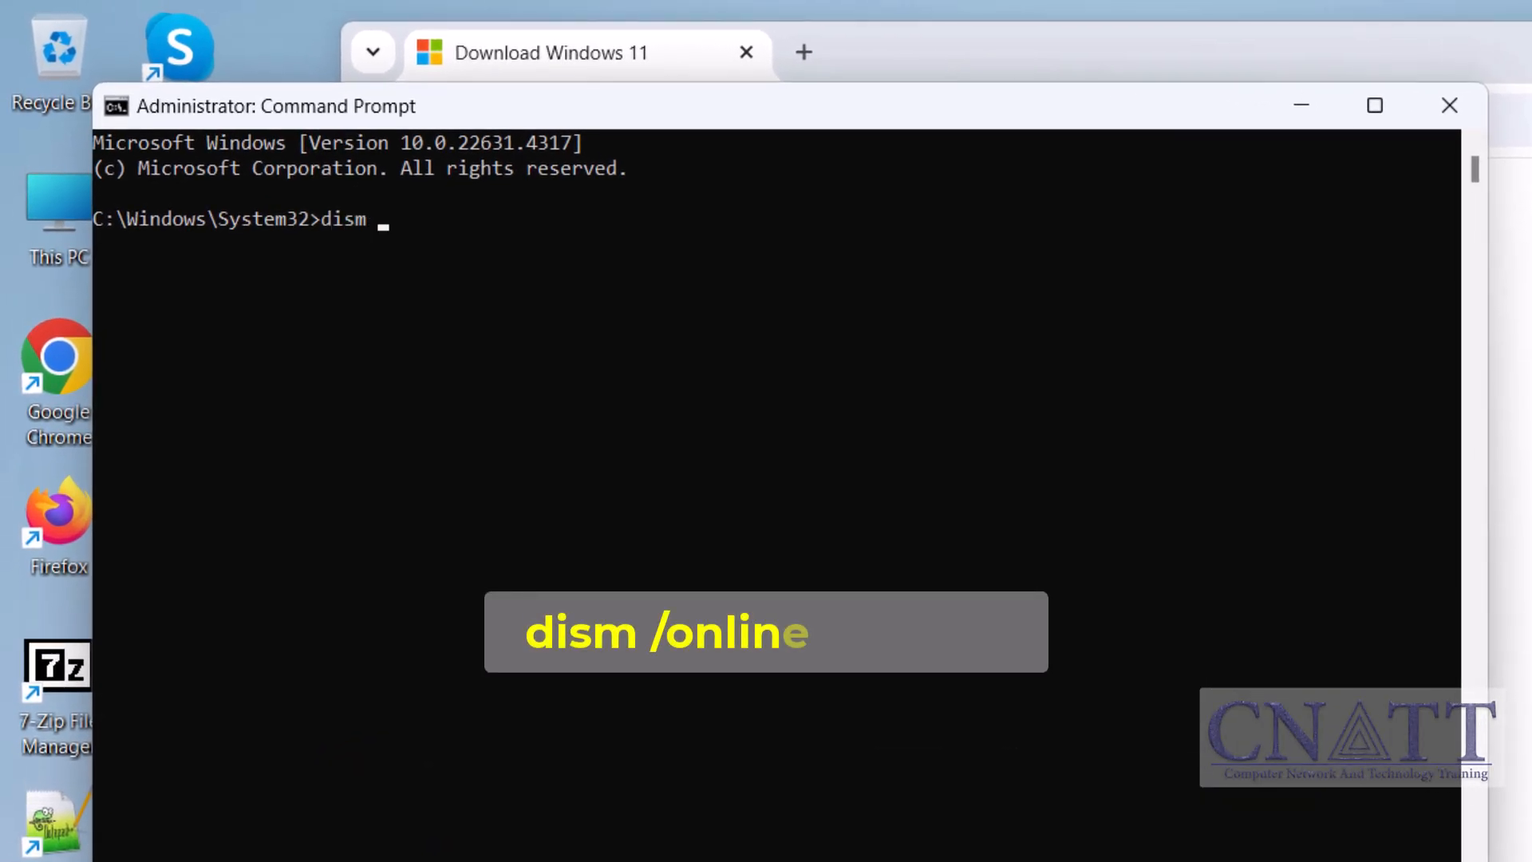
text( /online)
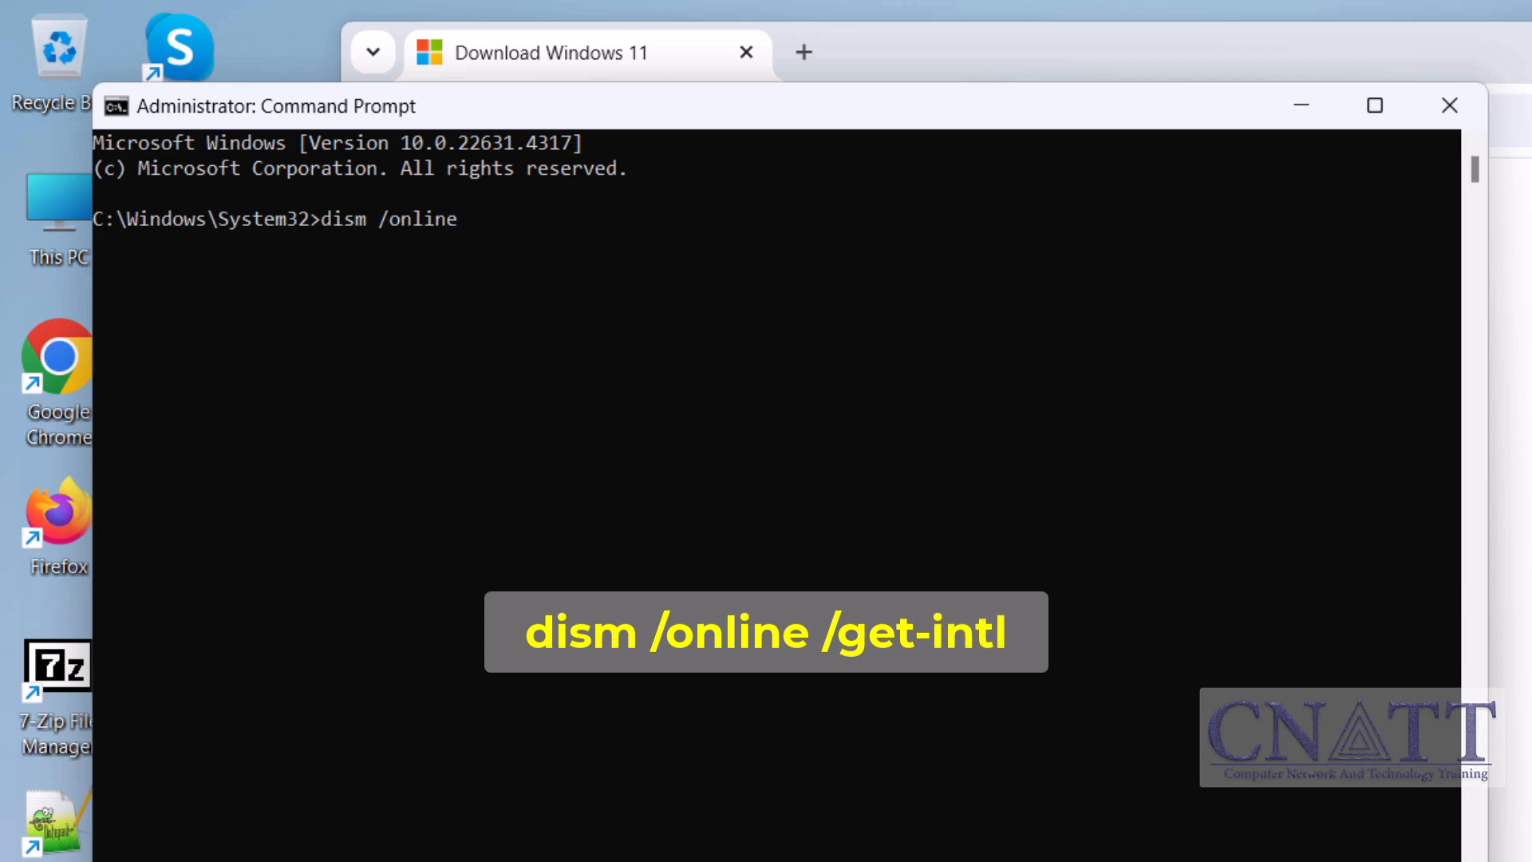
text( /get-intl)
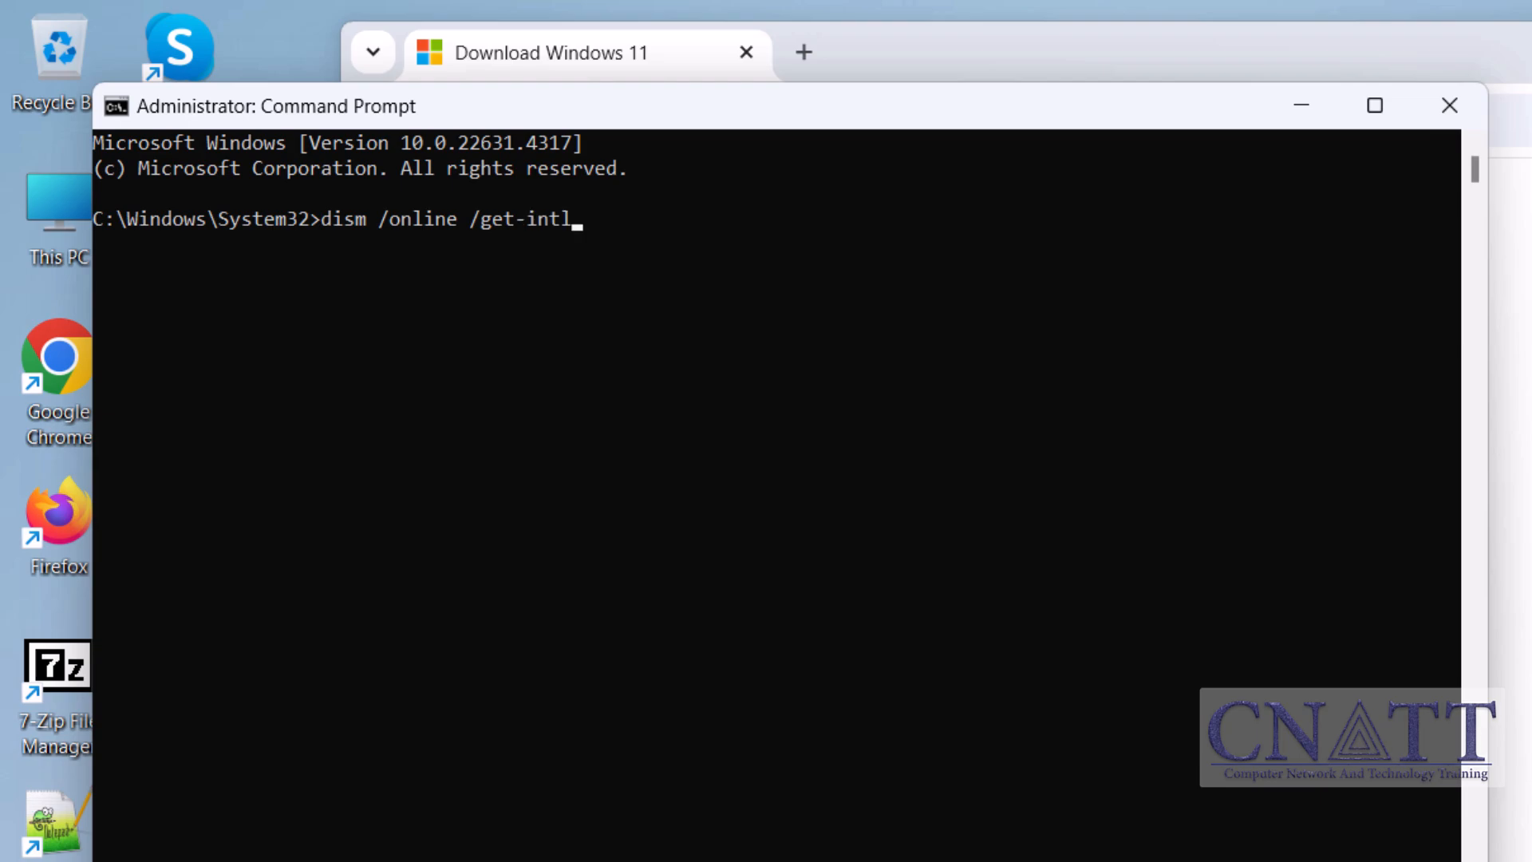
key(Return)
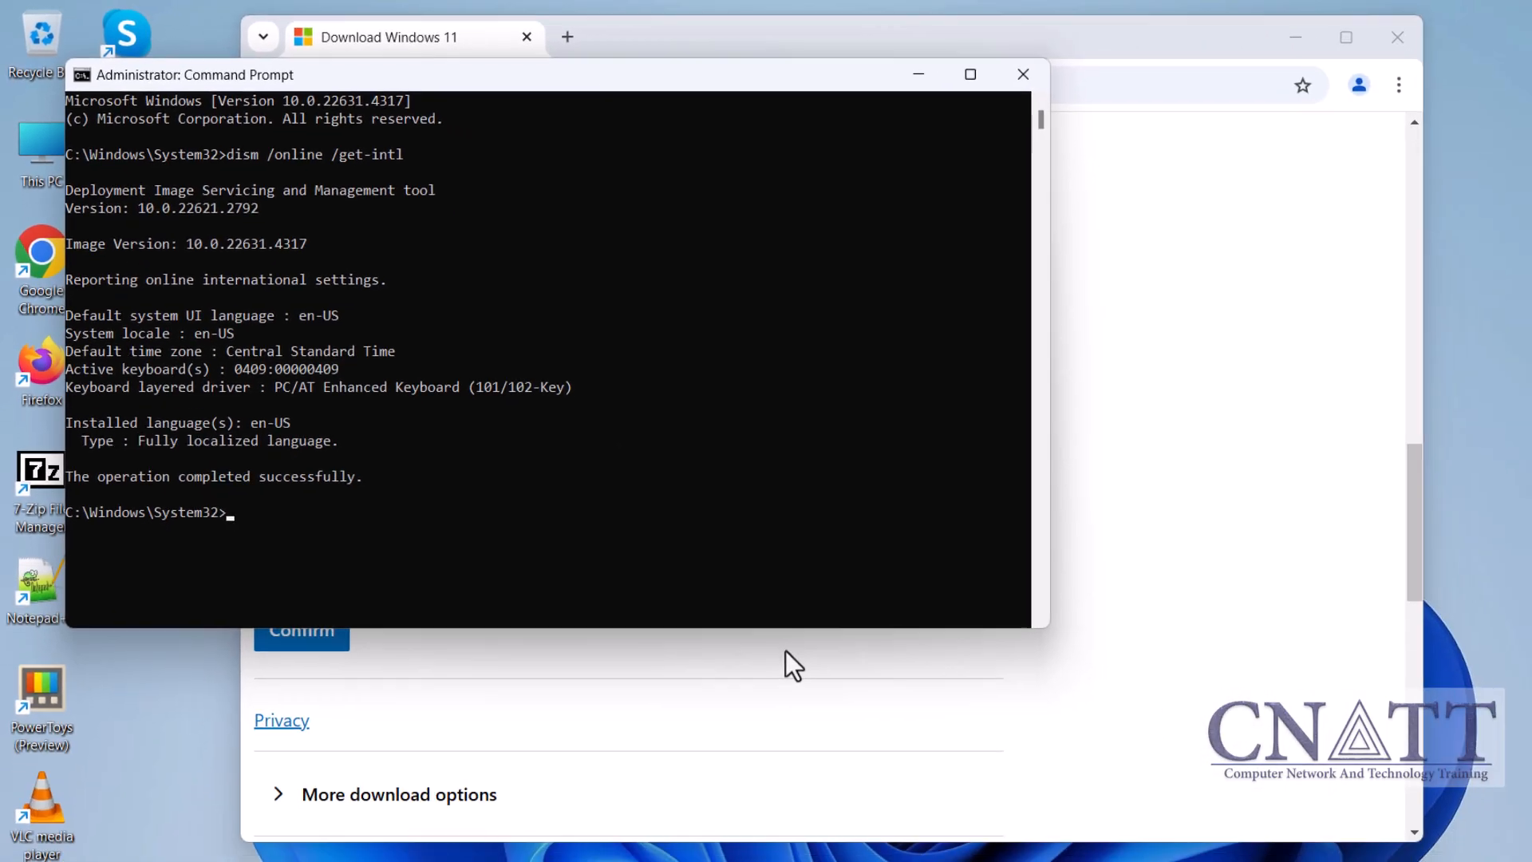
click(1021, 83)
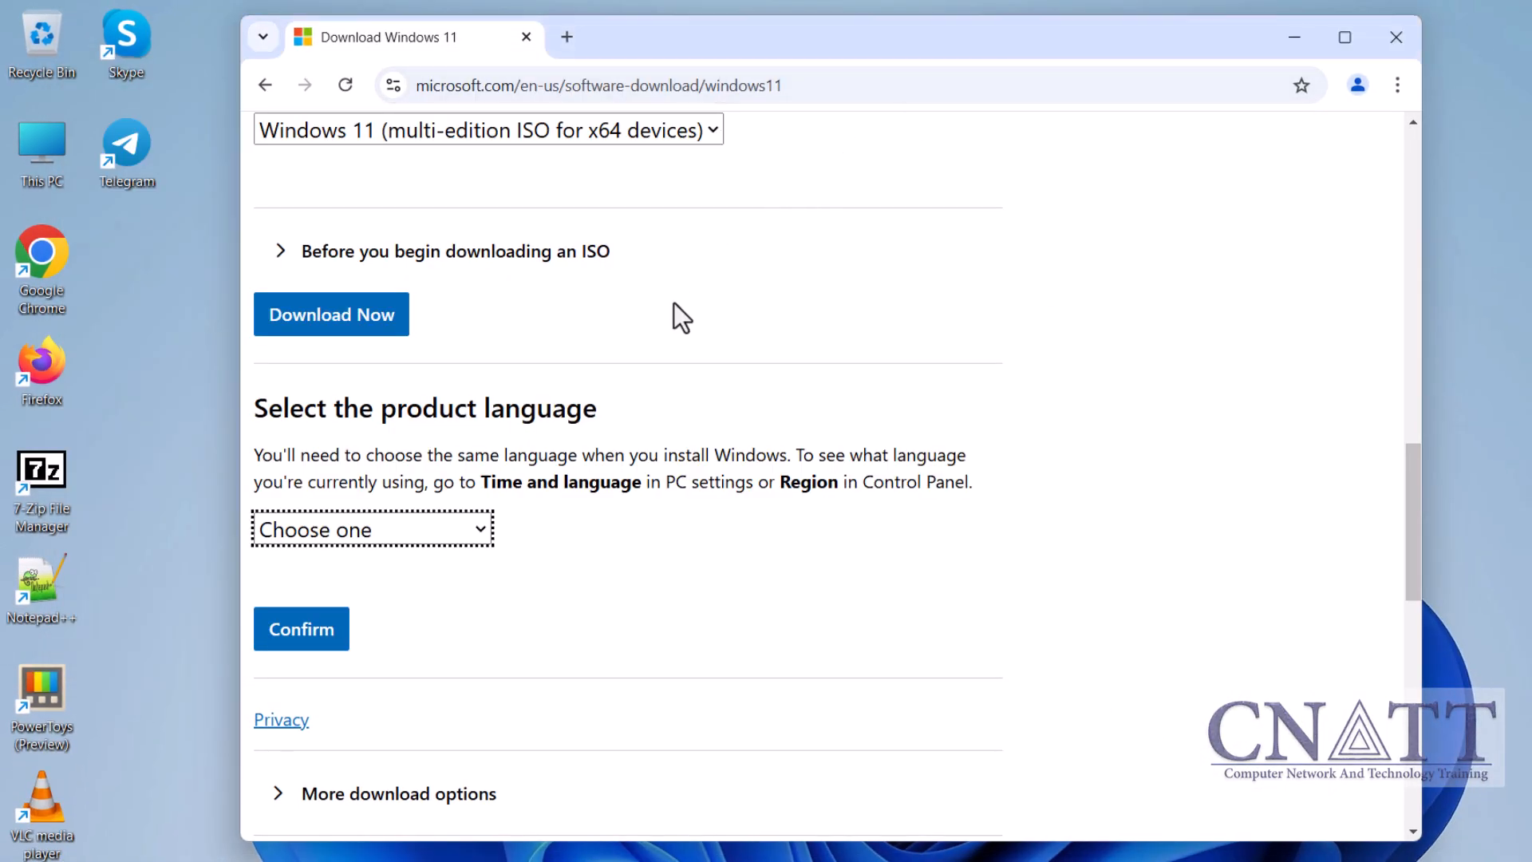
Step: Confirm English (United States) as the product language and start the 64-bit Windows 11 ISO download
click(448, 530)
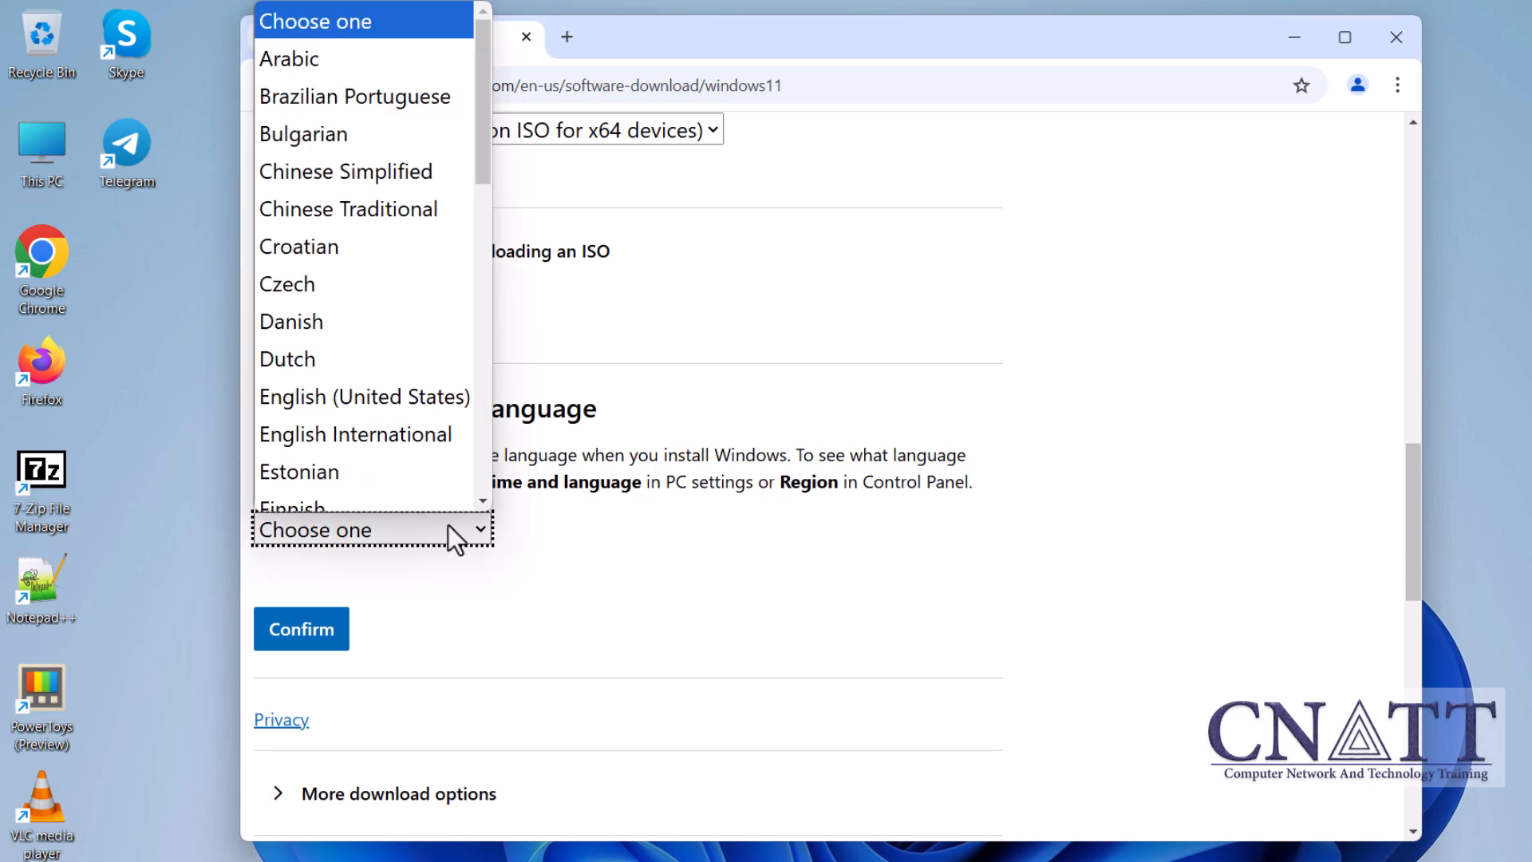
click(461, 400)
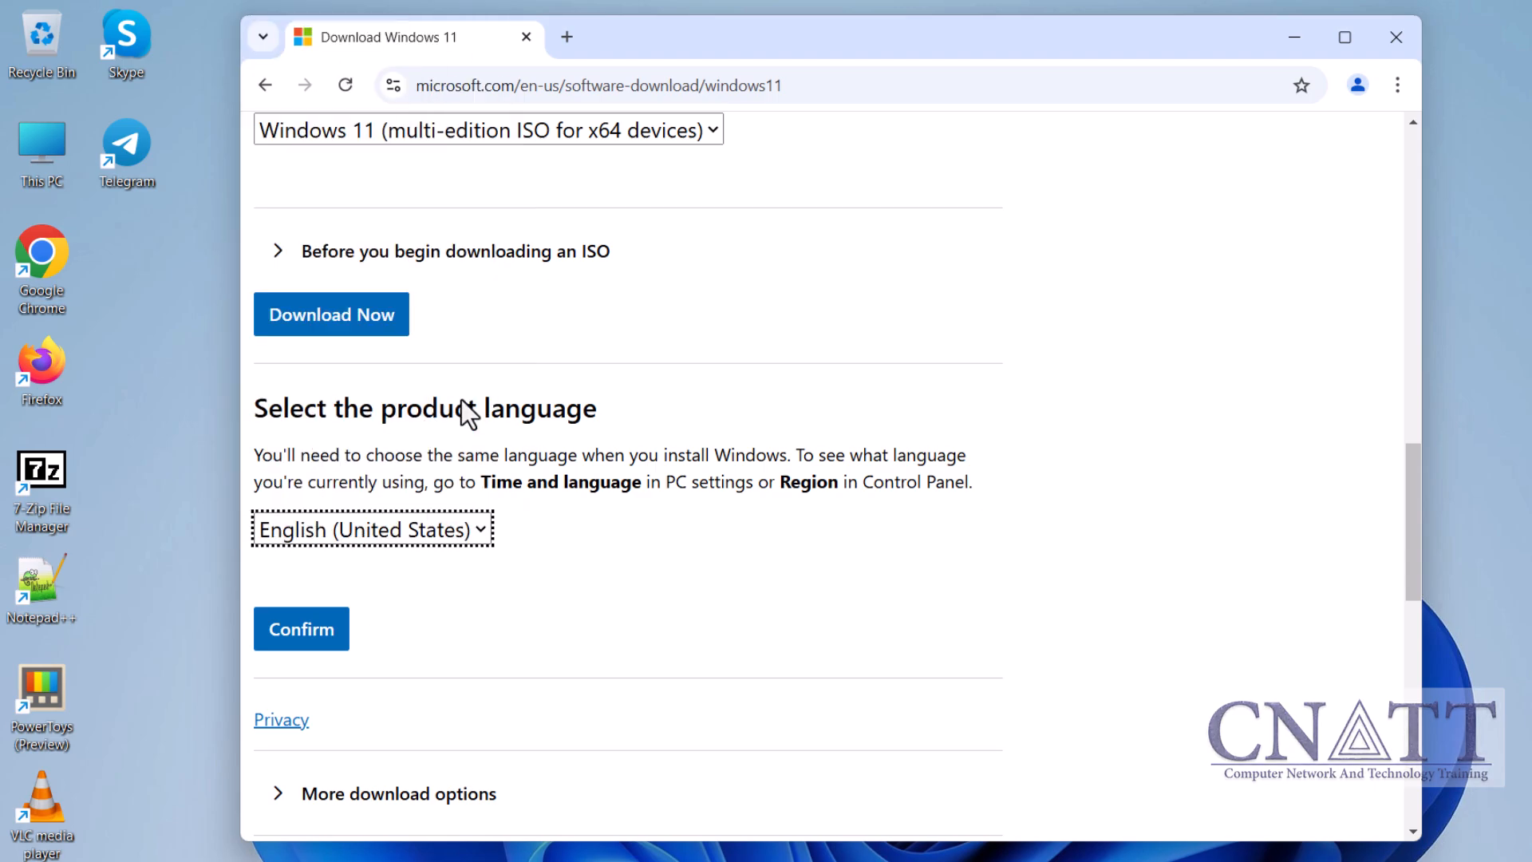
click(312, 630)
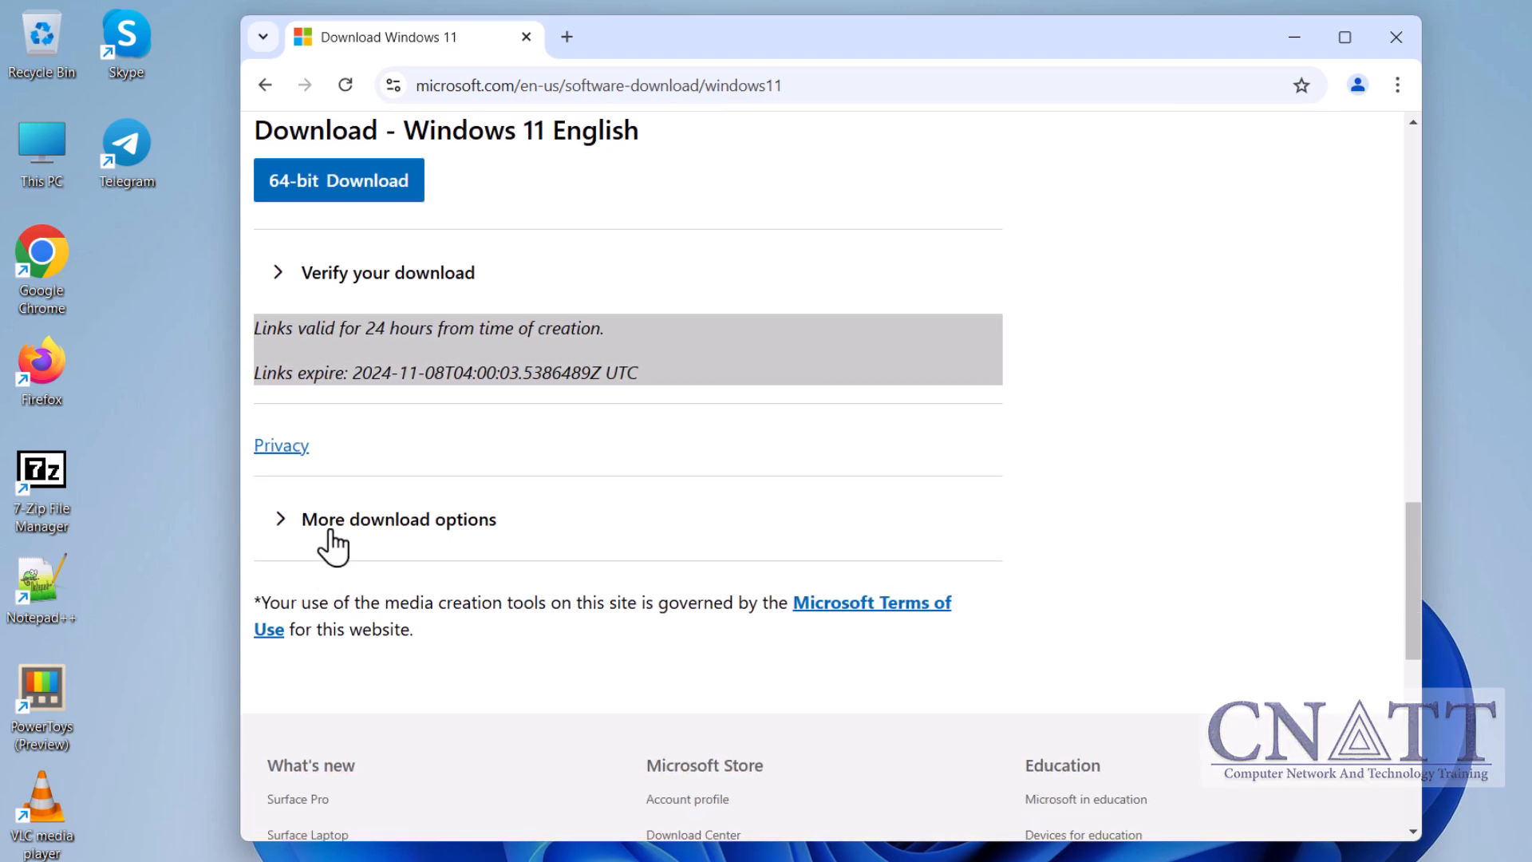
click(373, 195)
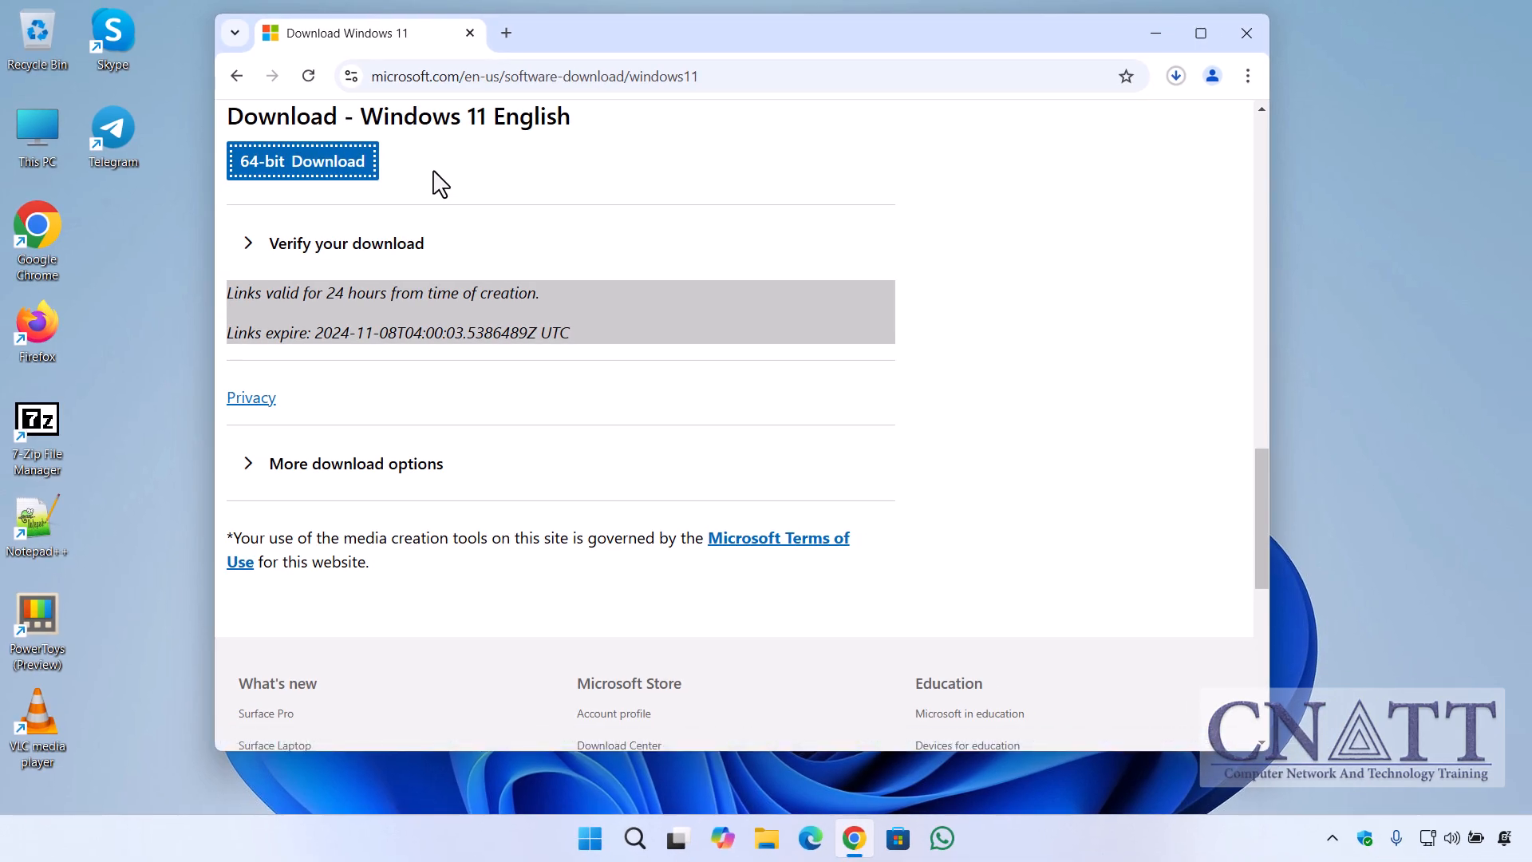
Step: Show the downloaded Win11_24H2_English_x64.iso in its folder and minimize the Downloads window
click(1176, 76)
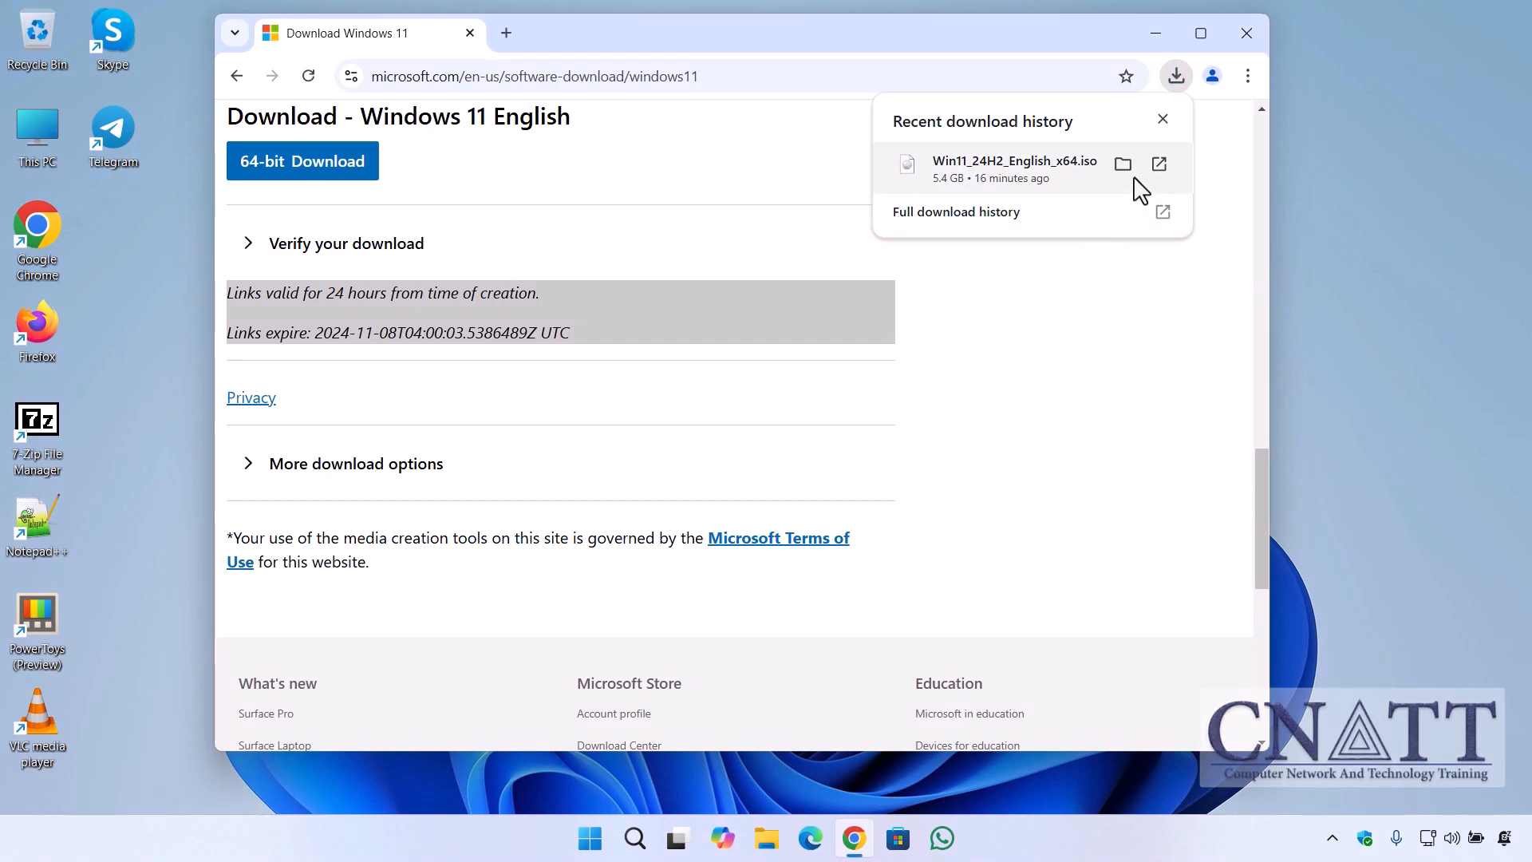
click(1129, 167)
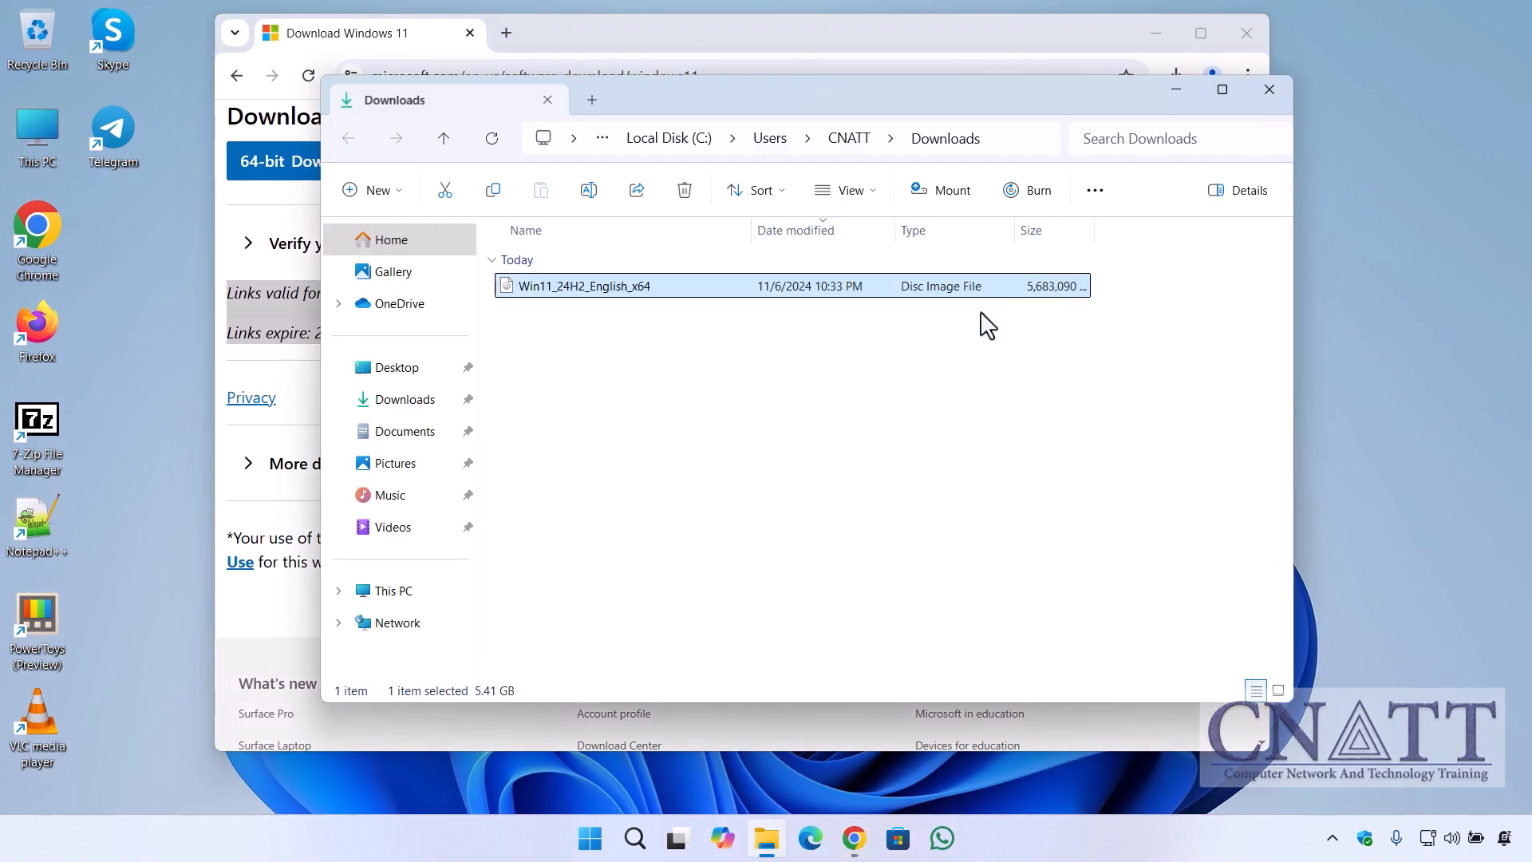
click(1166, 100)
Step: Download the media creation tool from the Create Windows 11 Installation Media section and show the file in its folder
drag(1259, 515, 1269, 316)
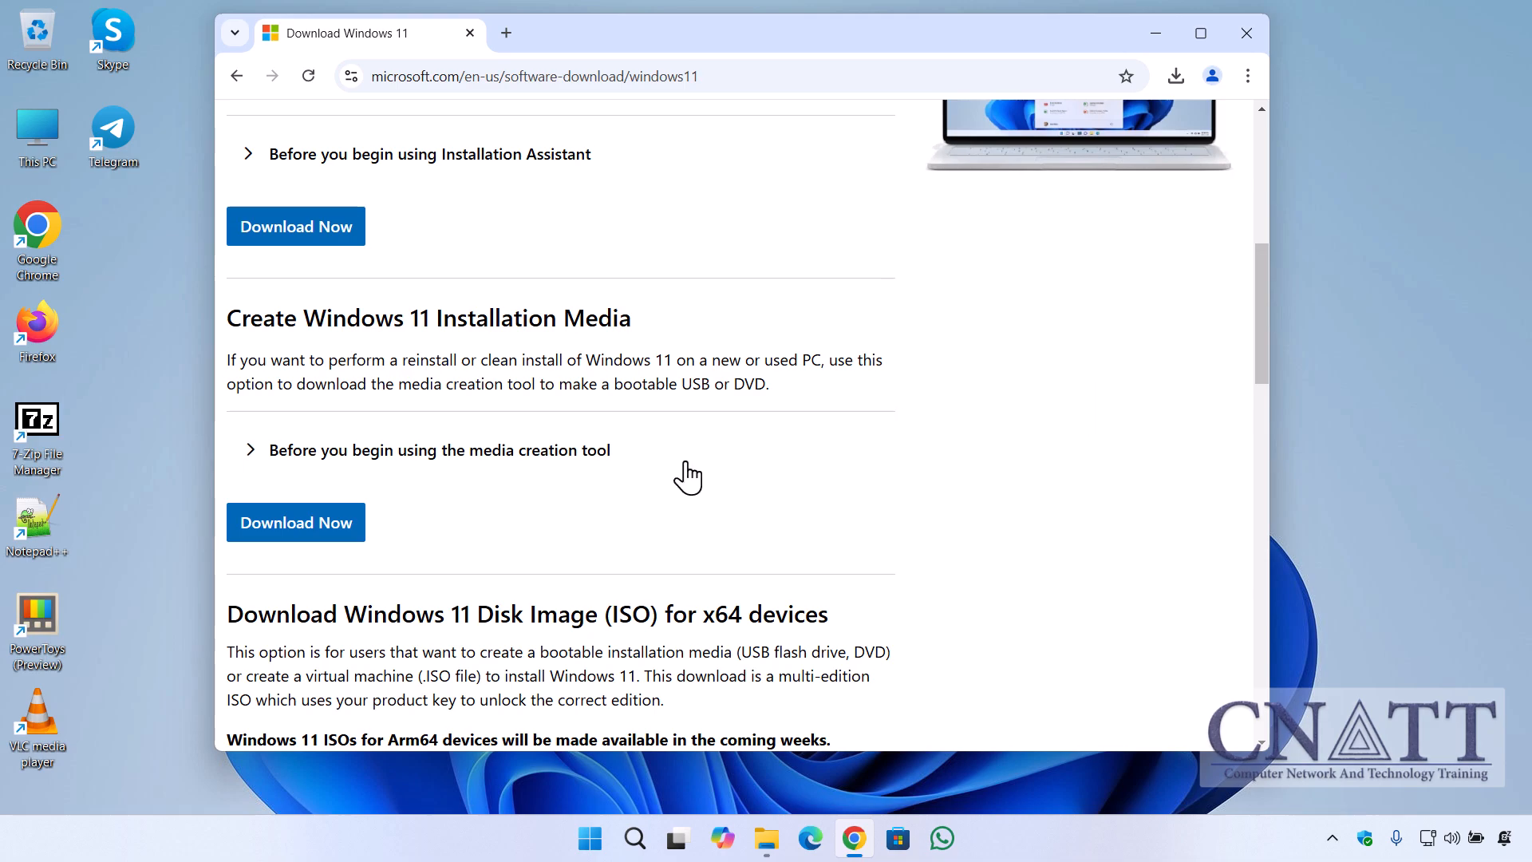
click(330, 526)
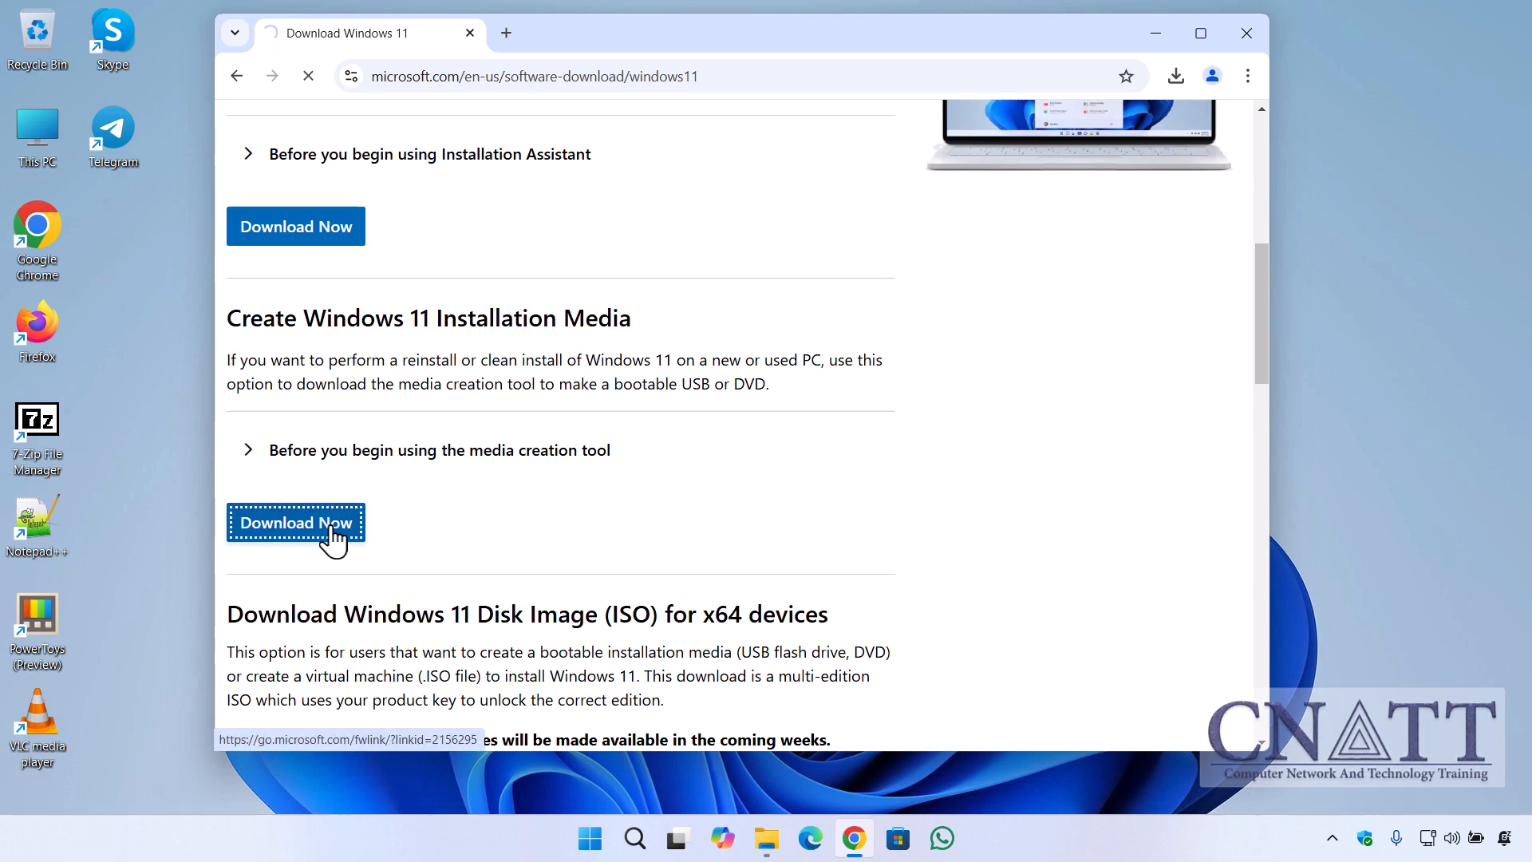
click(1171, 77)
click(1128, 160)
Step: Run mediacreationtool with administrator permission and accept the Windows 11 Setup license terms
double_click(617, 325)
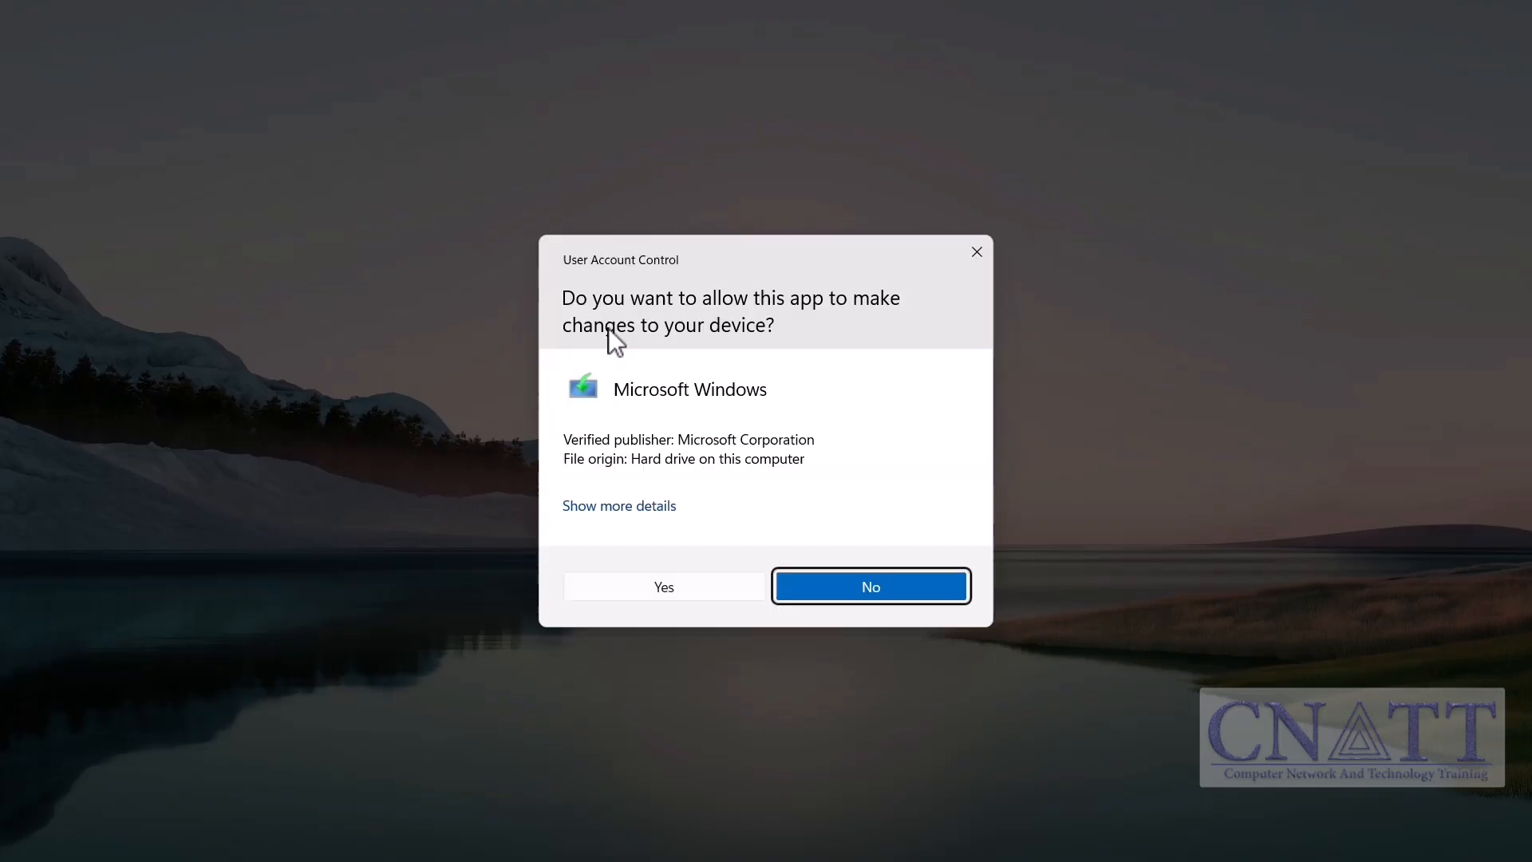
click(701, 582)
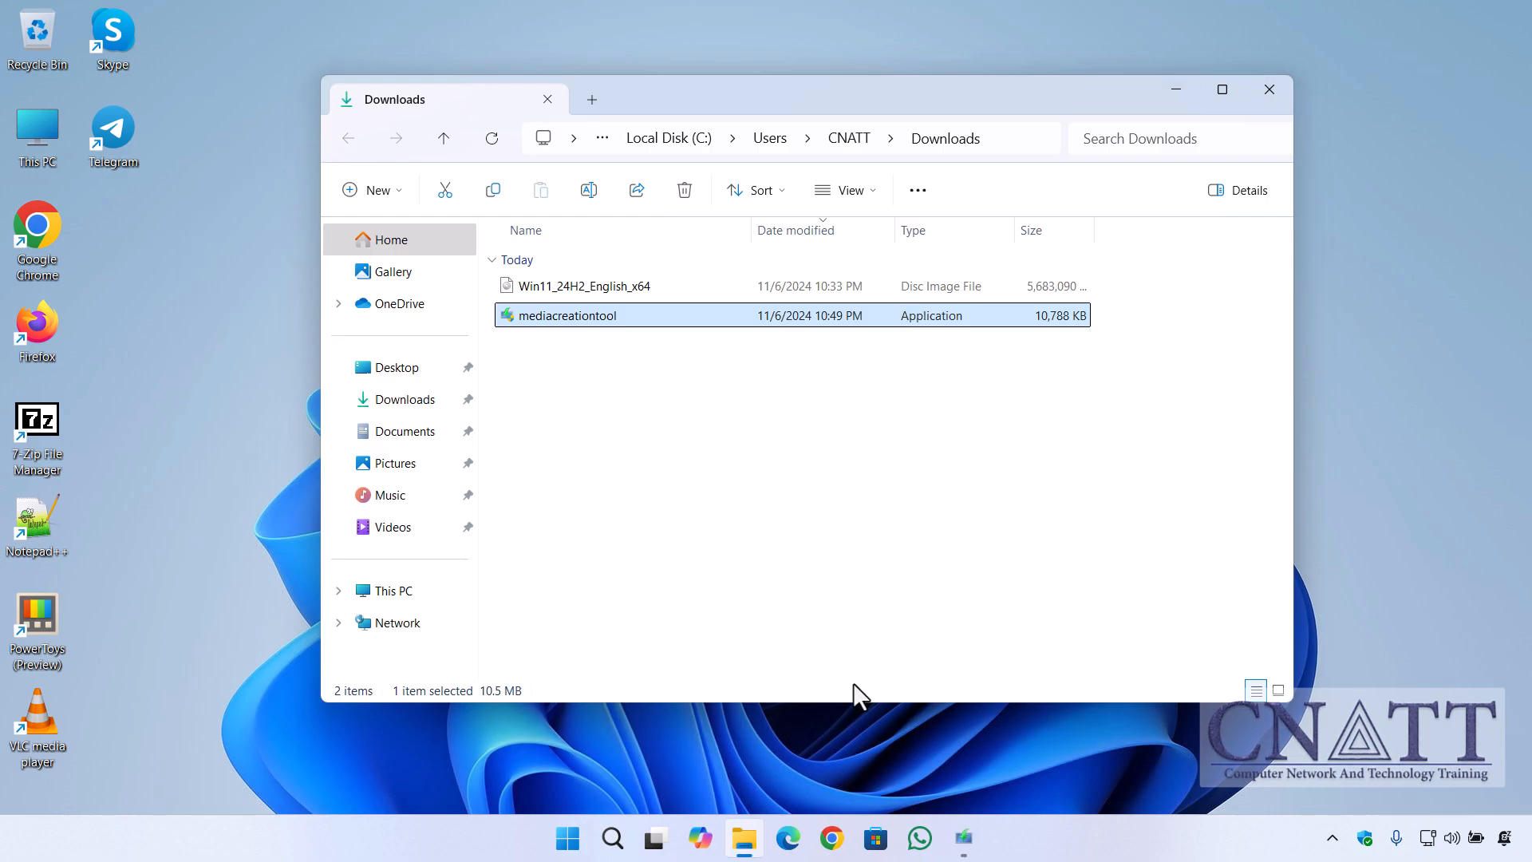
click(964, 837)
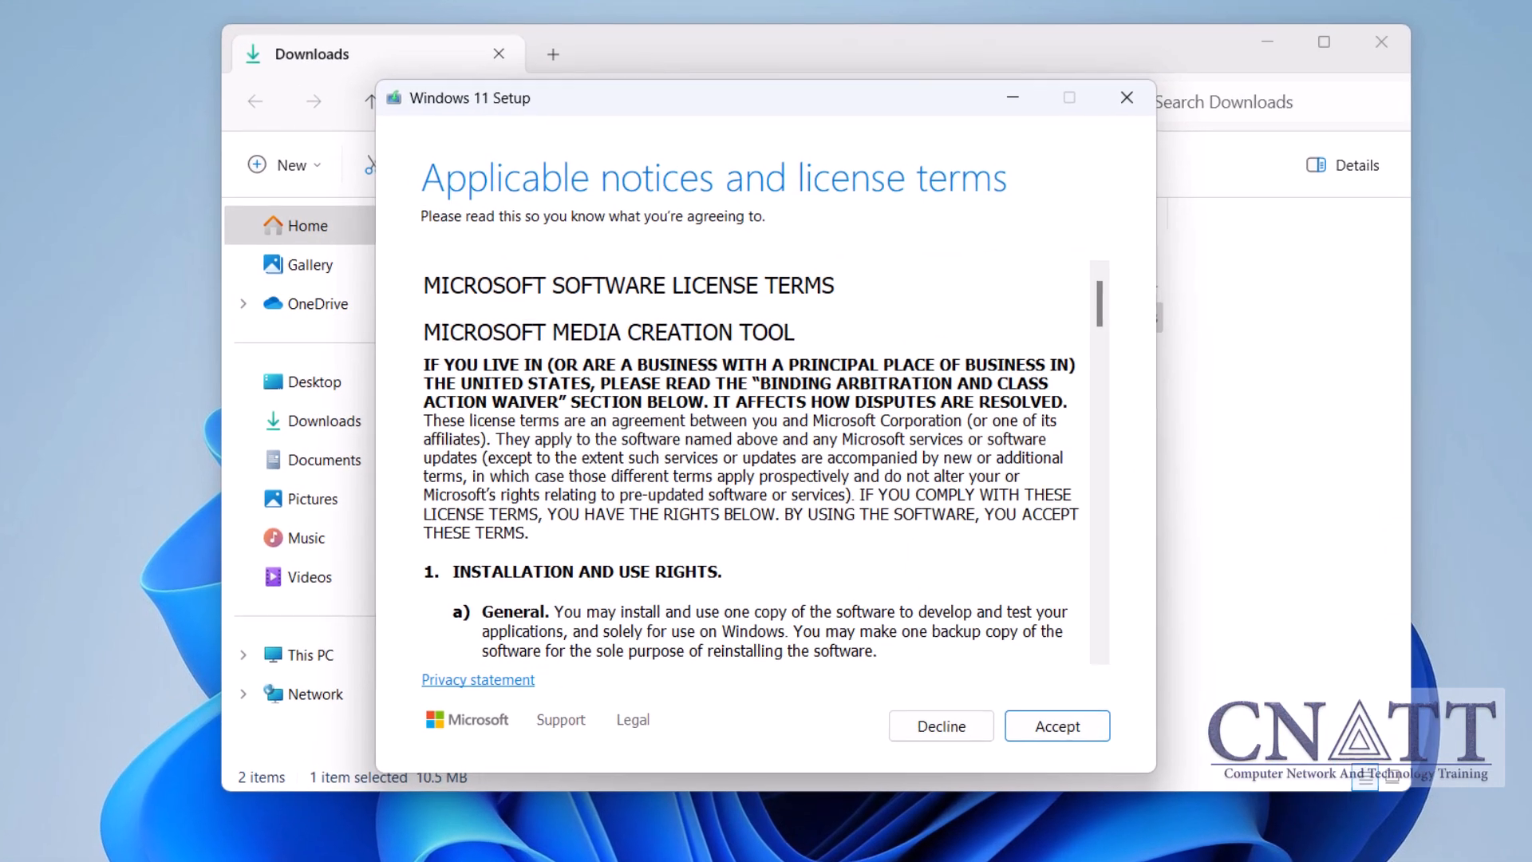
click(1025, 664)
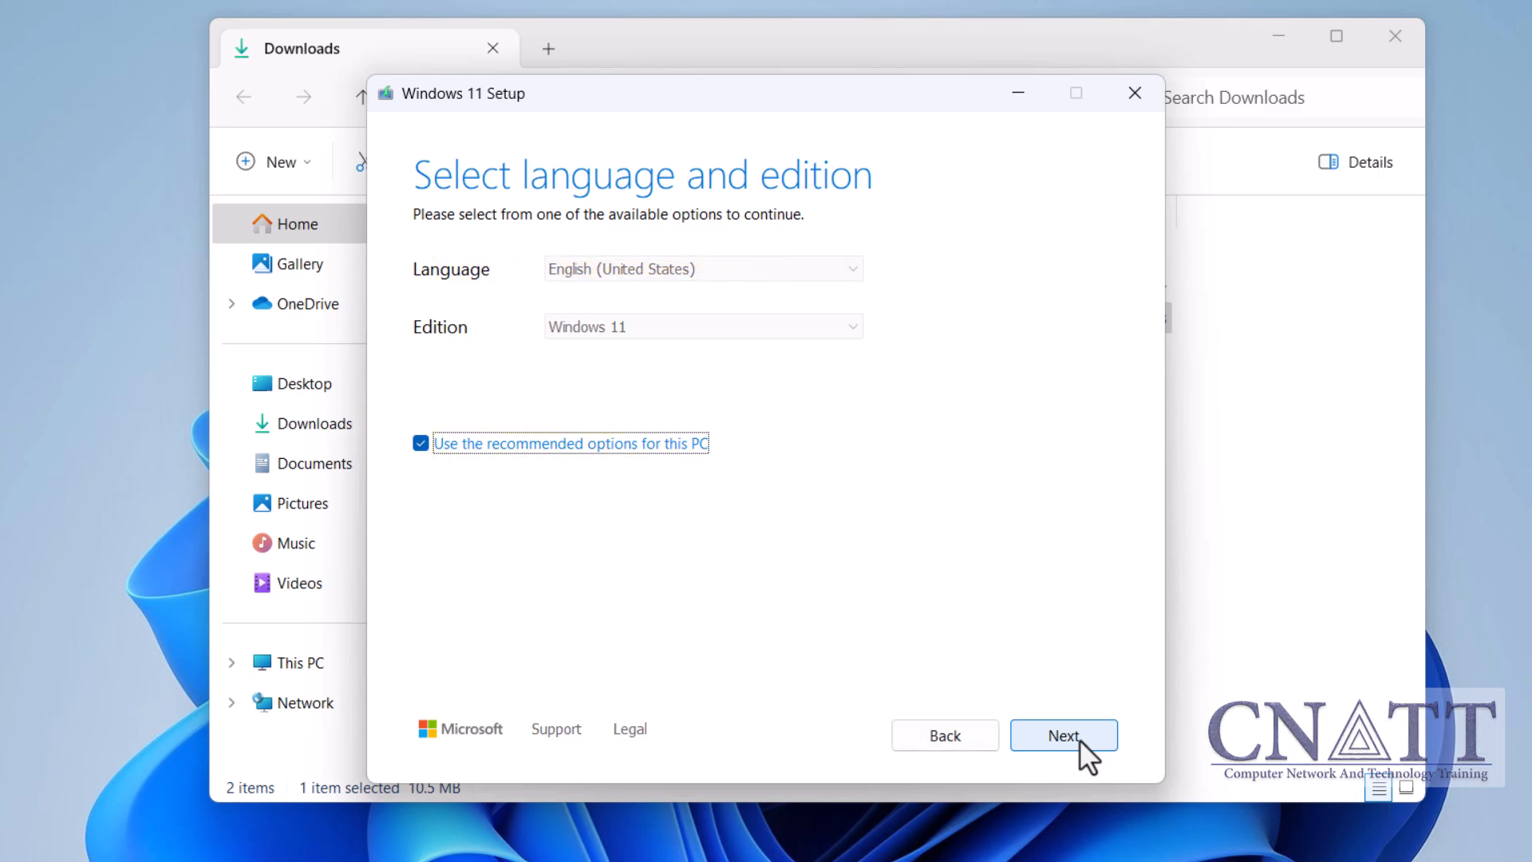
Step: Keep the recommended language and edition, choose ISO file as the media, and save it as Windows in the Downloads folder
click(1074, 733)
click(452, 356)
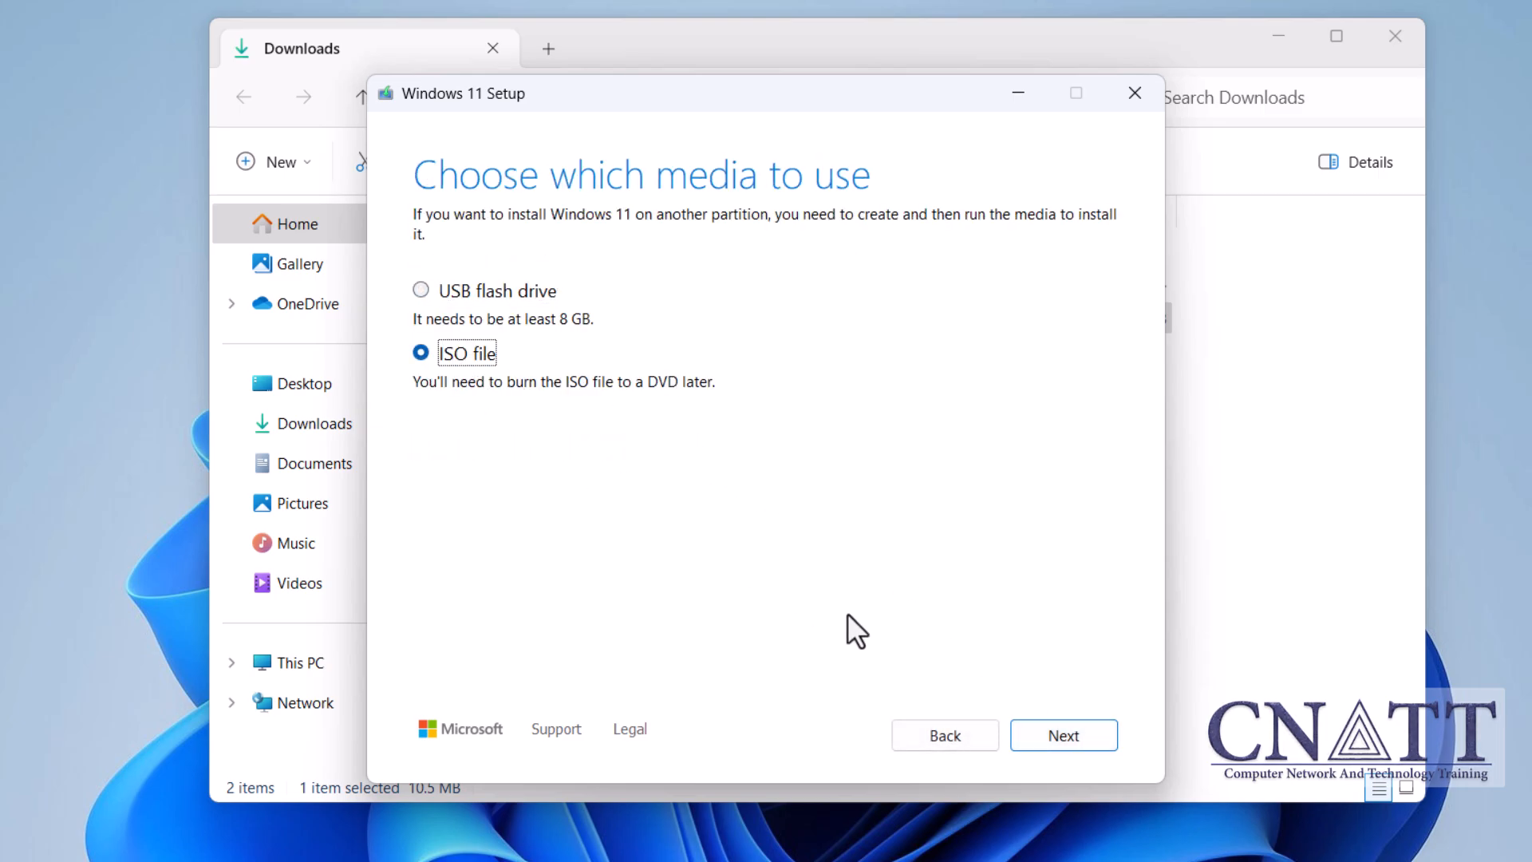
click(1073, 742)
click(500, 484)
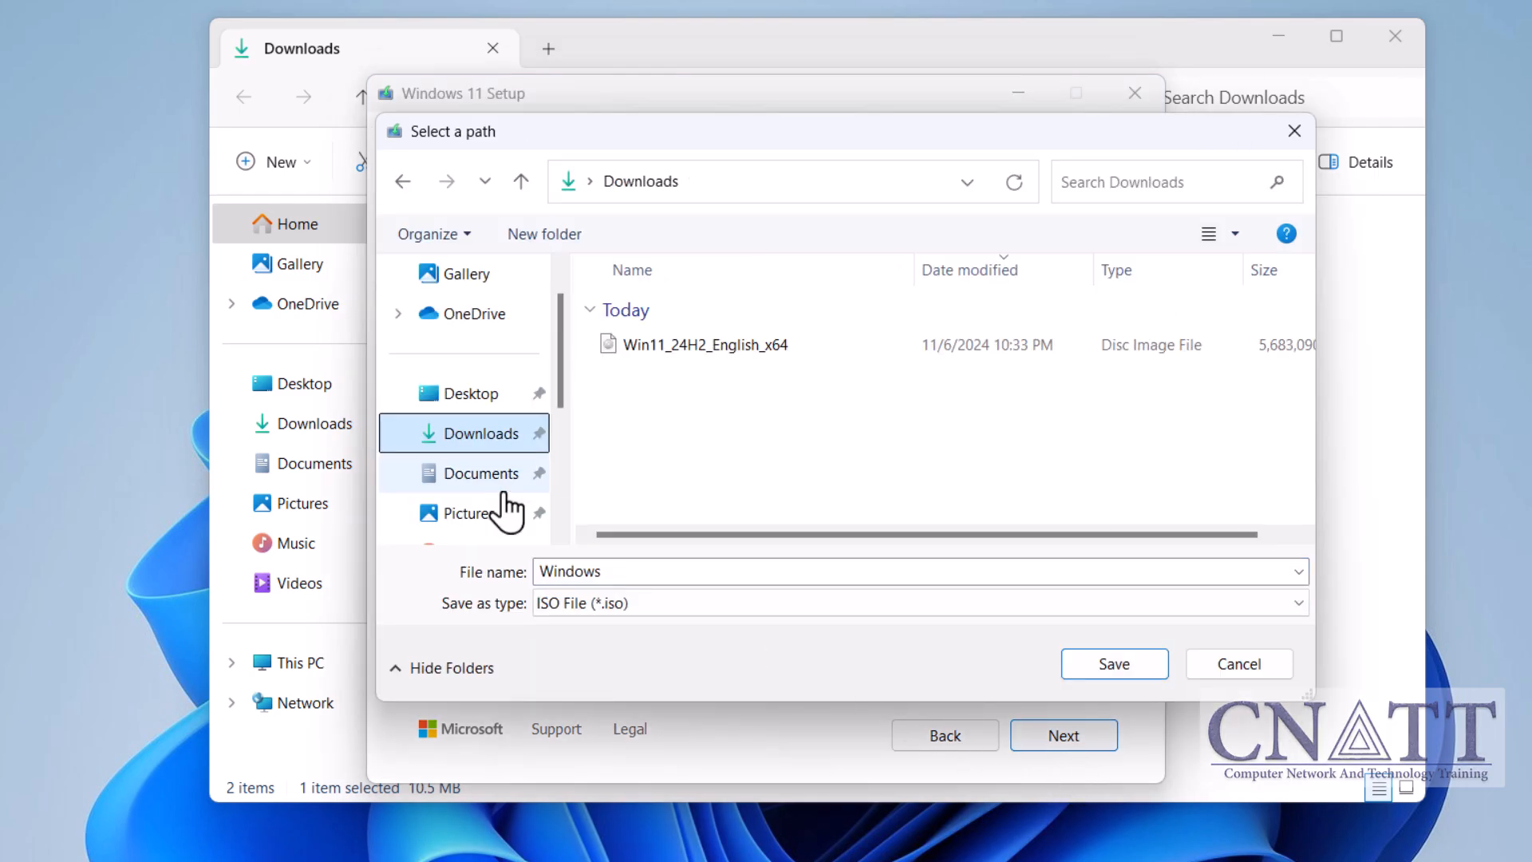
click(1101, 674)
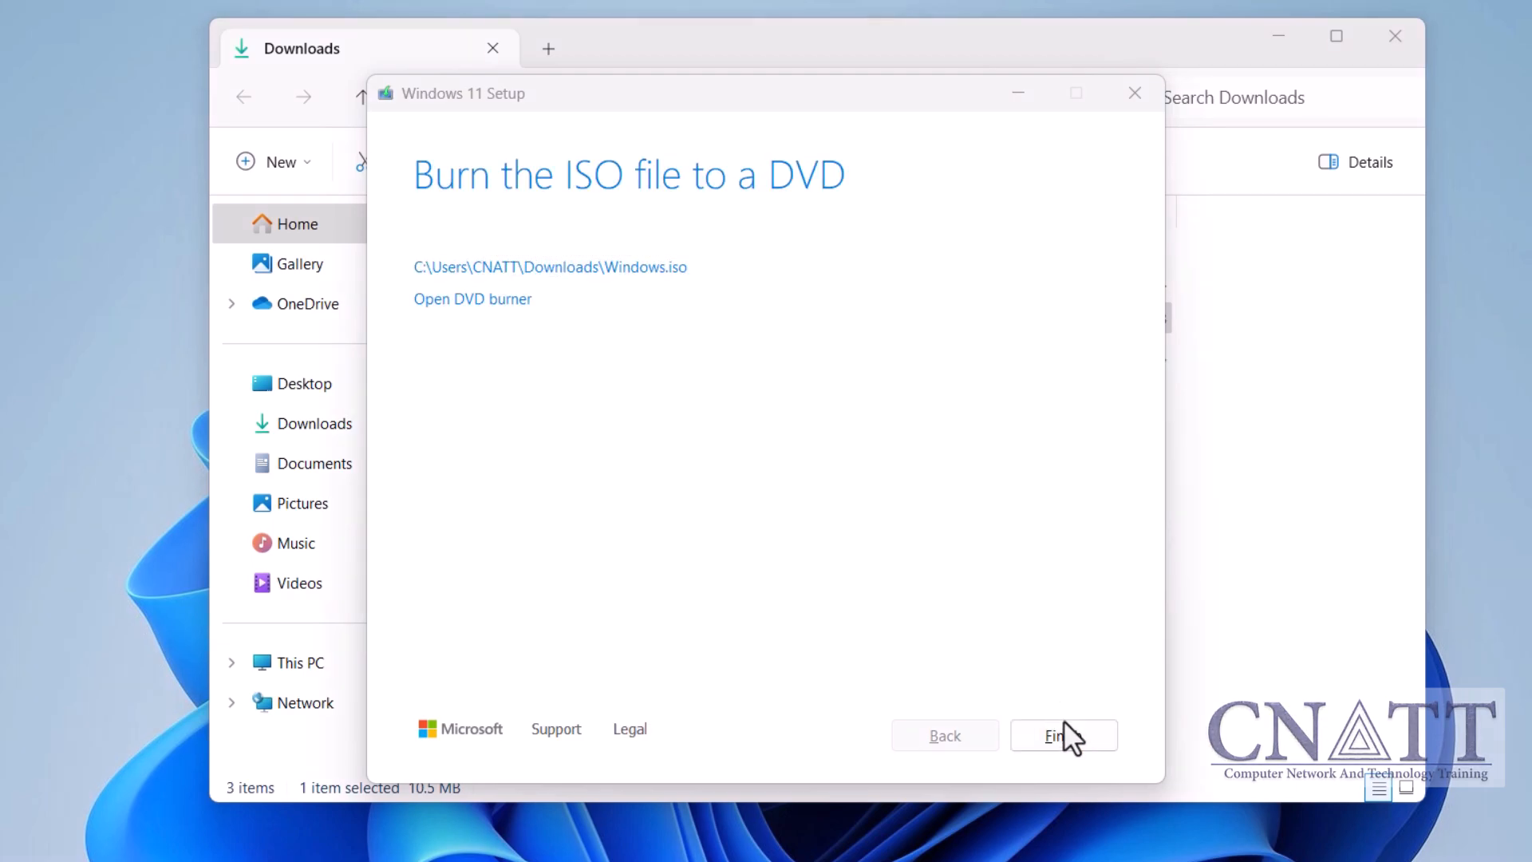
Step: Finish the media creation tool's setup and compare the sizes of the Windows and Win11_24H2_English_x64 ISO files in Downloads
click(1065, 735)
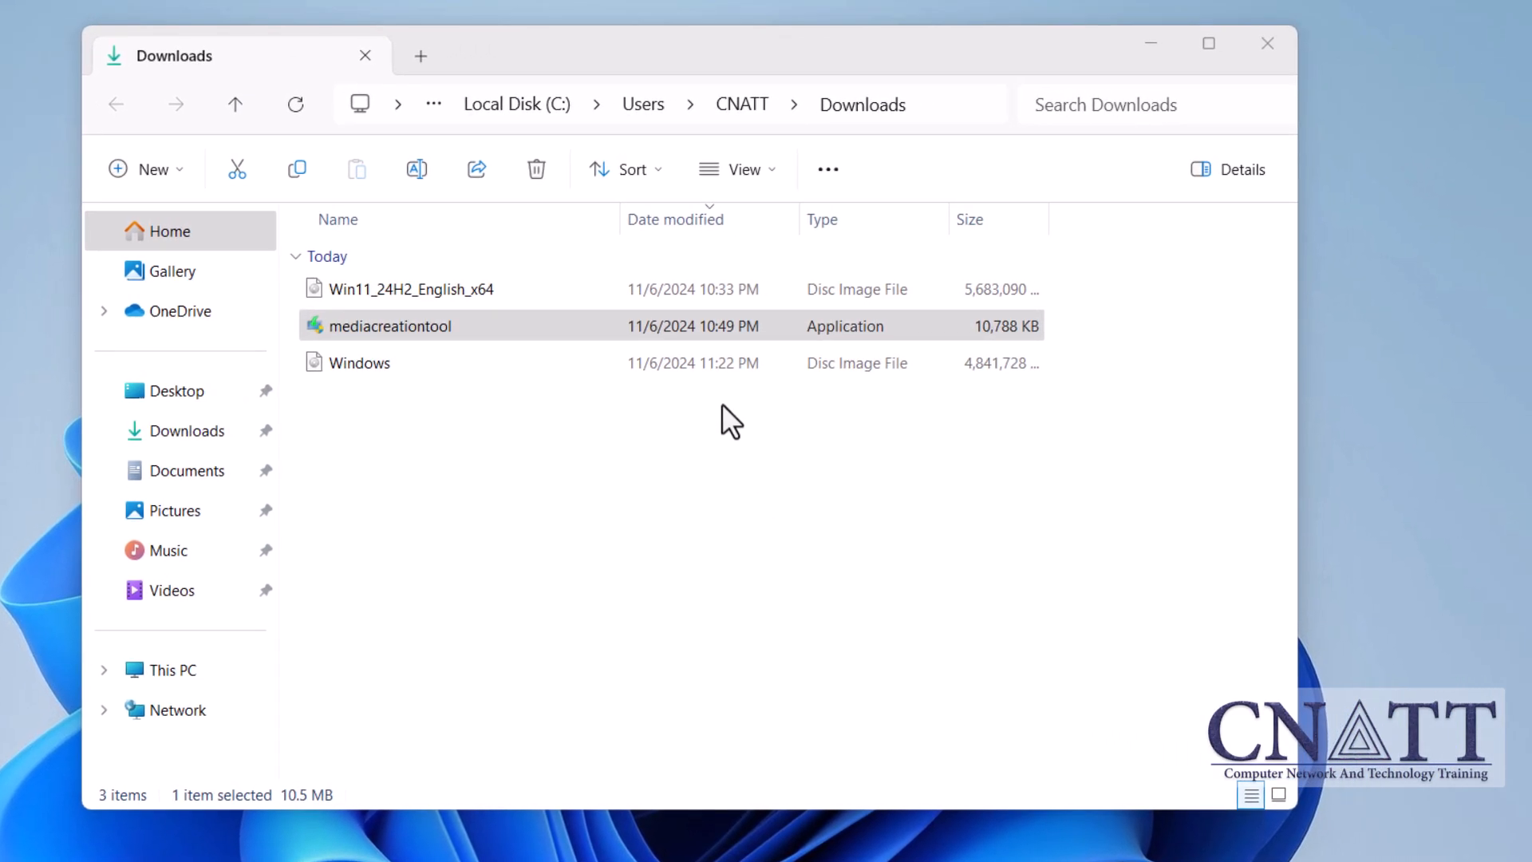
click(659, 361)
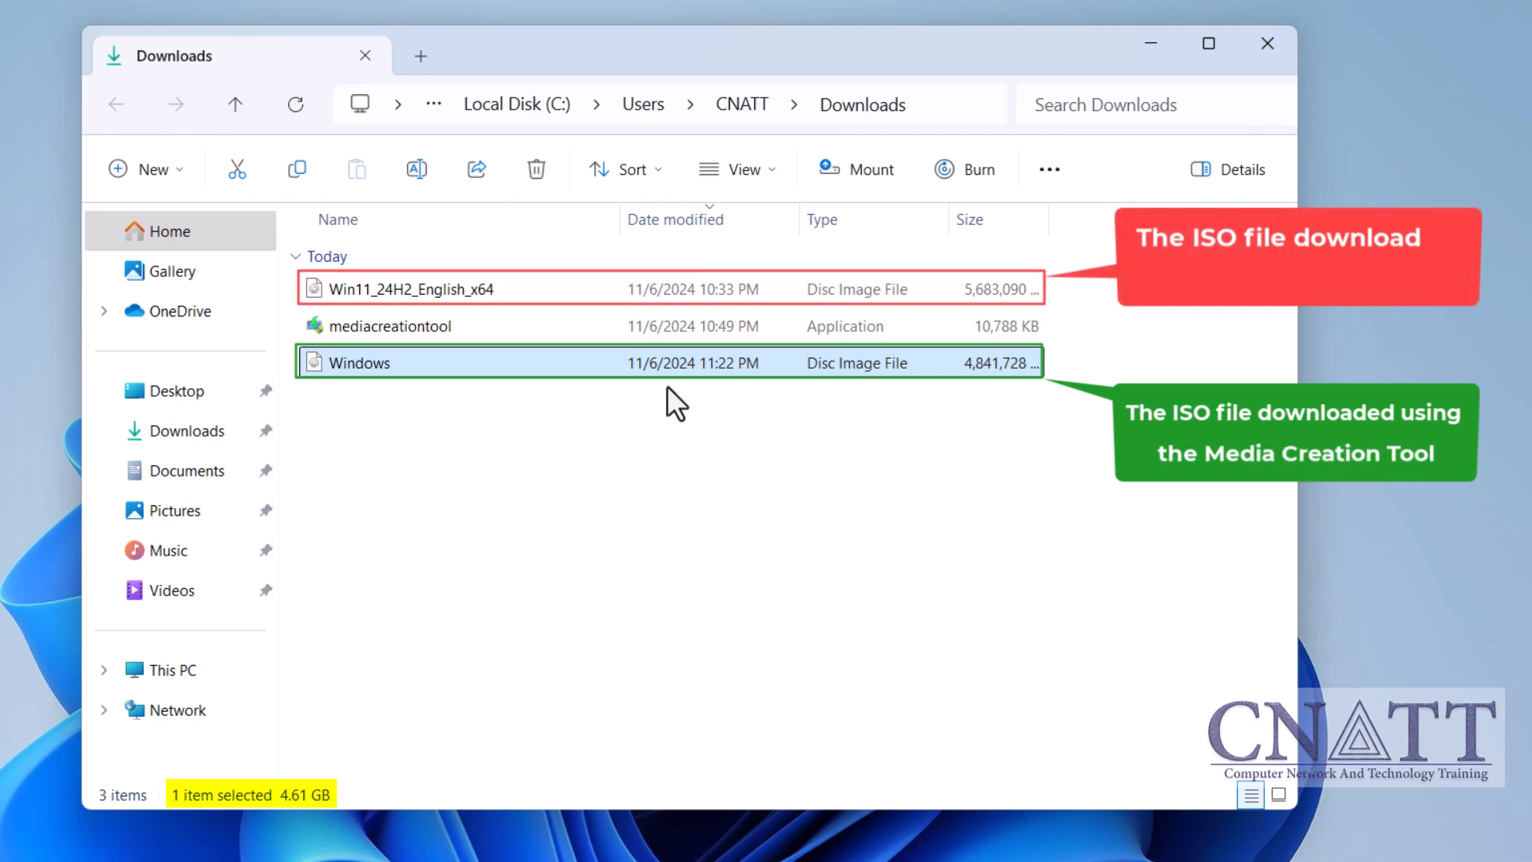
click(650, 301)
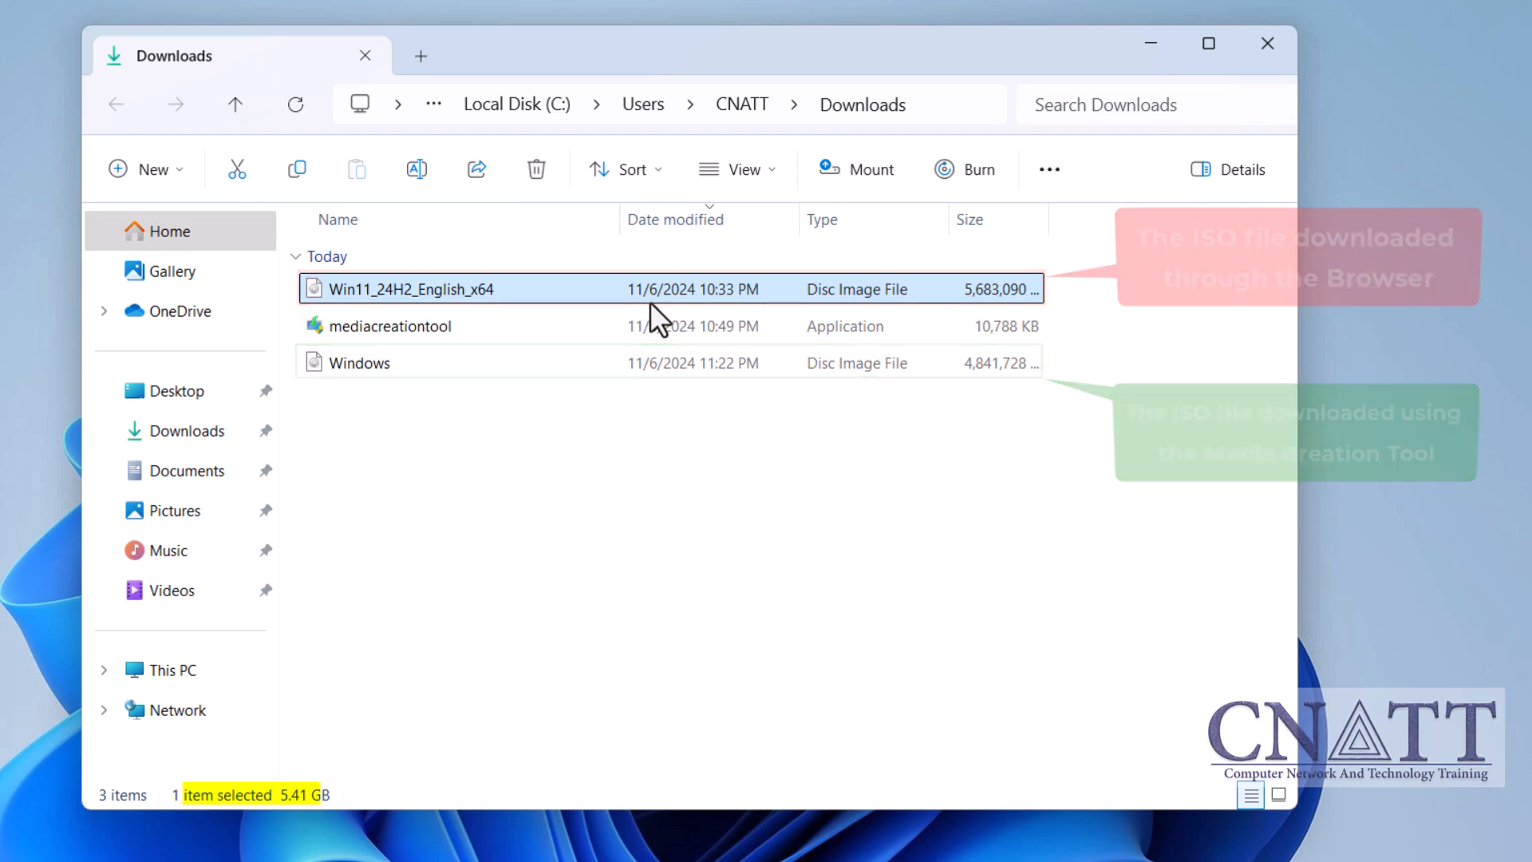
Step: Delete the mediacreationtool application and the Windows disc image from the Downloads folder
click(548, 335)
ctrl+click(548, 352)
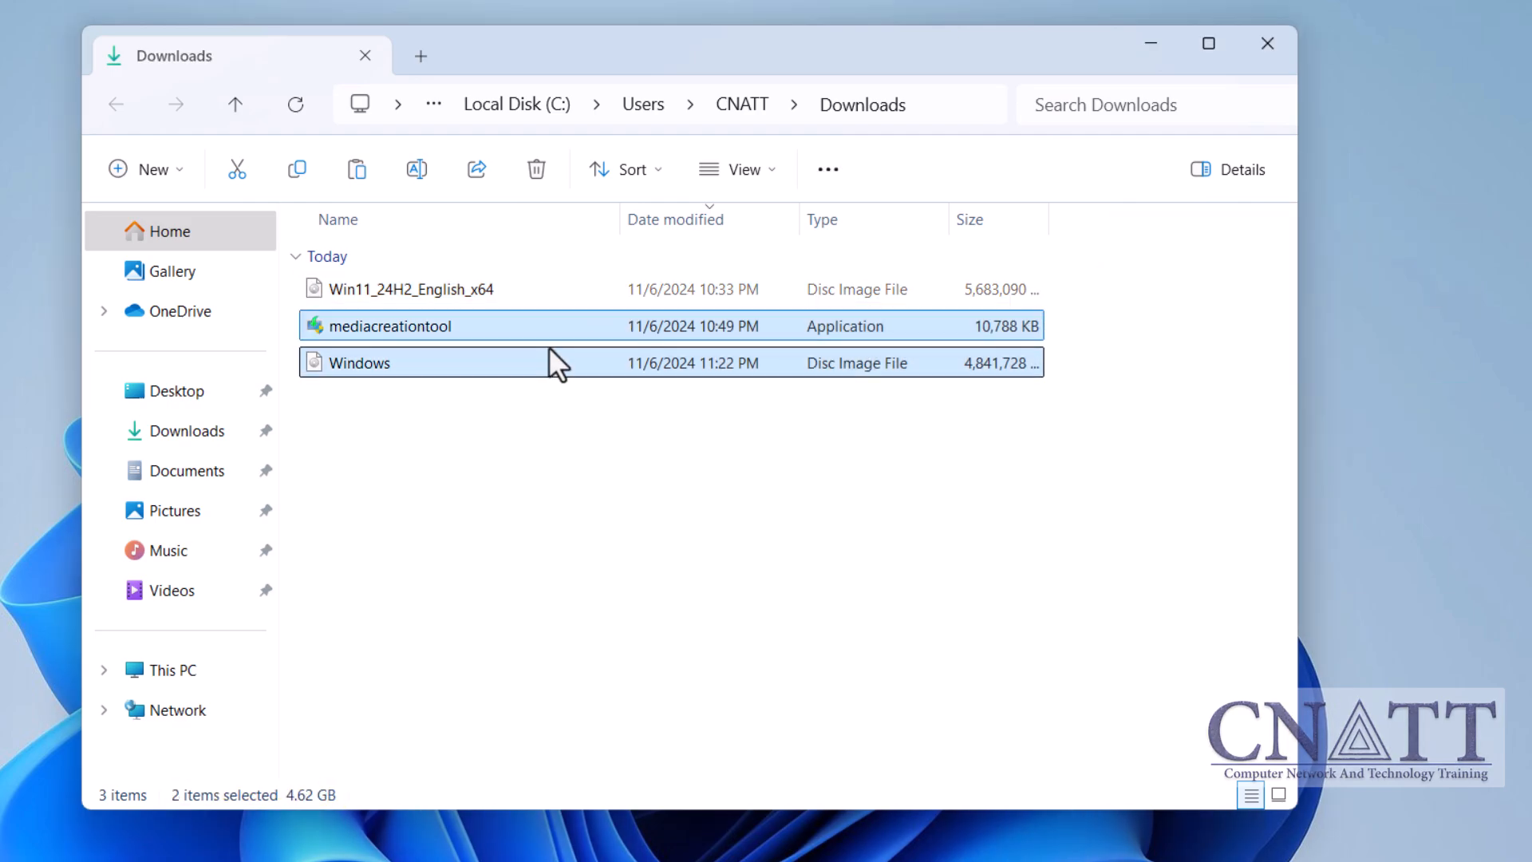
click(537, 171)
click(696, 477)
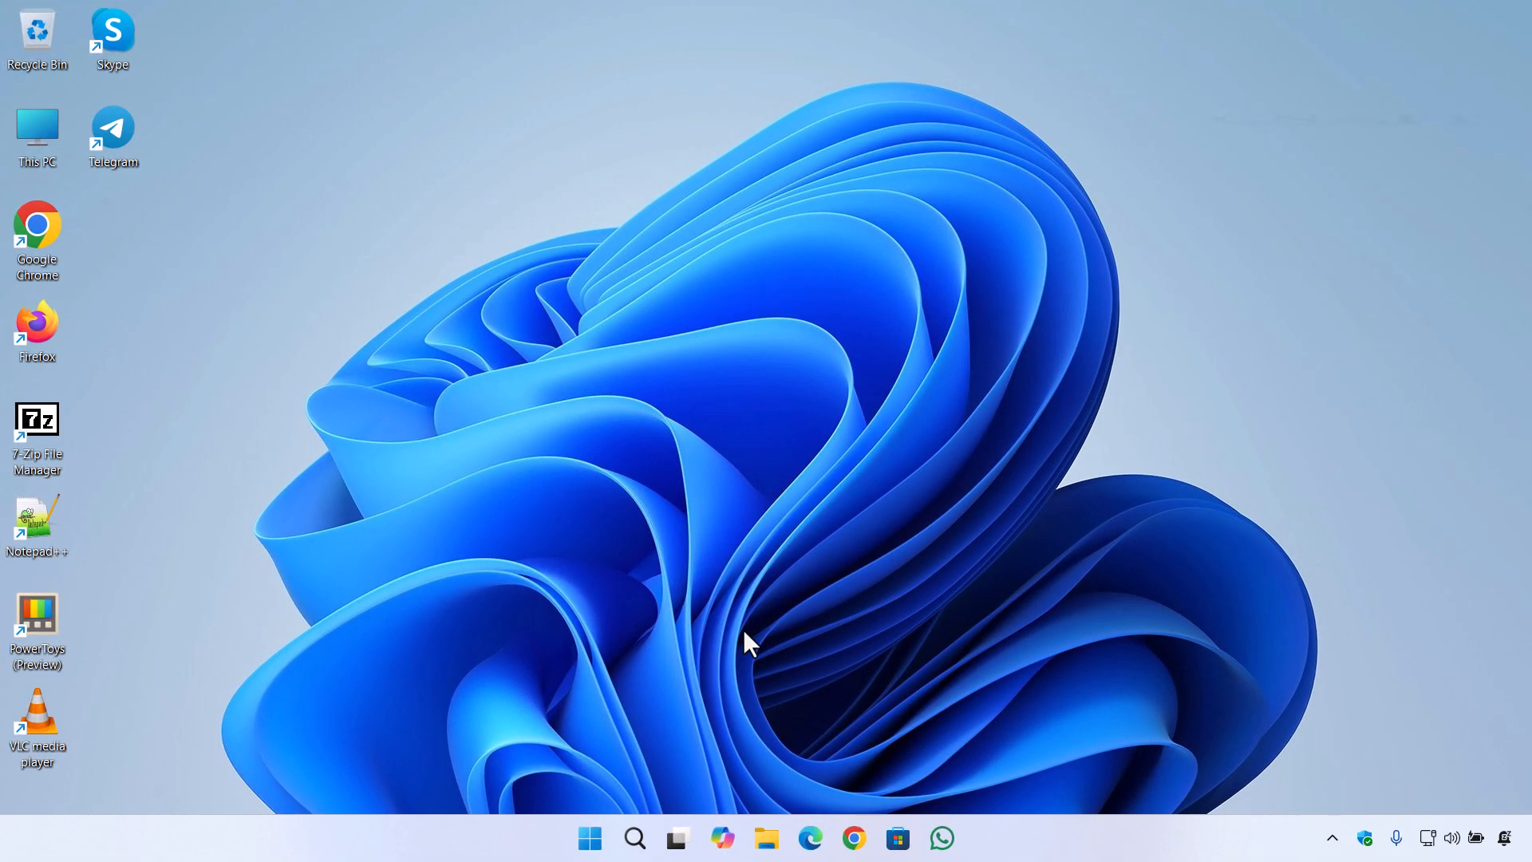
Step: Open the Downloads folder and mount the Win11_24H2_English_x64 disc image, allowing the file to open
right_click(766, 838)
click(769, 591)
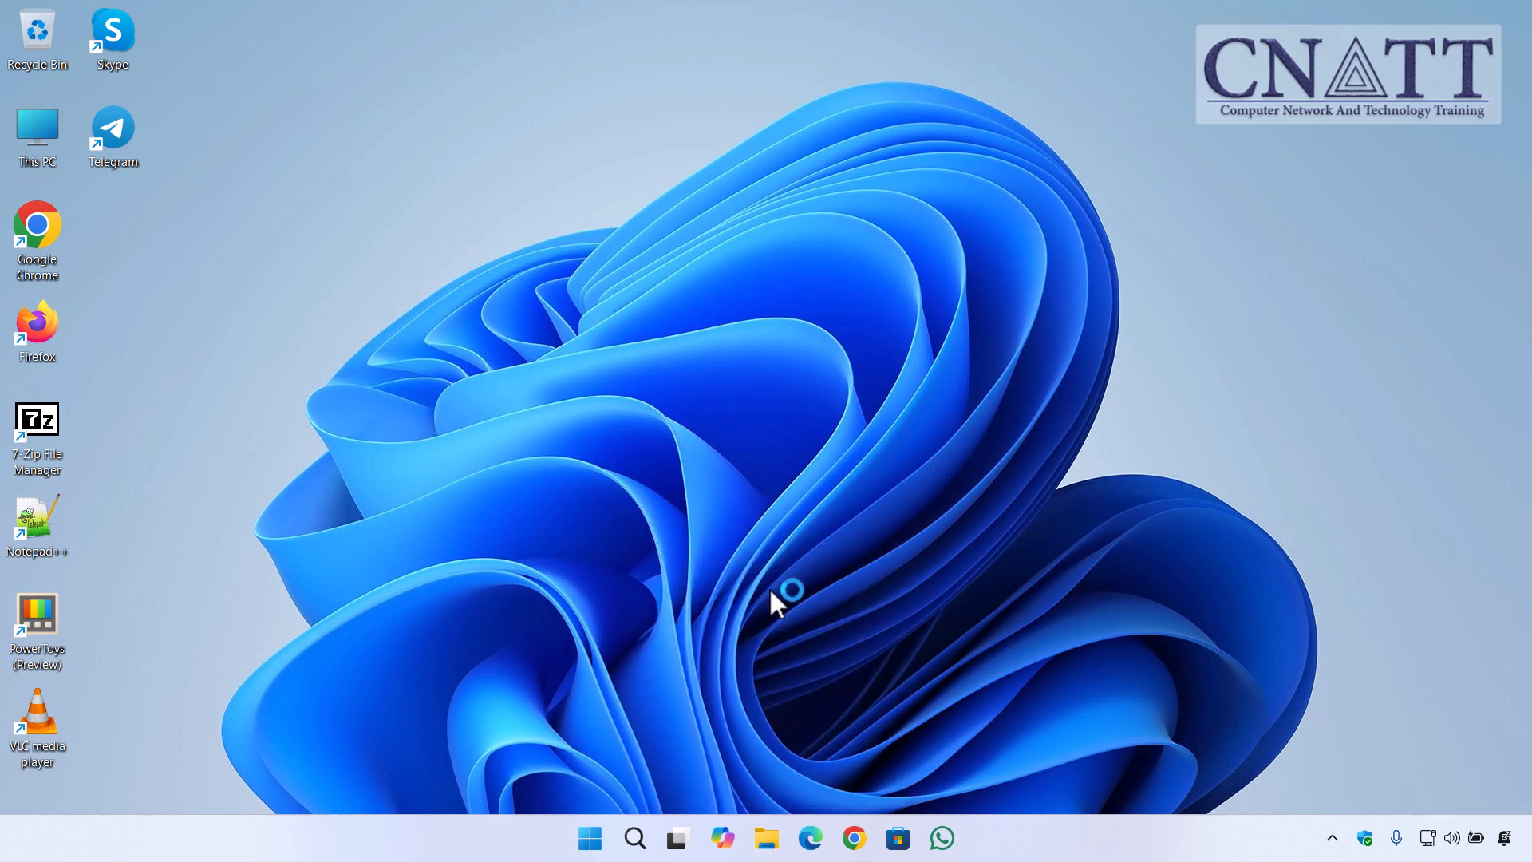
right_click(602, 312)
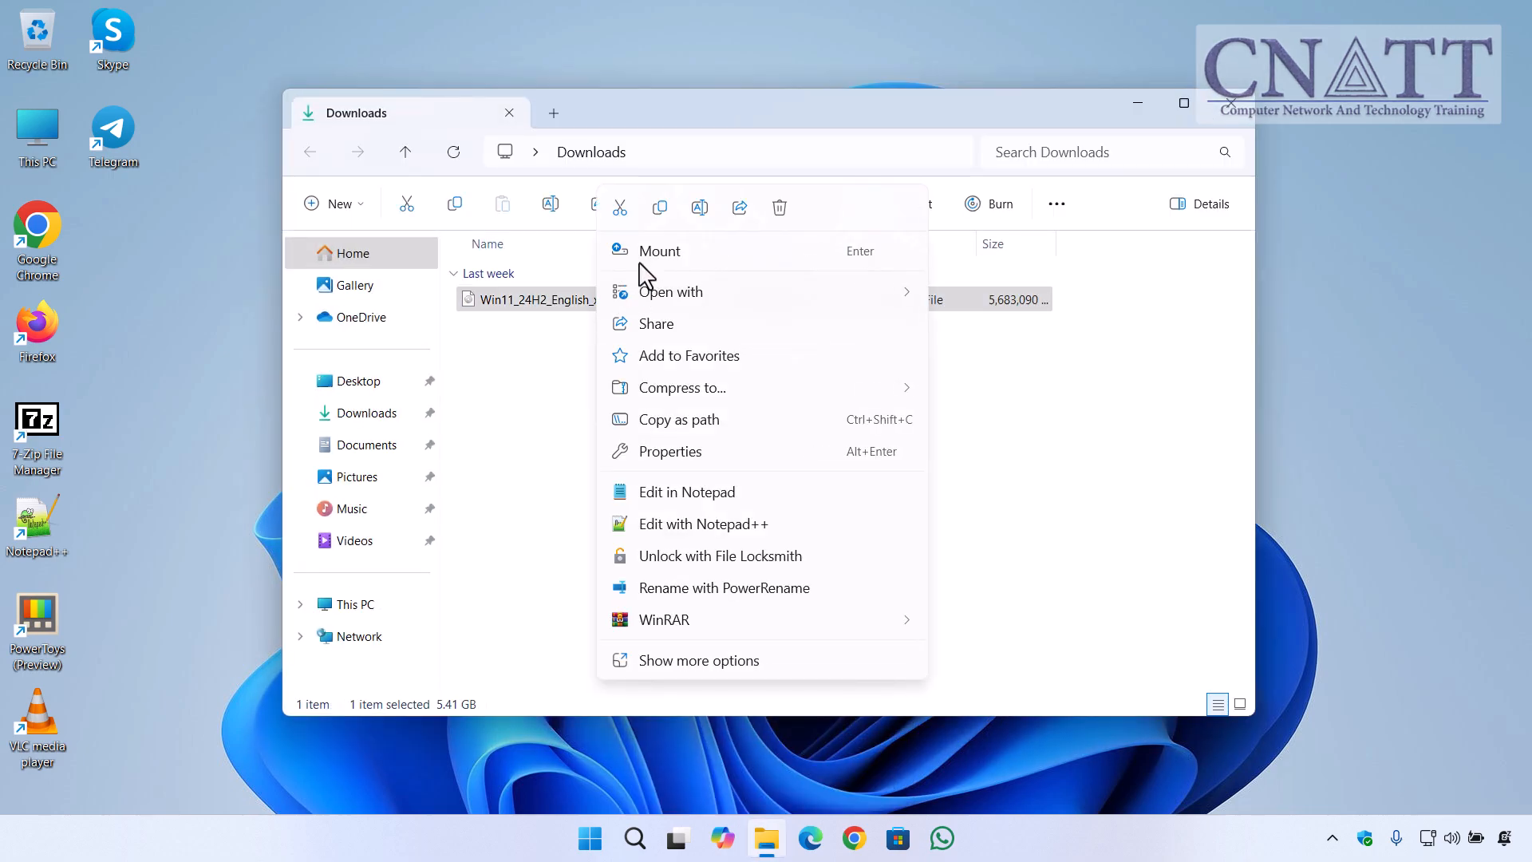
click(607, 254)
click(810, 443)
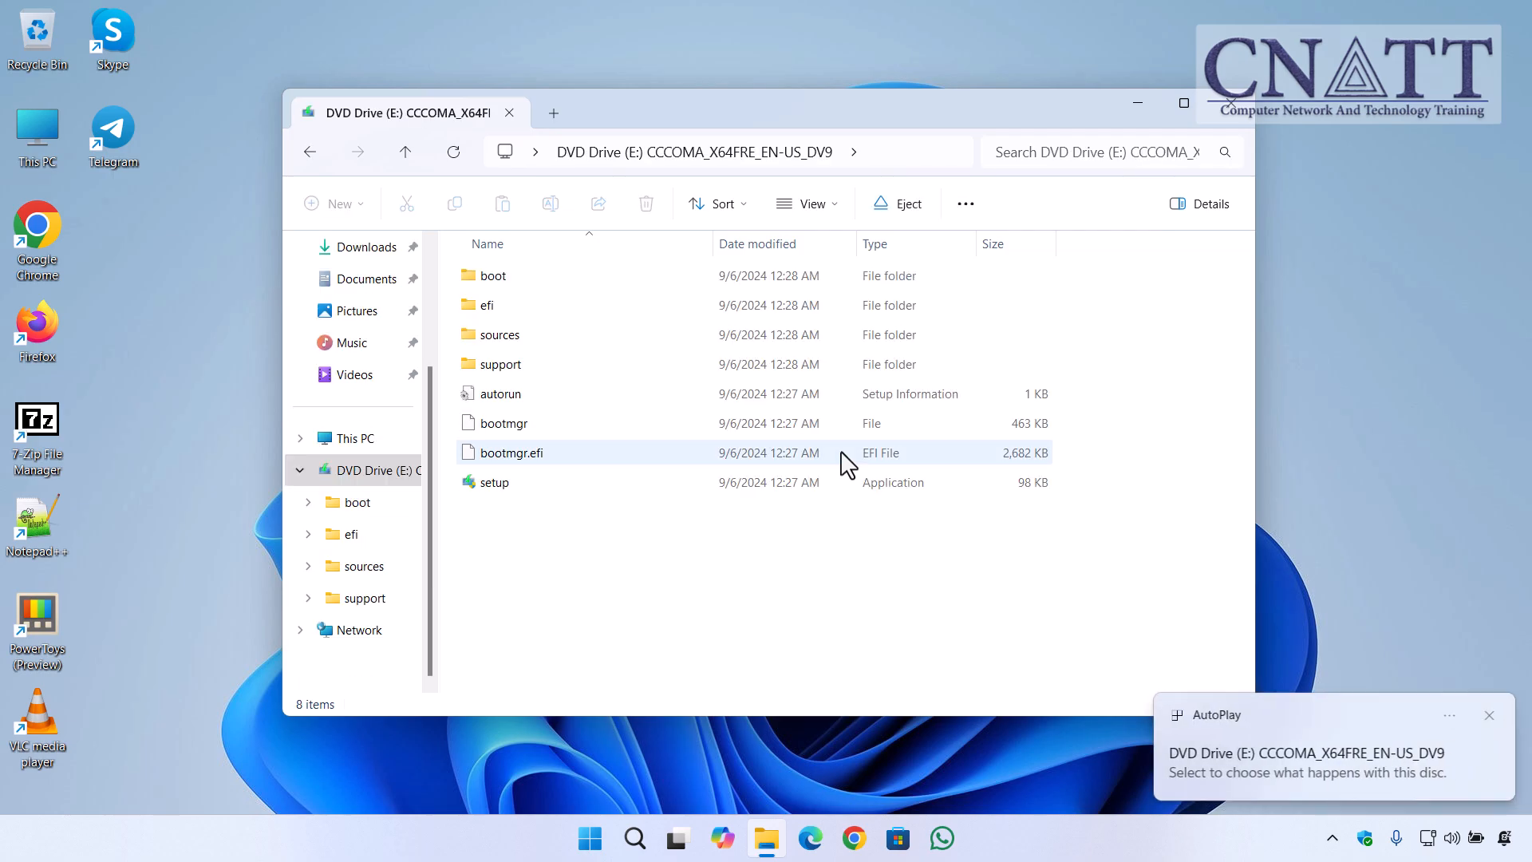
Step: Try the regular Windows 11 setup from the mounted drive with updates set to Not right now, and close setup and the drive window
double_click(515, 483)
click(660, 585)
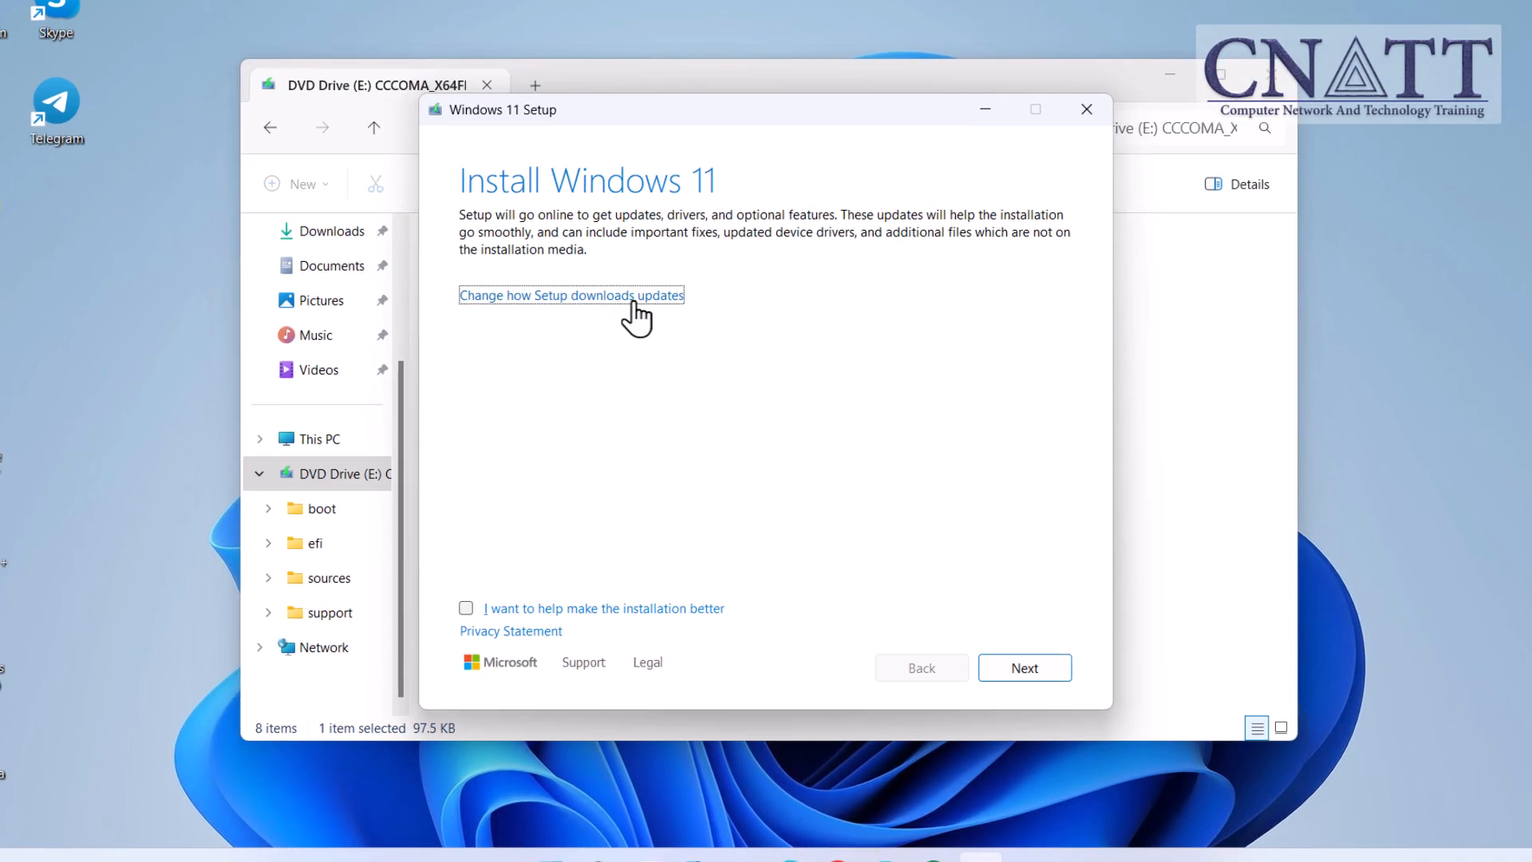
click(649, 311)
click(556, 327)
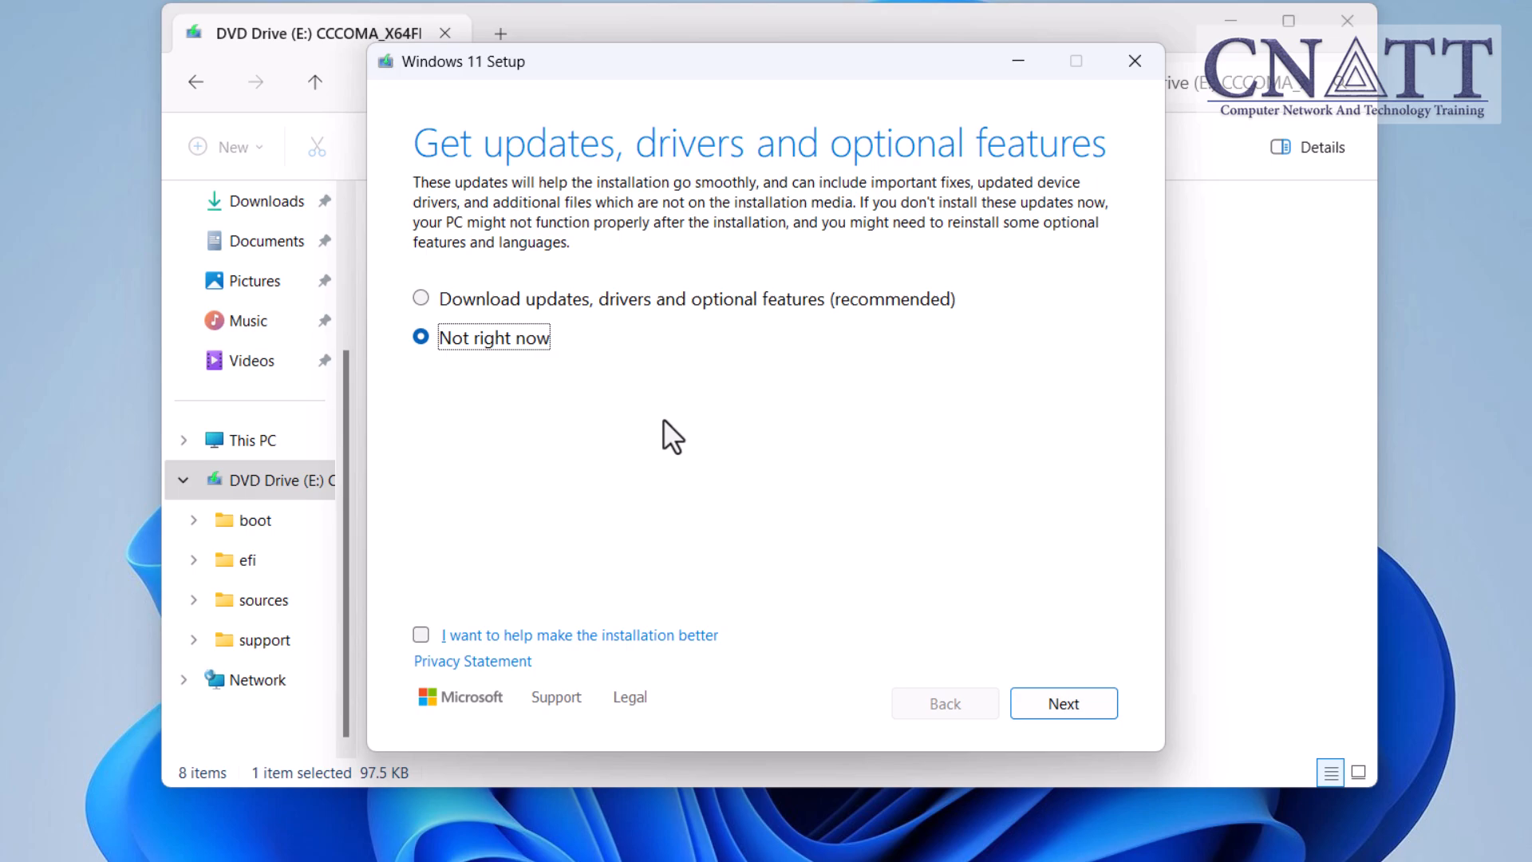
click(1089, 698)
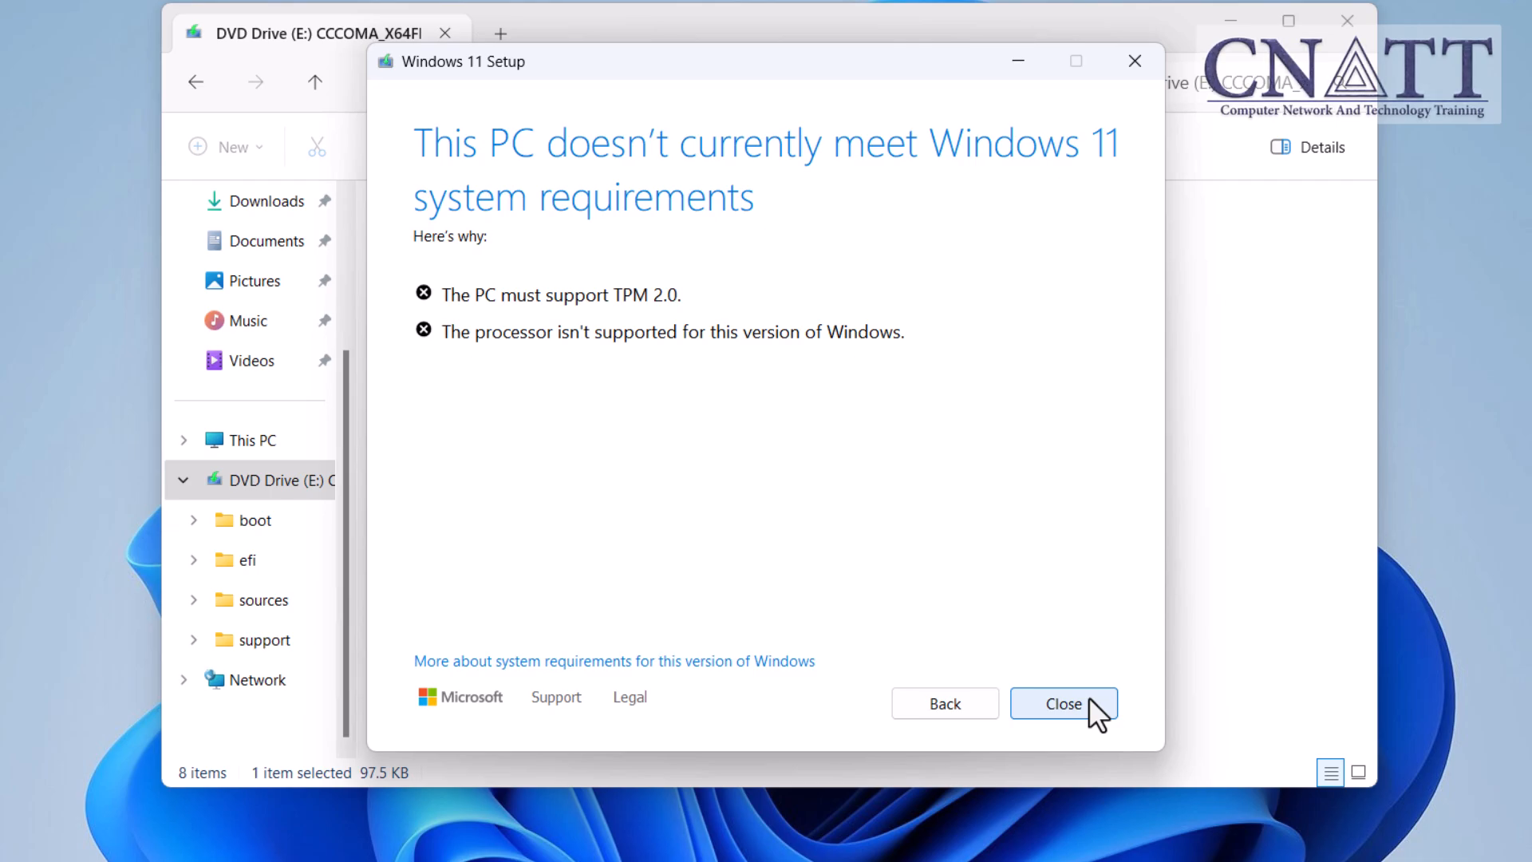
click(1089, 697)
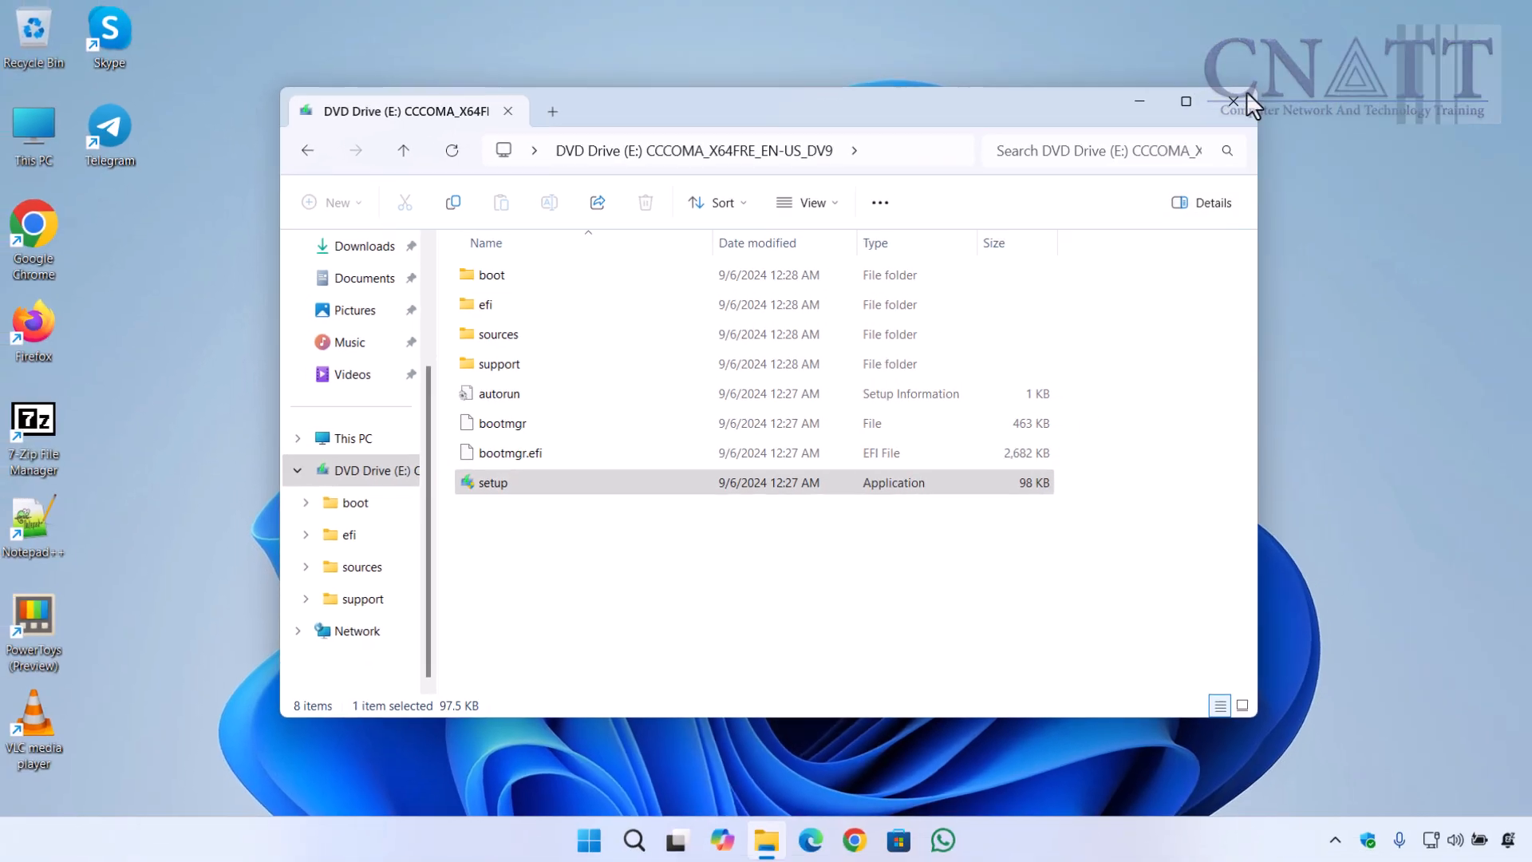
click(1245, 94)
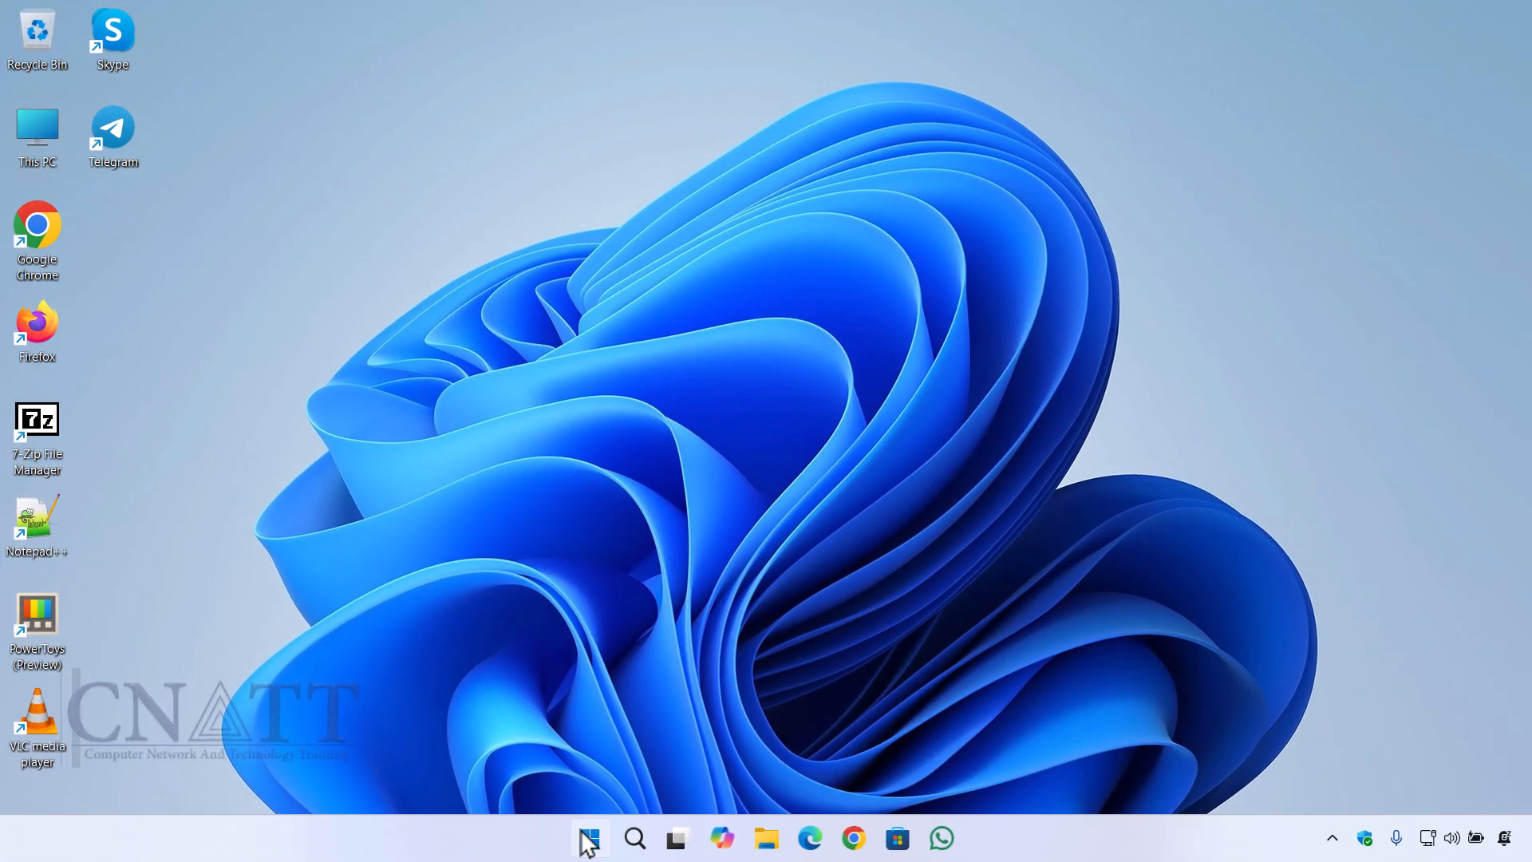
Step: Check the PC's device and Windows specifications on the System About page and close Settings
right_click(669, 753)
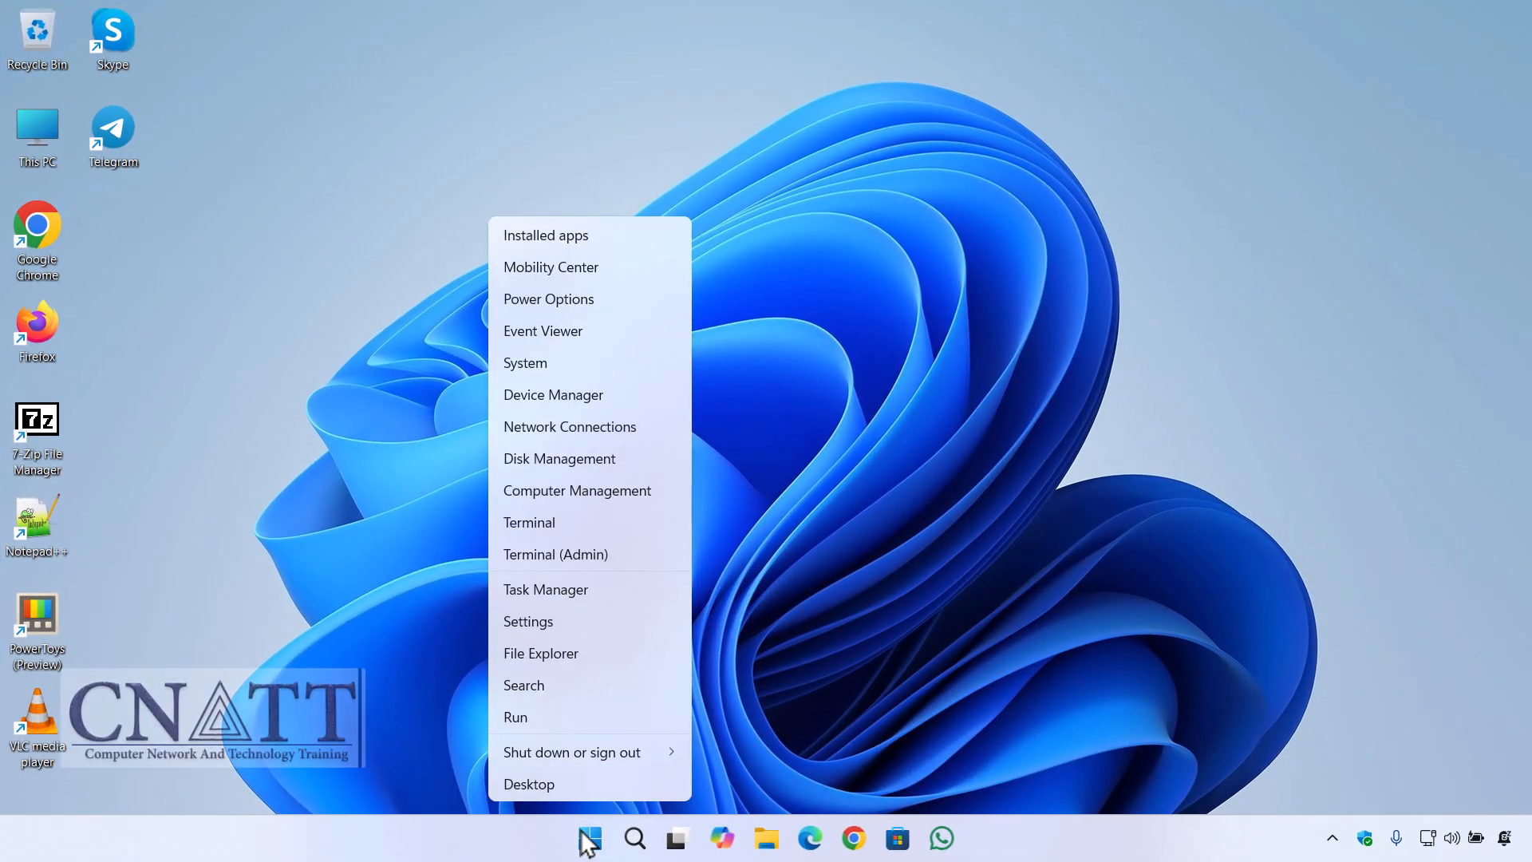
click(692, 359)
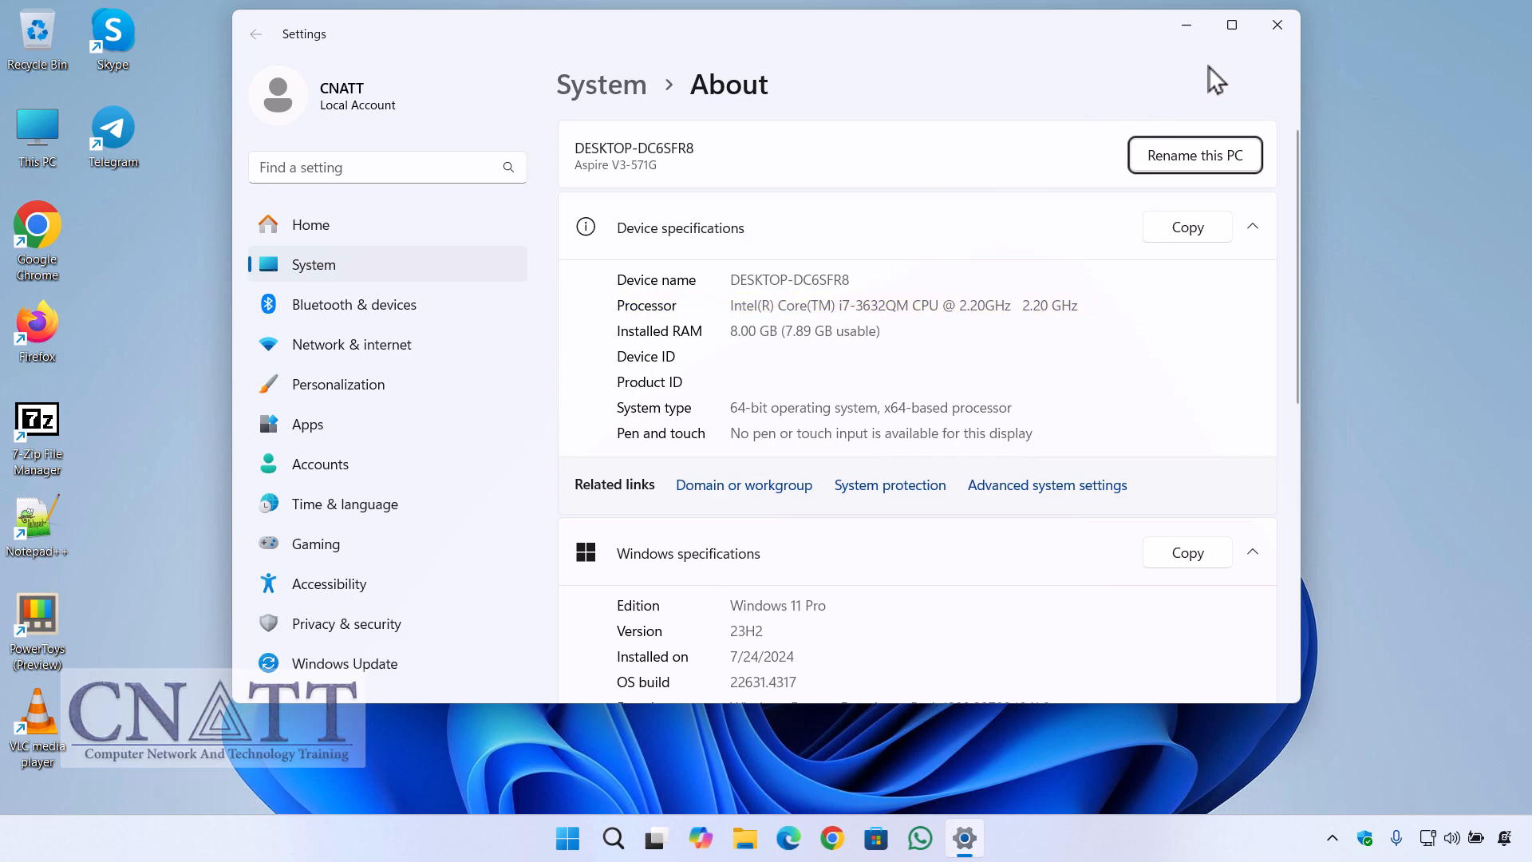
click(1278, 25)
Step: Mount the Win11_24H2_English_x64 ISO from the Downloads folder and accept opening it despite the unknown publisher
right_click(767, 838)
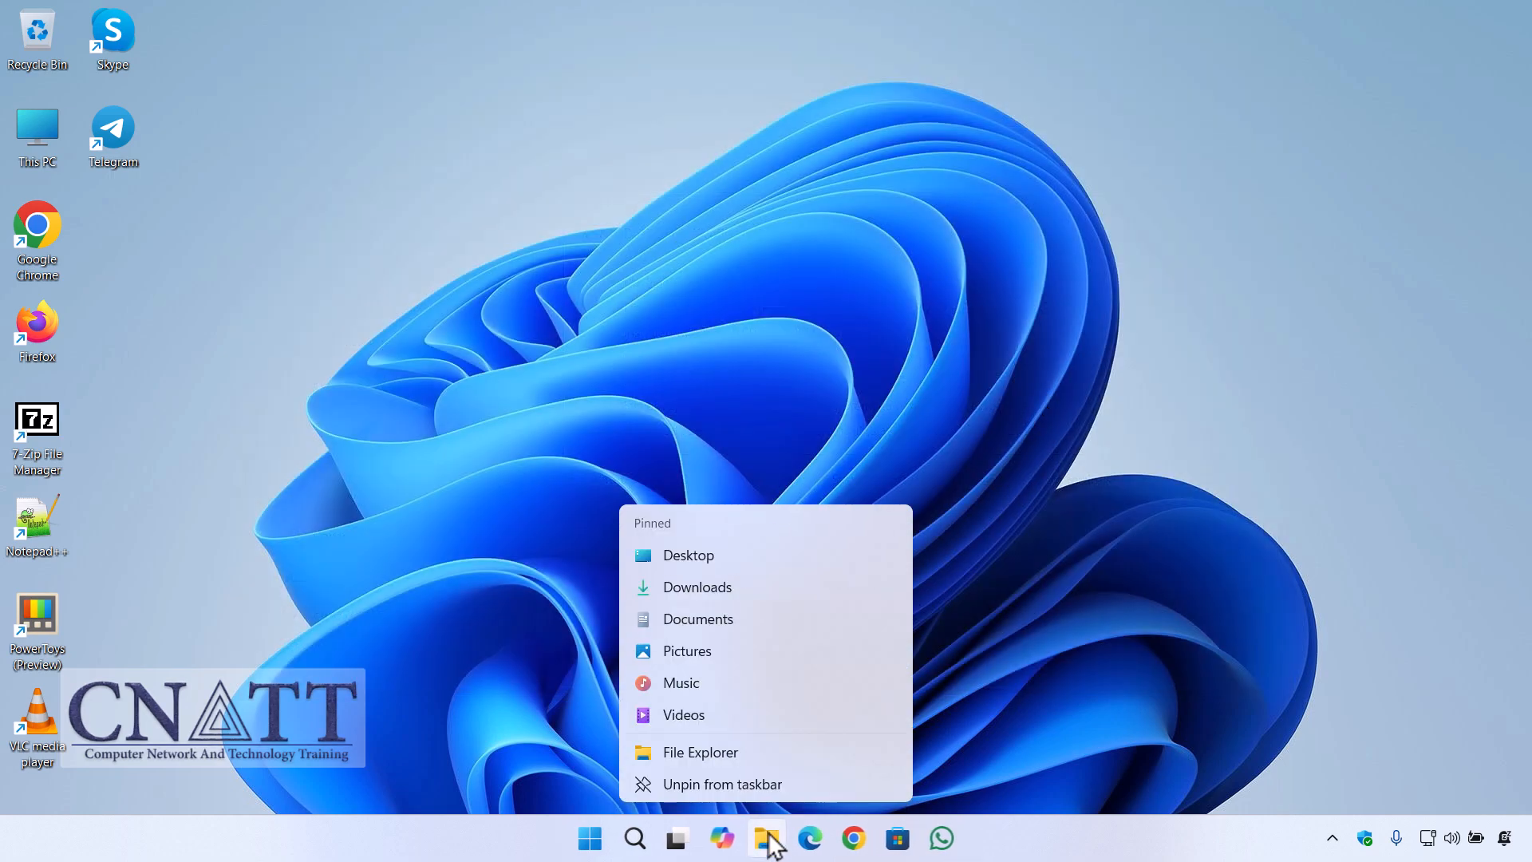
click(771, 579)
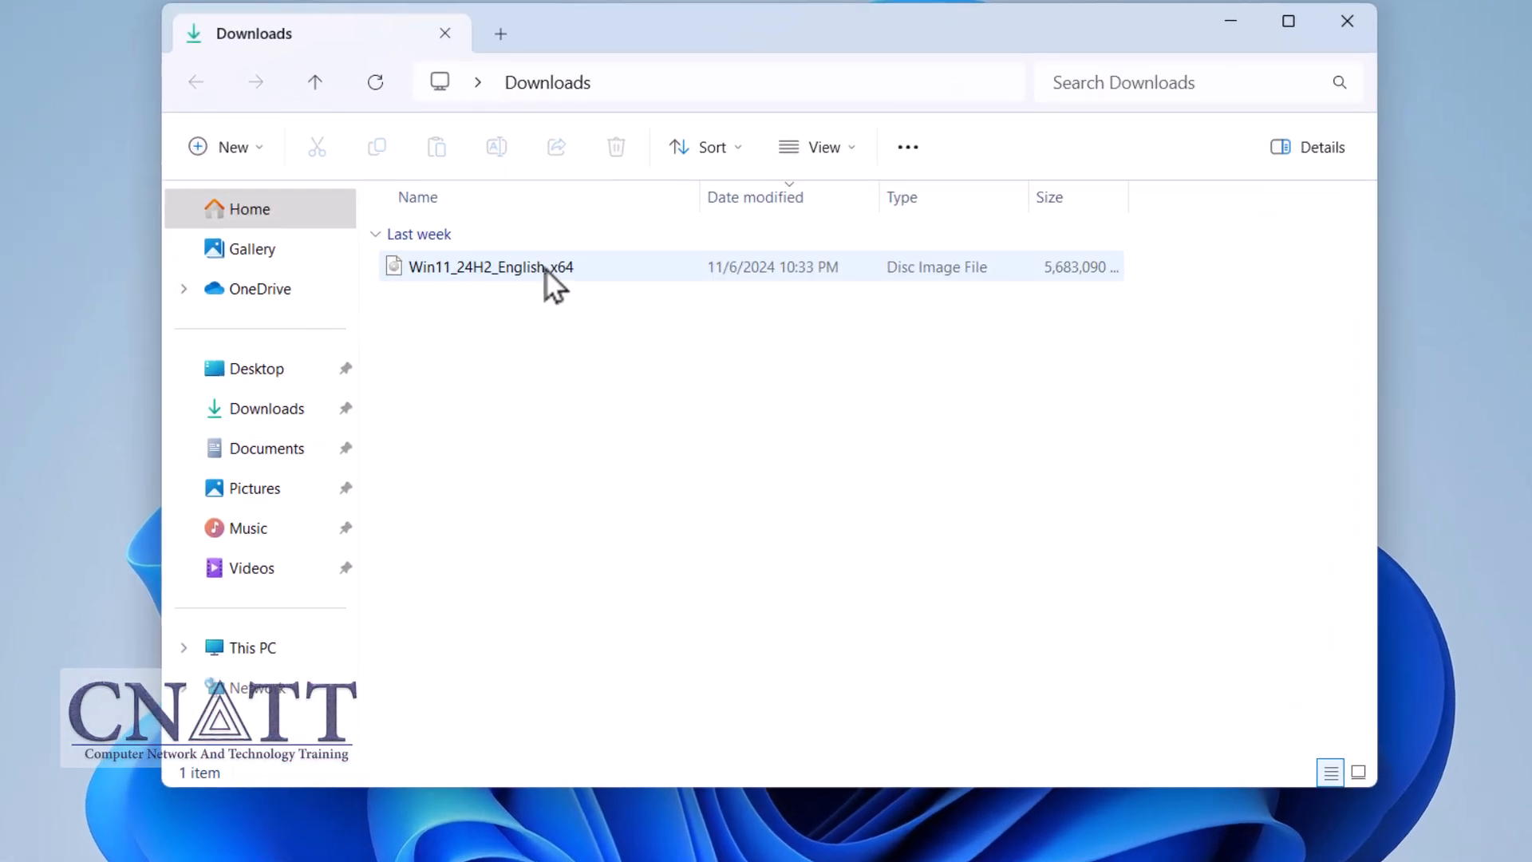
click(545, 270)
right_click(546, 272)
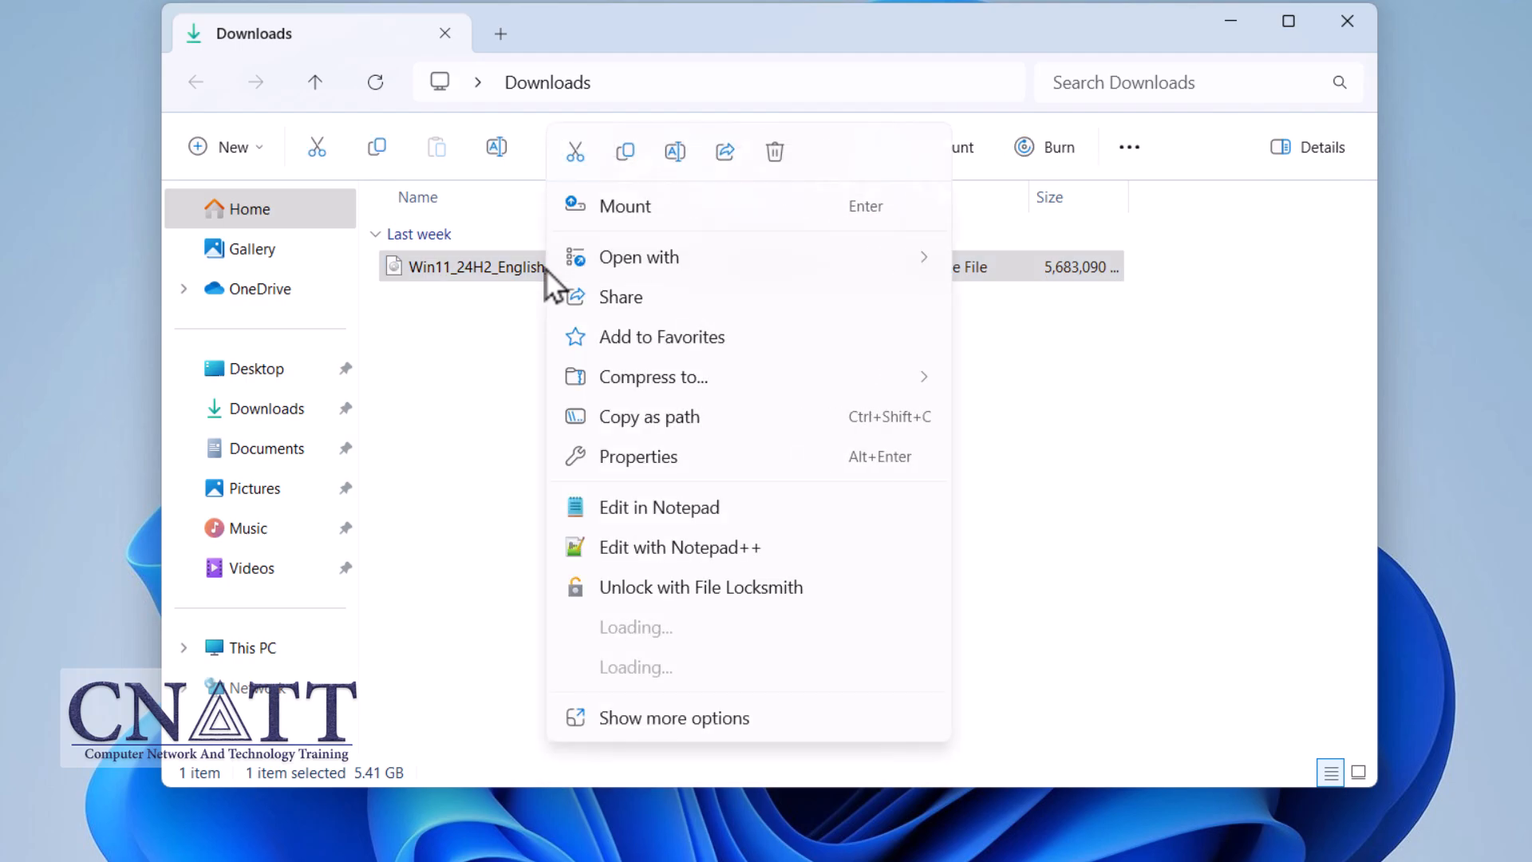
click(606, 217)
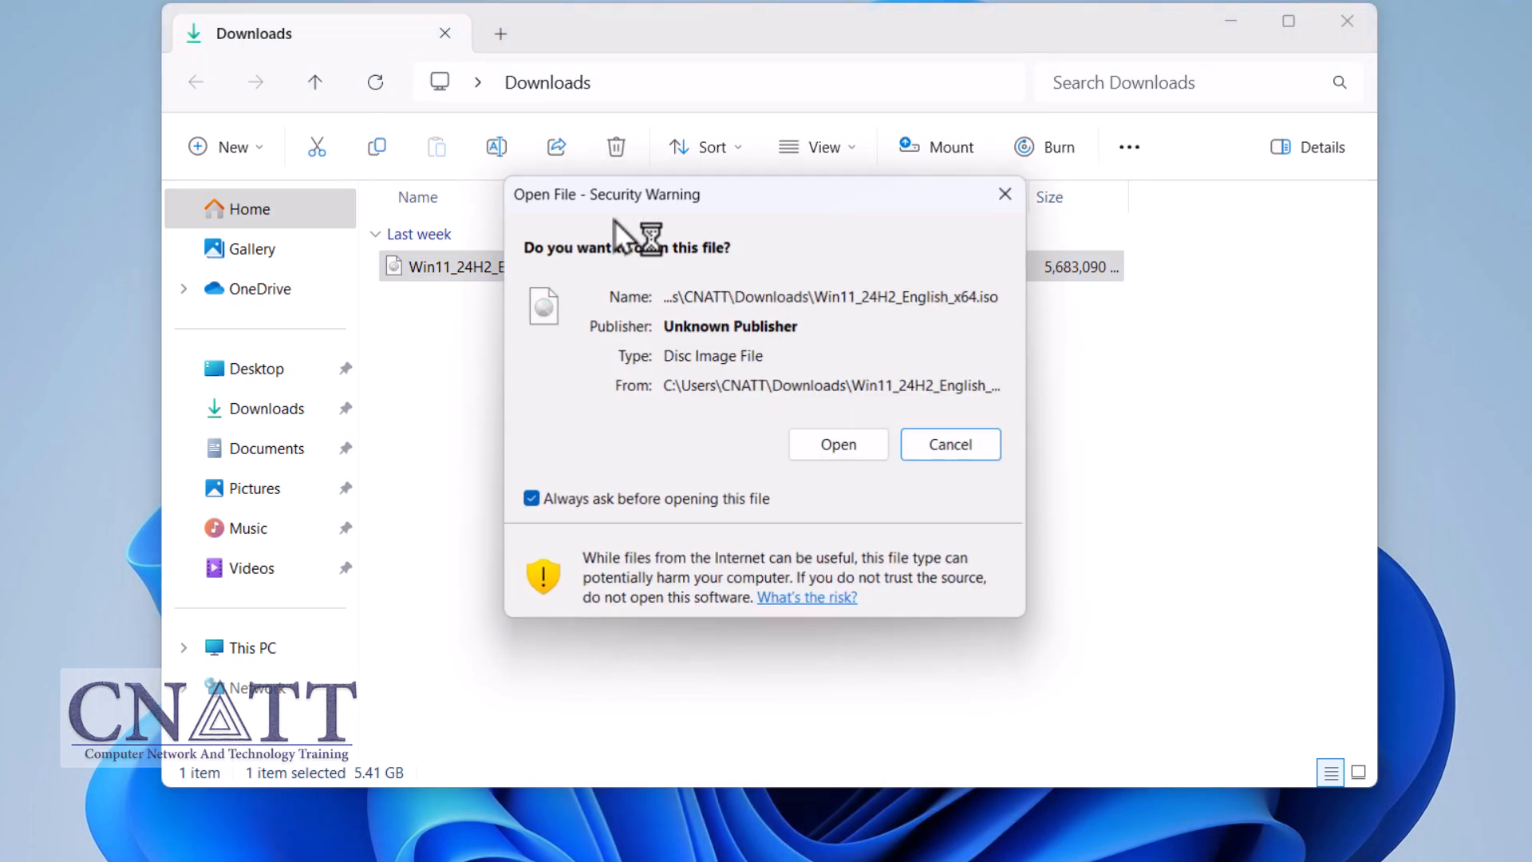
click(857, 452)
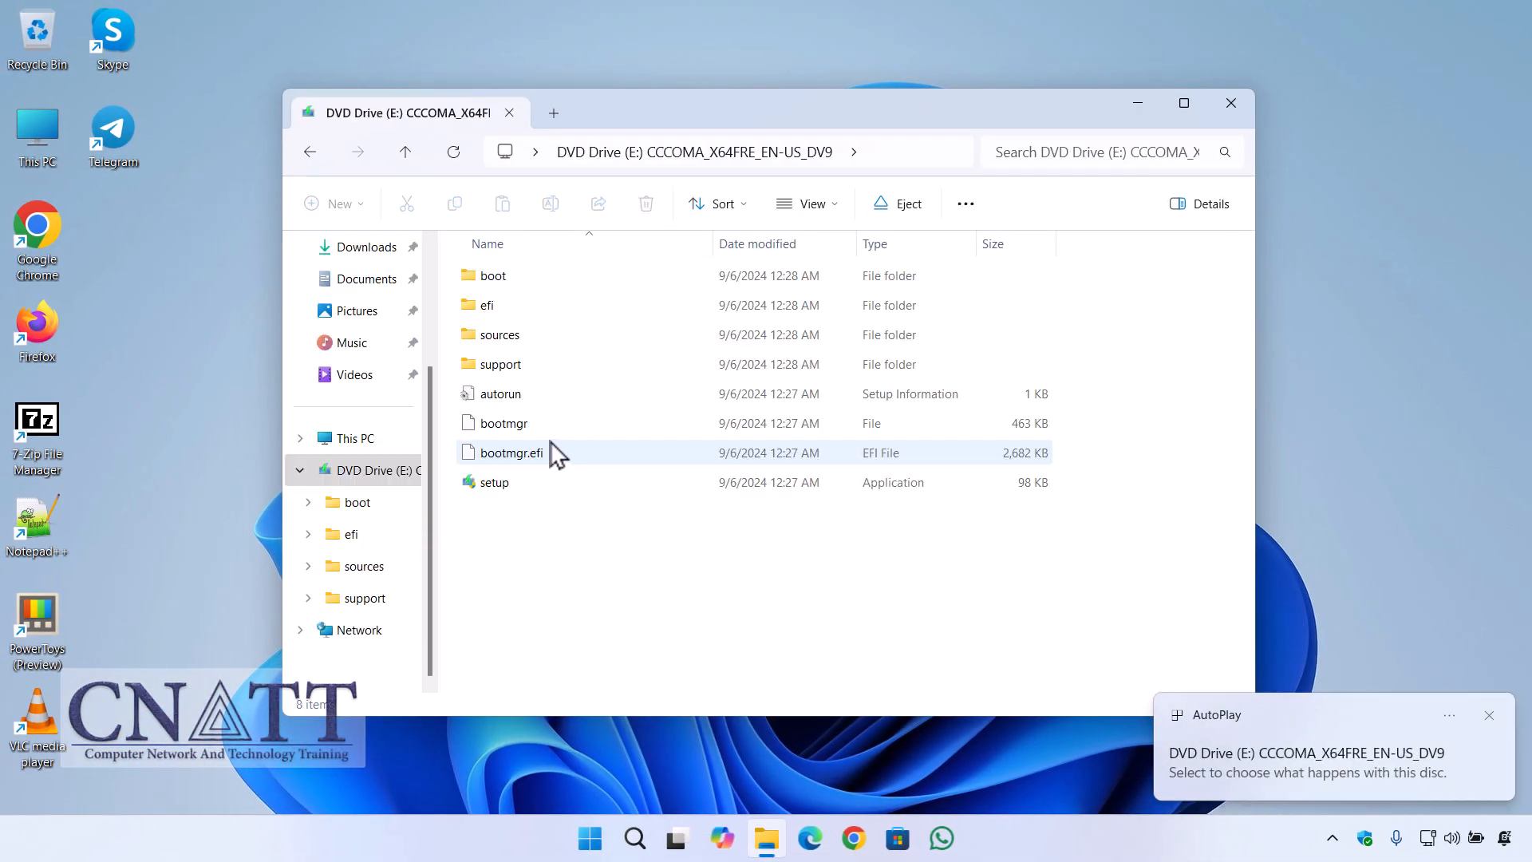
Step: Go to This PC and open the sources folder on the mounted DVD Drive (E:)
click(391, 442)
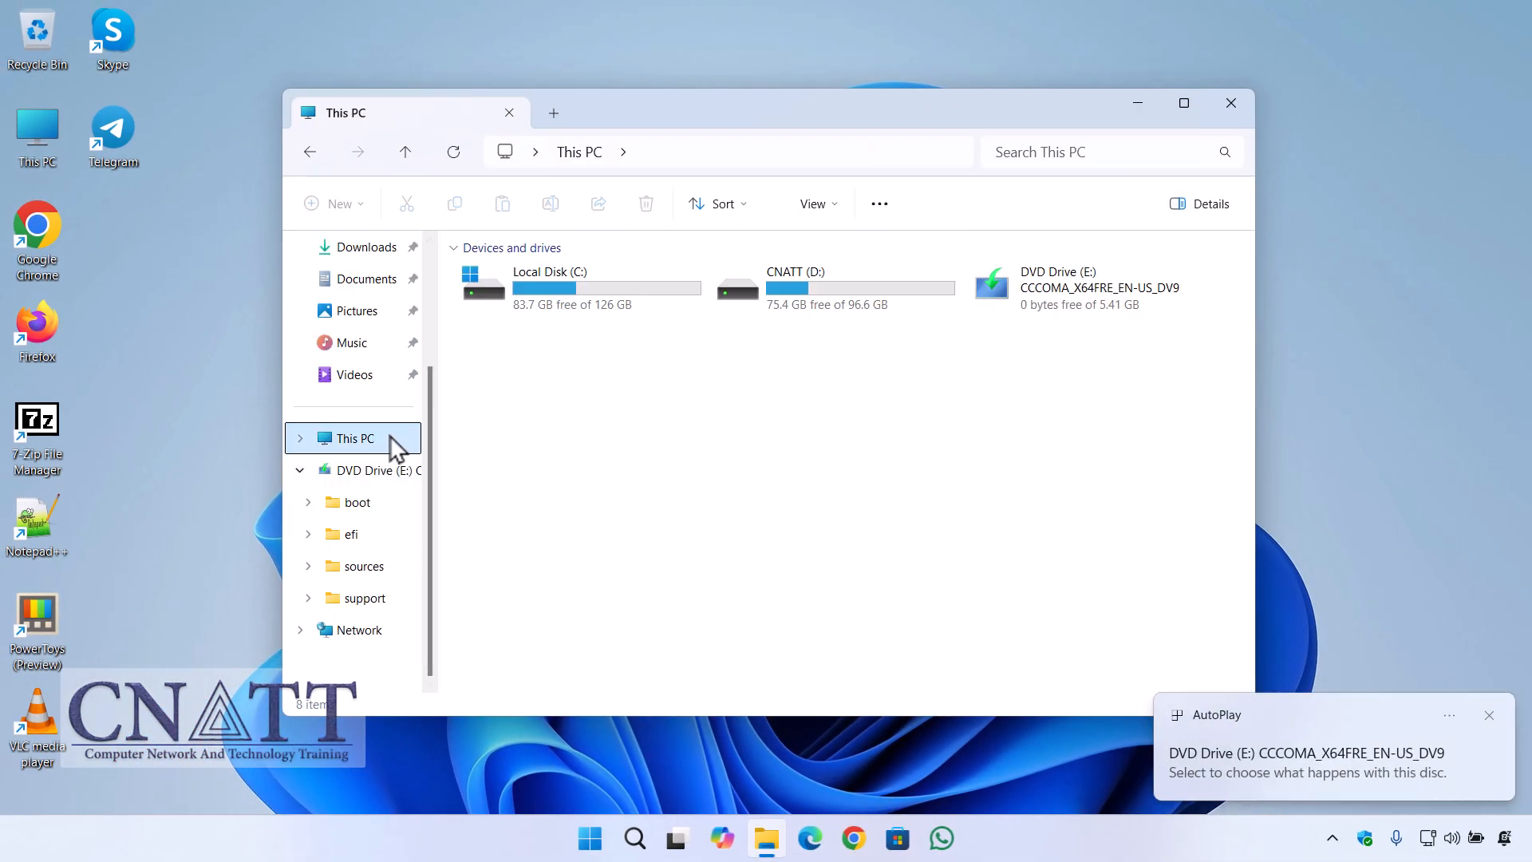
right_click(1059, 297)
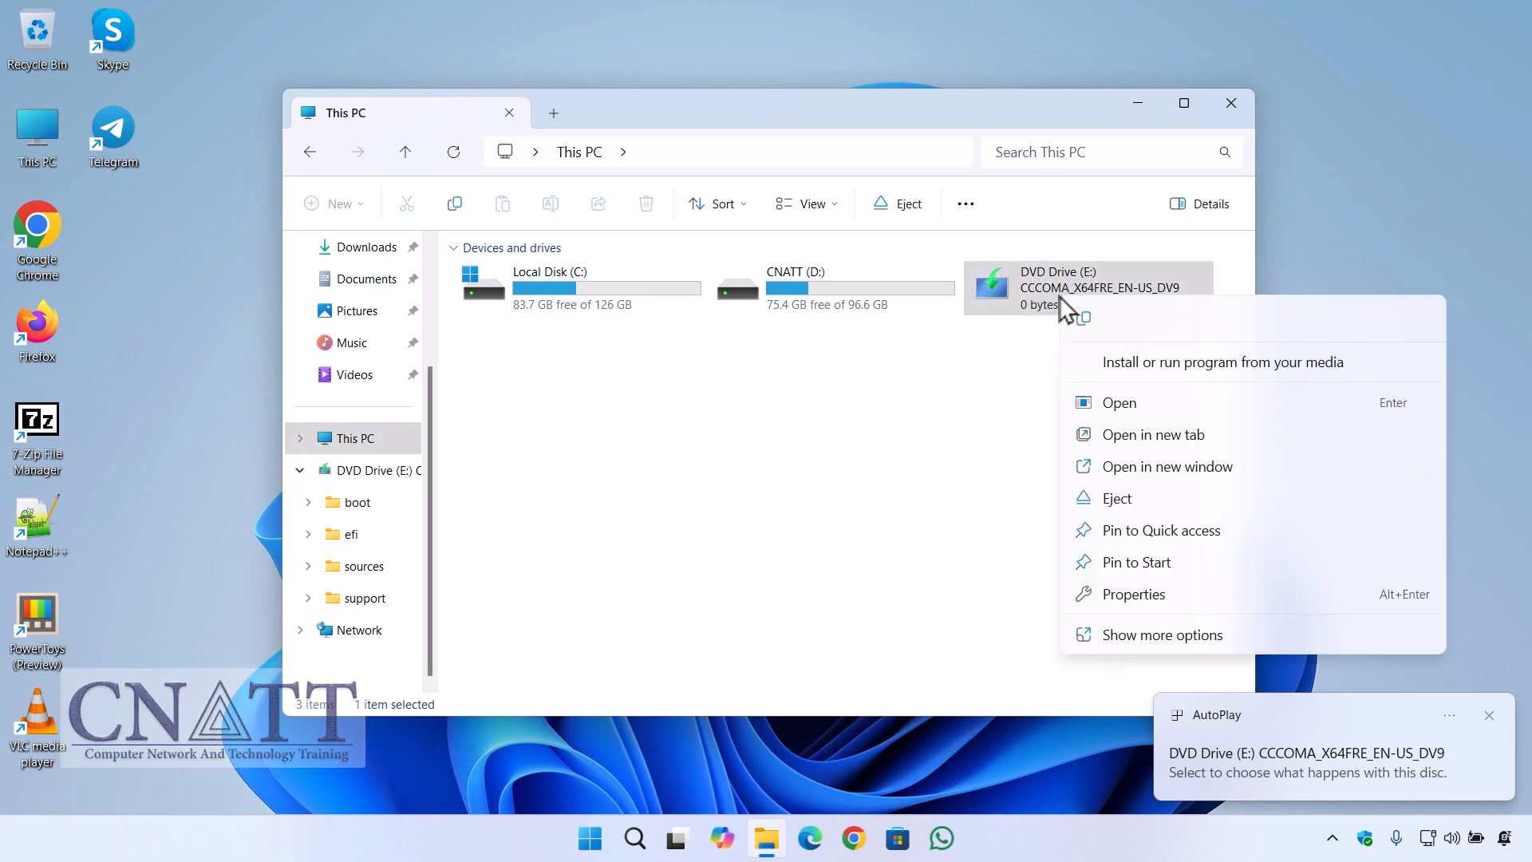
click(1131, 395)
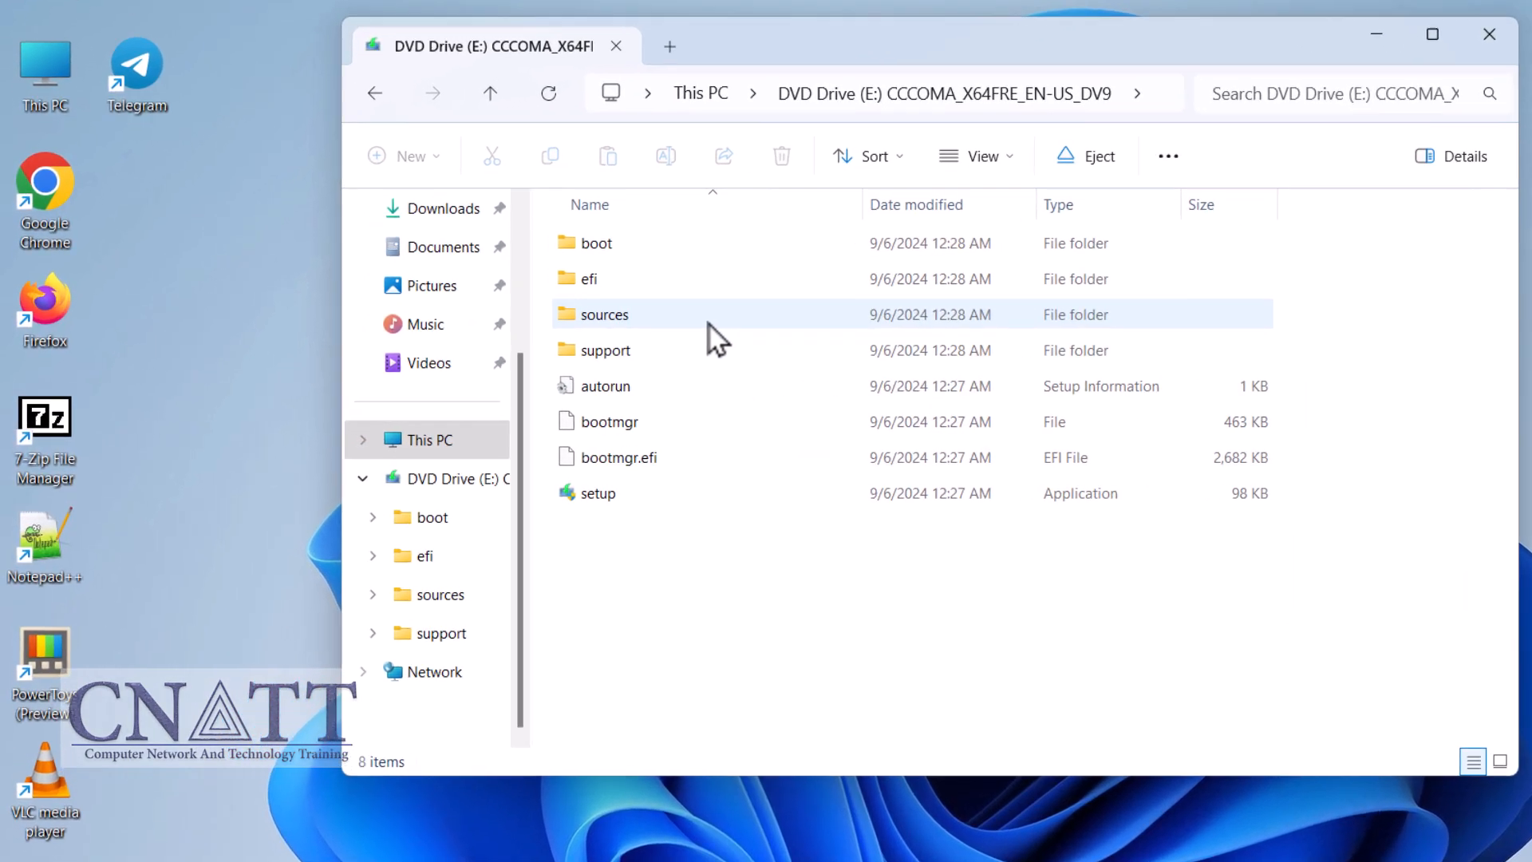
double_click(584, 337)
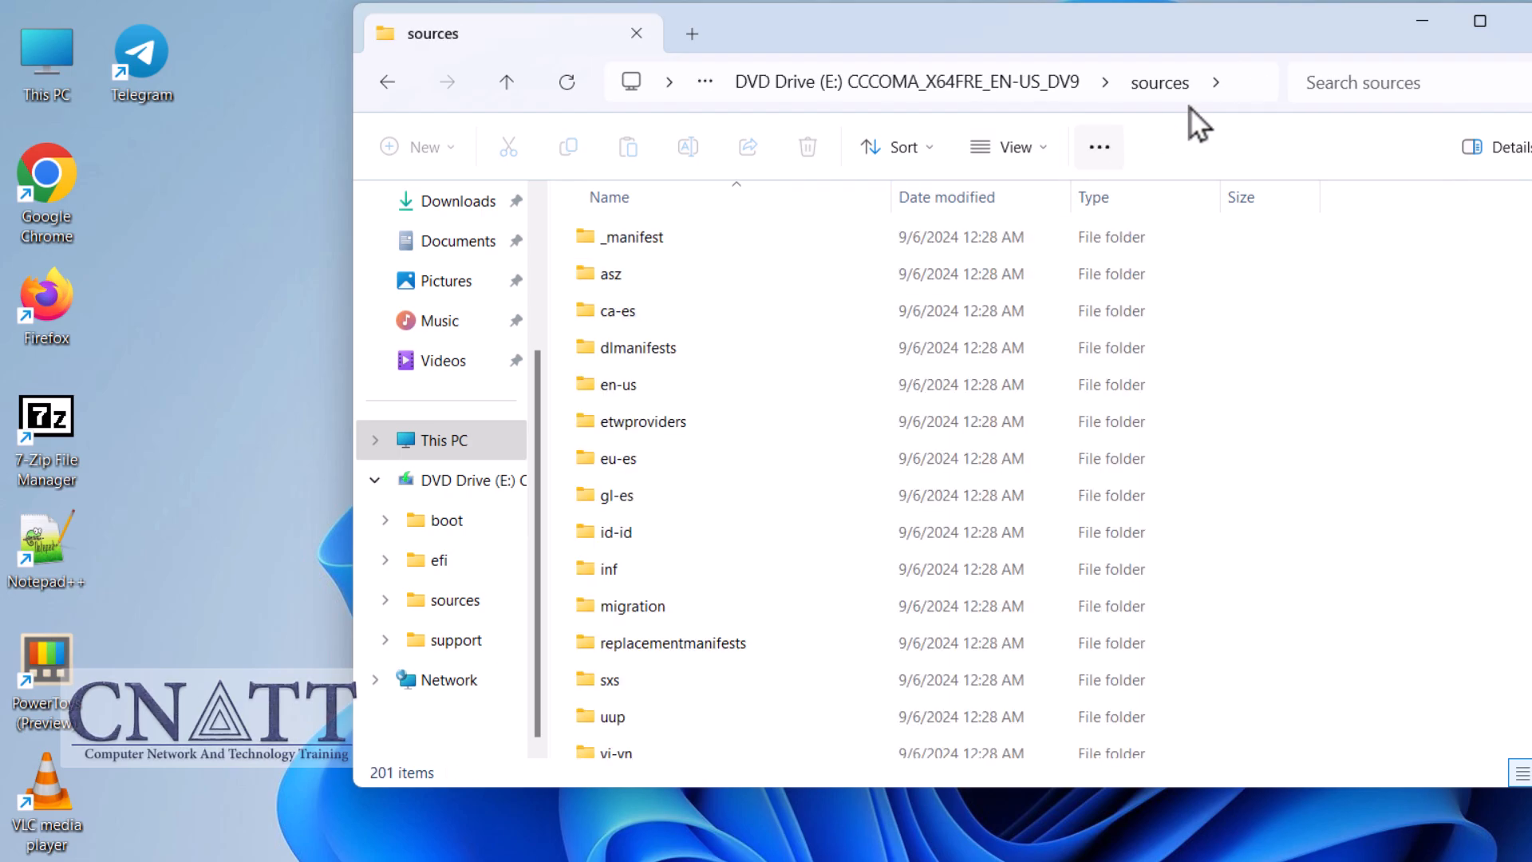
Step: Start a cmd command prompt directly in the E:\sources folder
click(1211, 83)
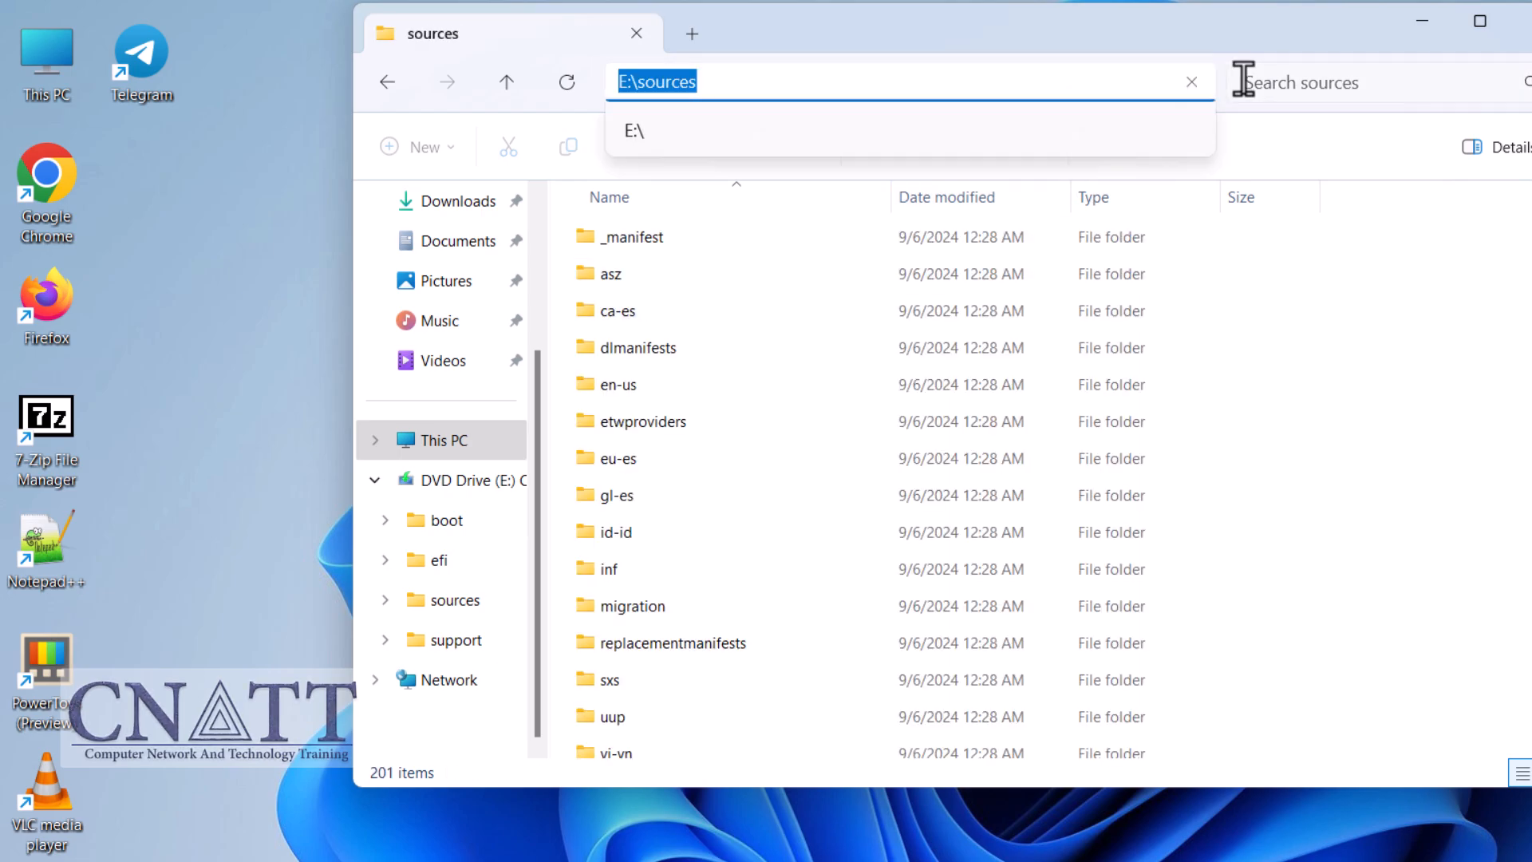
text(cmd)
key(Return)
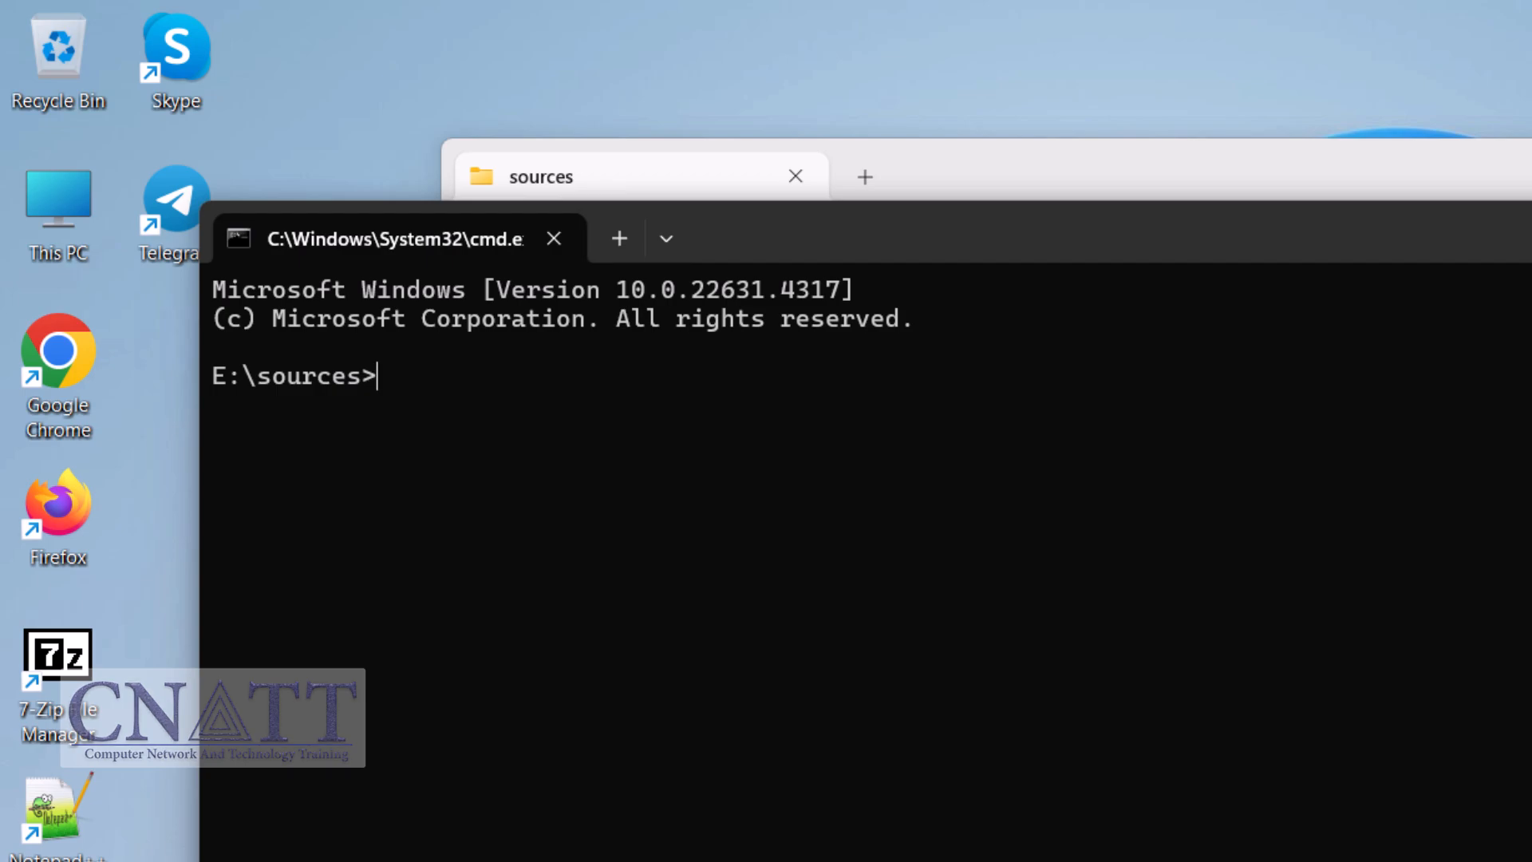
Step: Run setupprep.exe /product server, allow it to make changes, and close the command prompt and sources windows
text(setu)
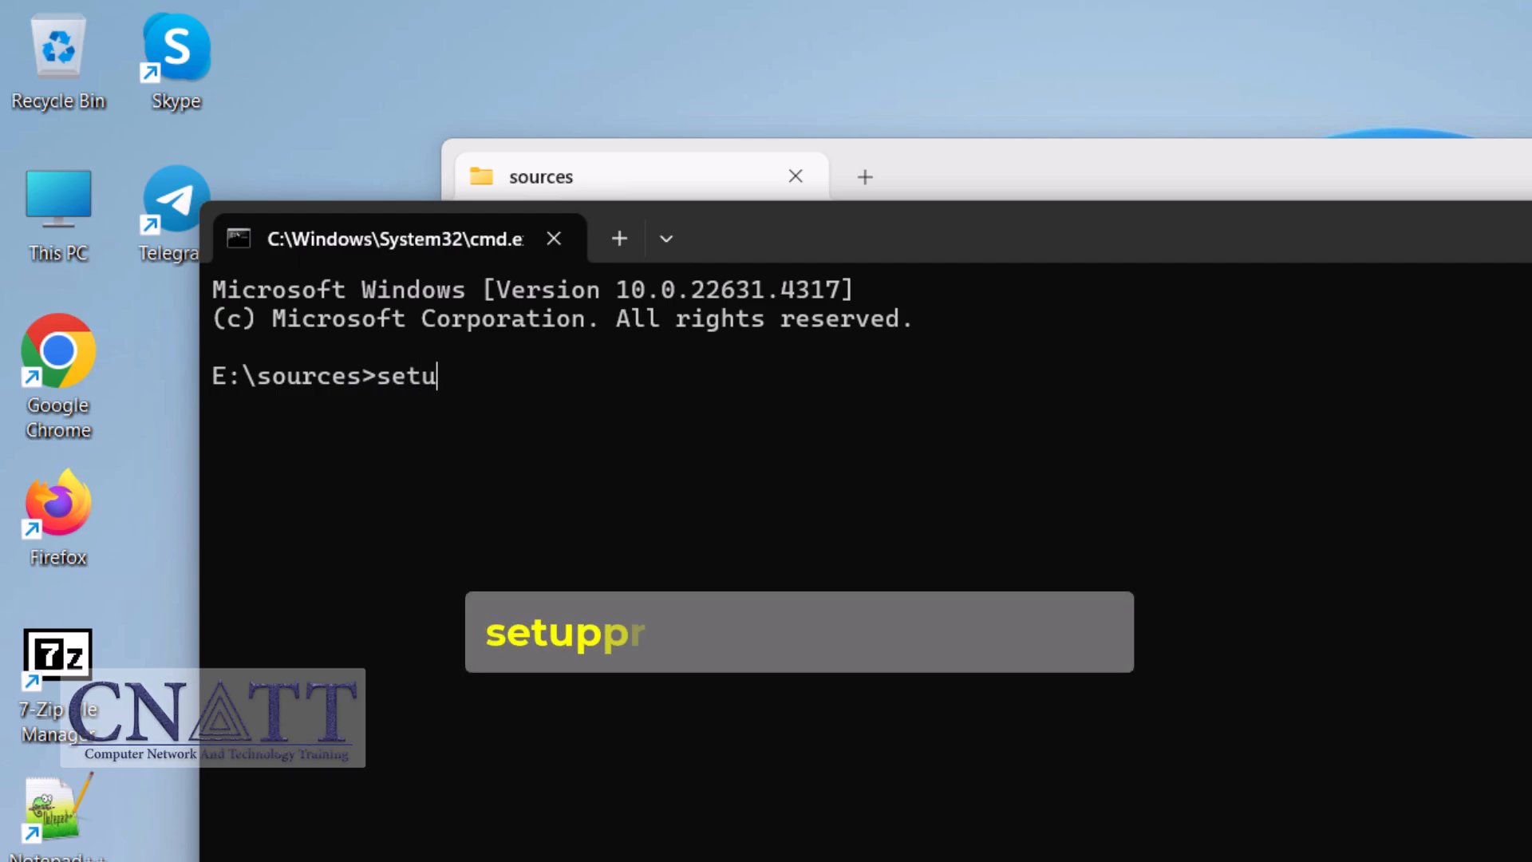
text(pprep.exe )
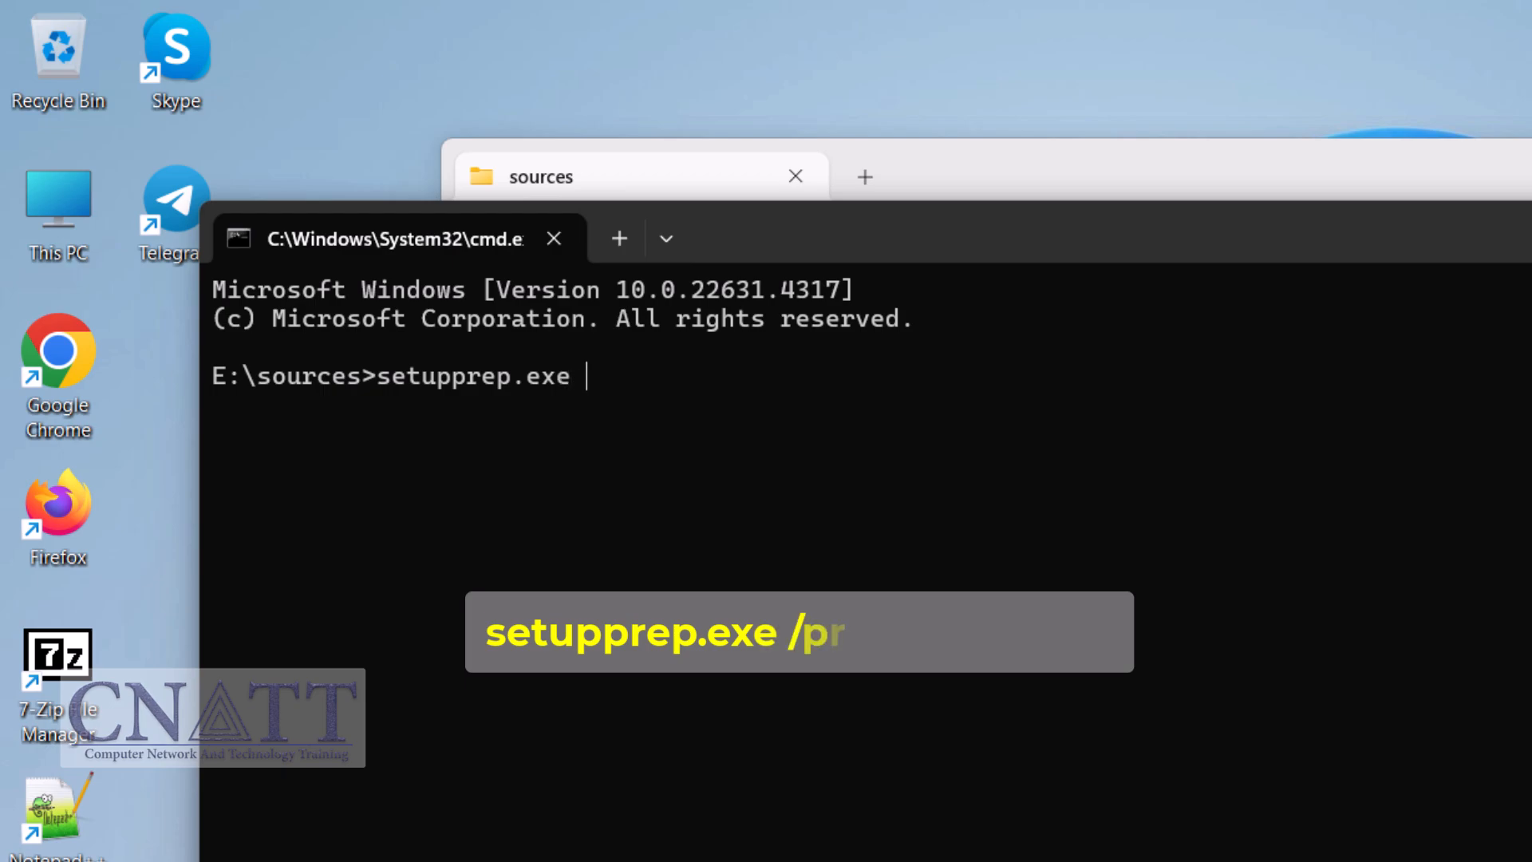
text(/produc)
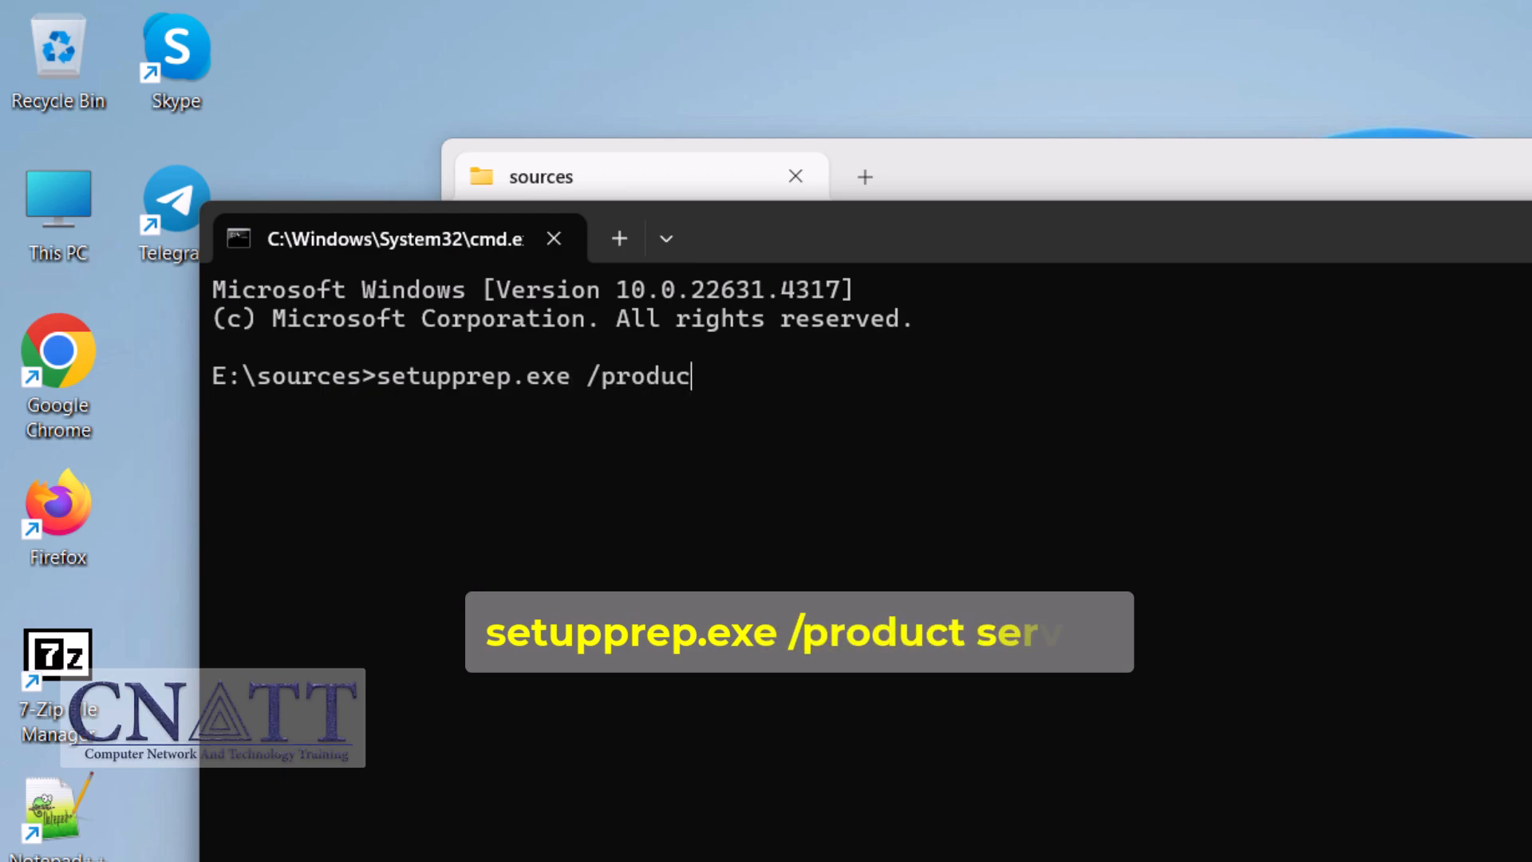
text(t server)
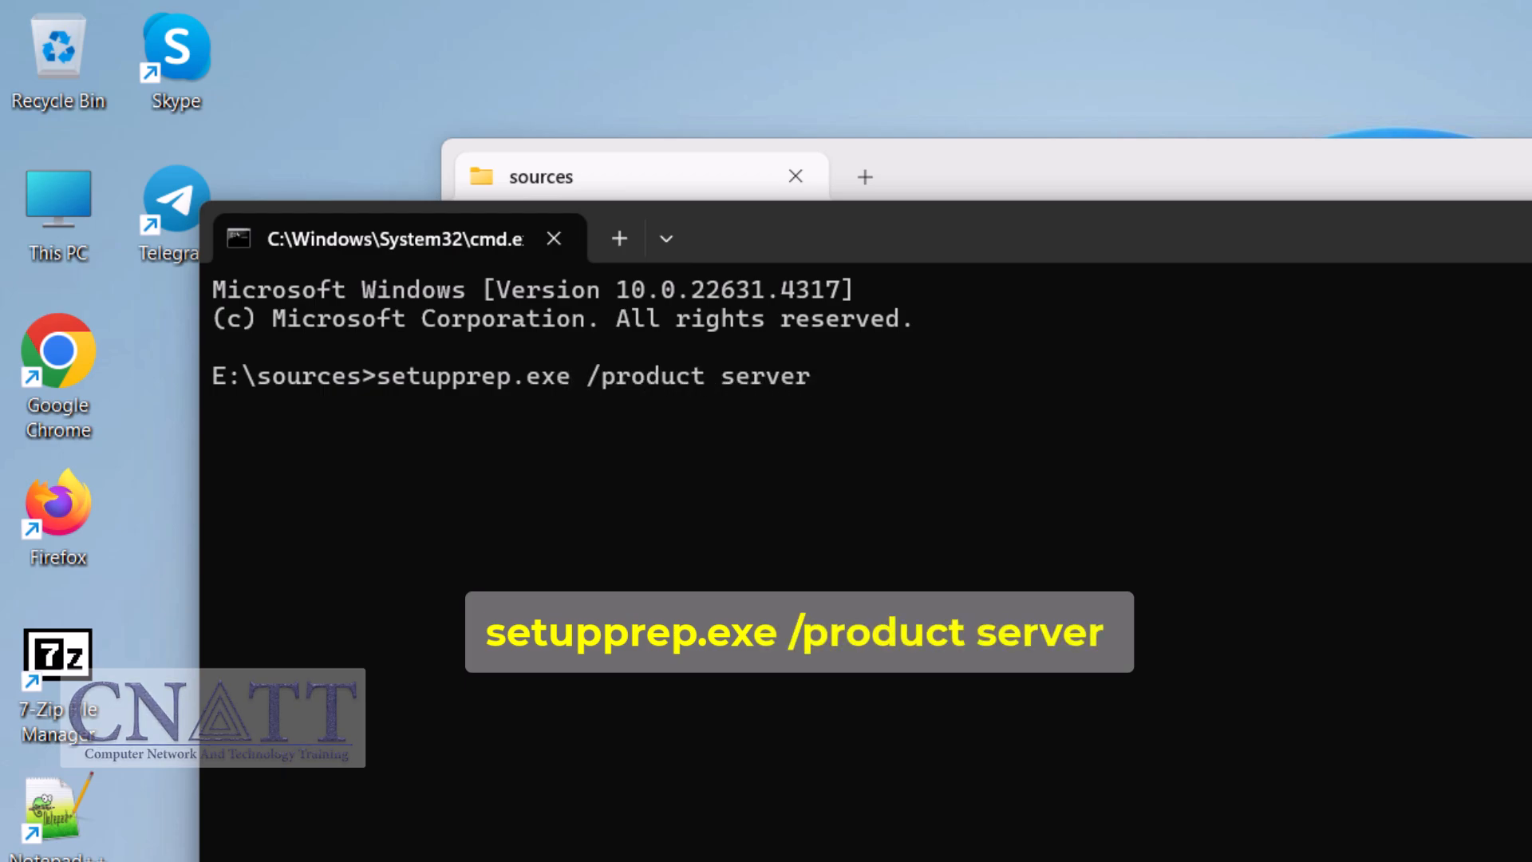
key(Return)
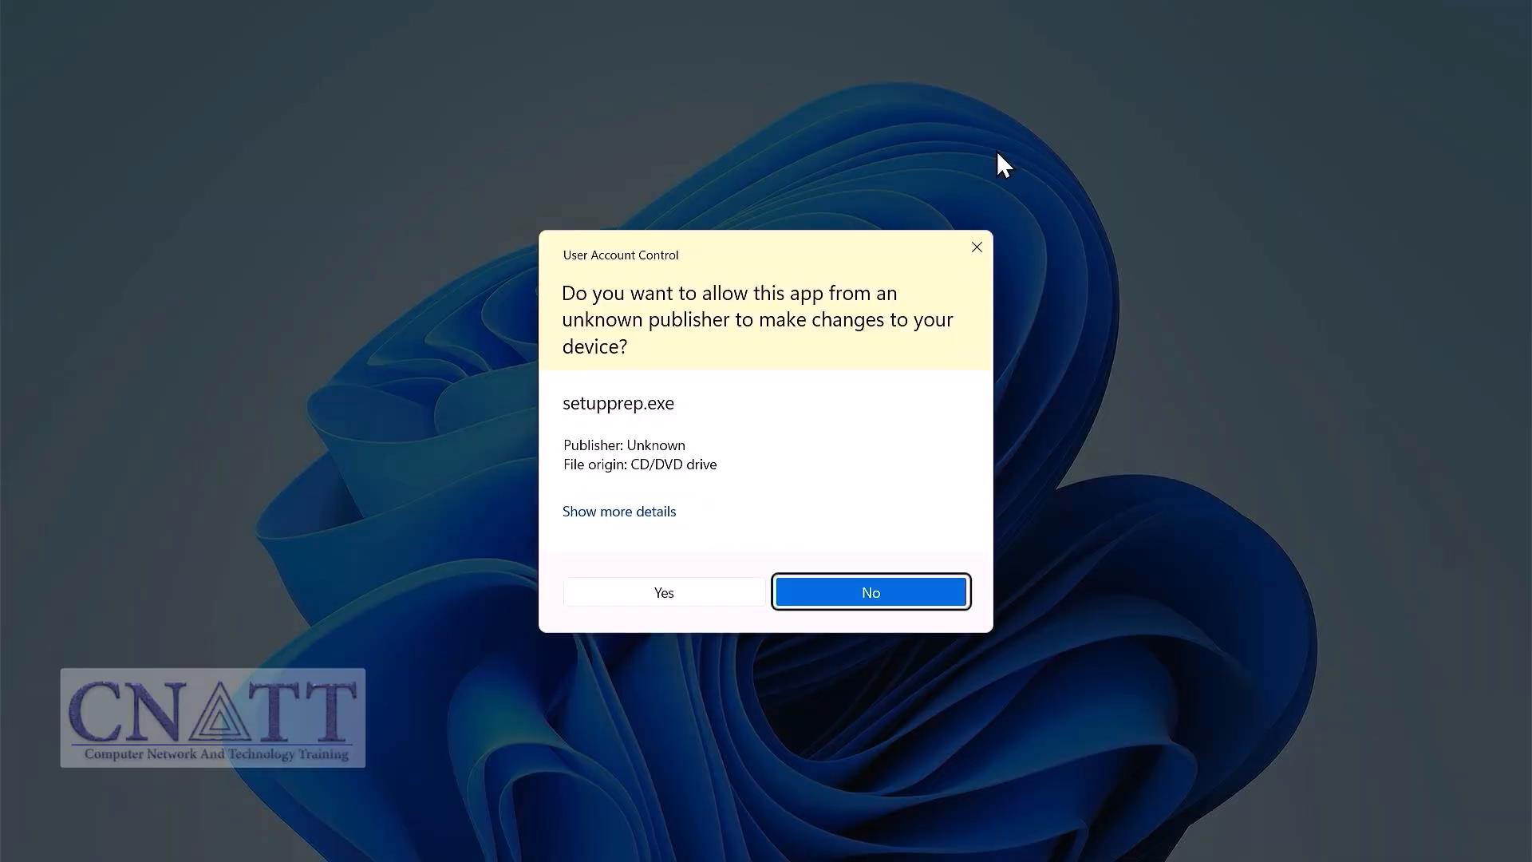
click(690, 590)
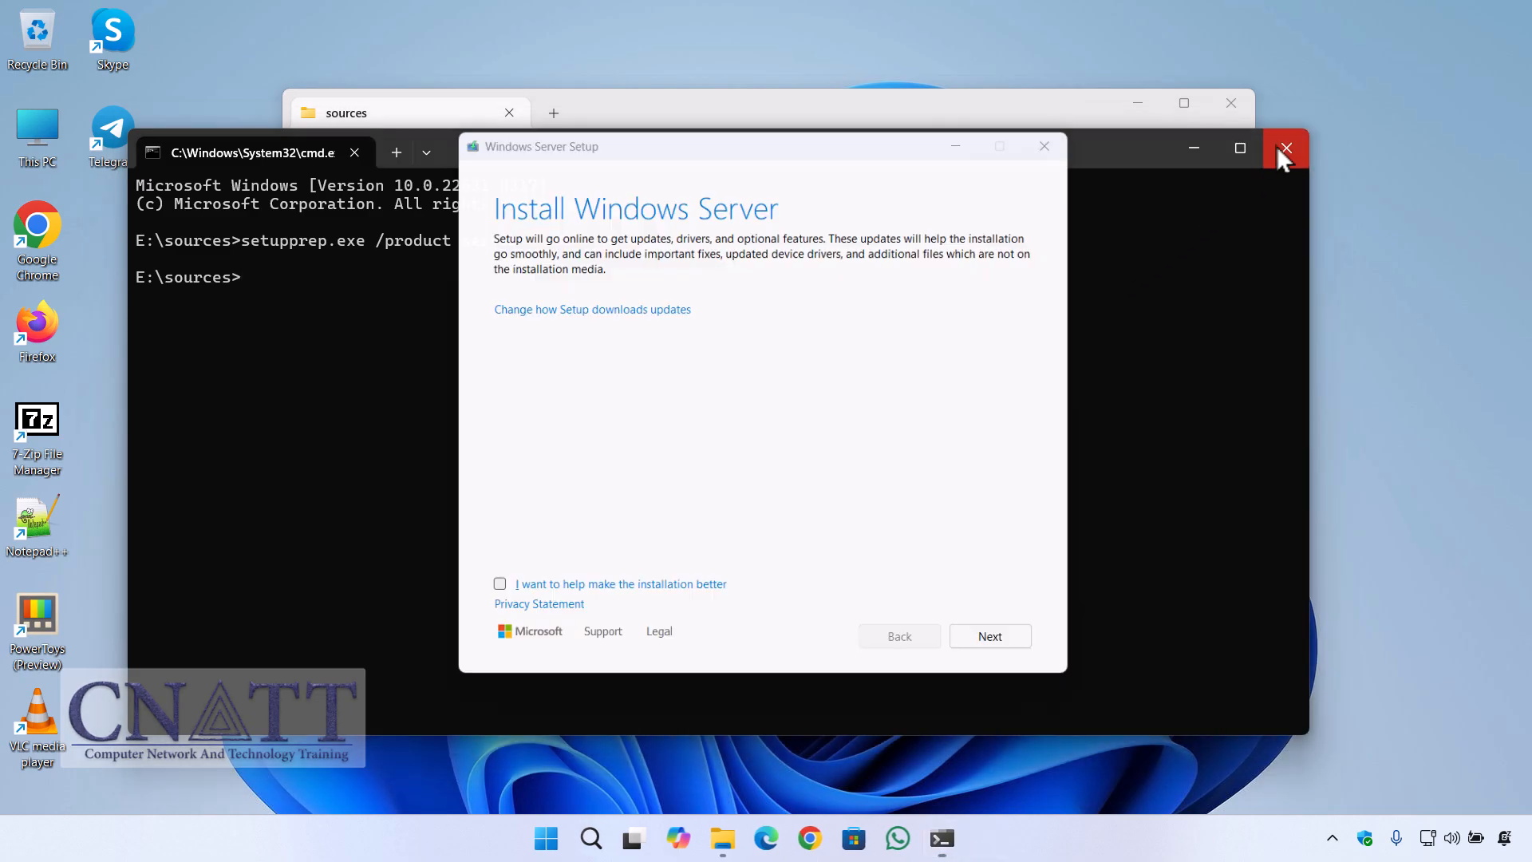
click(1286, 148)
click(1242, 109)
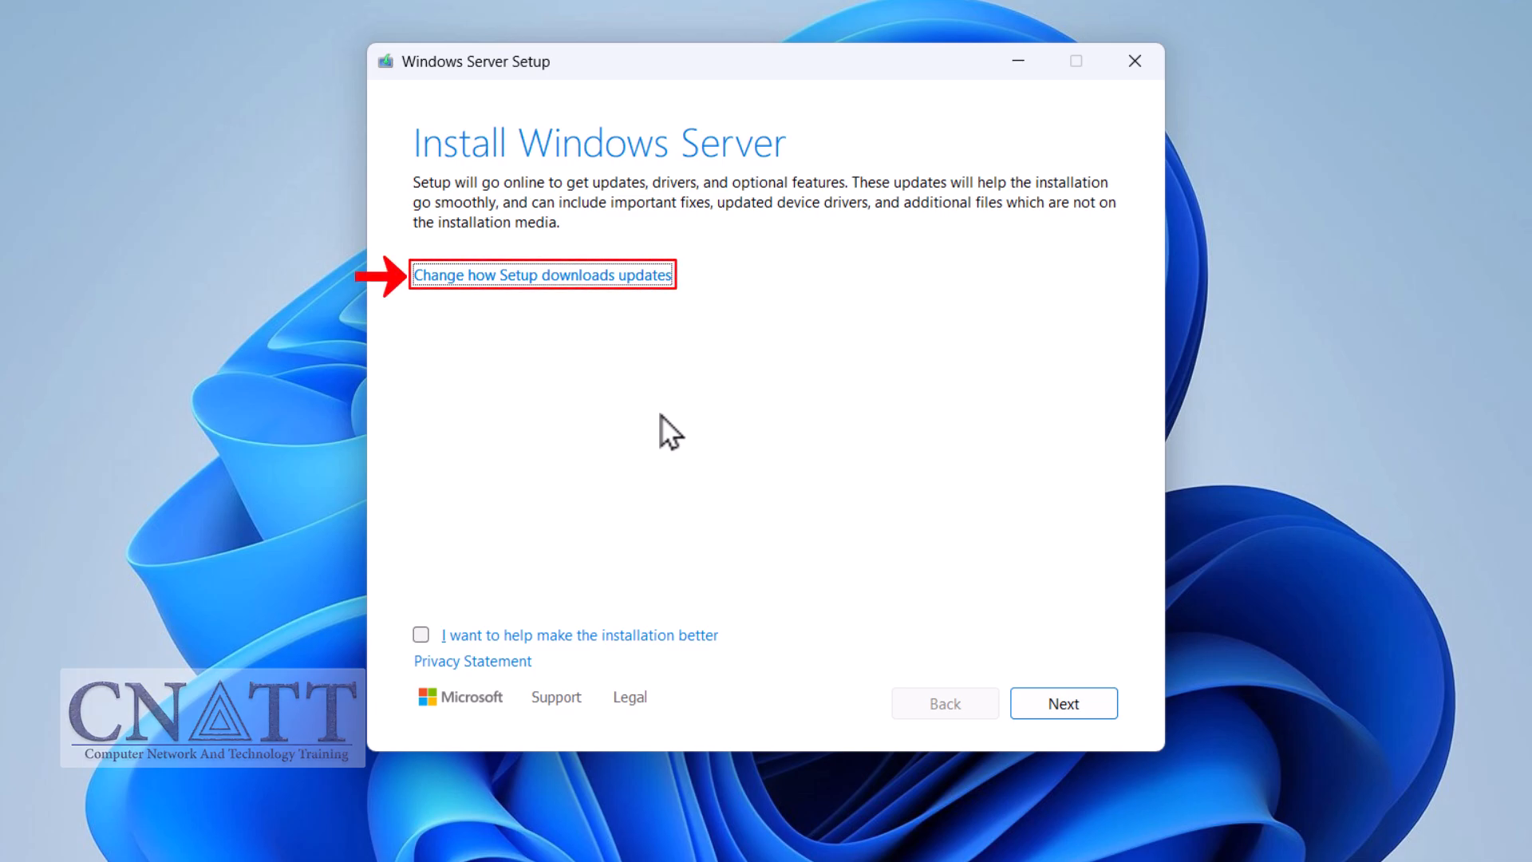
Step: Change how Setup downloads updates to Not right now and continue to the license terms
click(656, 304)
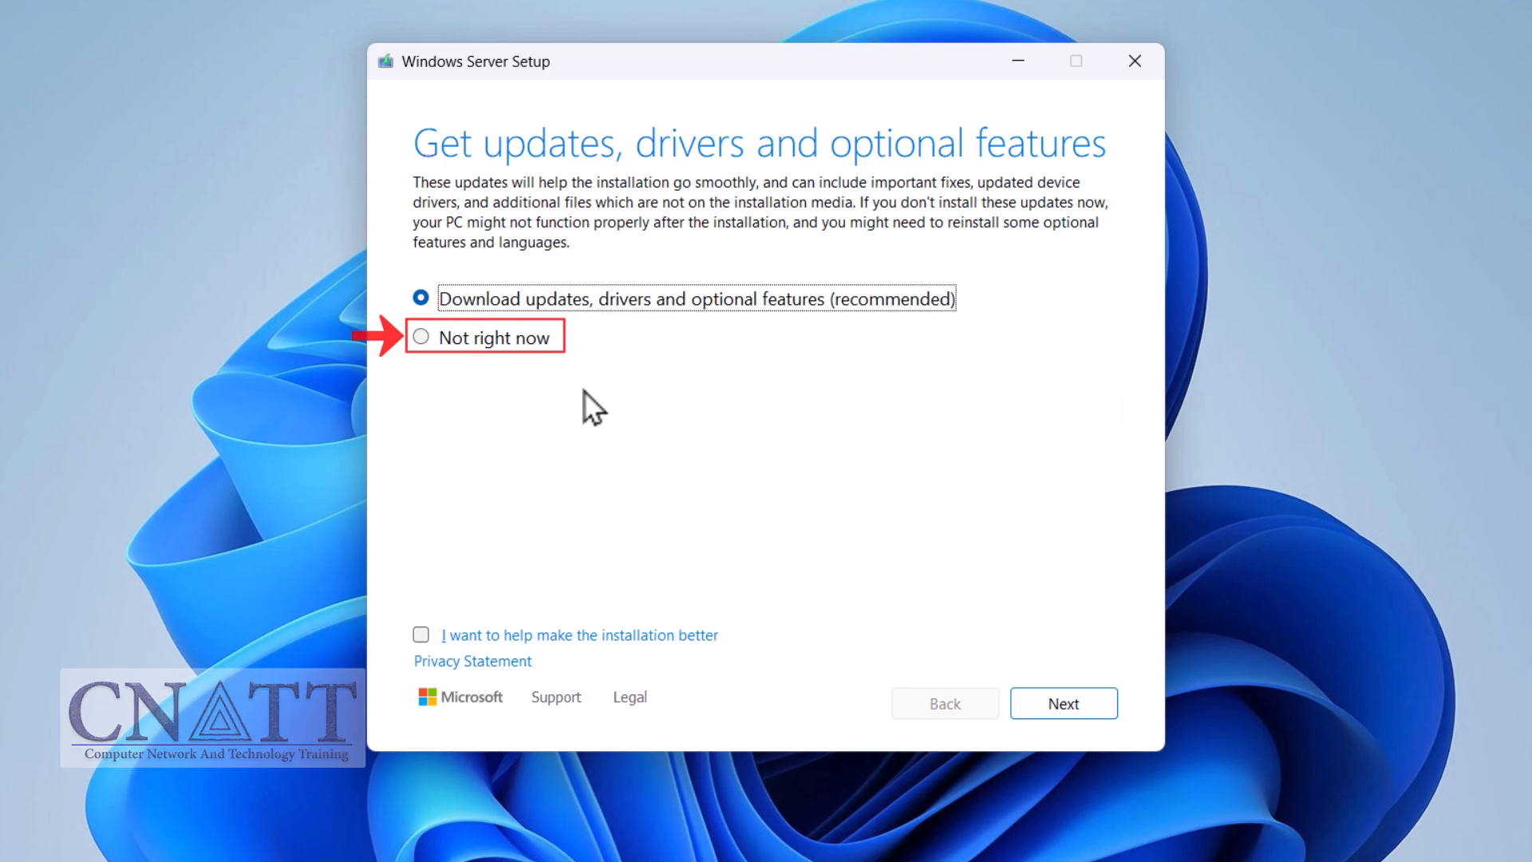
click(430, 341)
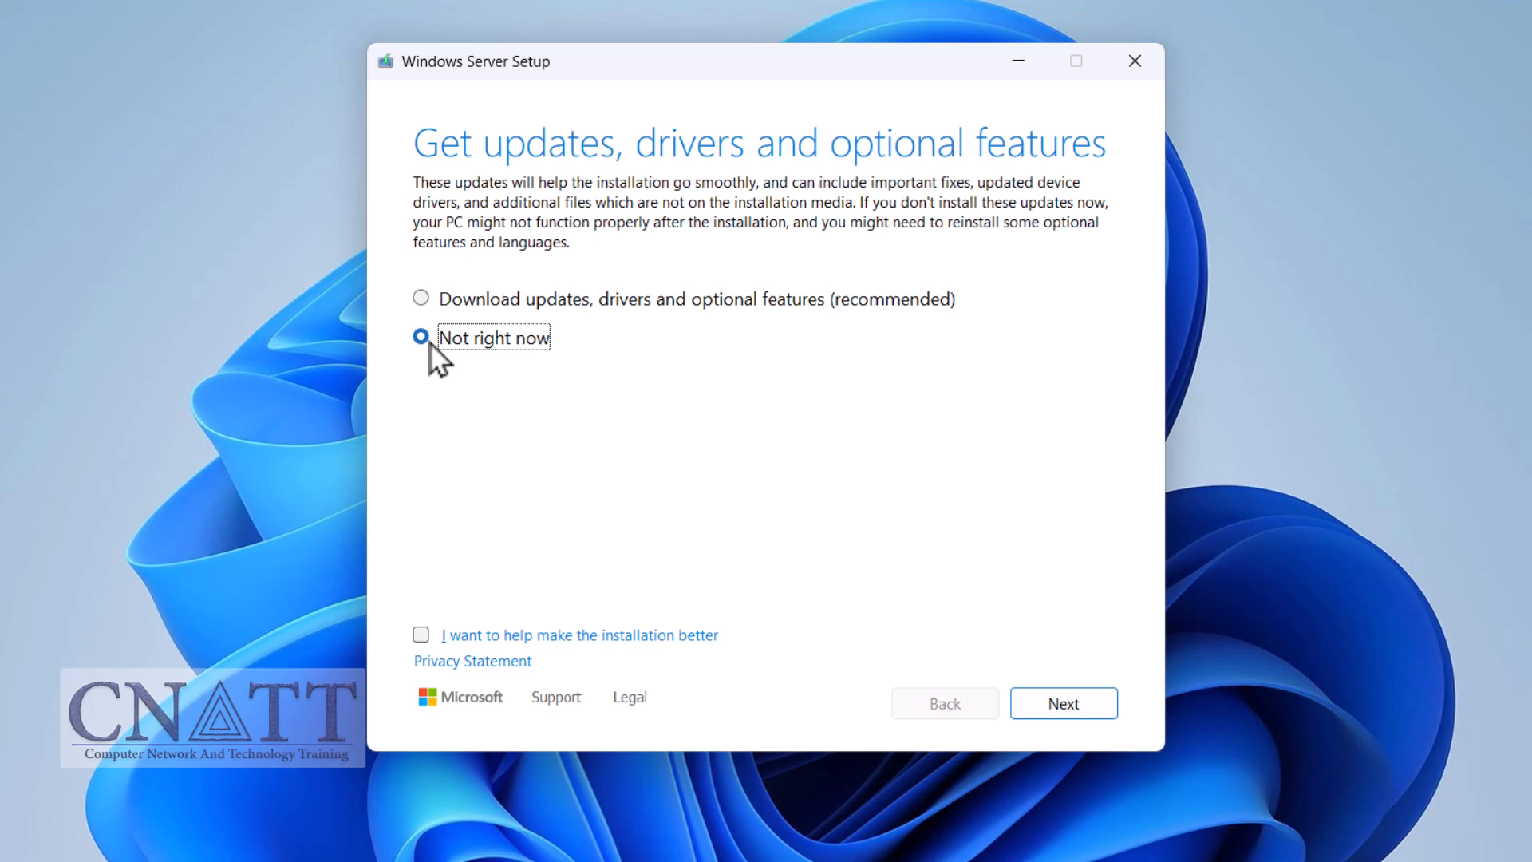
click(1048, 699)
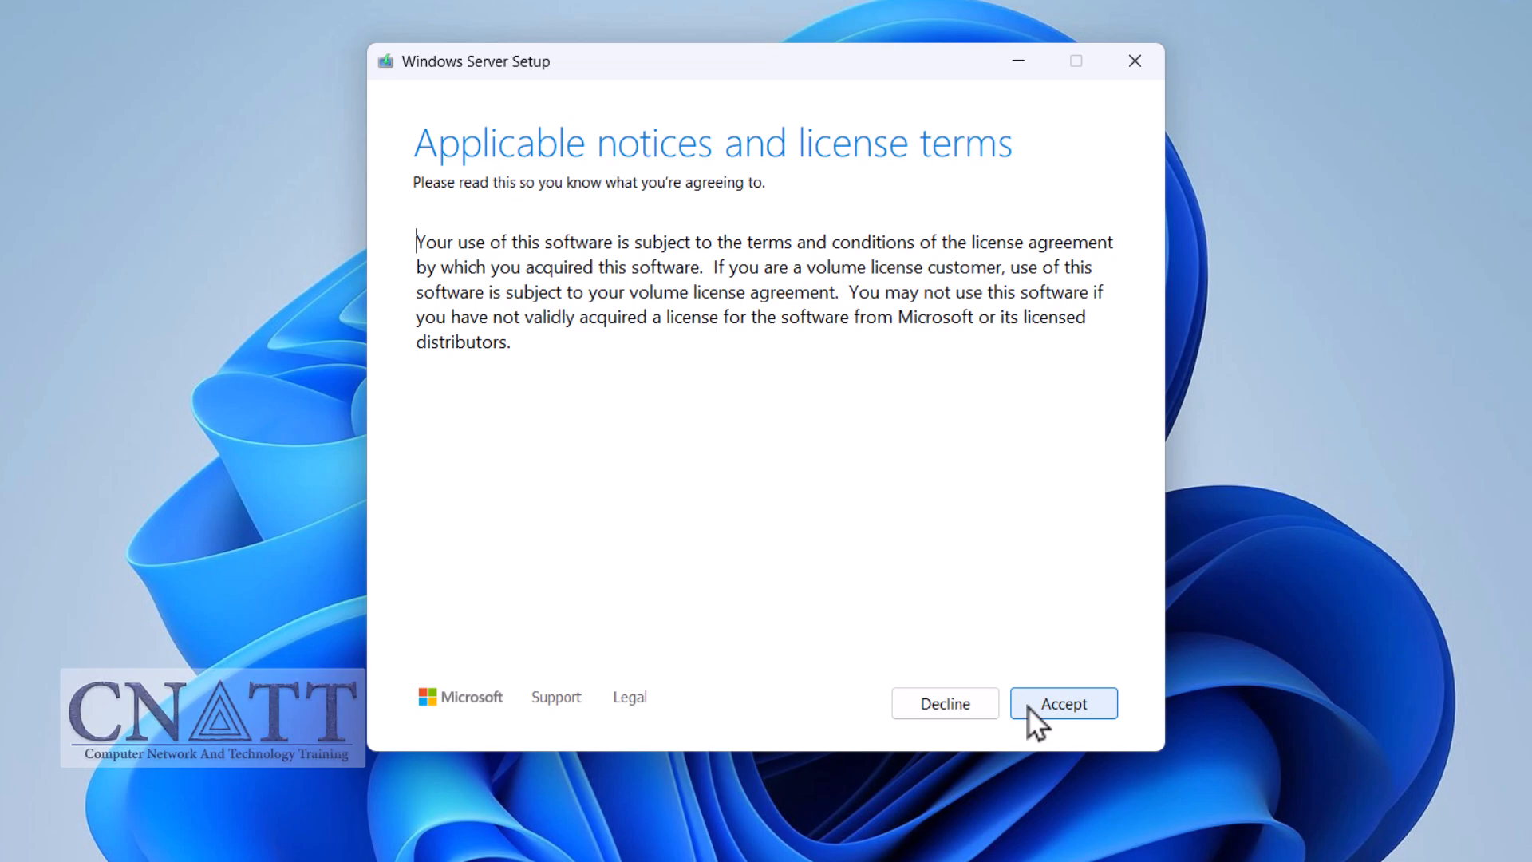
Step: Accept the license terms and install Windows 11 Pro with Keep files, settings, and apps, reviewing the device privacy settings after the upgrade
click(1069, 702)
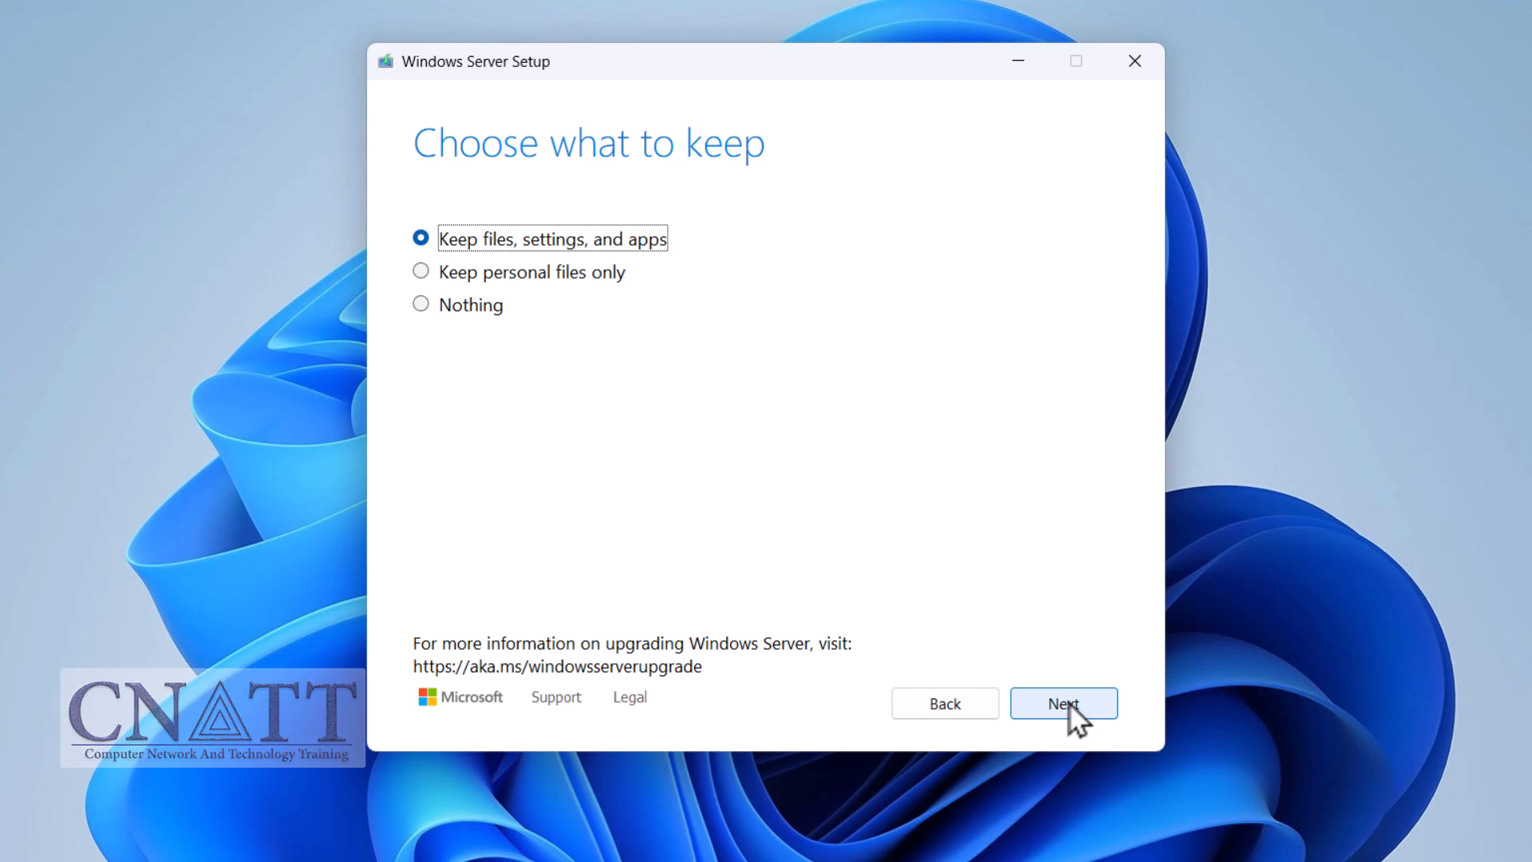
click(1065, 703)
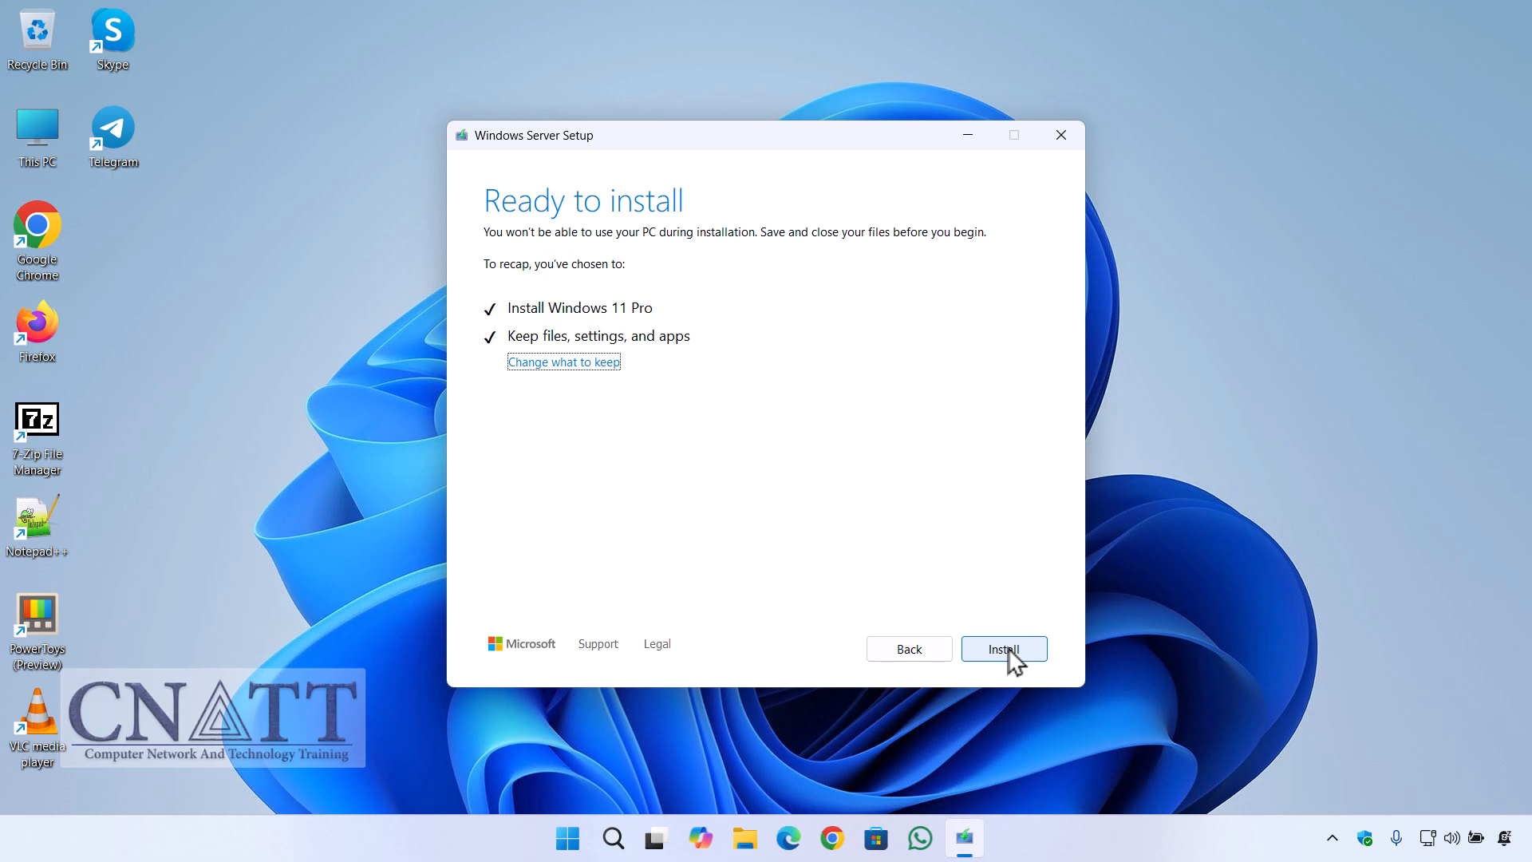
click(1008, 648)
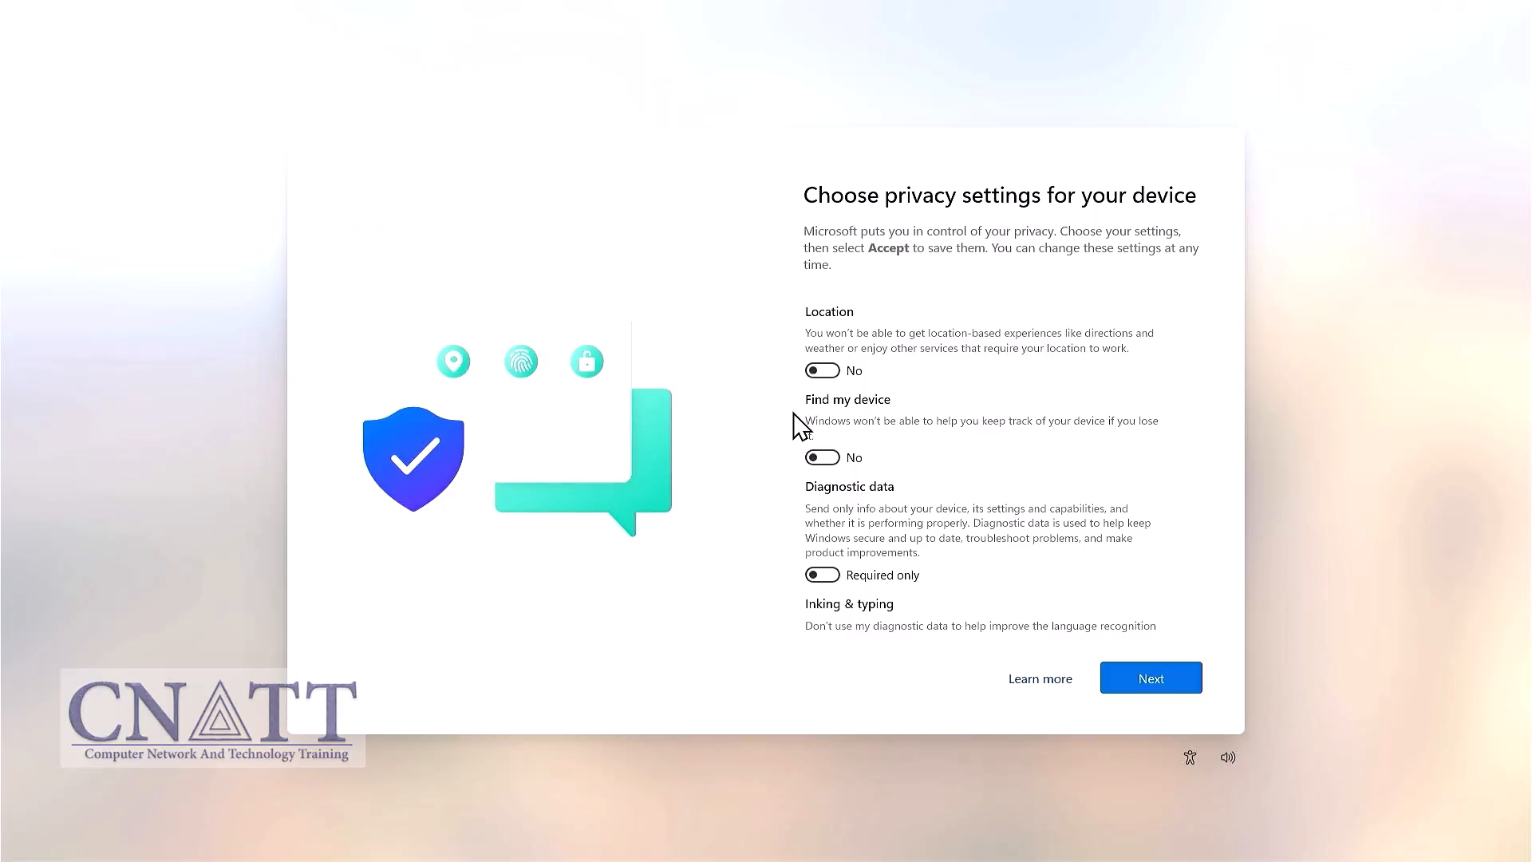
scroll(1197, 530, down, 3)
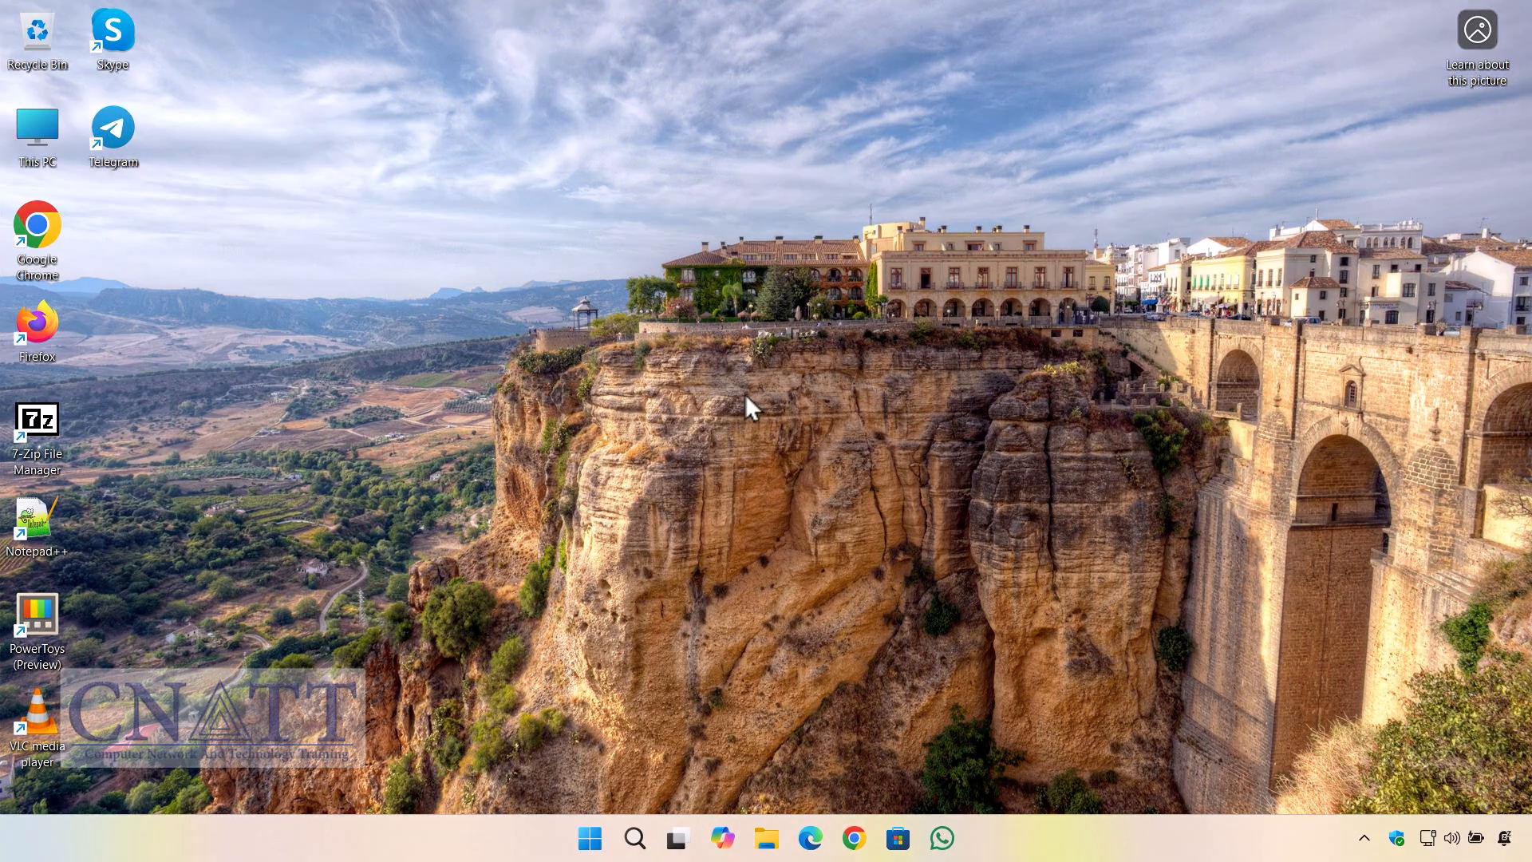
Step: Examine the device and Windows specifications on the System About page, and close Settings
right_click(589, 835)
click(660, 368)
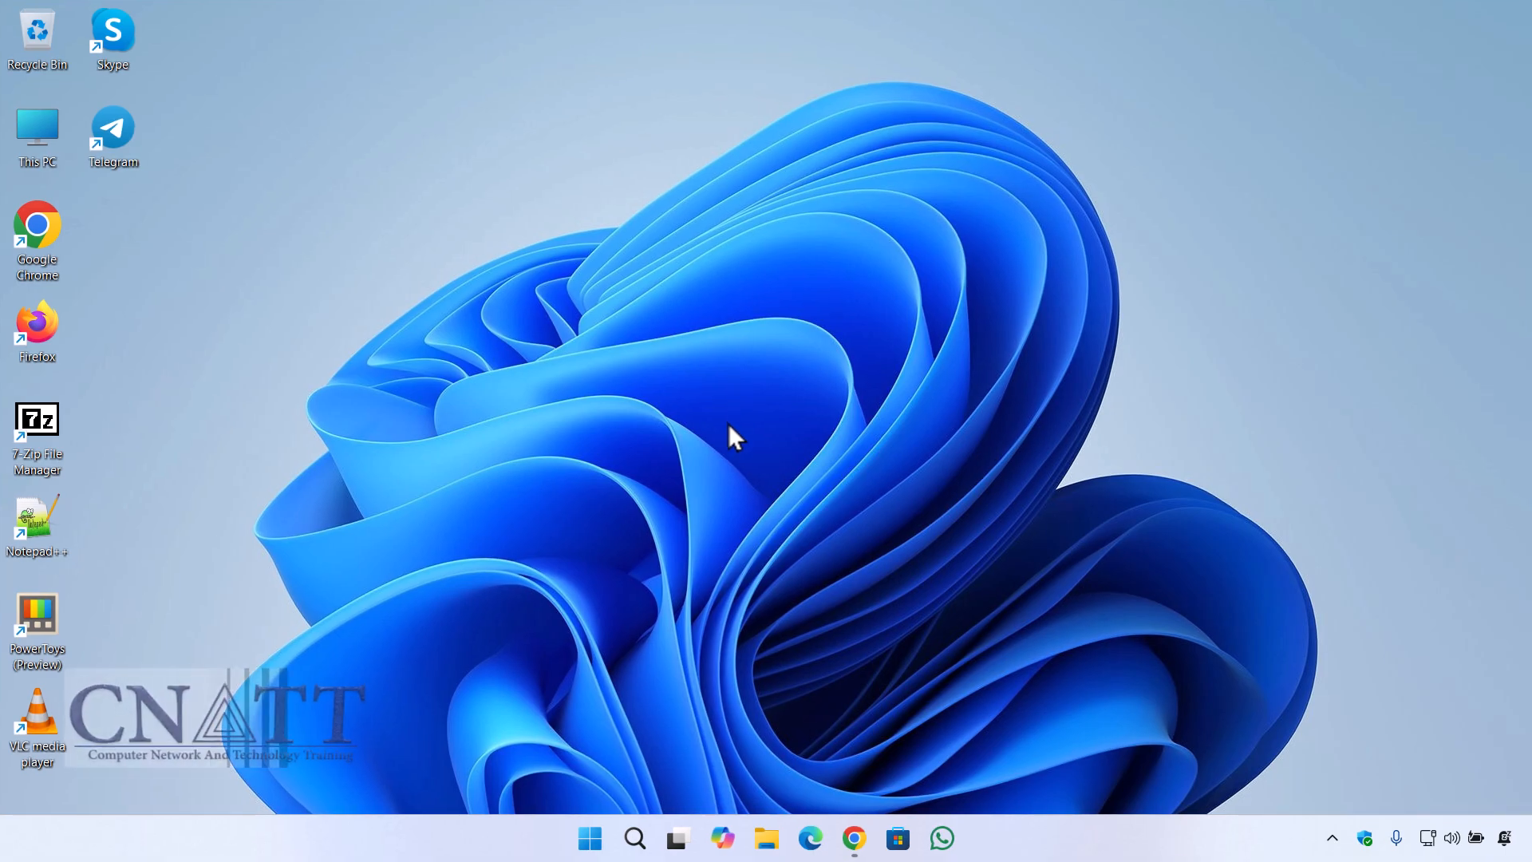
right_click(592, 840)
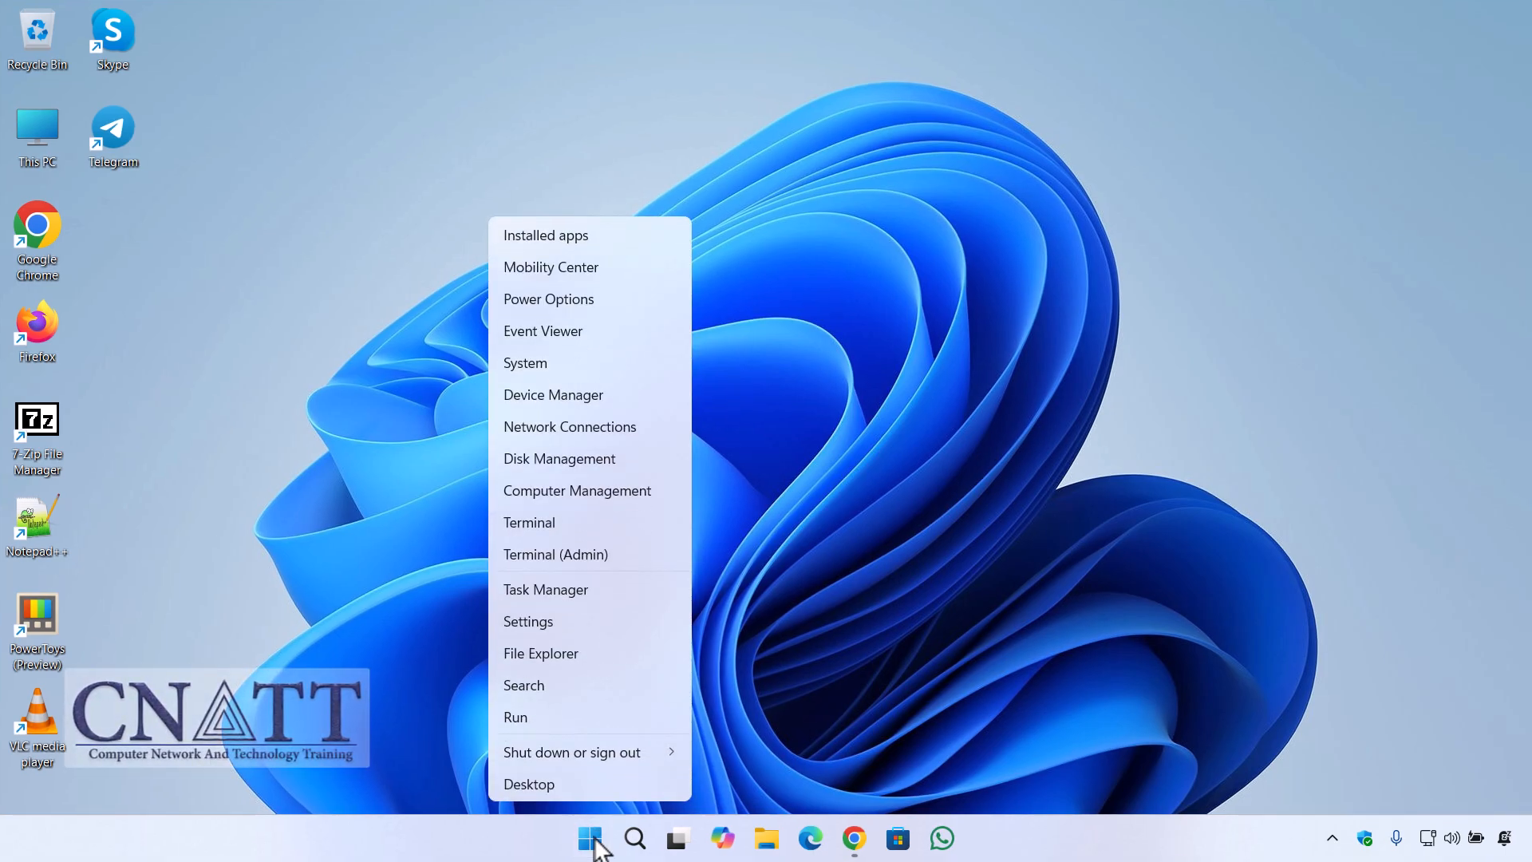
click(656, 361)
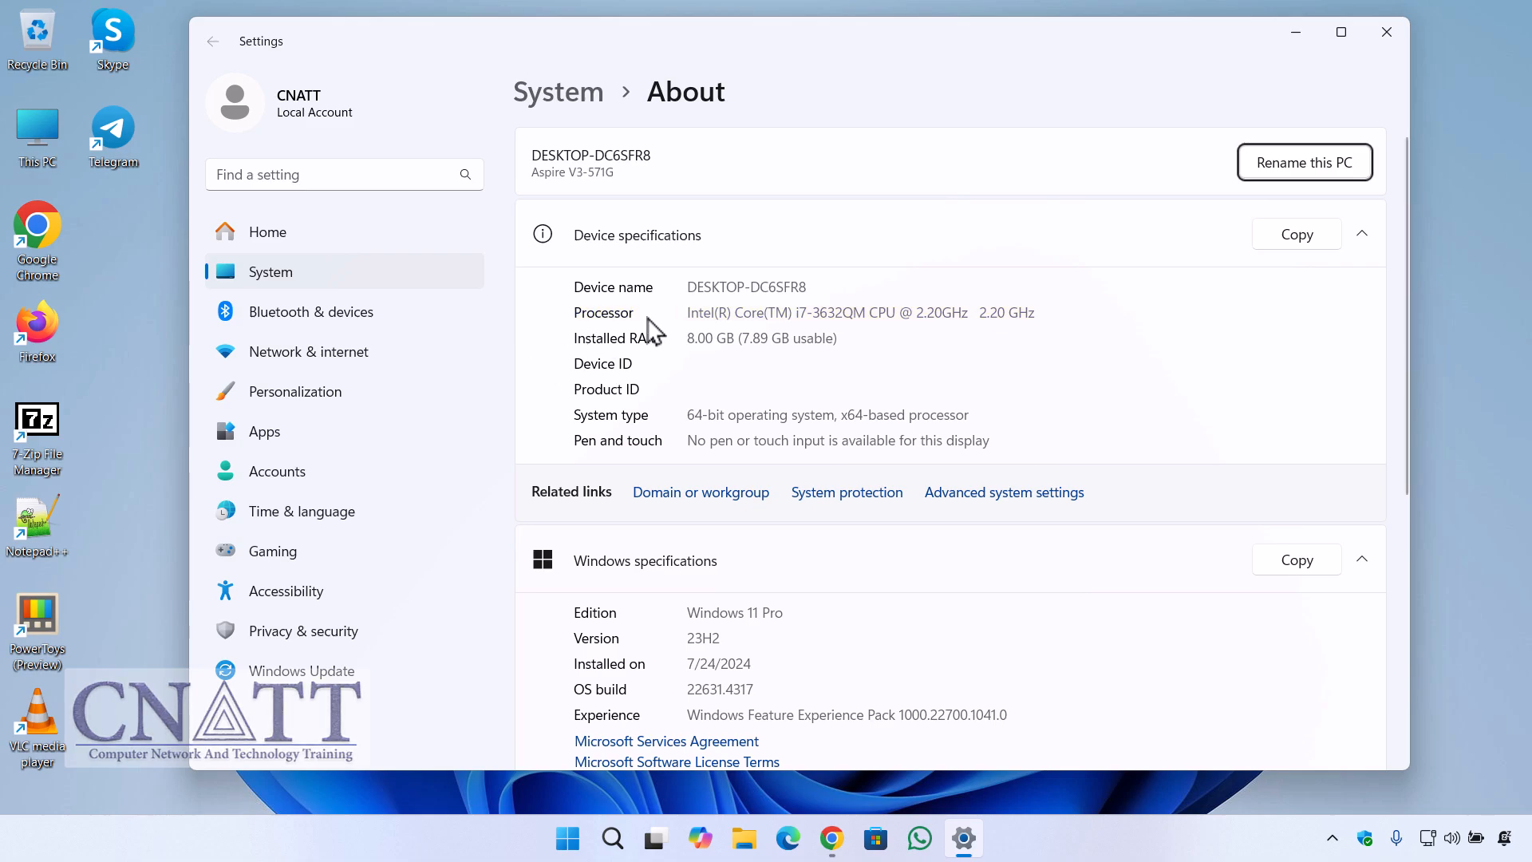
click(1387, 33)
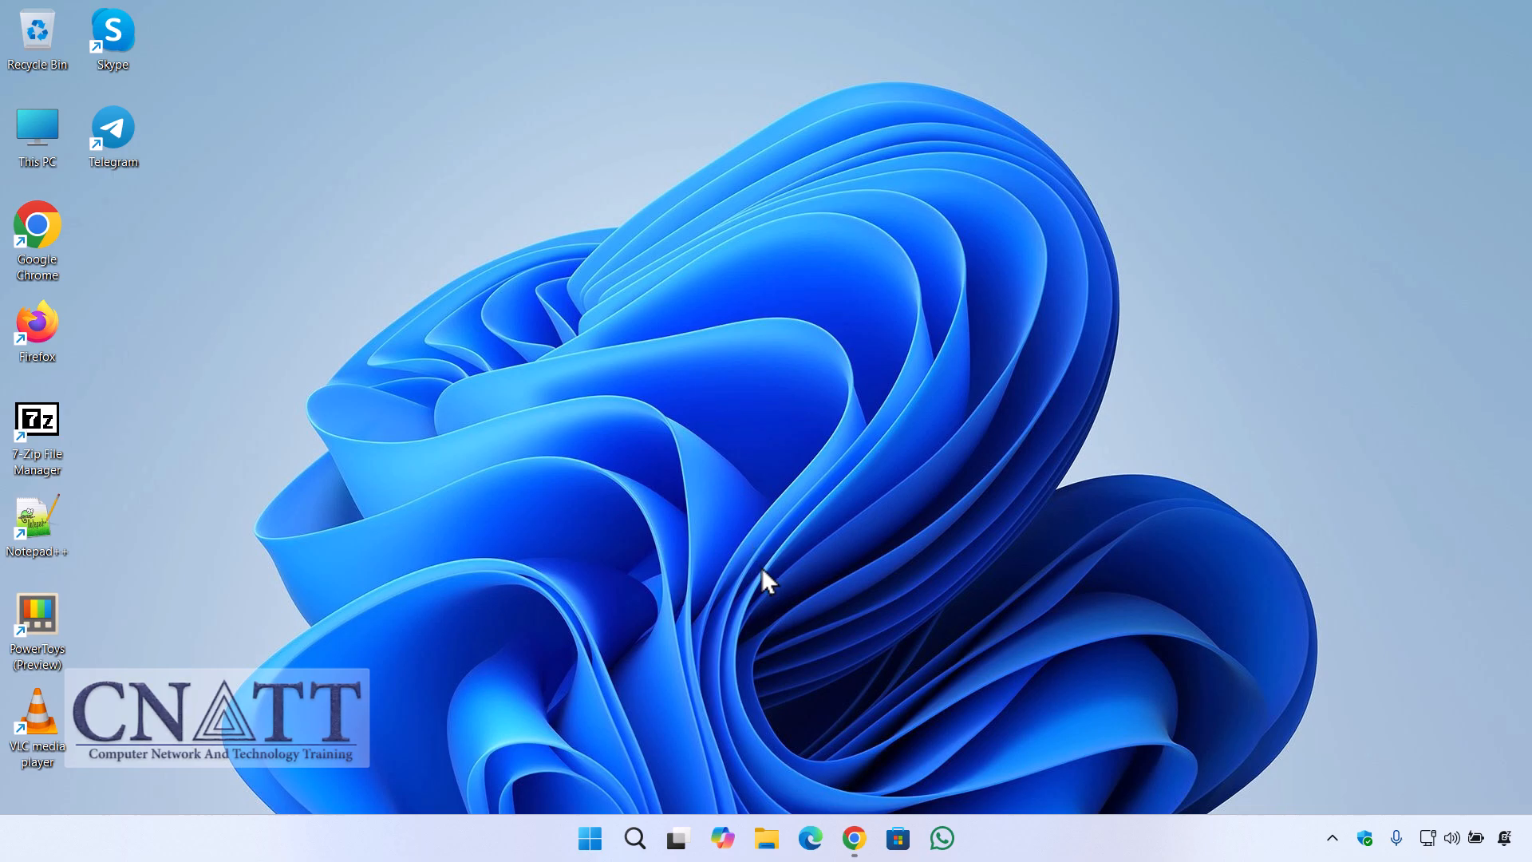
Step: Switch to Chrome, copy all the reg.exe commands from the pastebin.com/raw/ZFYWfMhK page, and close the browser
click(842, 836)
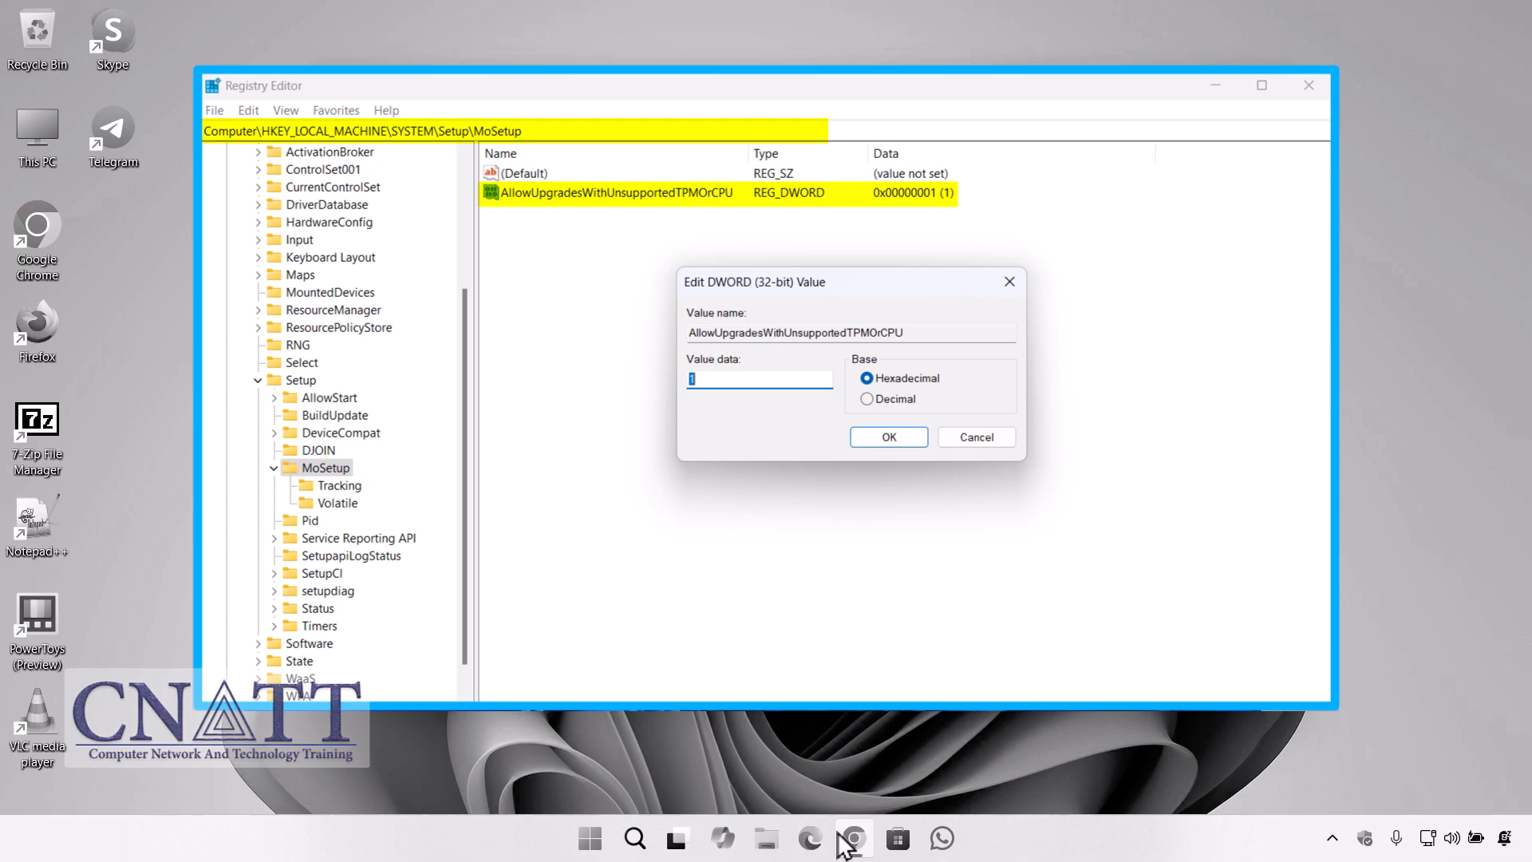
click(850, 838)
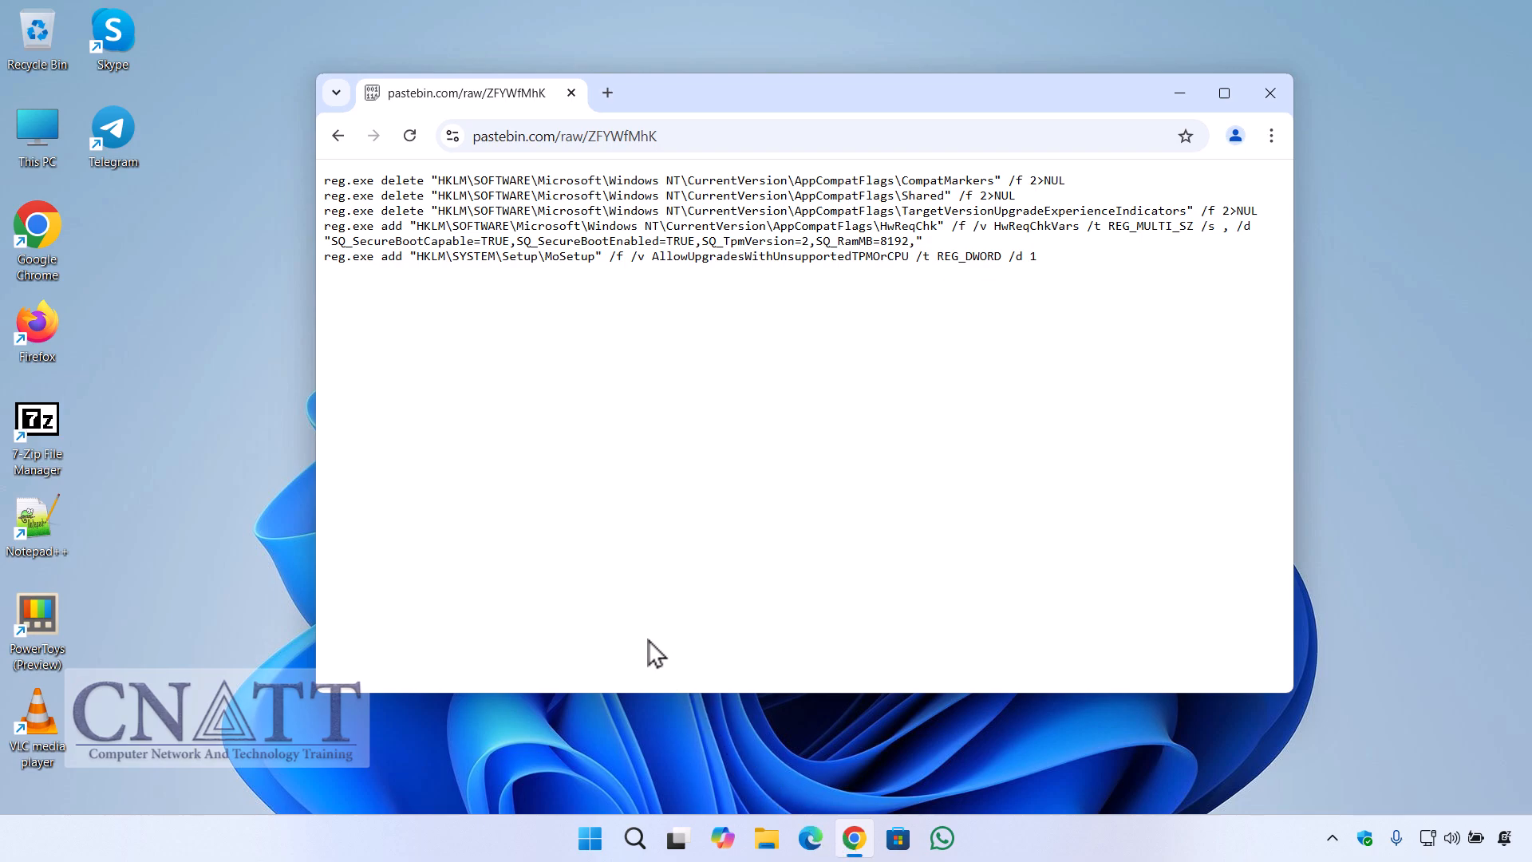
drag(326, 182, 1084, 269)
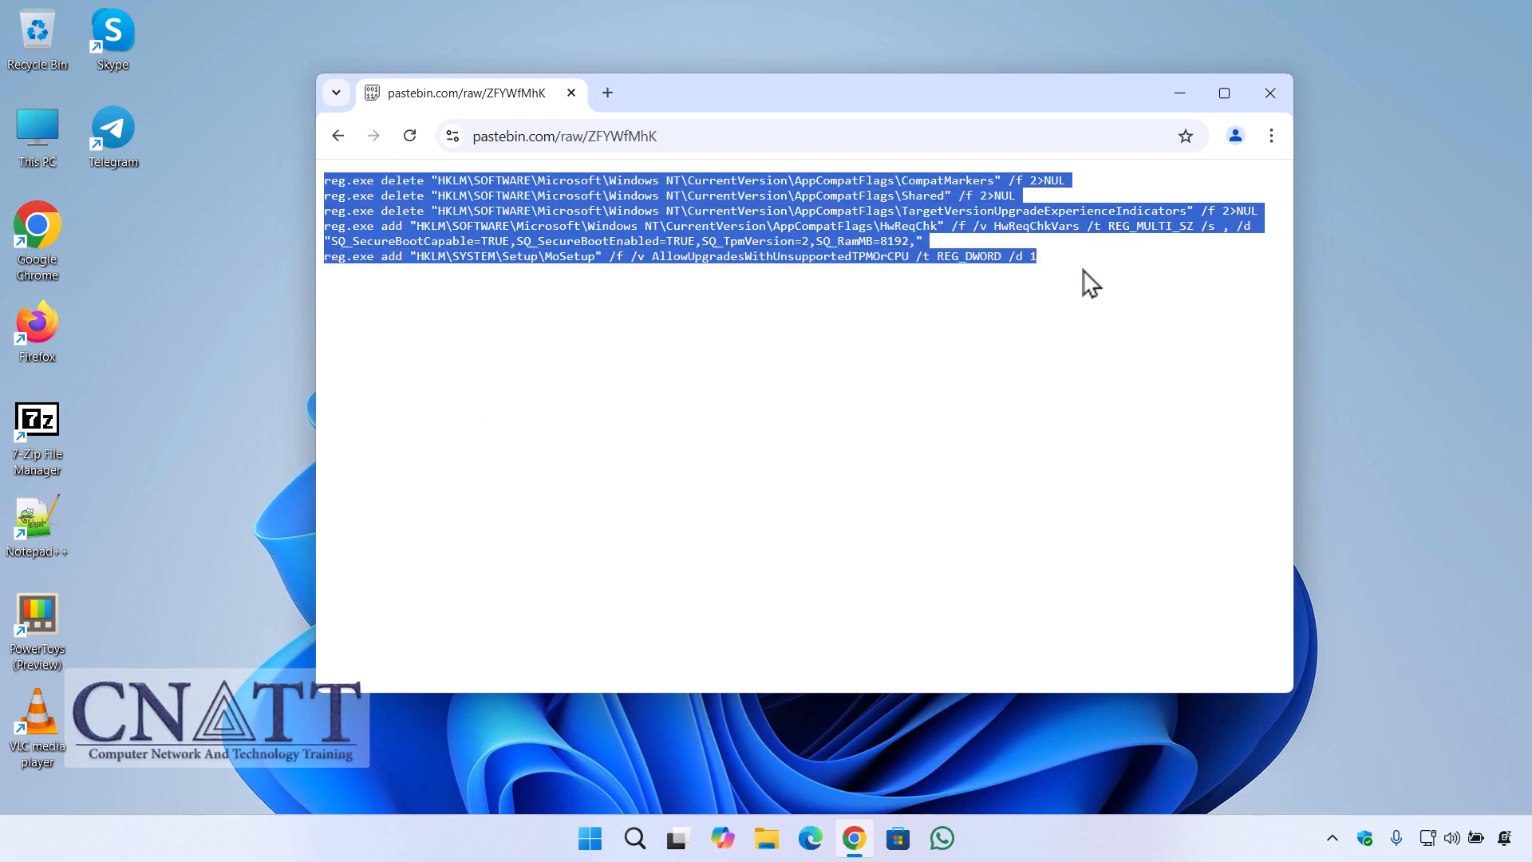
right_click(827, 289)
click(851, 319)
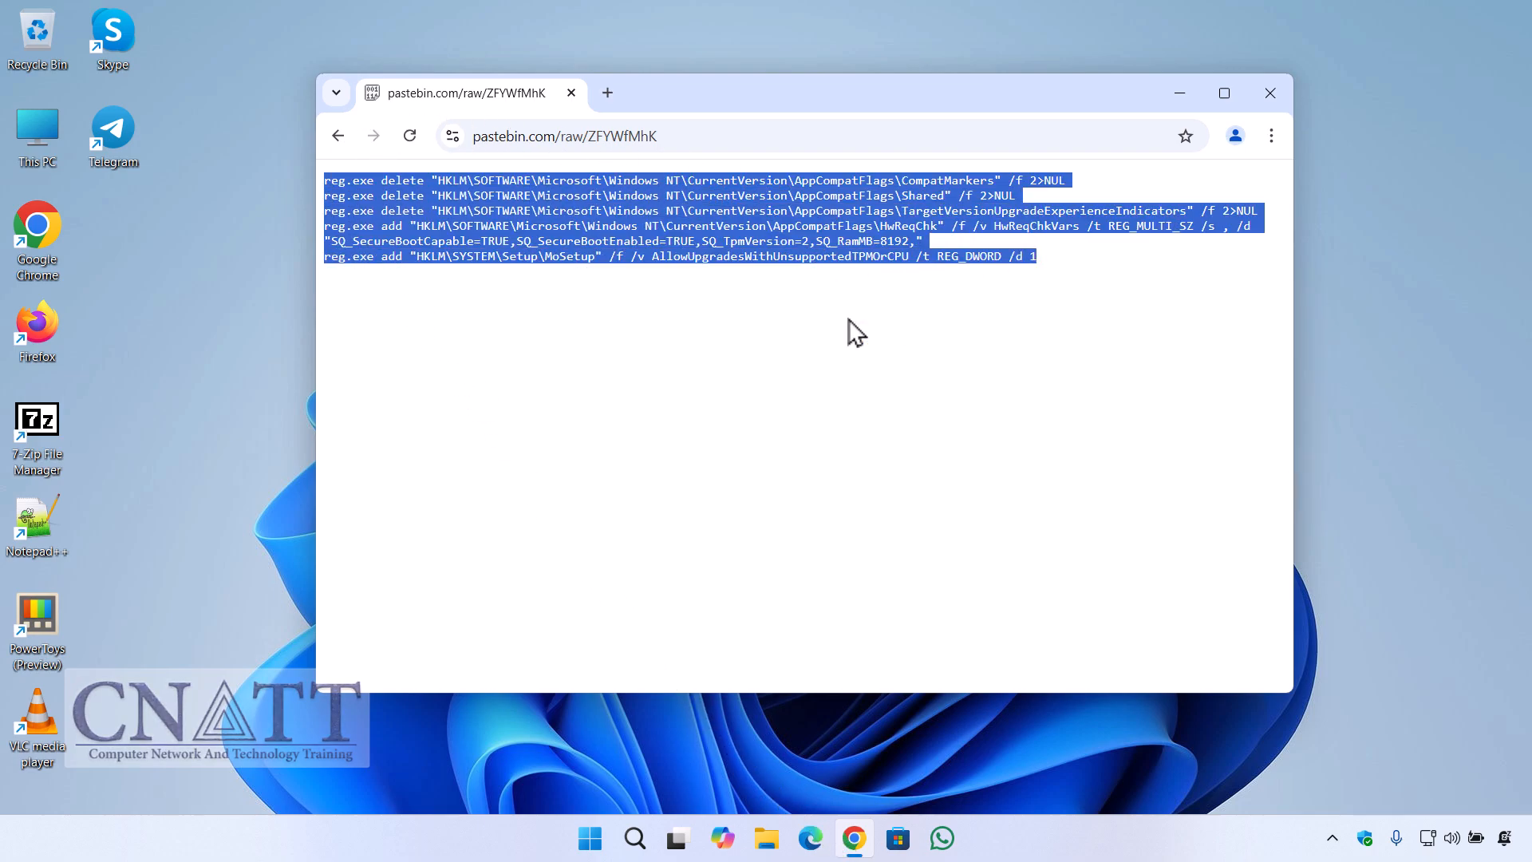
click(1256, 109)
Step: Search for cmd and open Command Prompt as administrator, allowing it to make changes
click(595, 840)
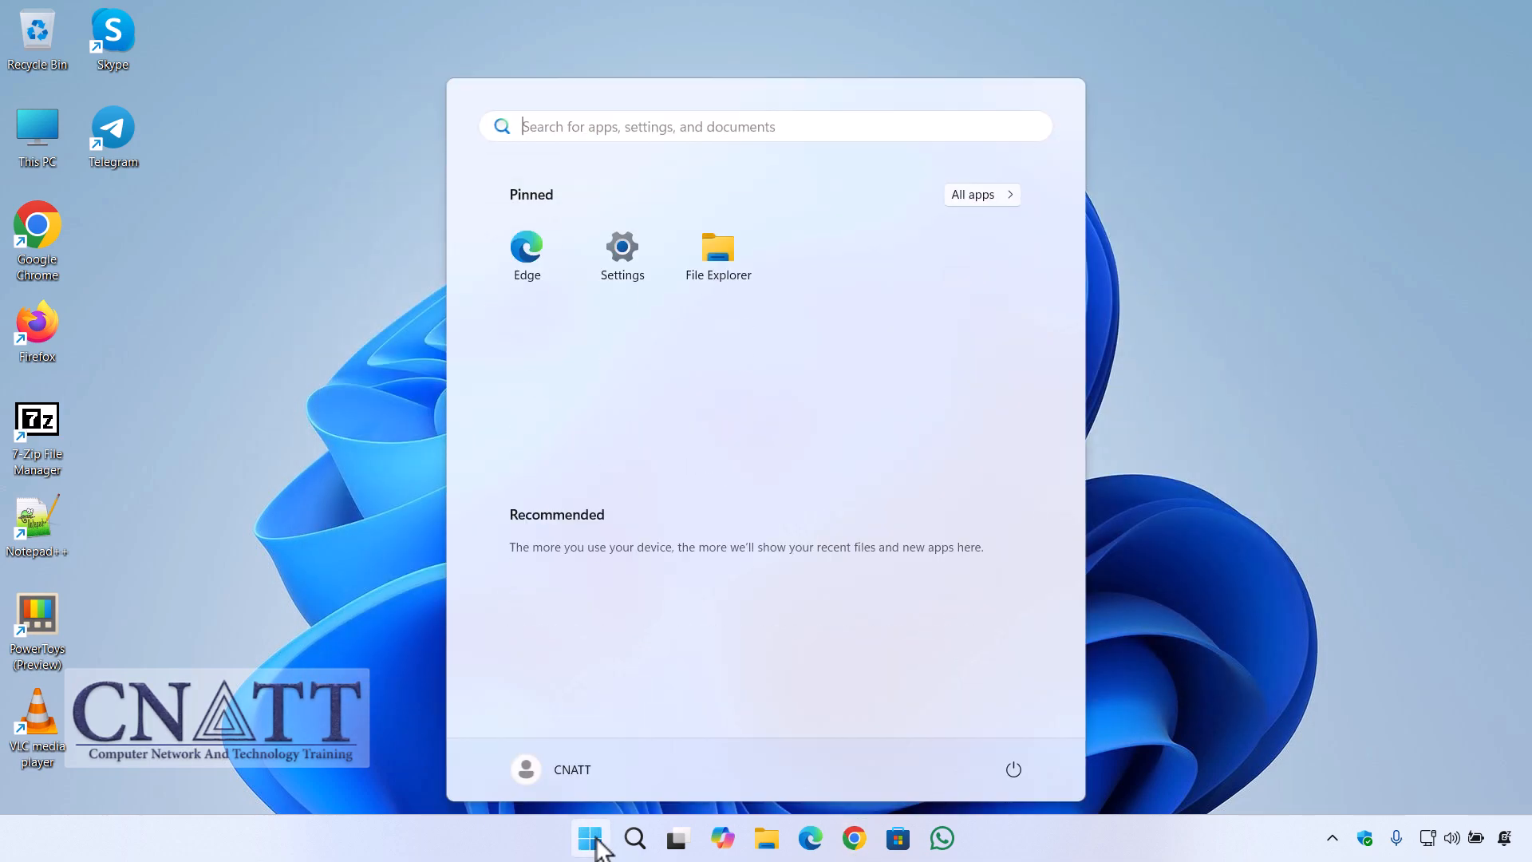
text(cmd)
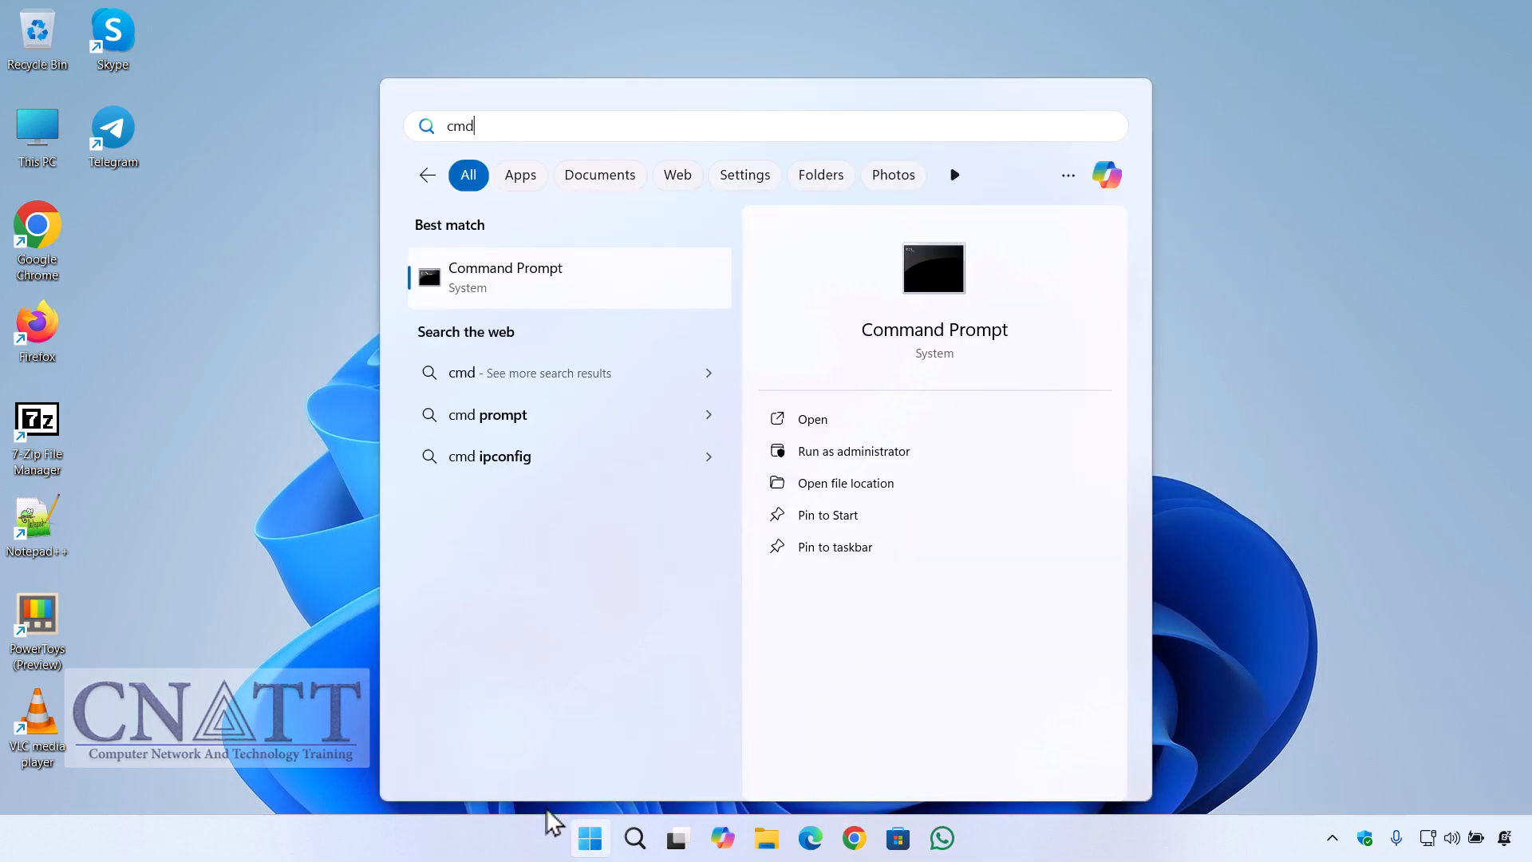
right_click(598, 288)
click(686, 298)
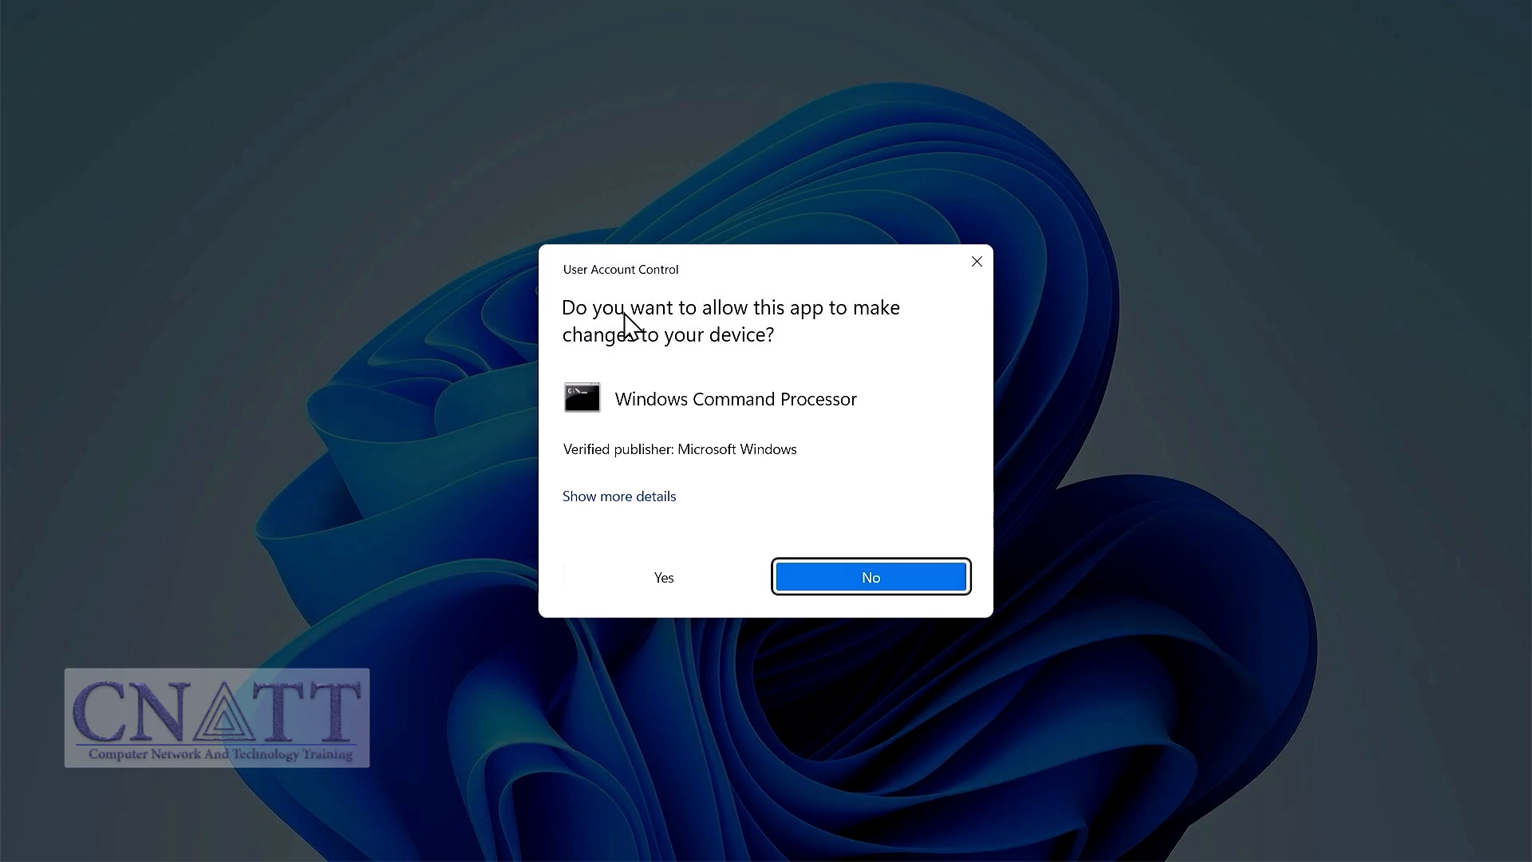
click(661, 586)
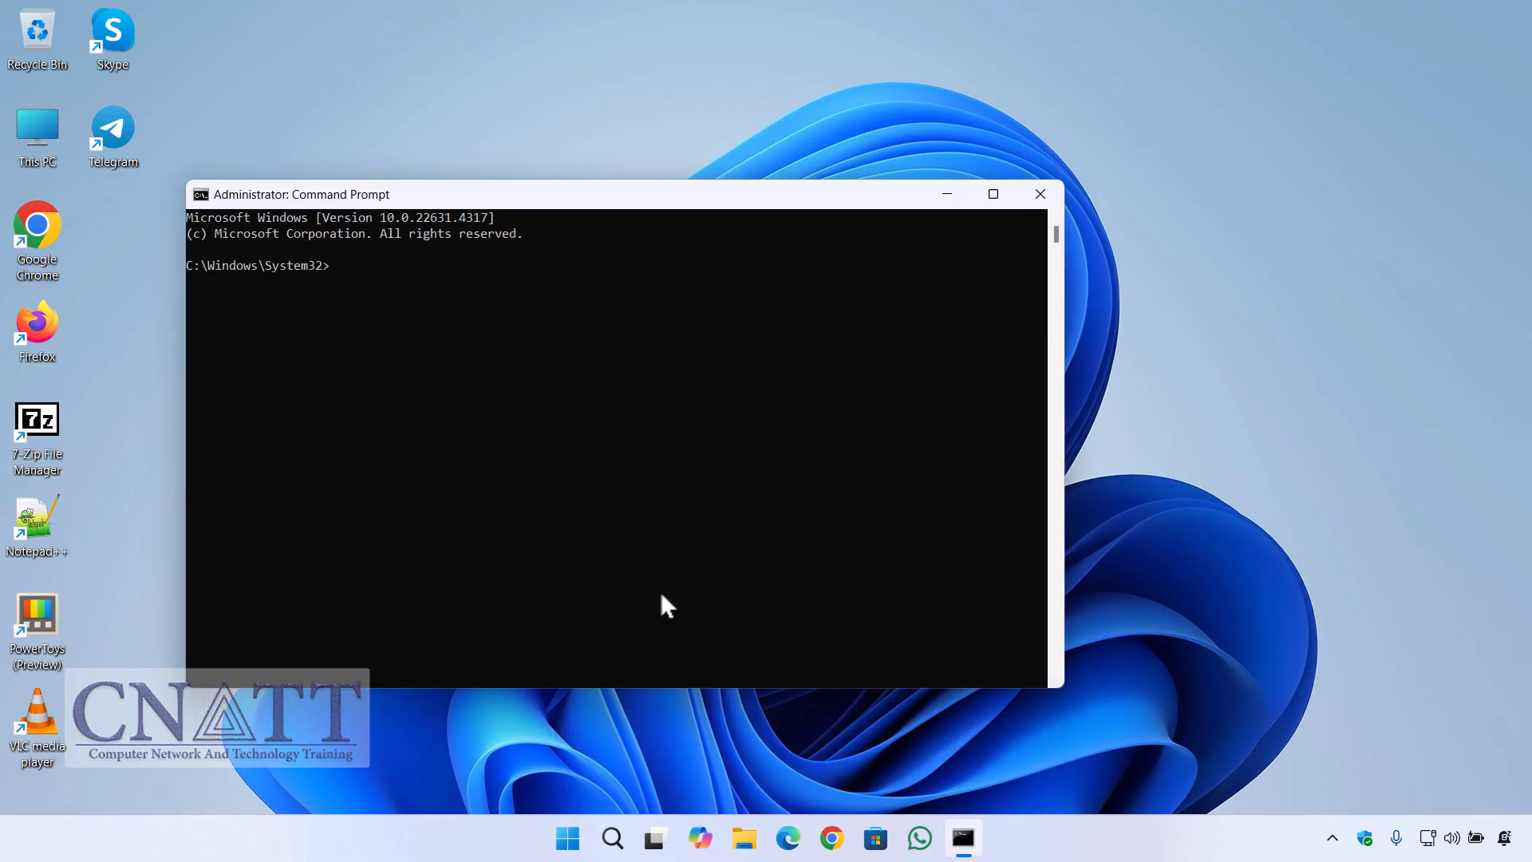
Step: Paste and run the copied reg.exe commands in the elevated Command Prompt, and close it
key(ctrl+v)
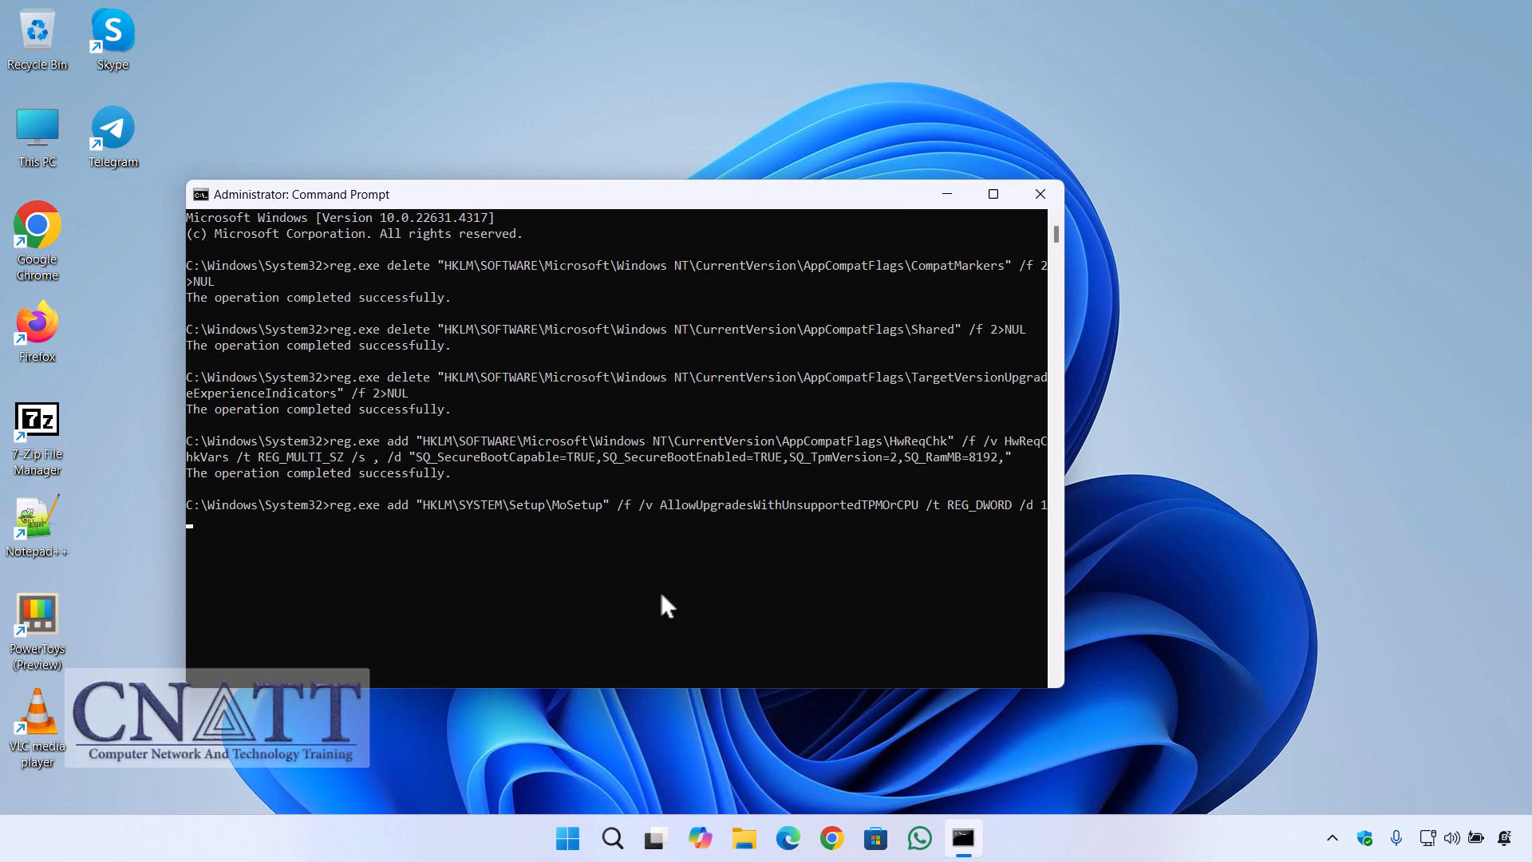
key(Return)
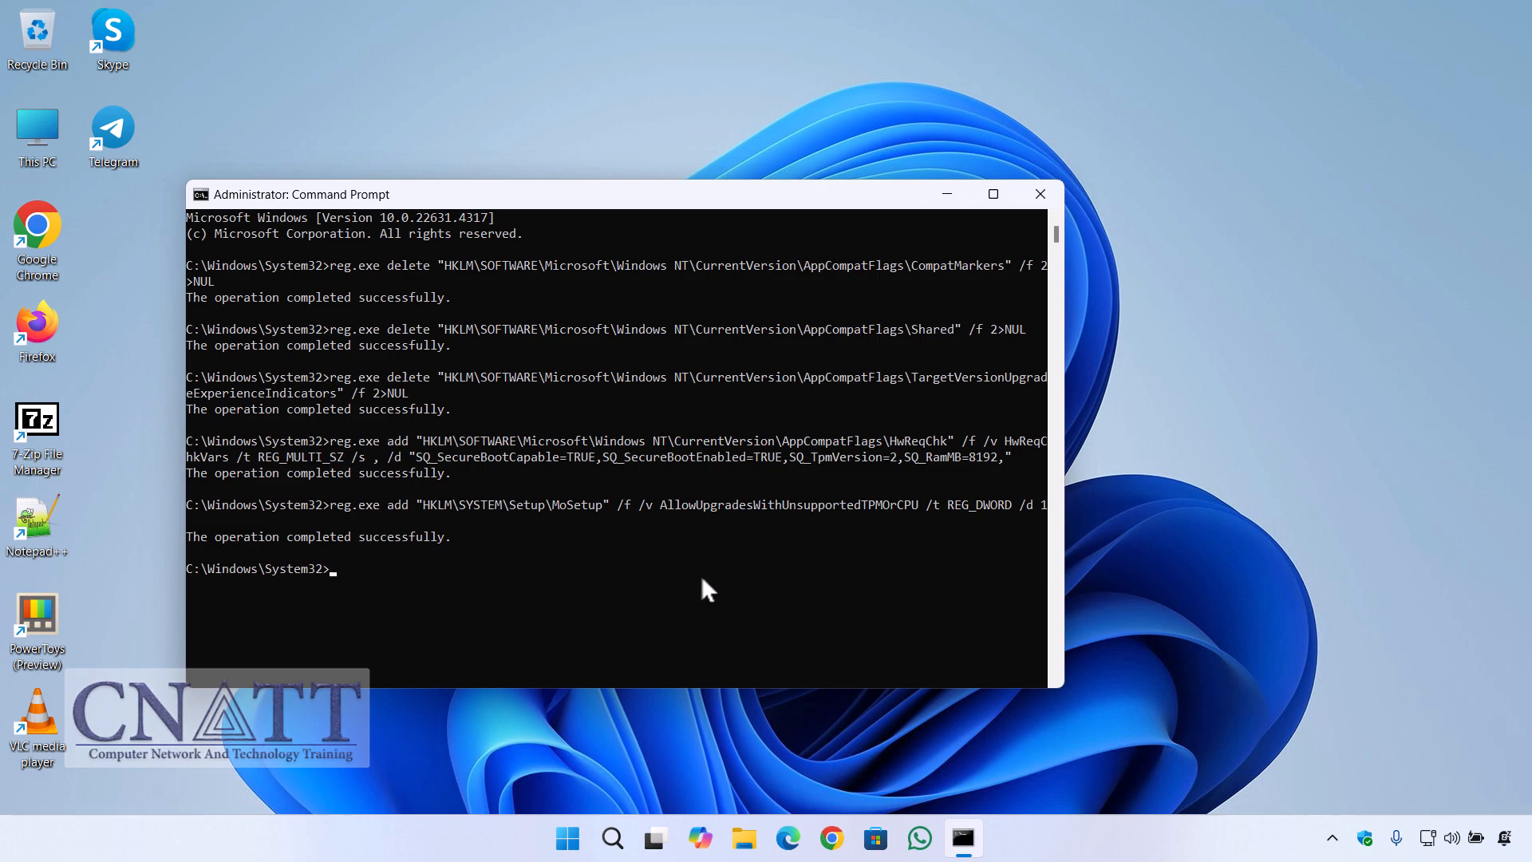
click(1030, 199)
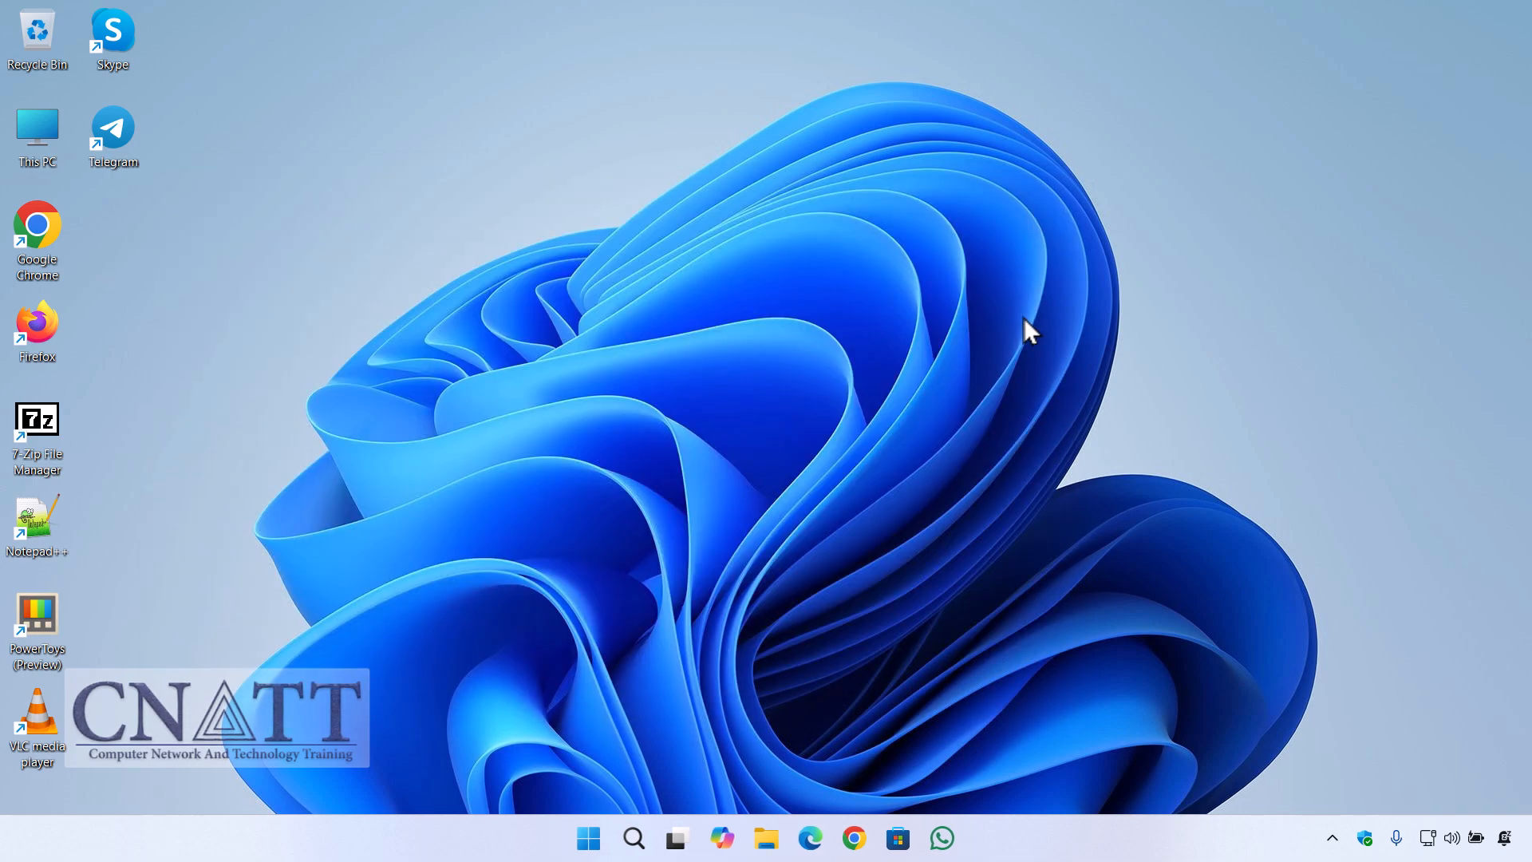
Step: Mount the Win11_24H2_English_x64 disc image from the Downloads folder, accepting the security warning
right_click(766, 834)
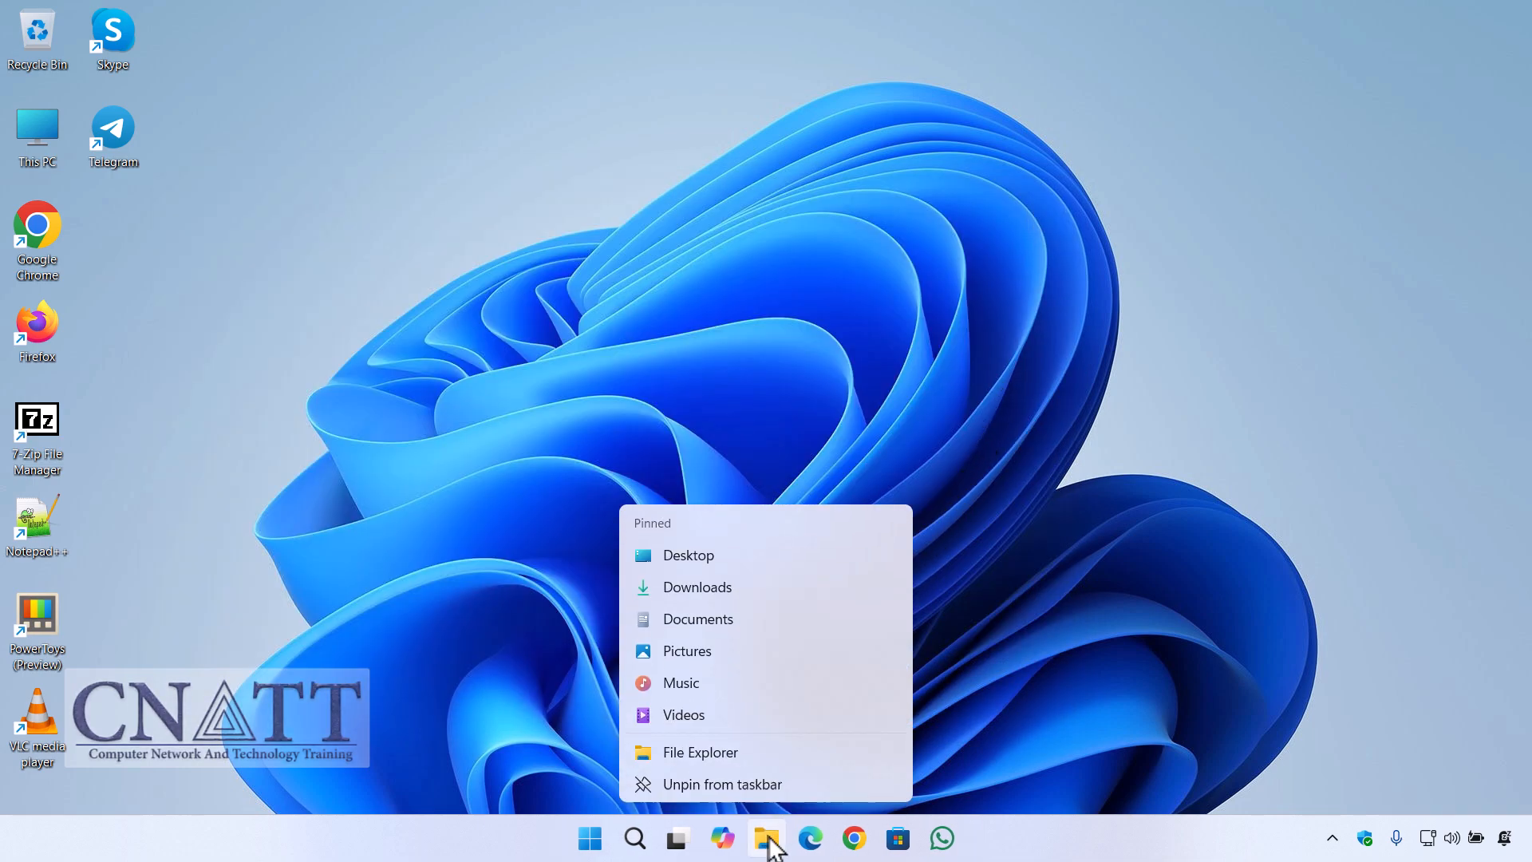
click(782, 589)
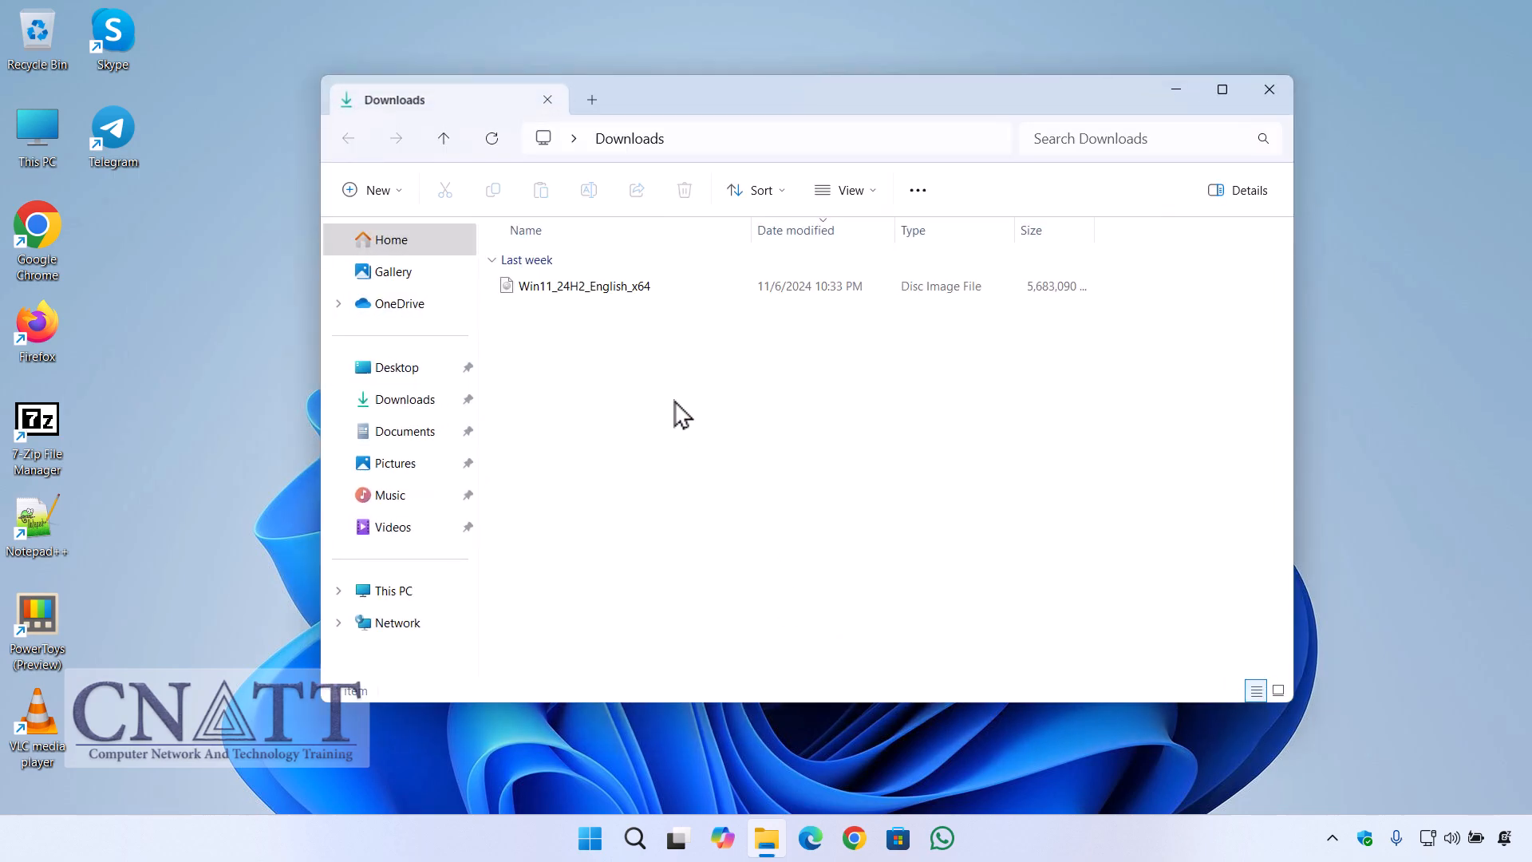
click(607, 299)
right_click(558, 286)
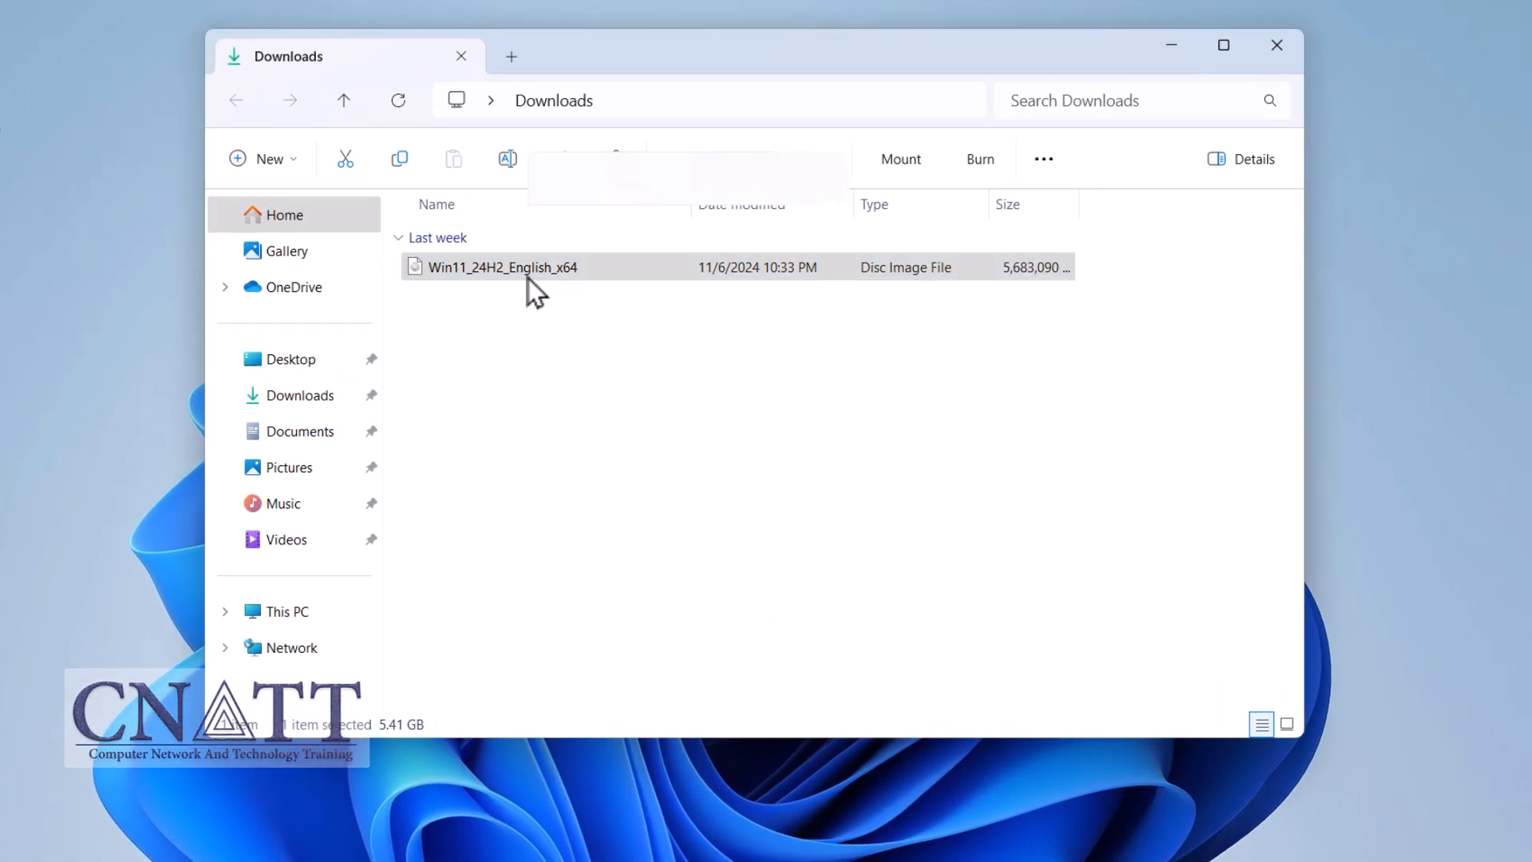
click(576, 236)
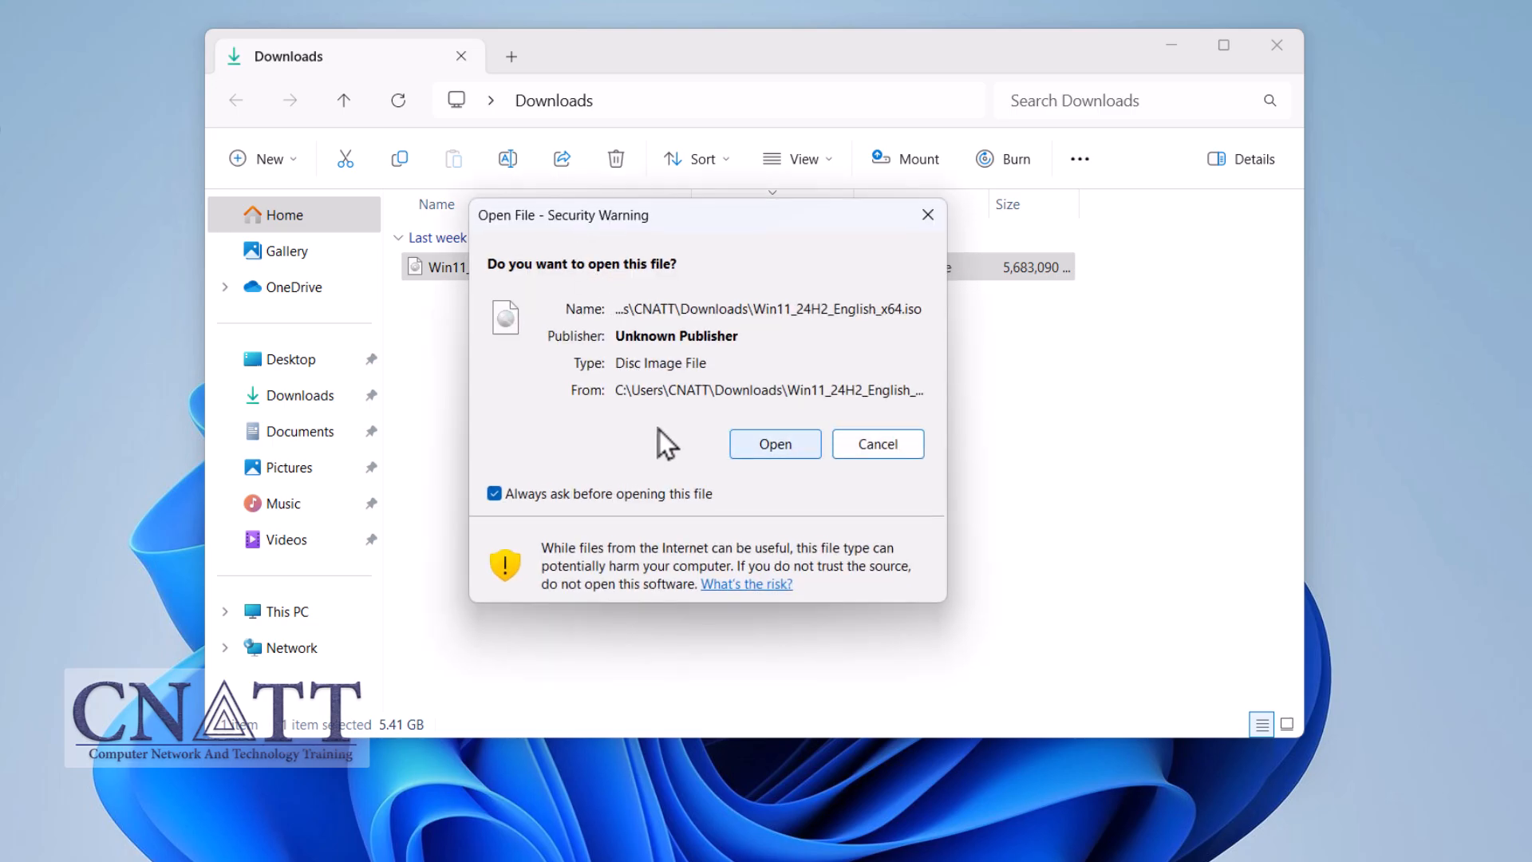
click(745, 446)
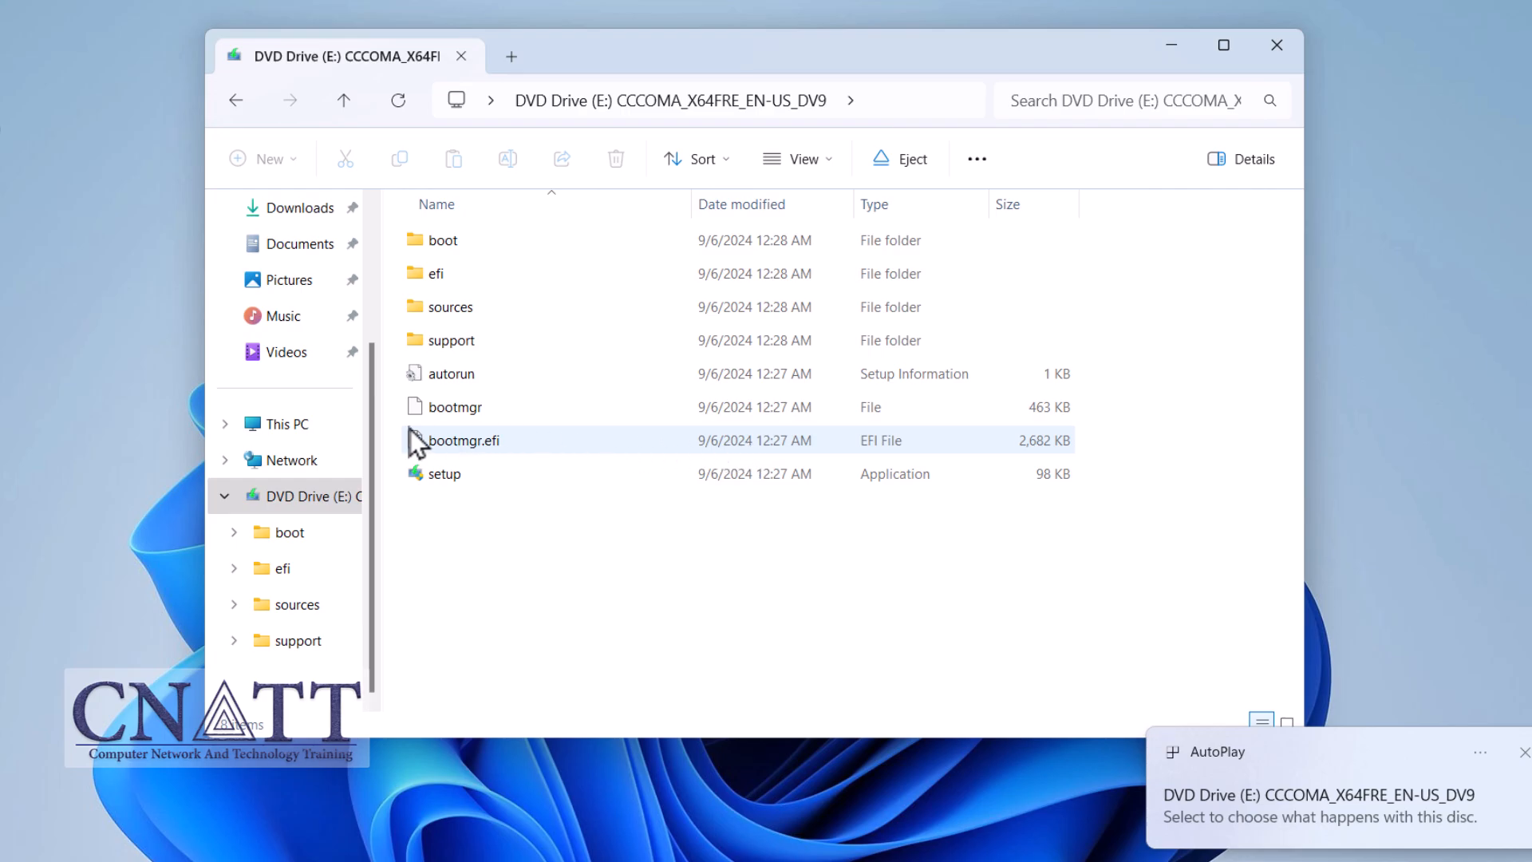
Step: Run setup from the mounted DVD Drive (E:) in This PC, allow it to make changes, and close the drive's folder window
click(319, 425)
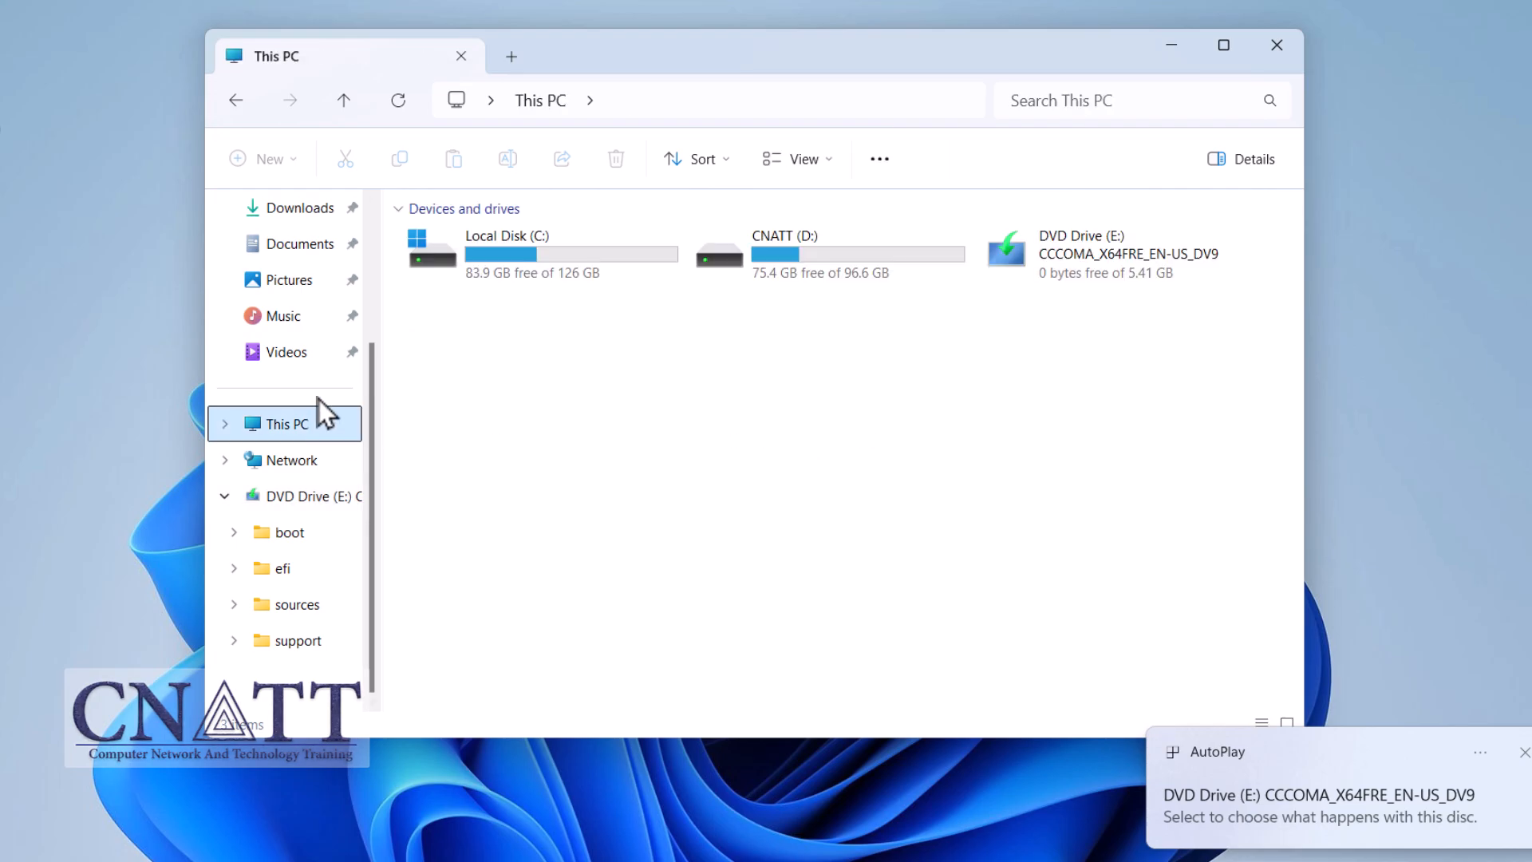
right_click(1043, 255)
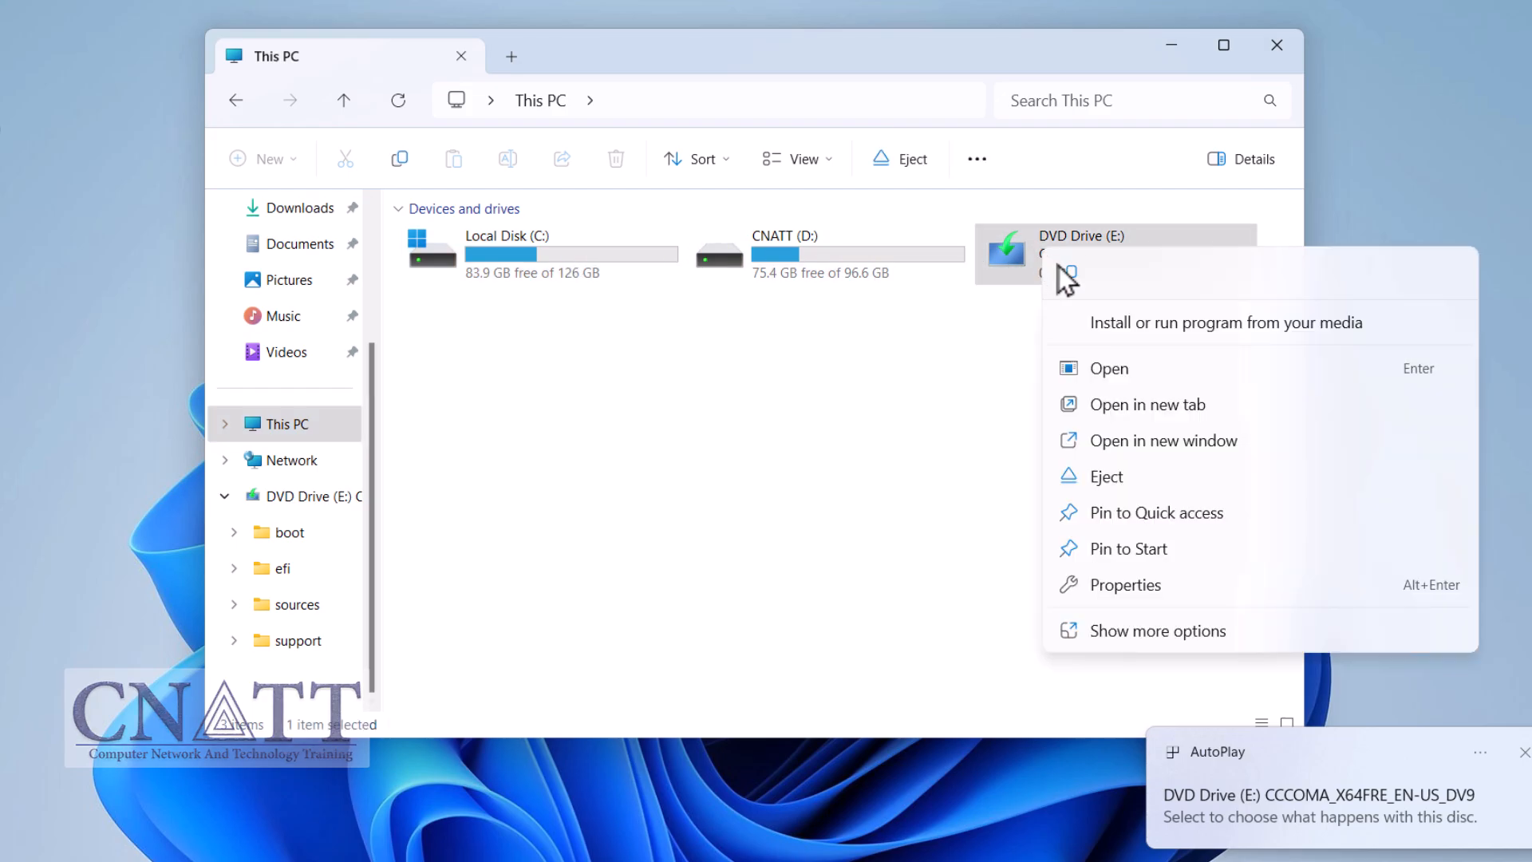
click(1095, 369)
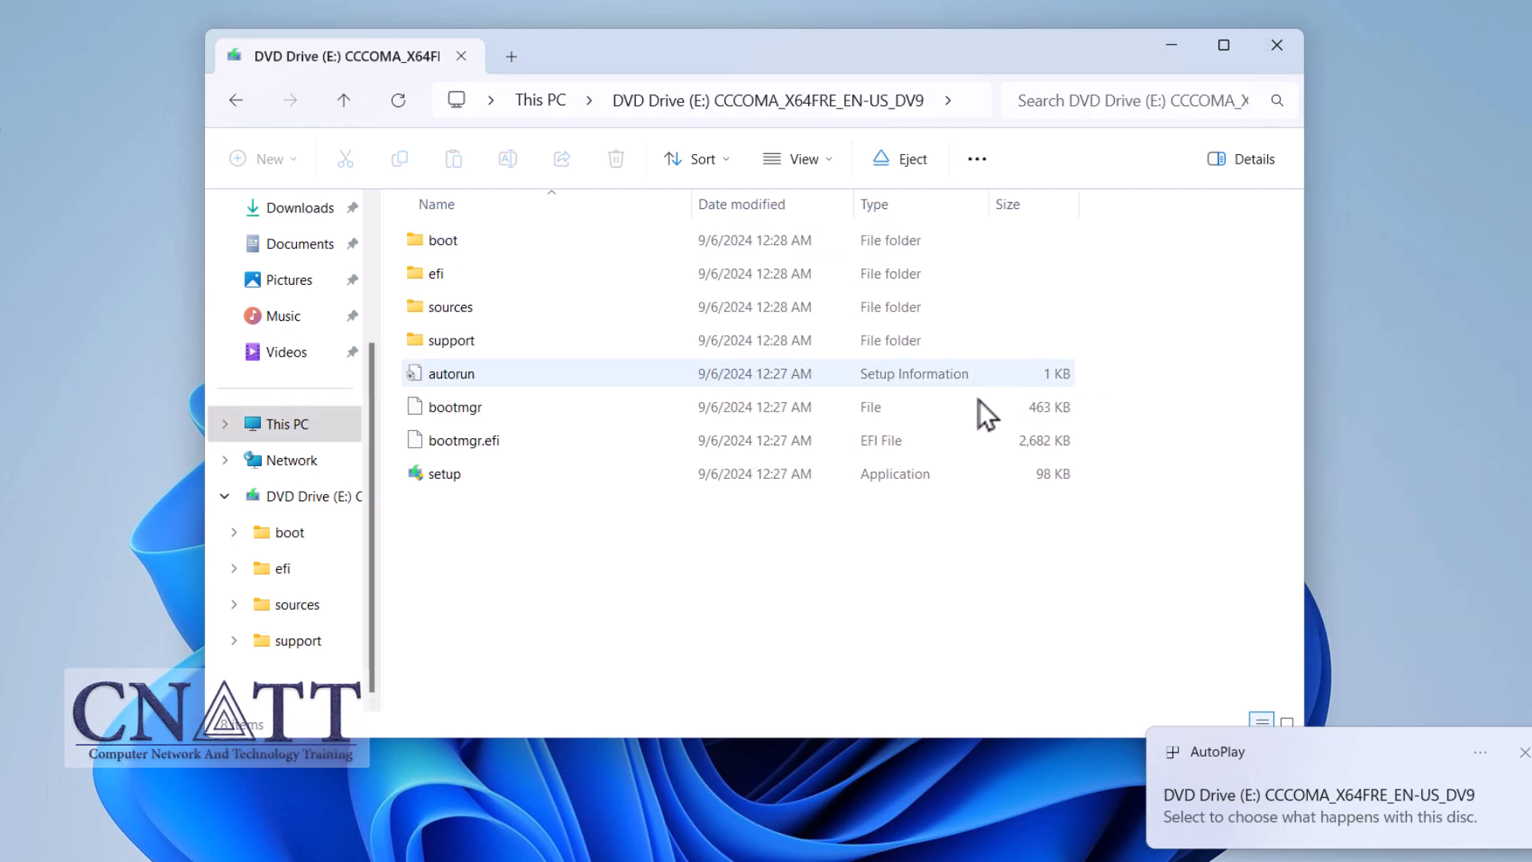
double_click(460, 479)
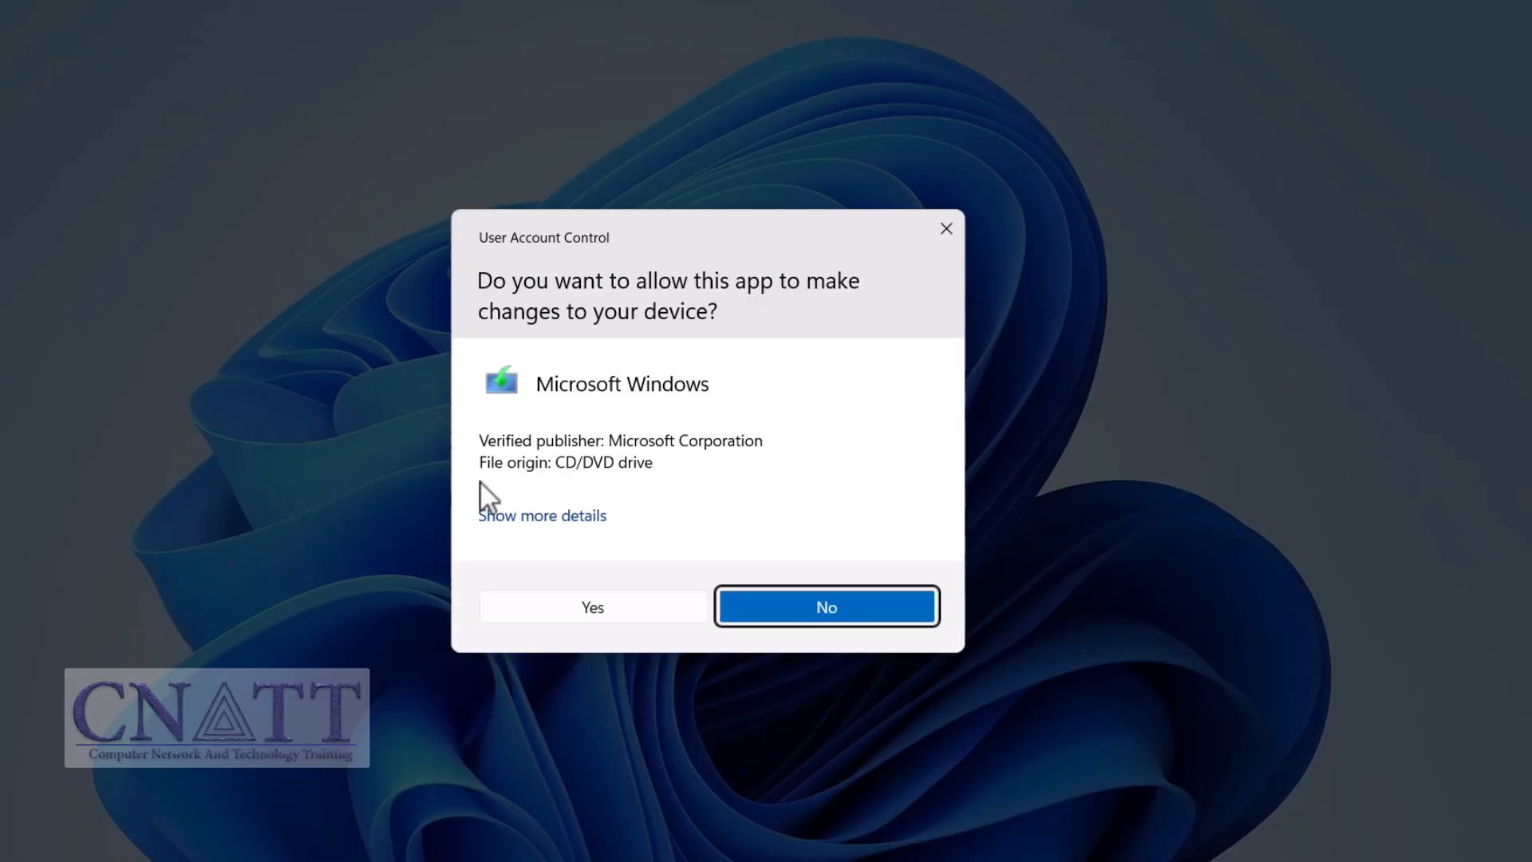
click(574, 616)
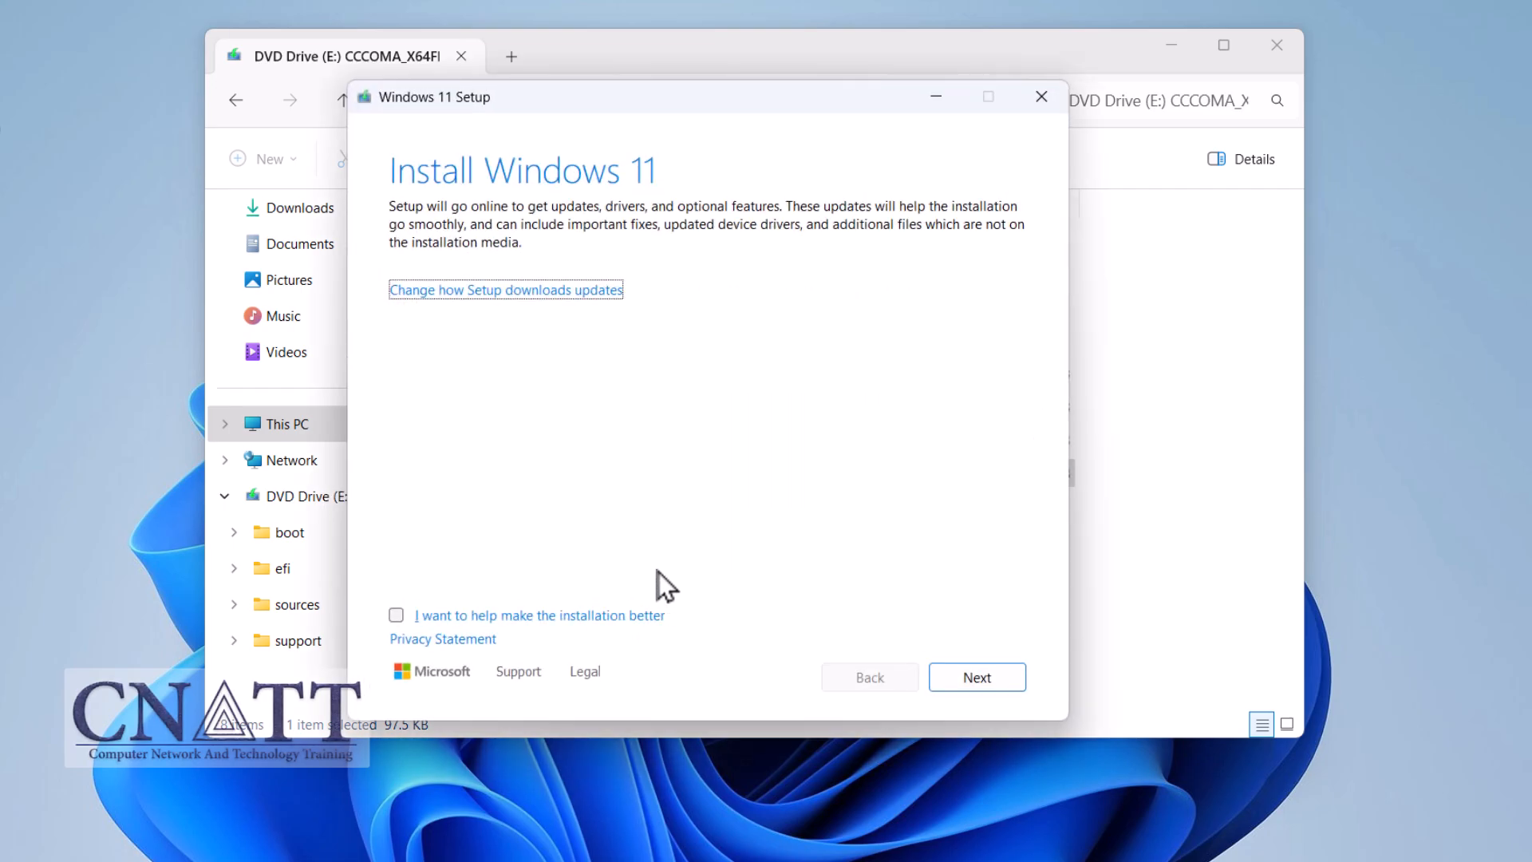
click(1275, 46)
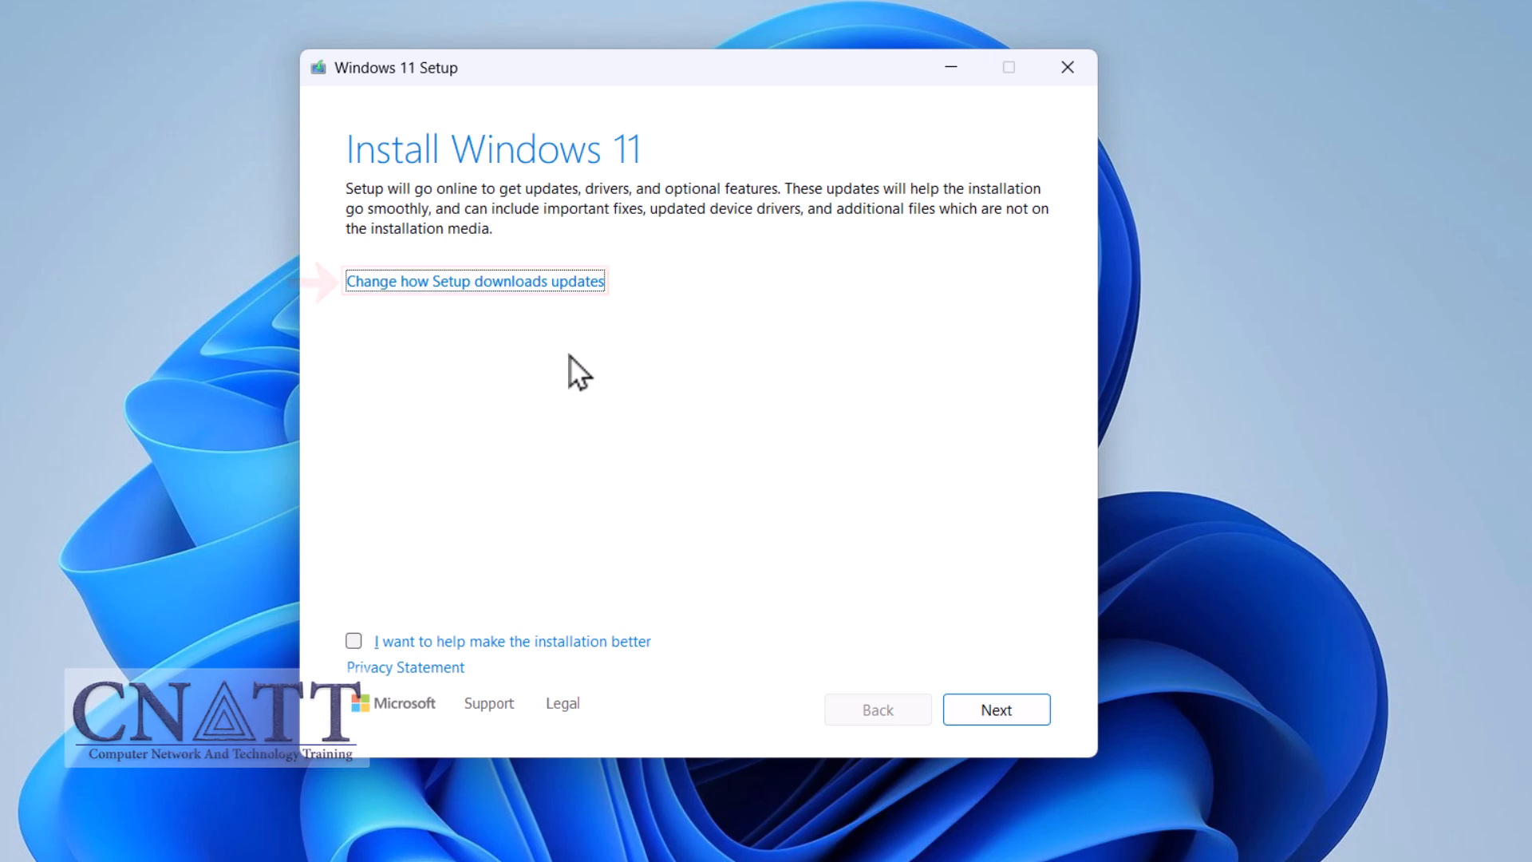
Step: Set Setup to download updates "Not right now" and accept the license terms
click(559, 308)
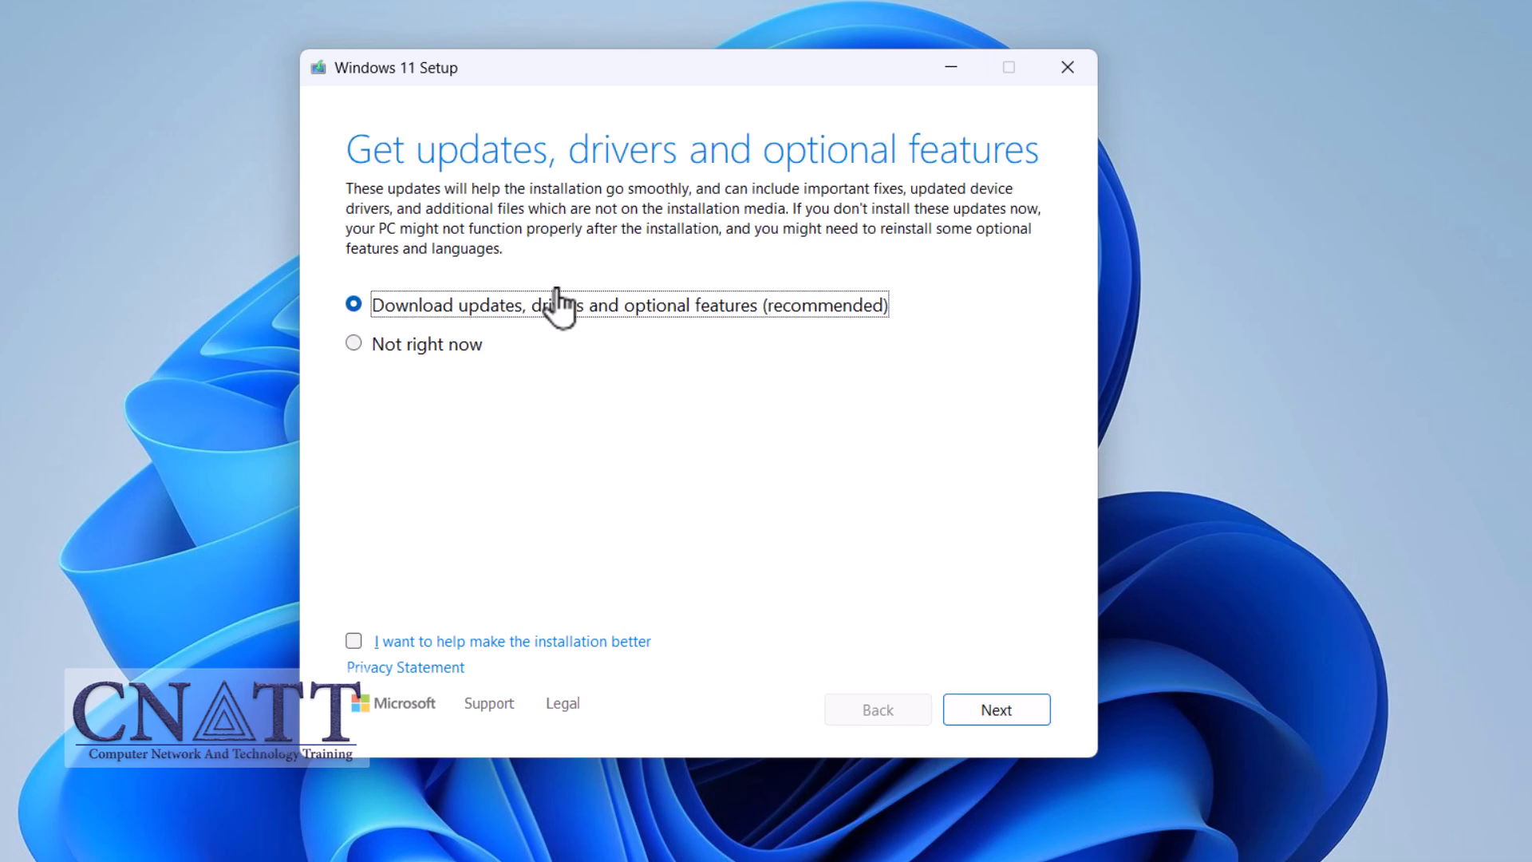
click(361, 350)
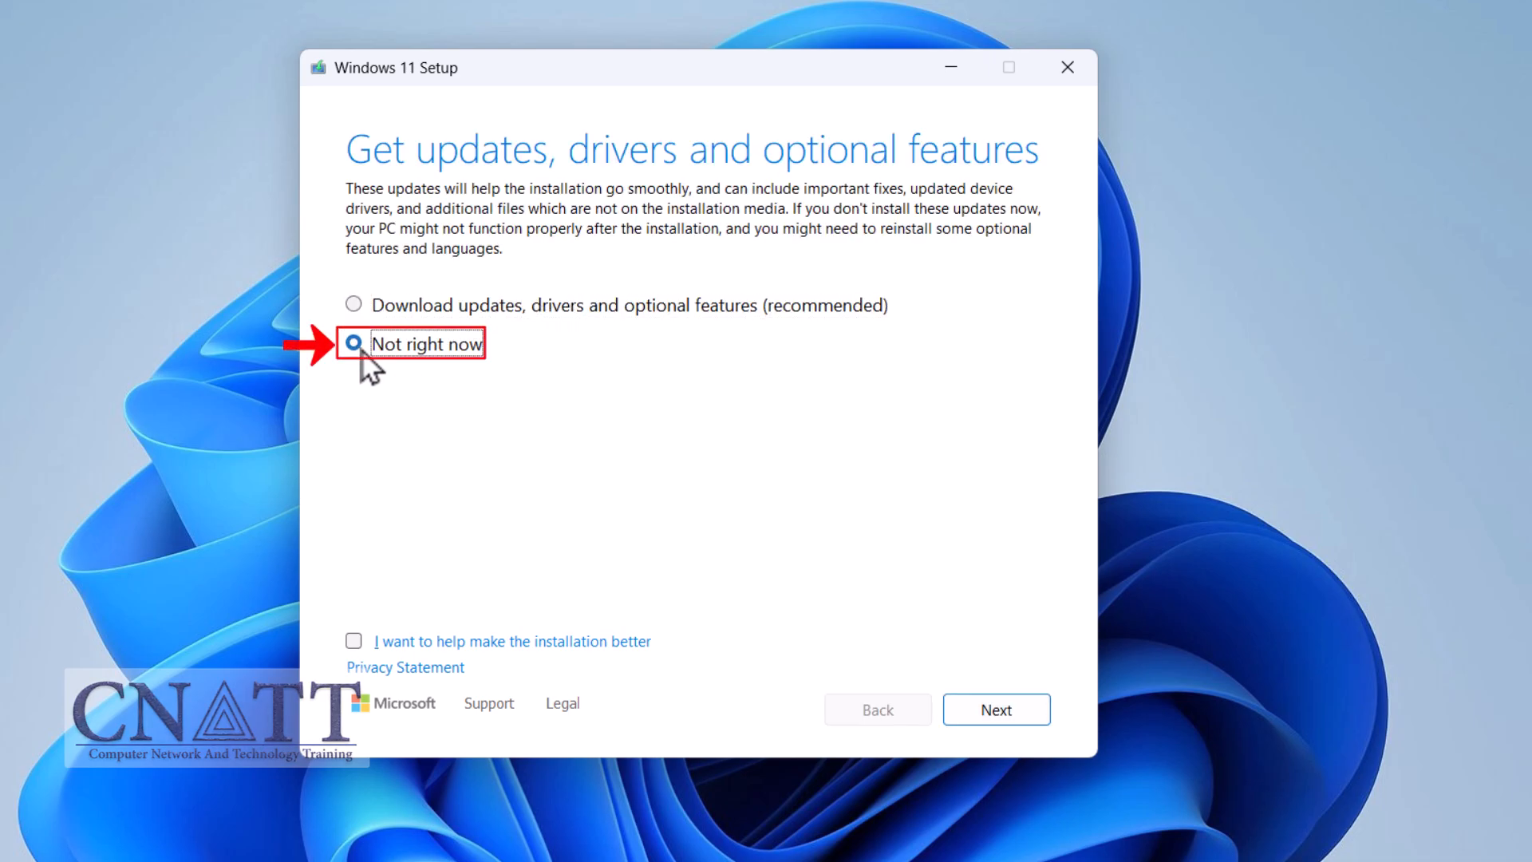
click(1013, 723)
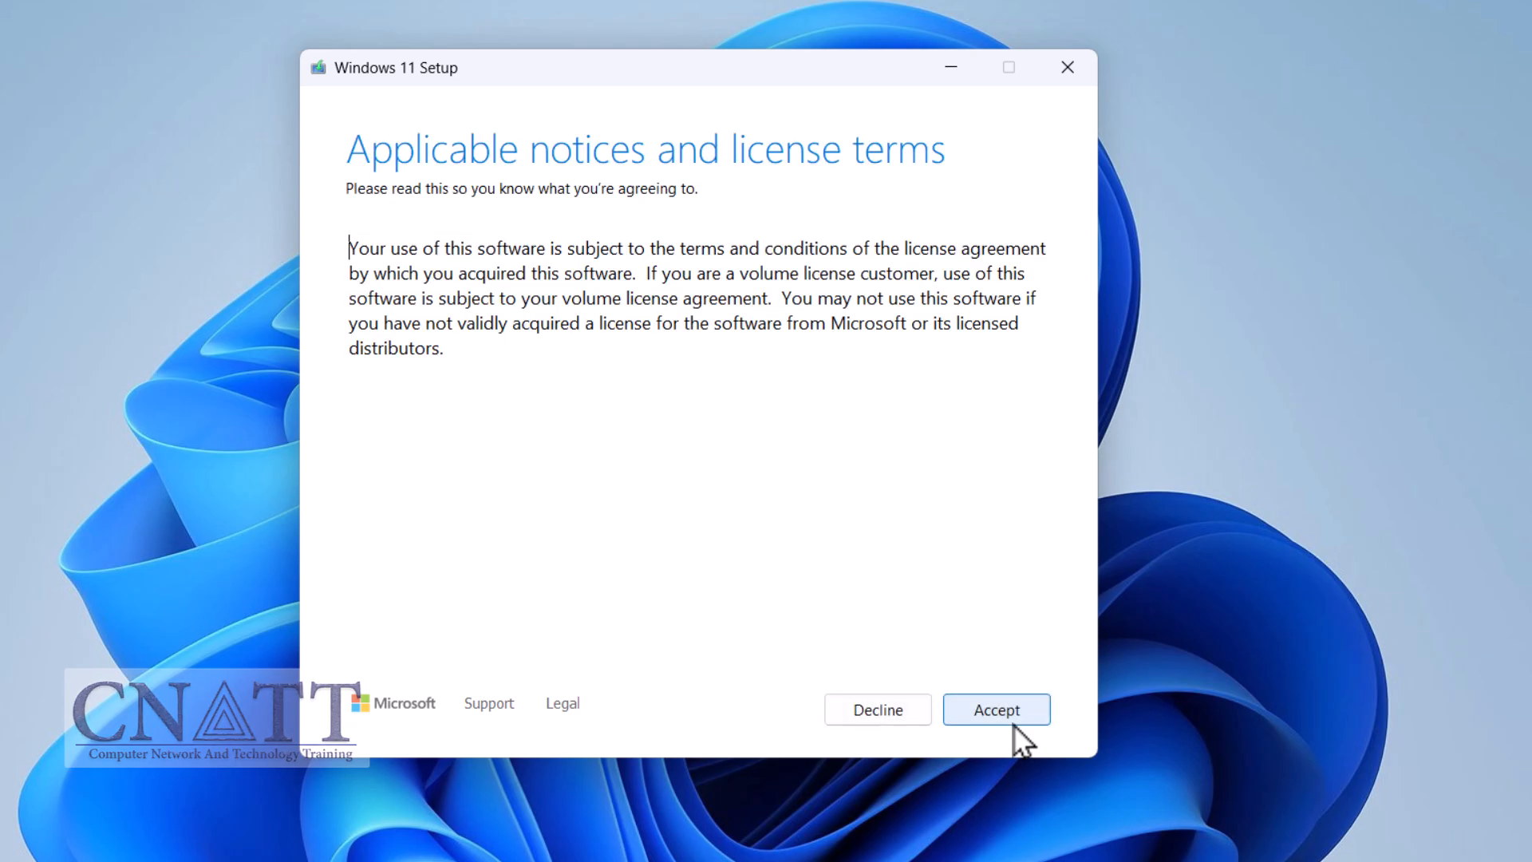
click(1012, 723)
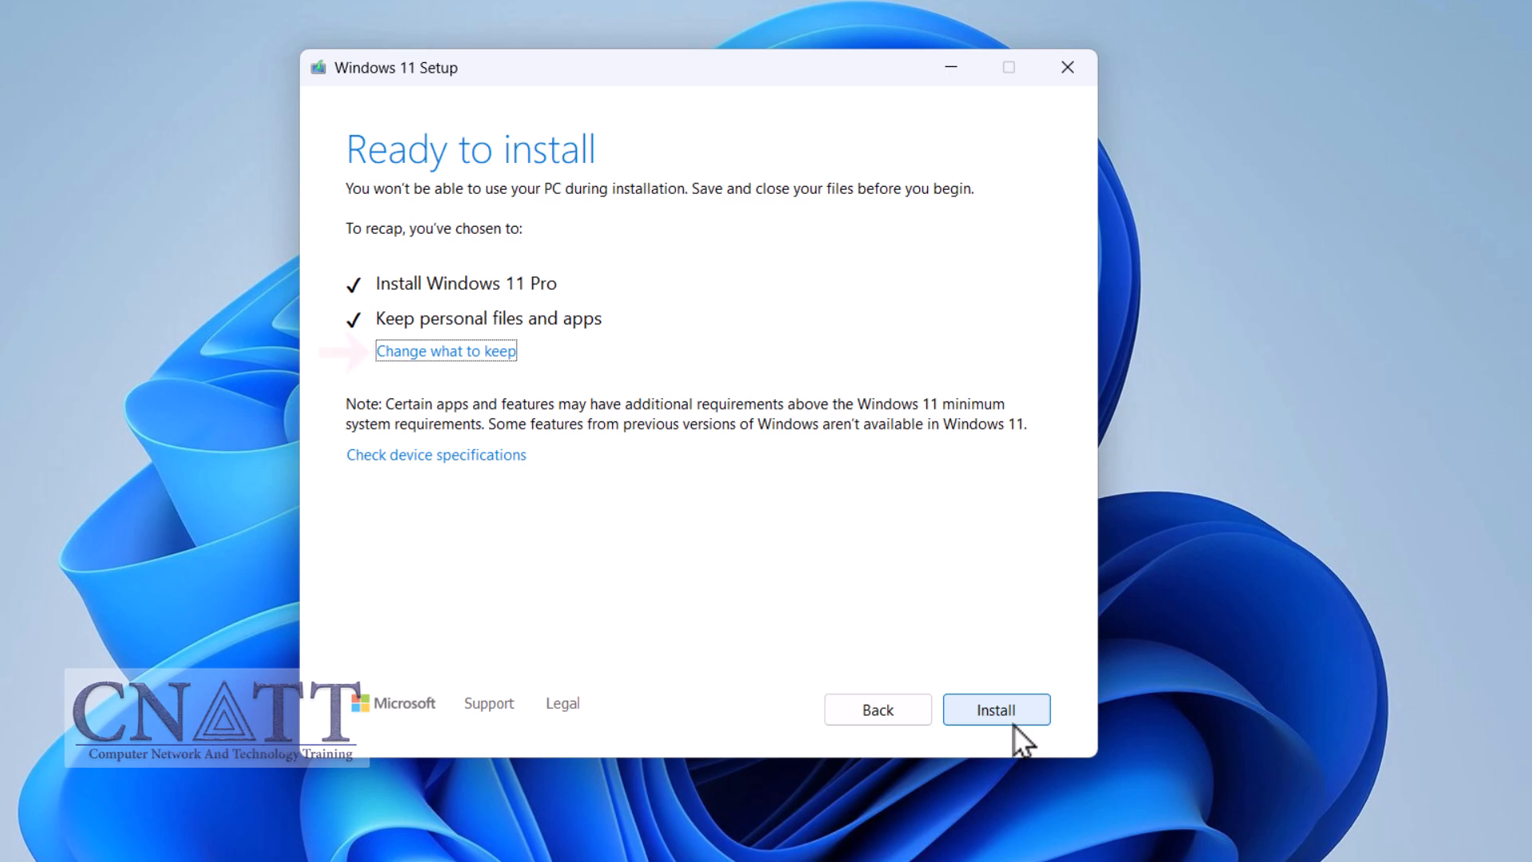
Step: Choose to keep personal files and apps, and start the Windows 11 Pro installation
click(506, 352)
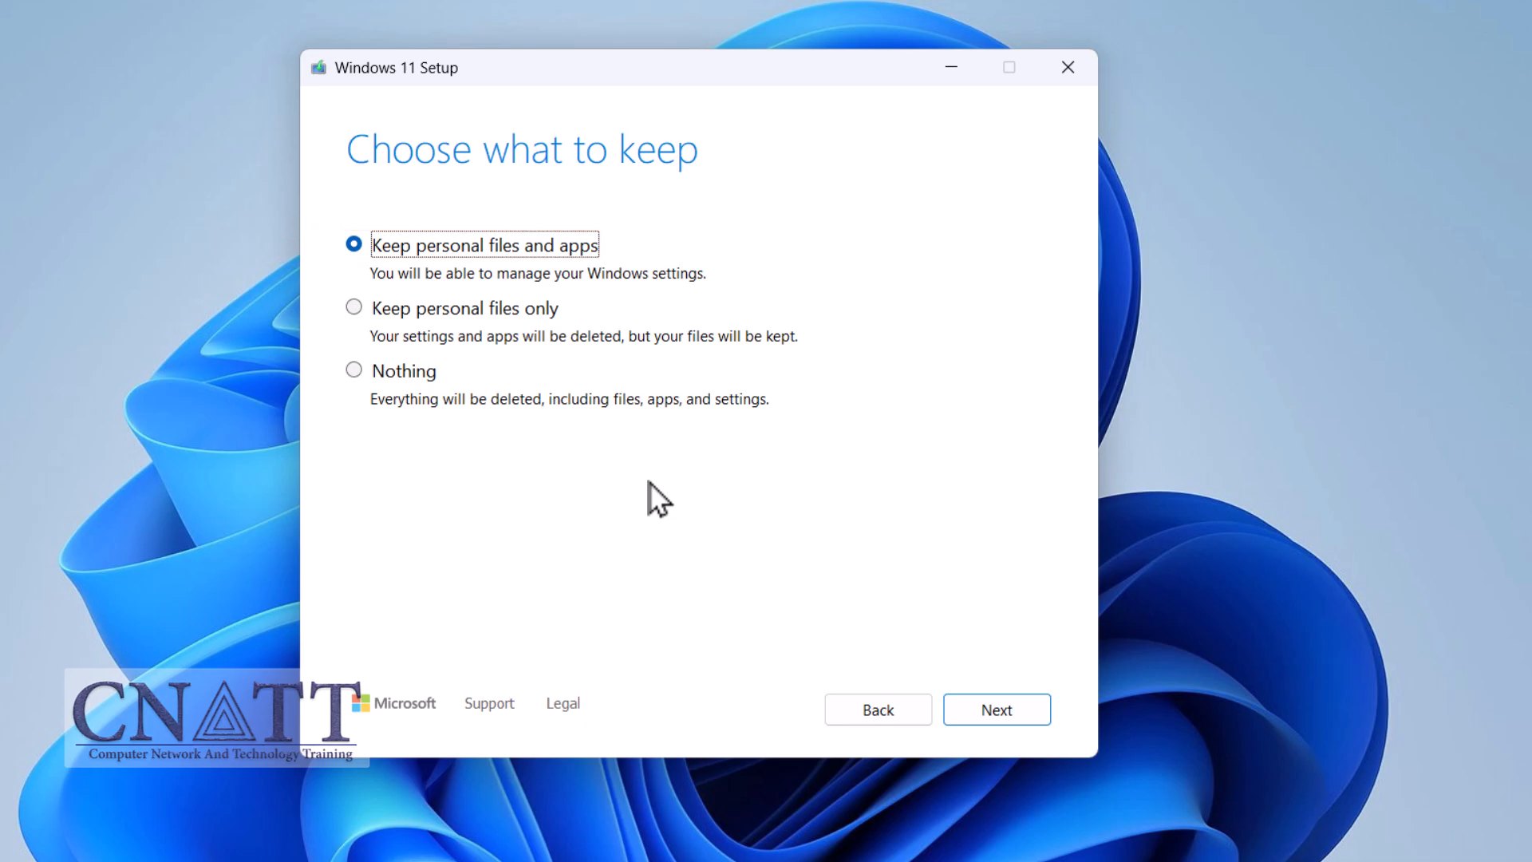
click(988, 704)
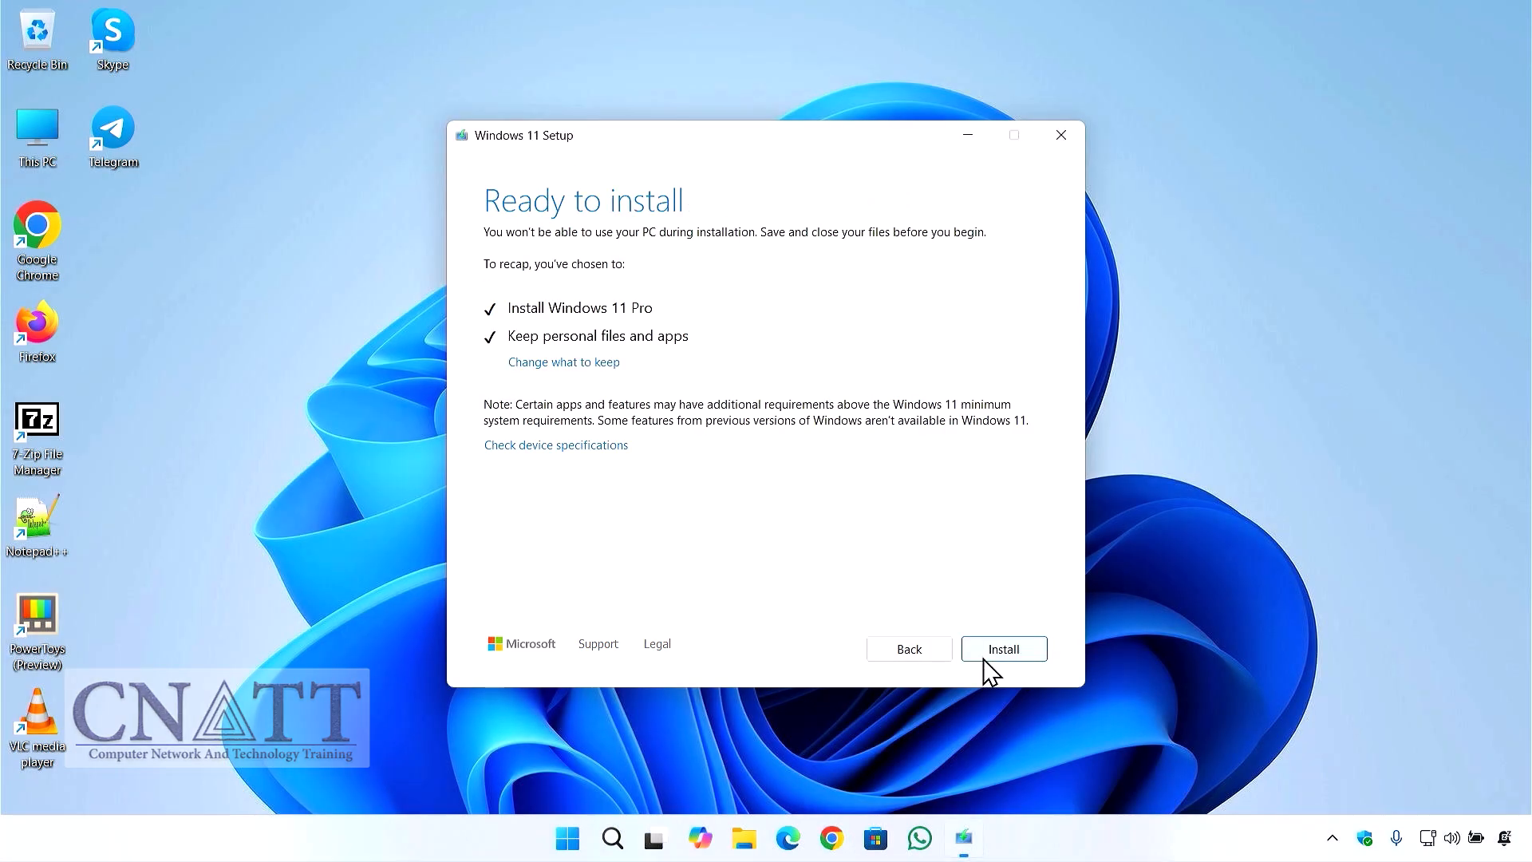
click(985, 657)
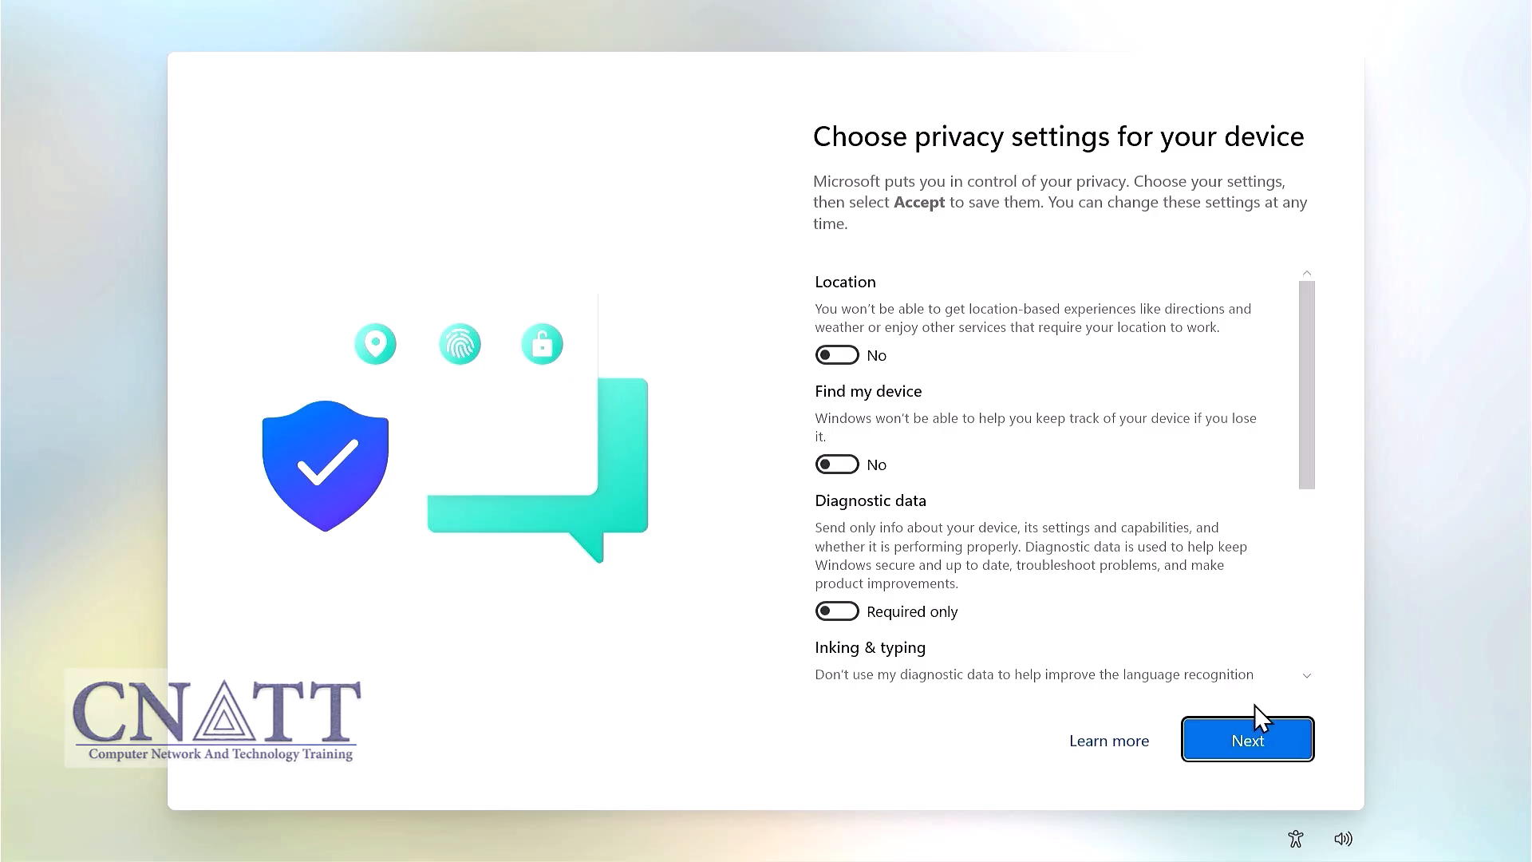
Step: Proceed past the device privacy settings after installation and open the System page
click(1264, 740)
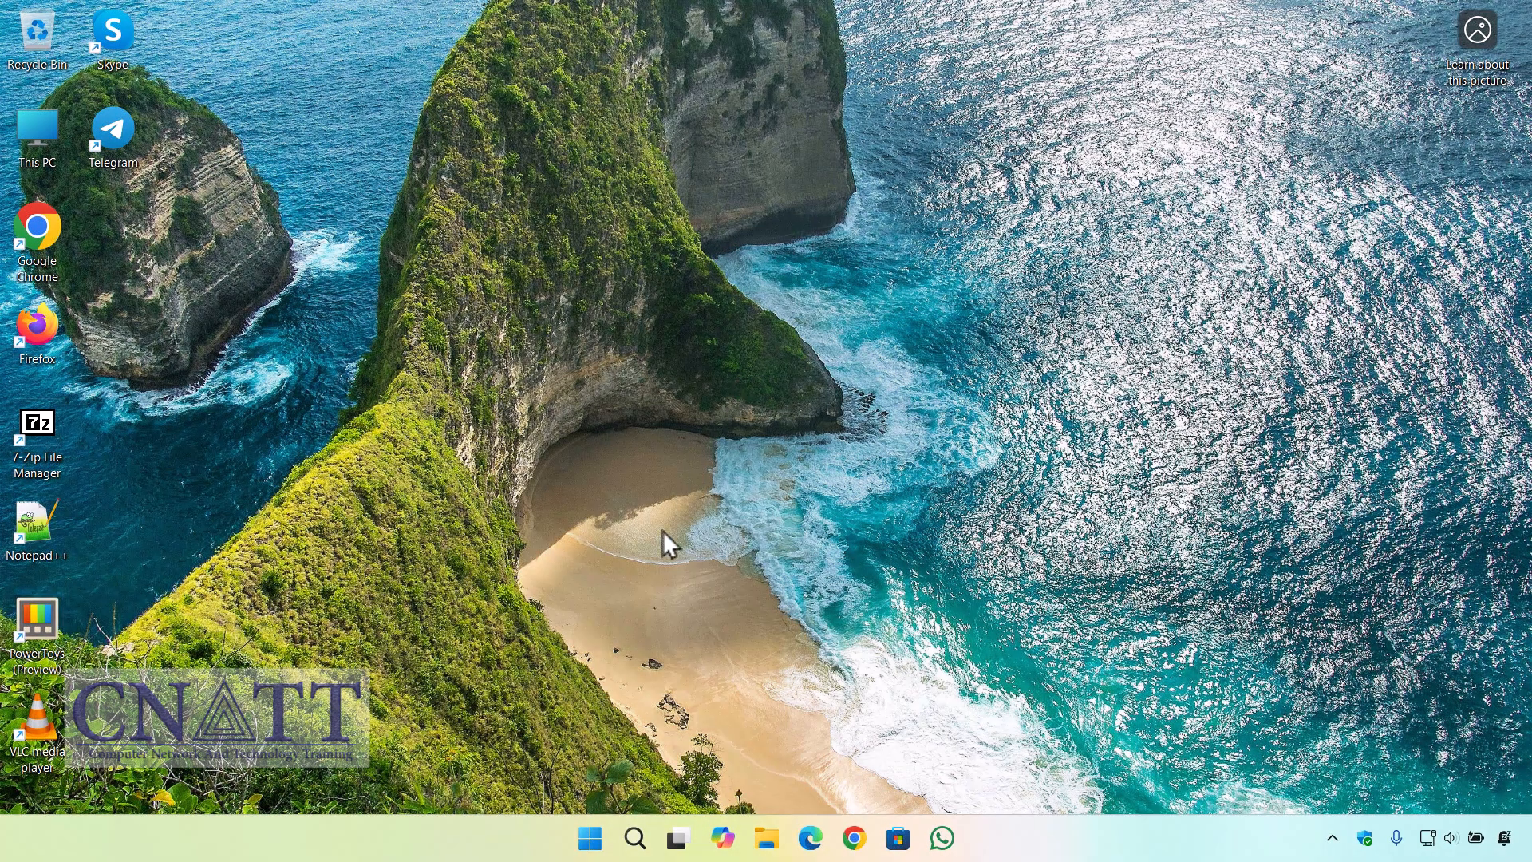
right_click(590, 838)
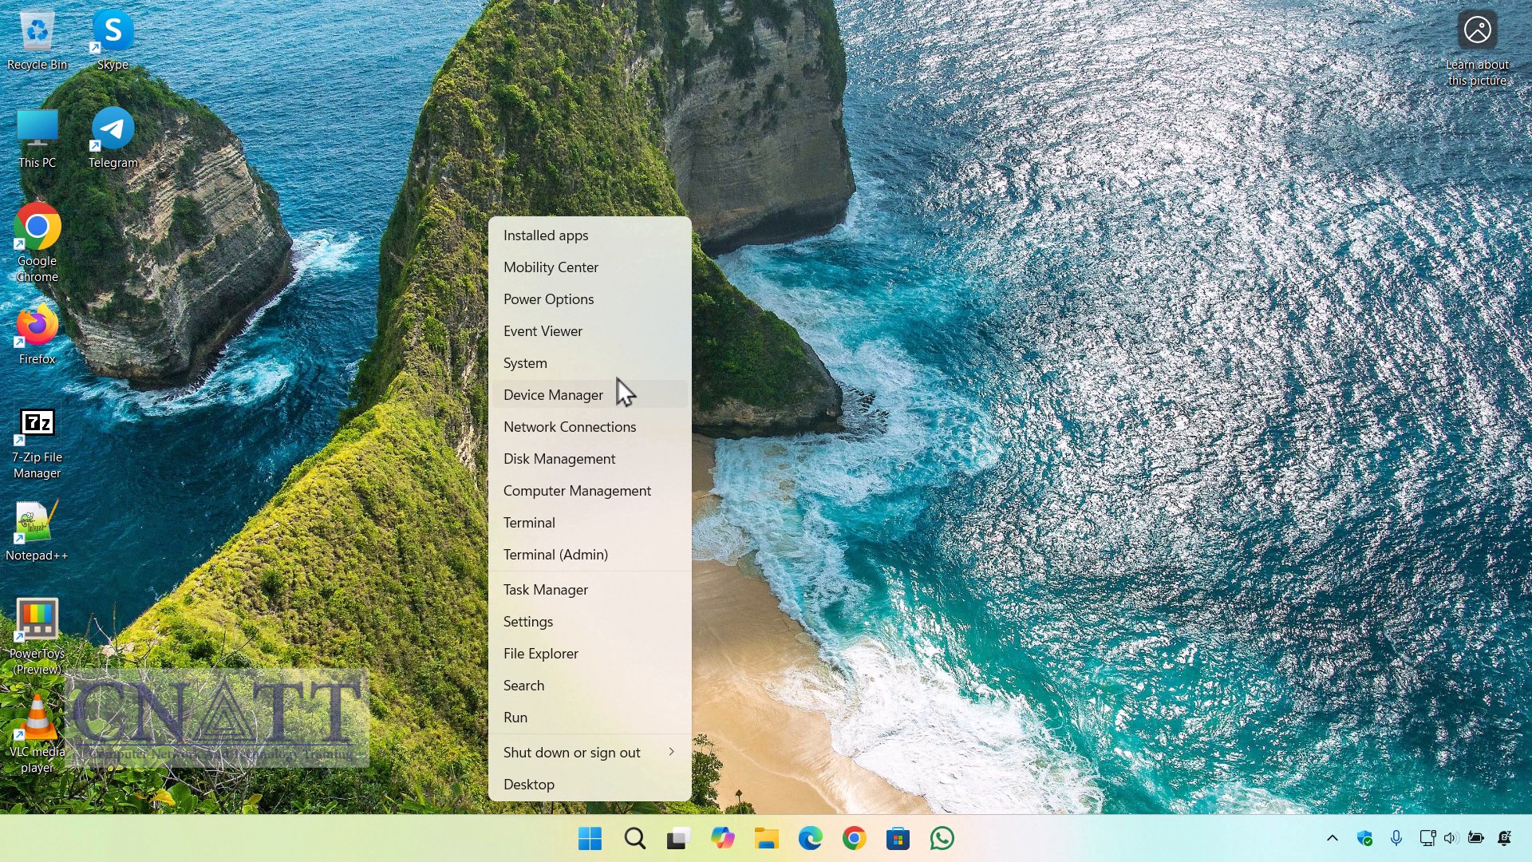
click(620, 372)
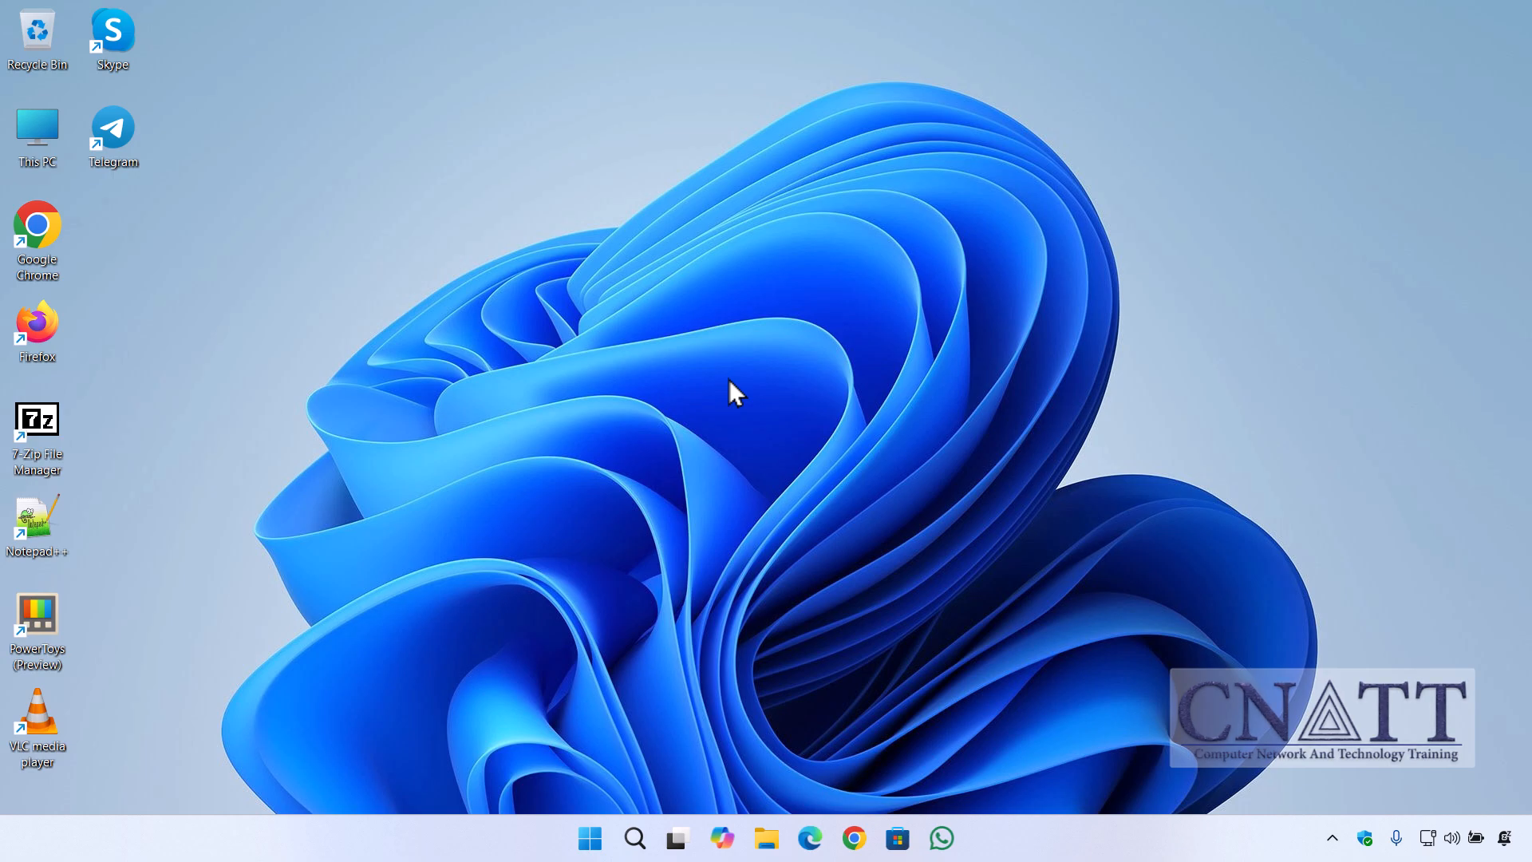
Step: Switch to Chrome, search Google for "download rufus", and download rufus-4.6.exe from the rufus.ie site
click(853, 838)
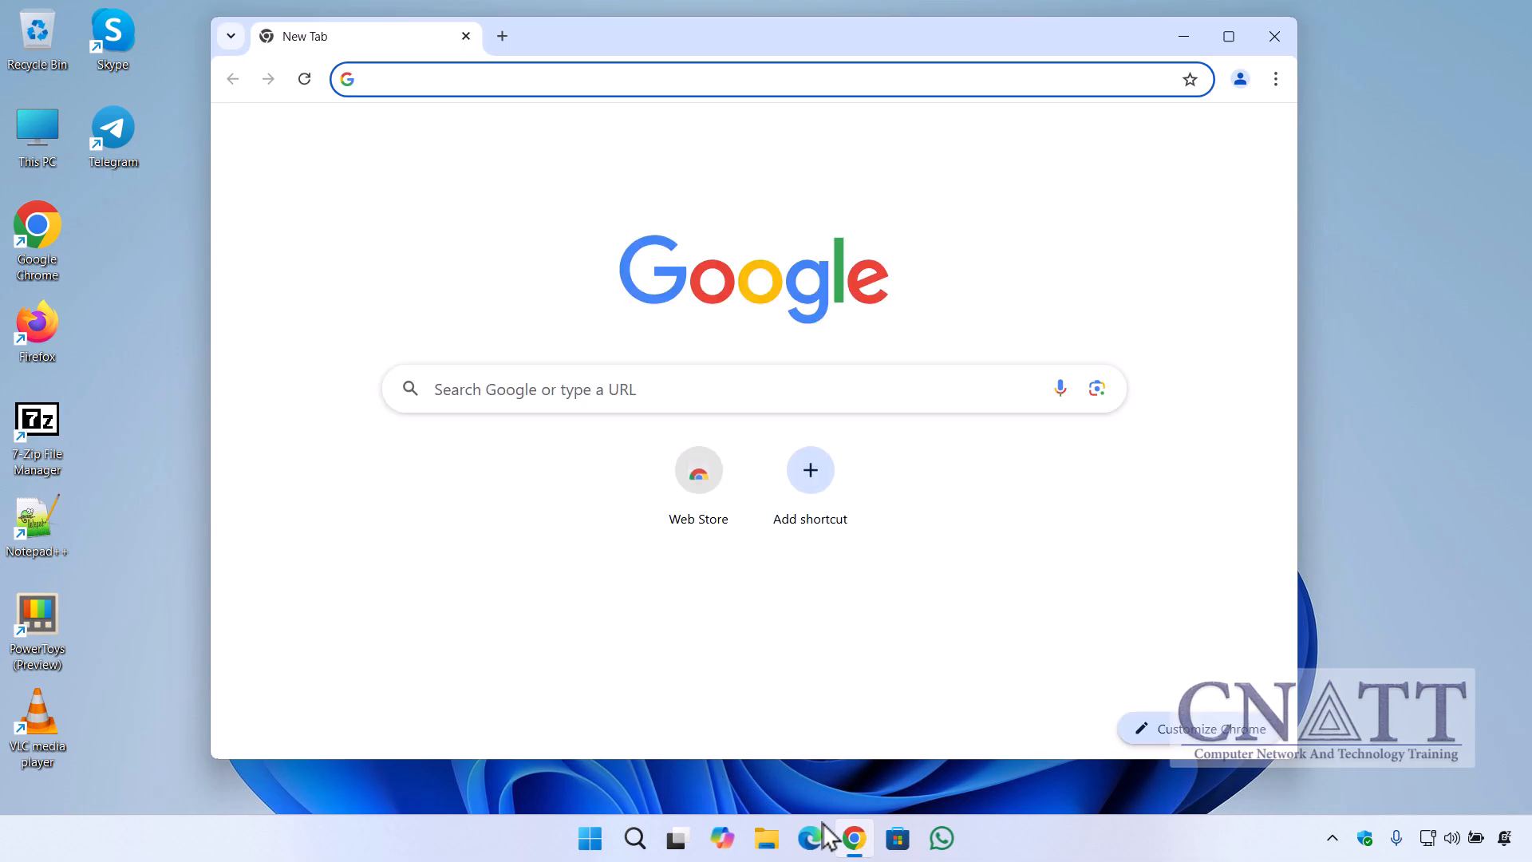
text(download)
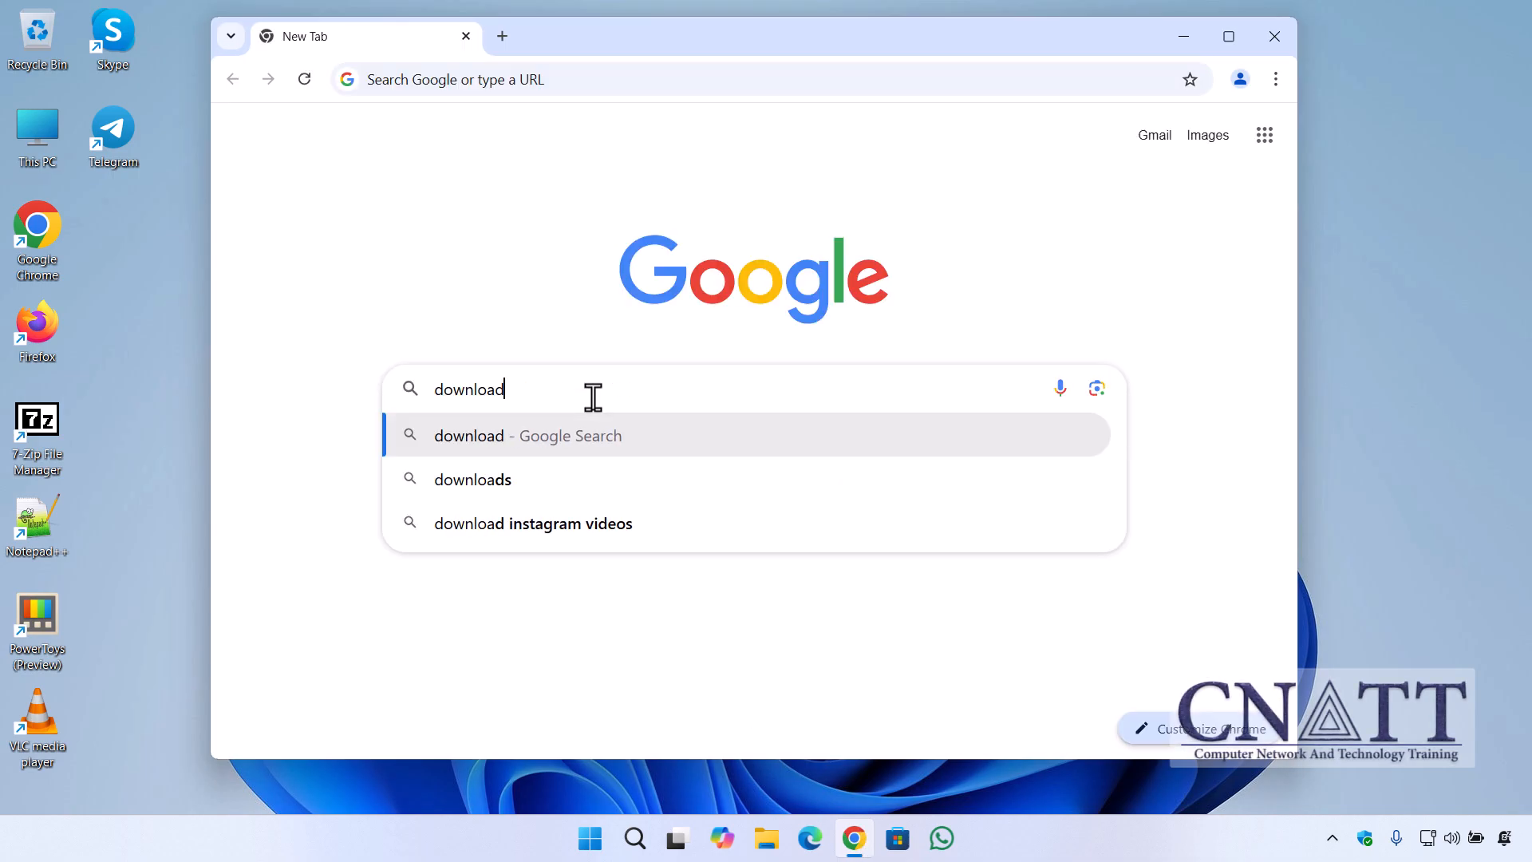
text( rufus)
key(Return)
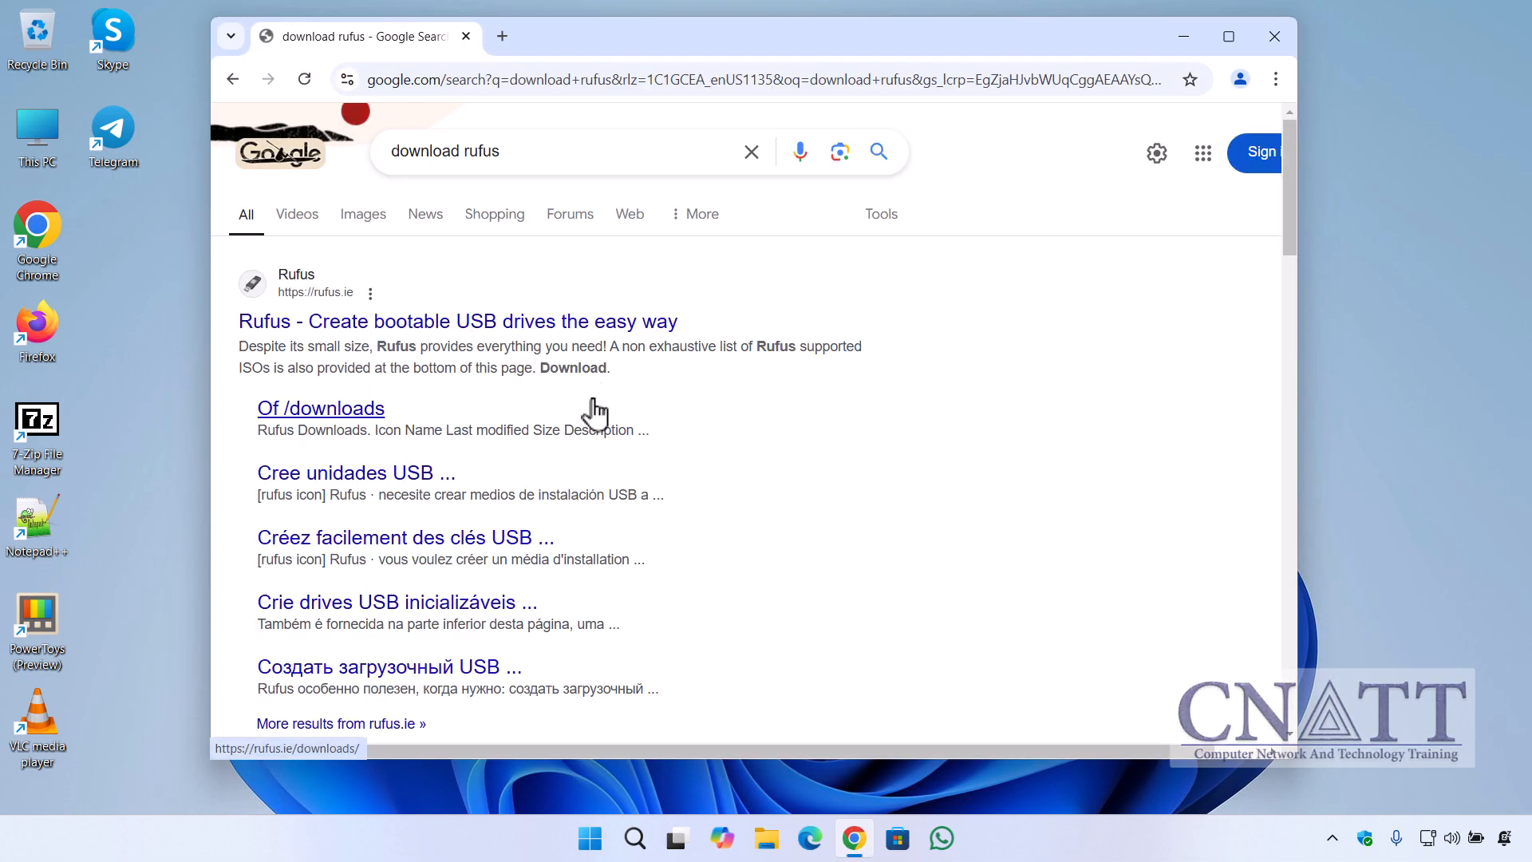
click(568, 329)
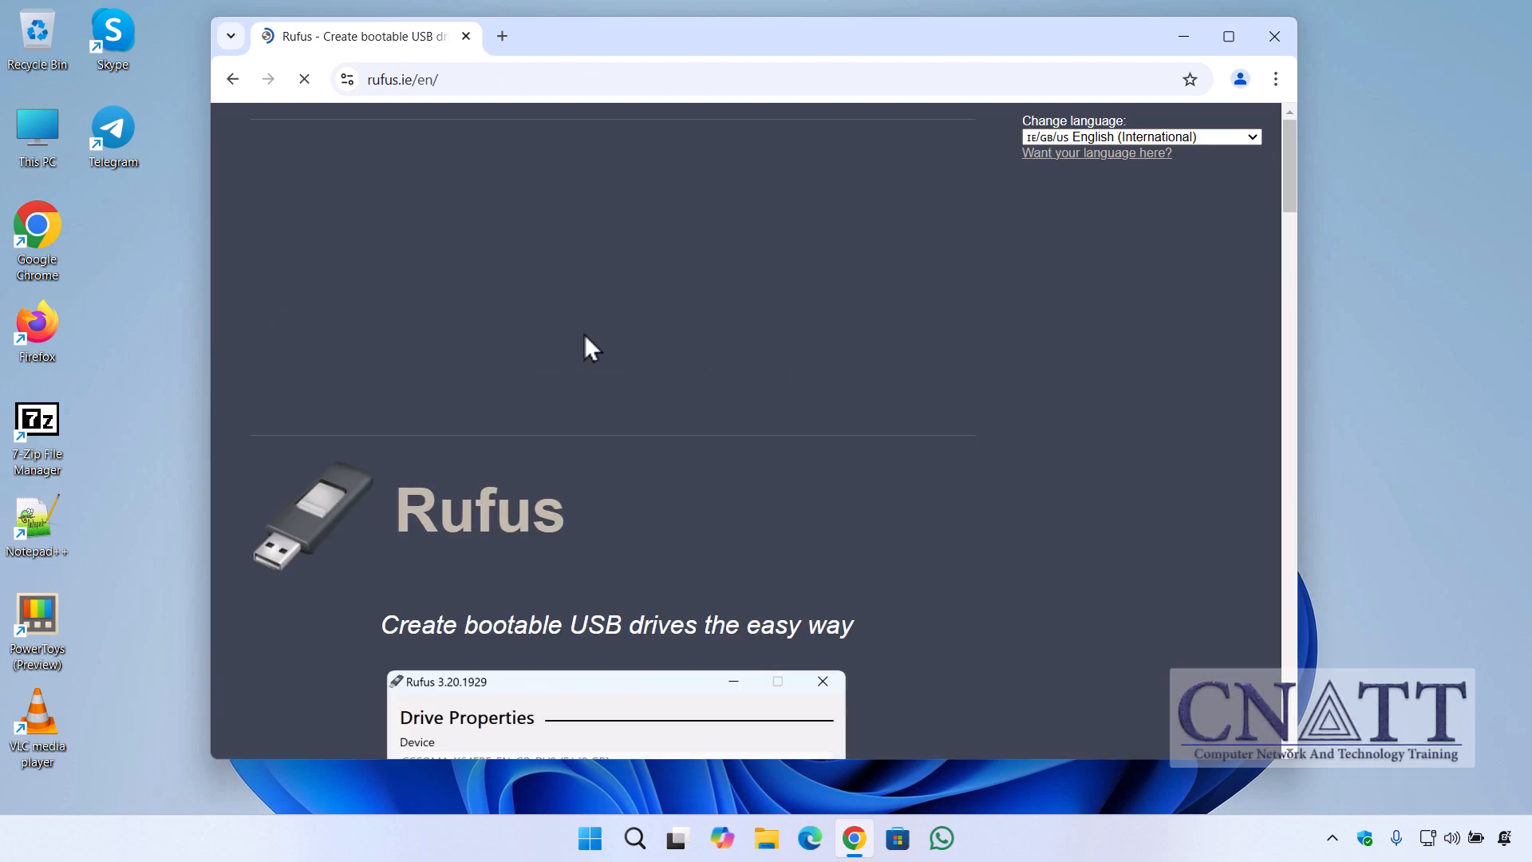
scroll(584, 333, down, 15)
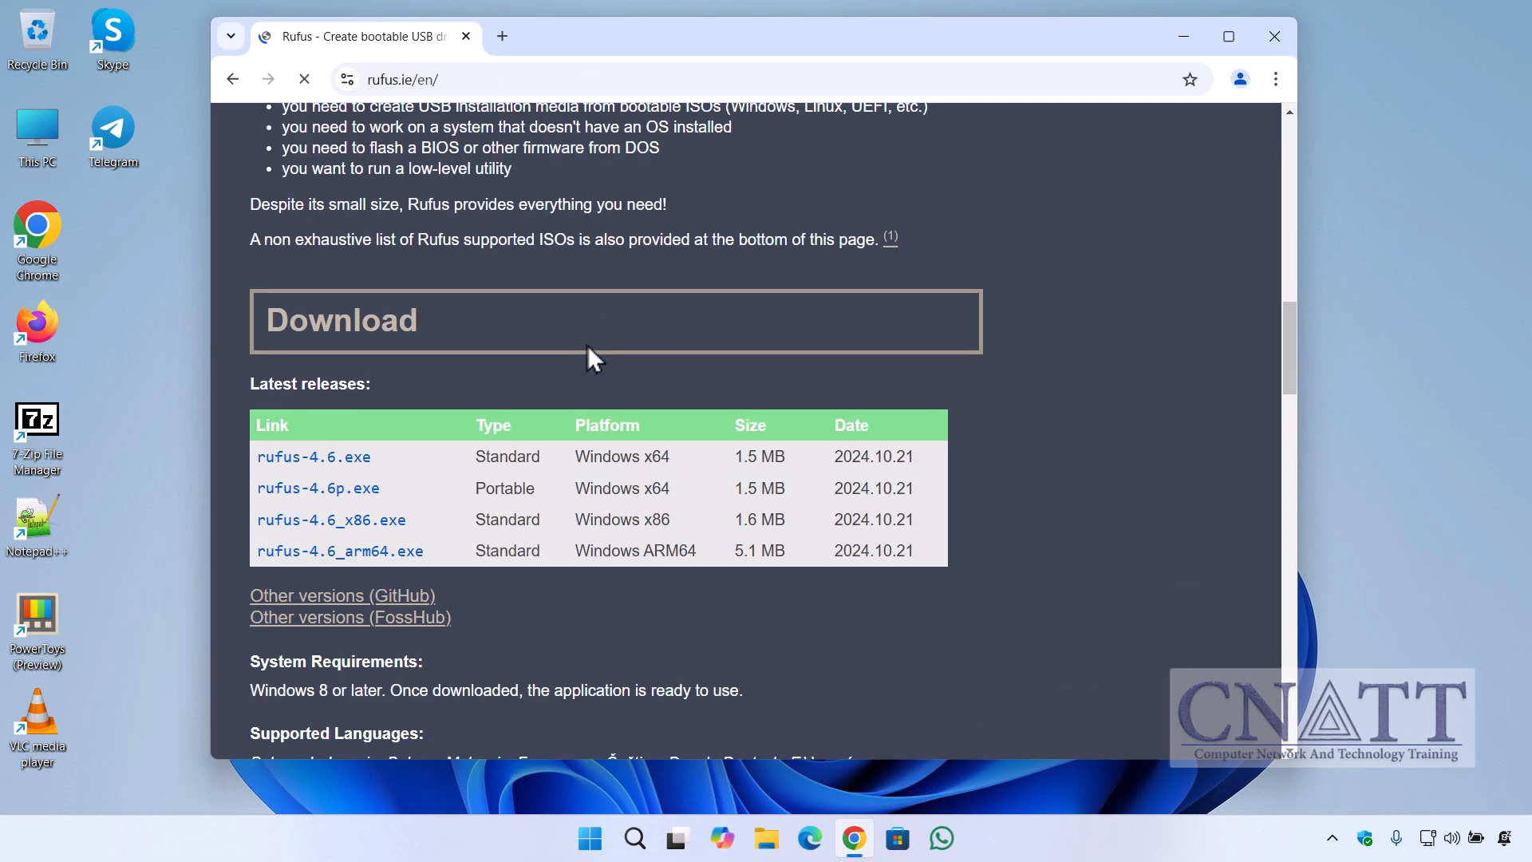
click(355, 469)
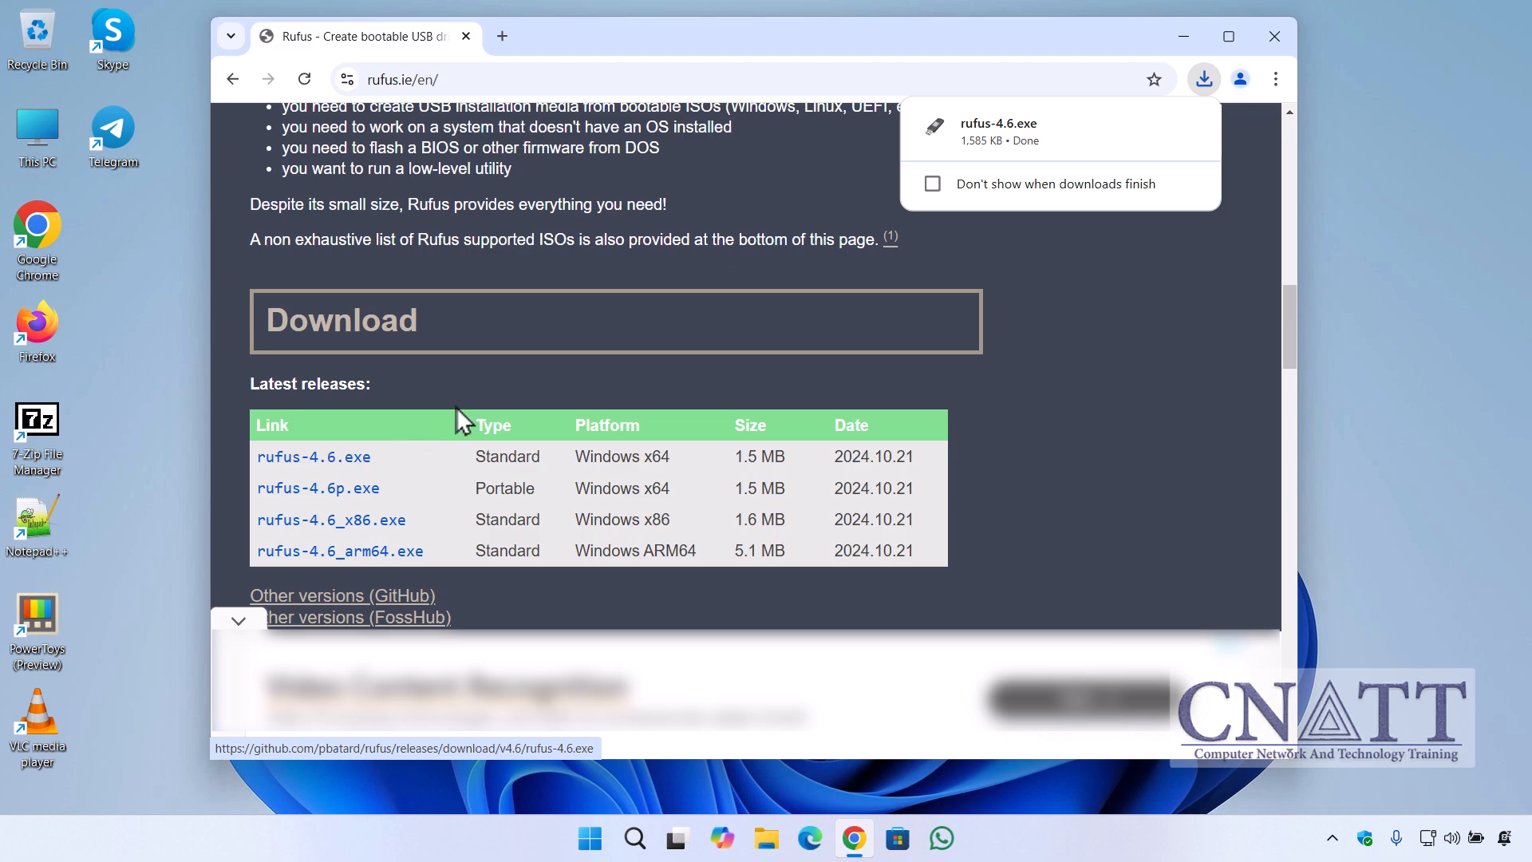
Step: Run rufus-4.6 from the Downloads folder, allow it to make changes, and close the folder window
mouse_move(1099, 142)
click(1150, 128)
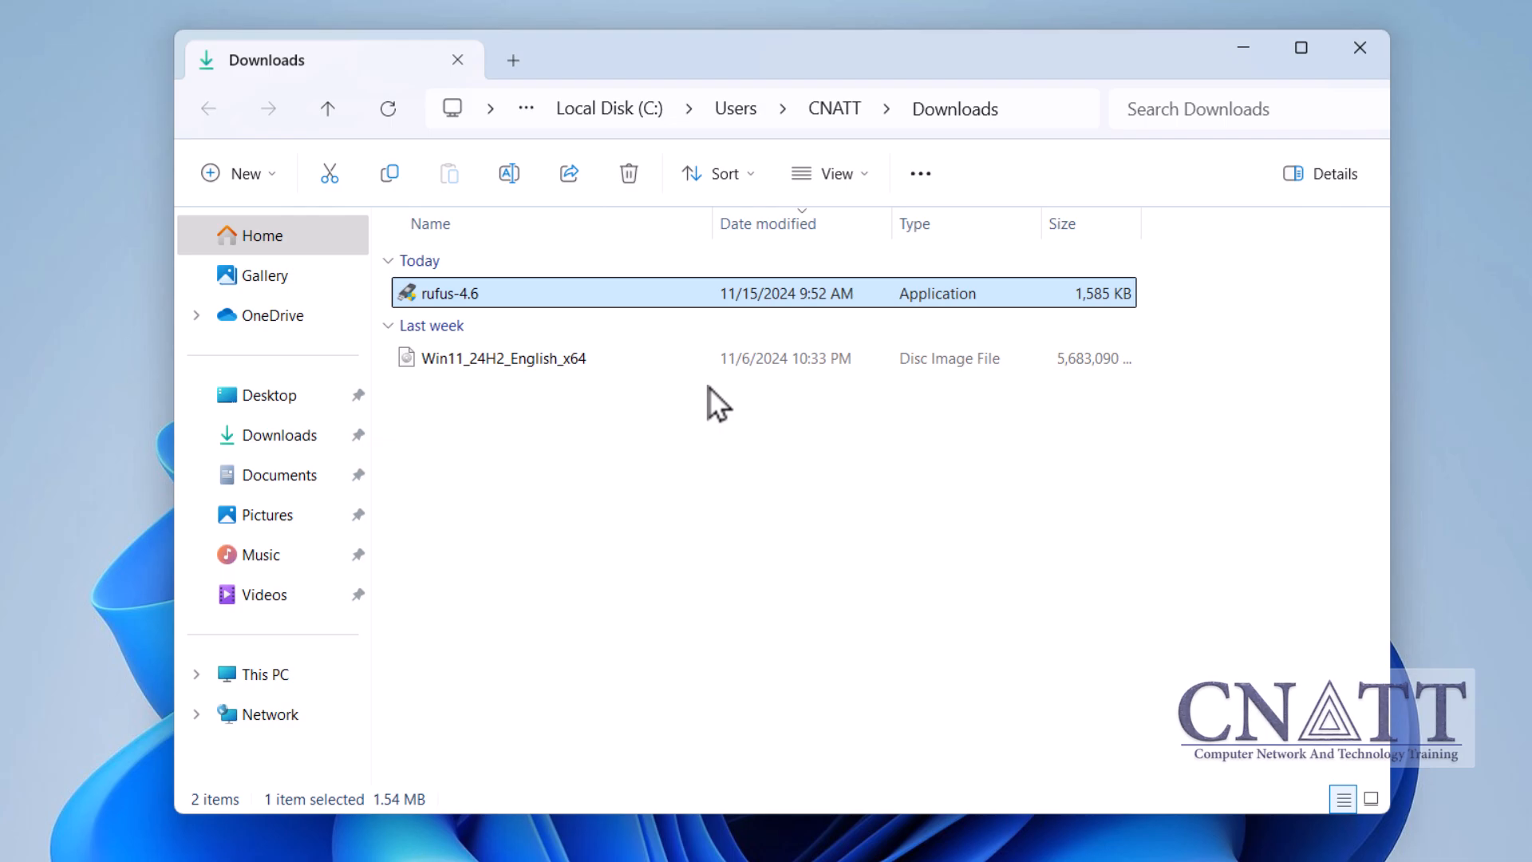
double_click(677, 297)
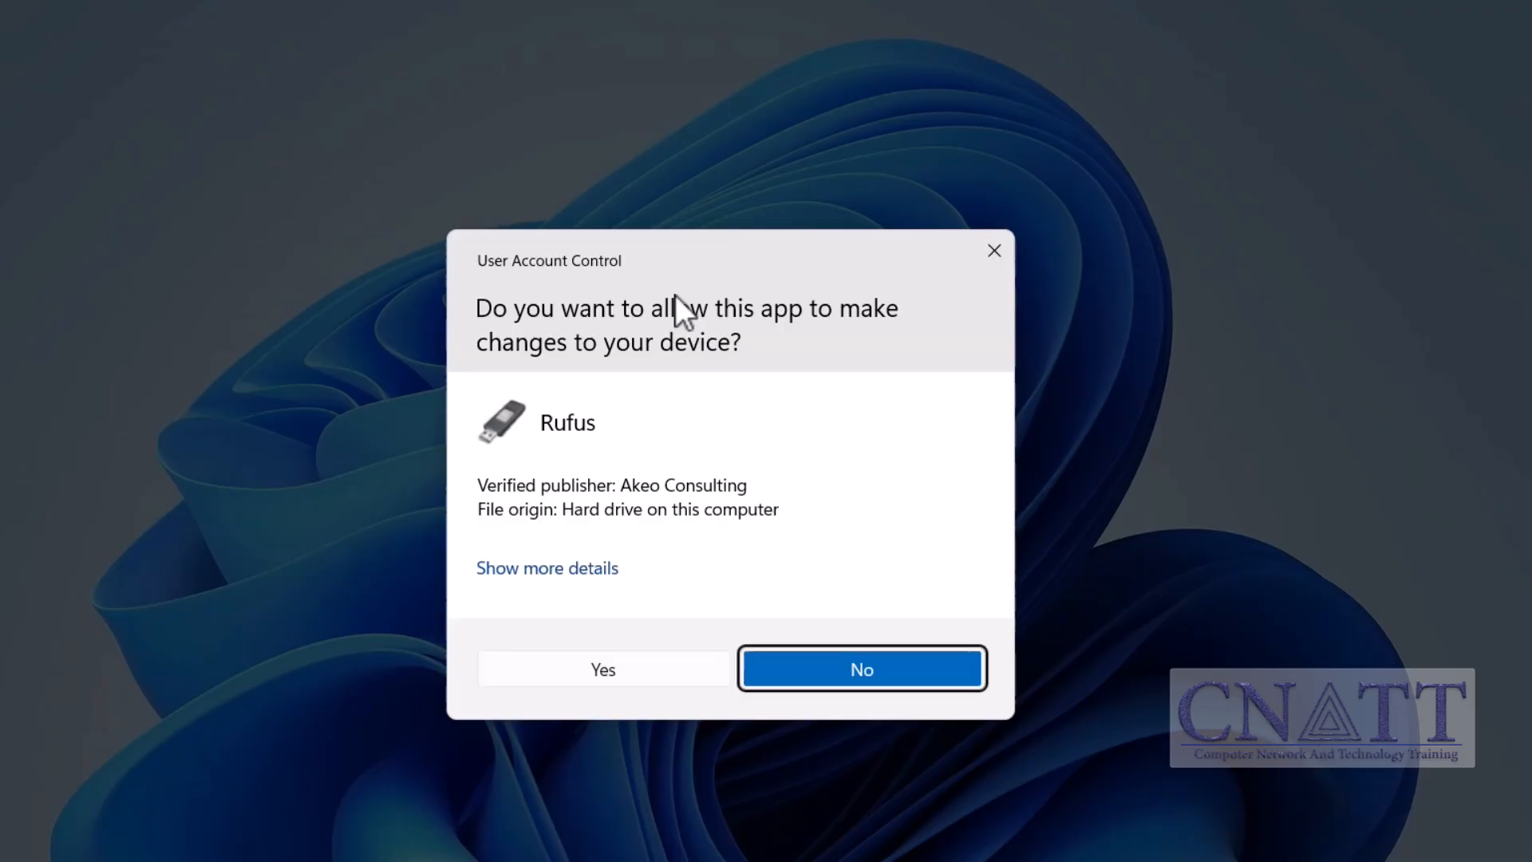
click(683, 680)
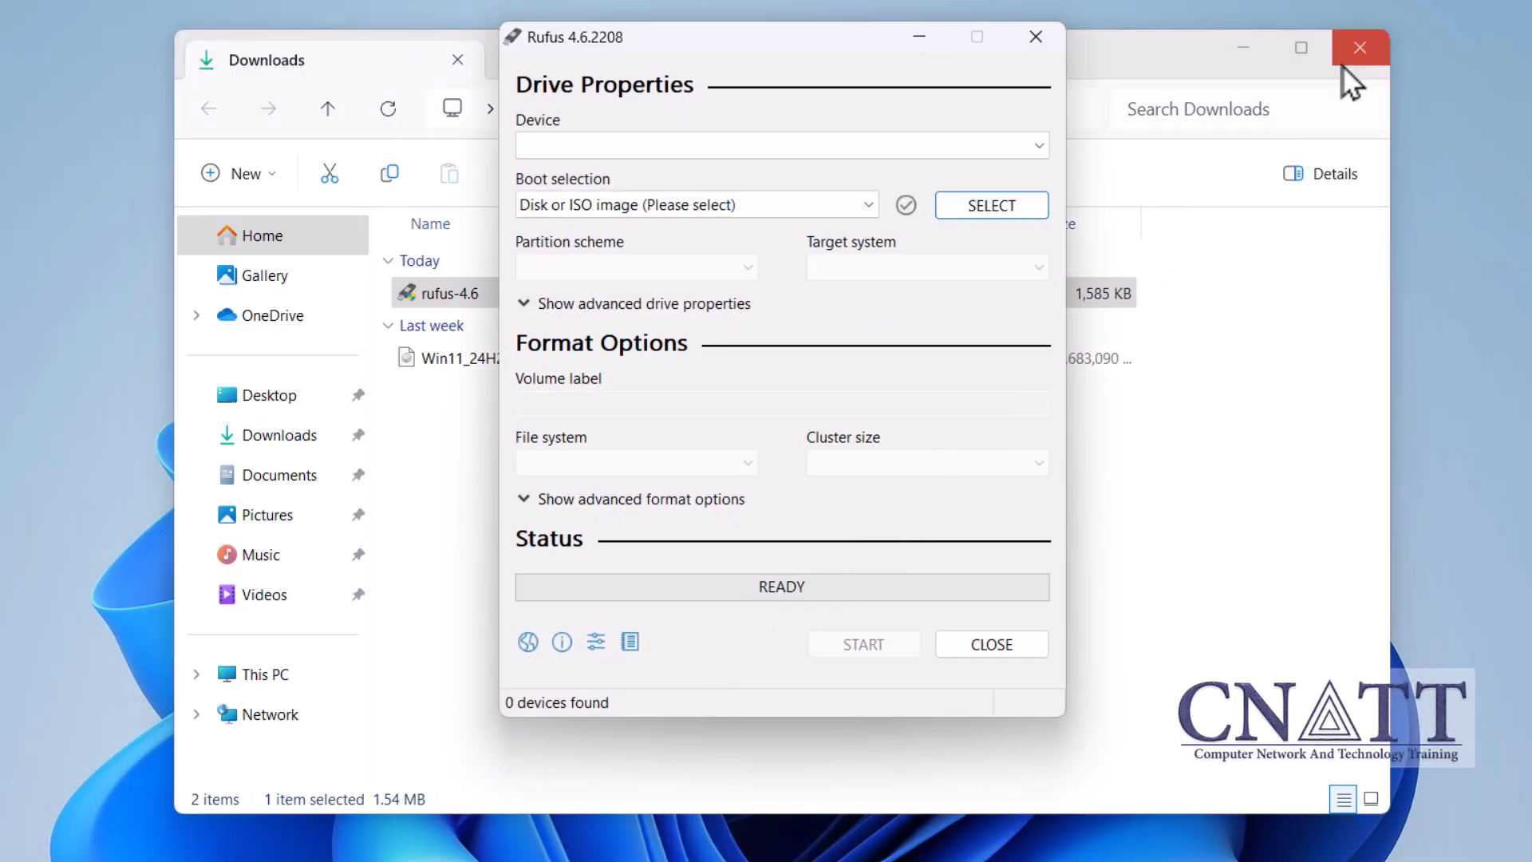
click(1360, 48)
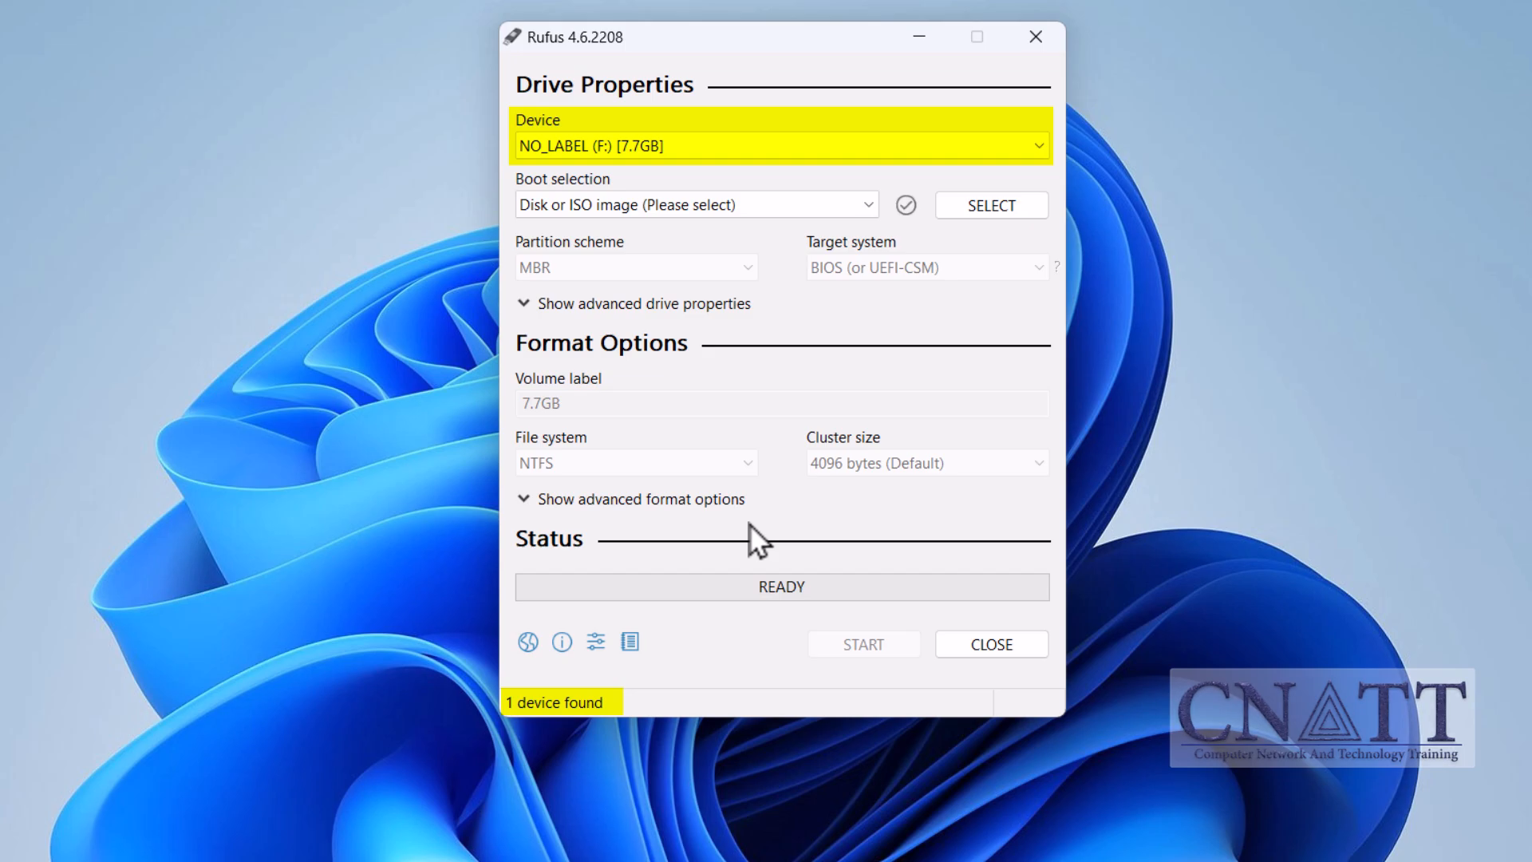
Step: Set up the NO_LABEL (F:) USB drive with the Win11_24H2_English_x64 image and the GPT partition scheme
click(977, 149)
click(976, 148)
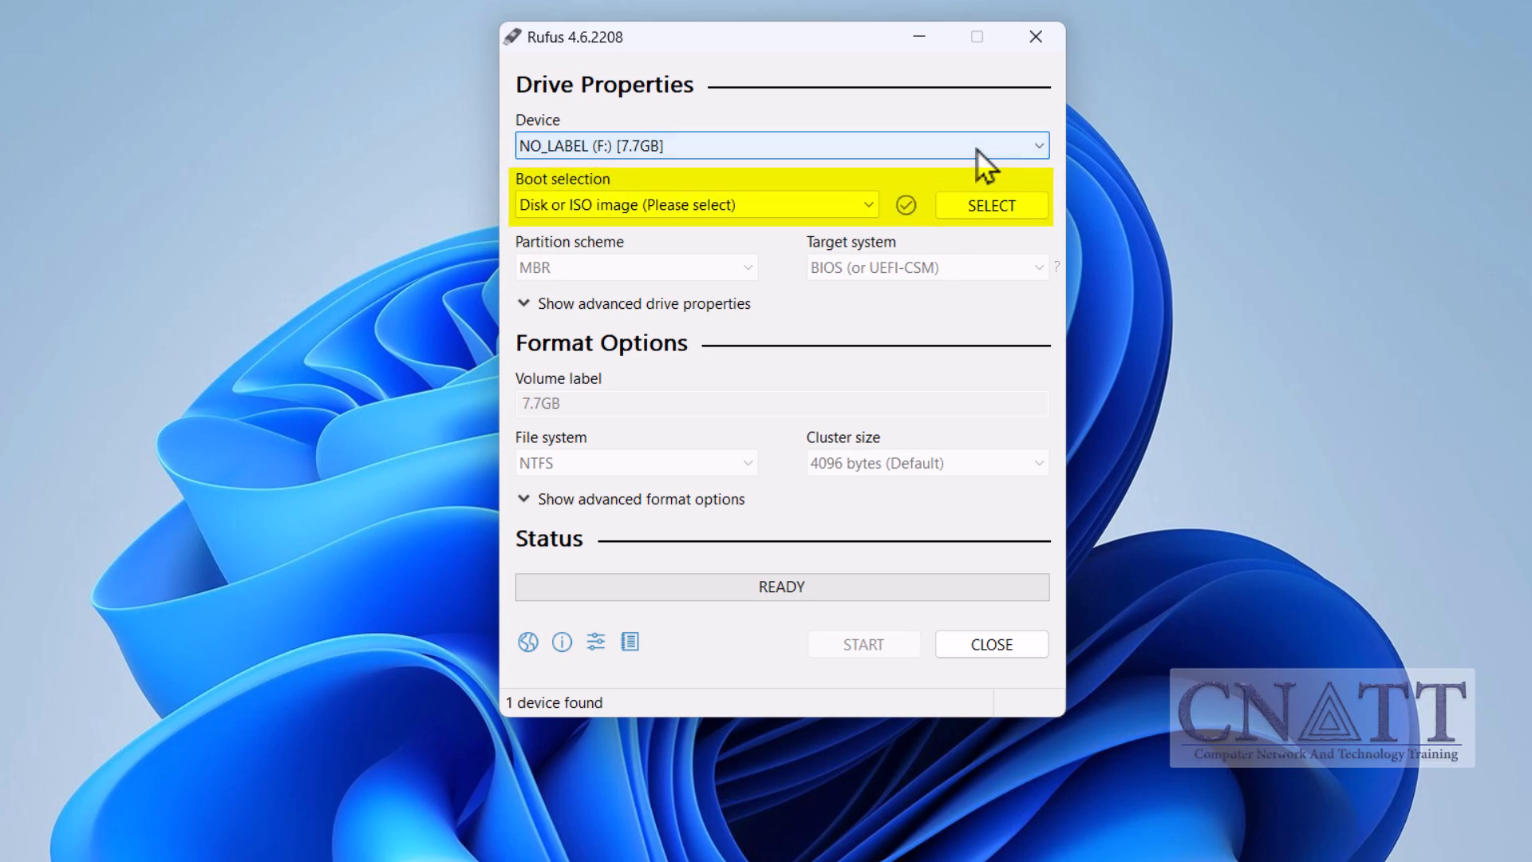
click(1017, 208)
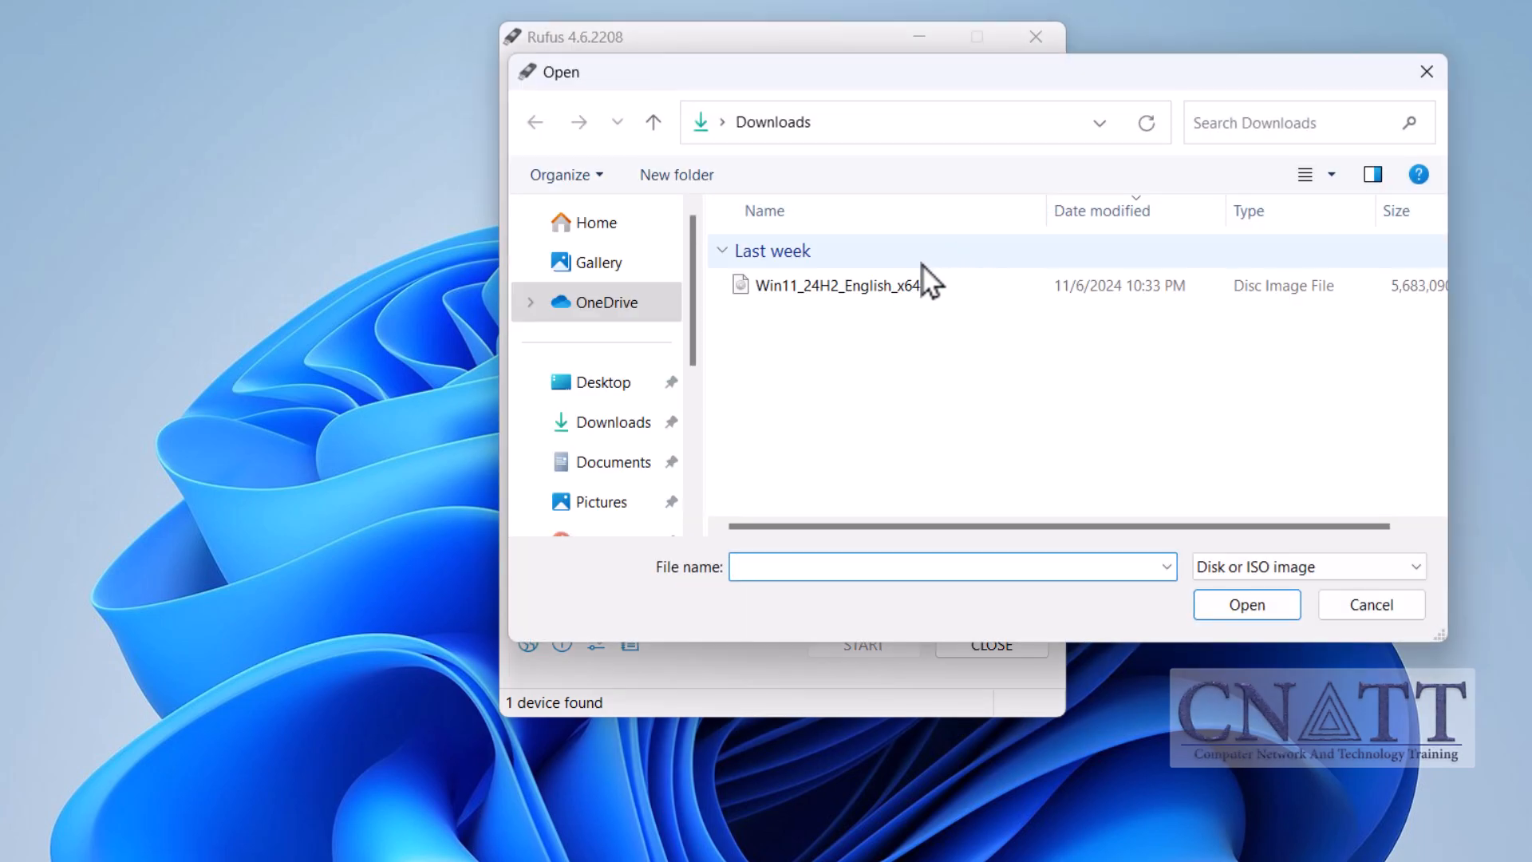
click(884, 286)
click(1266, 601)
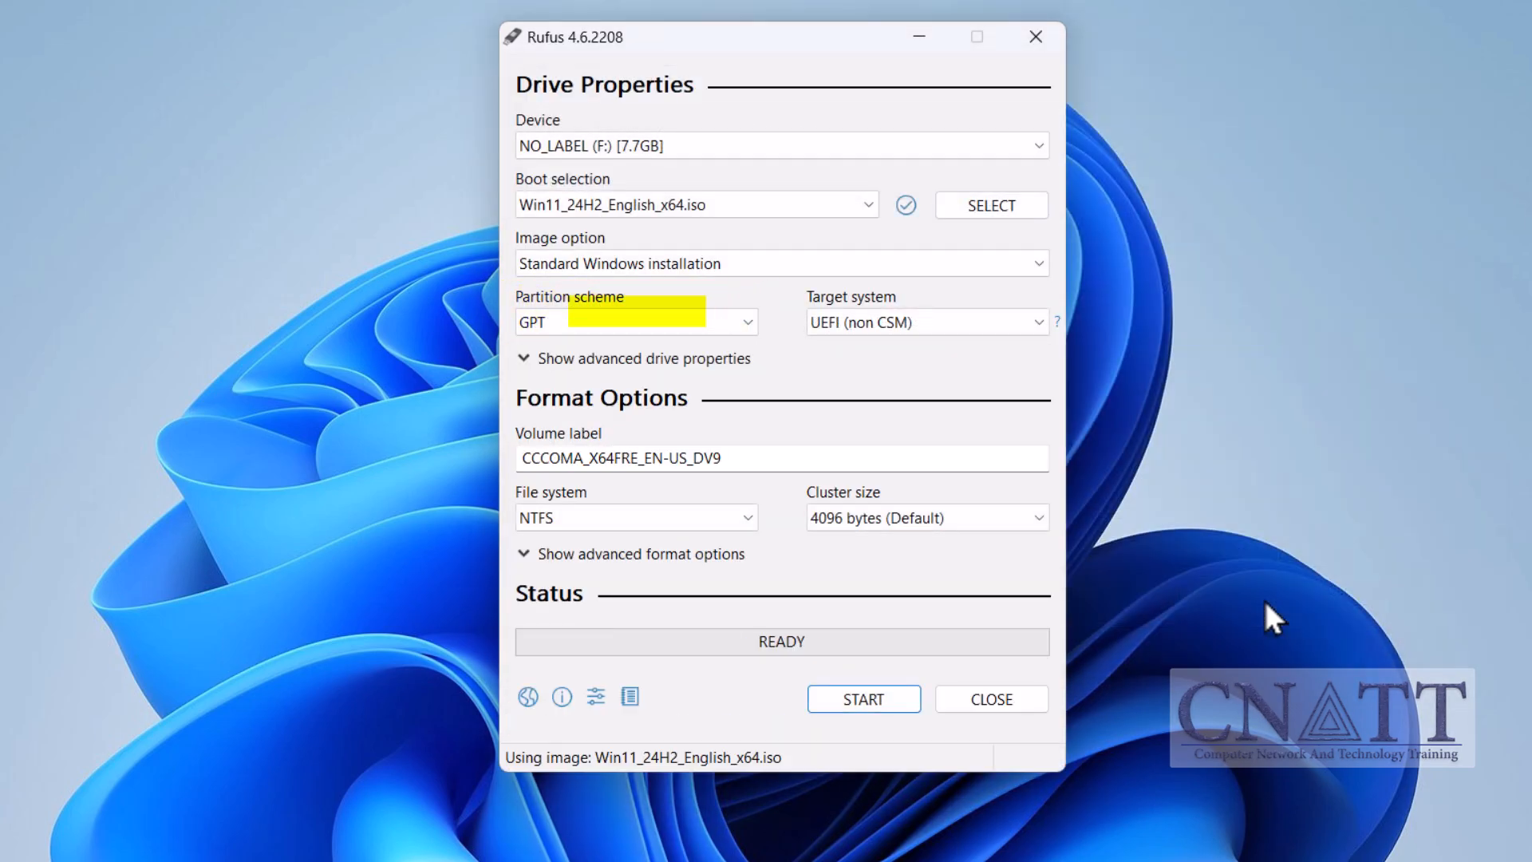
click(750, 322)
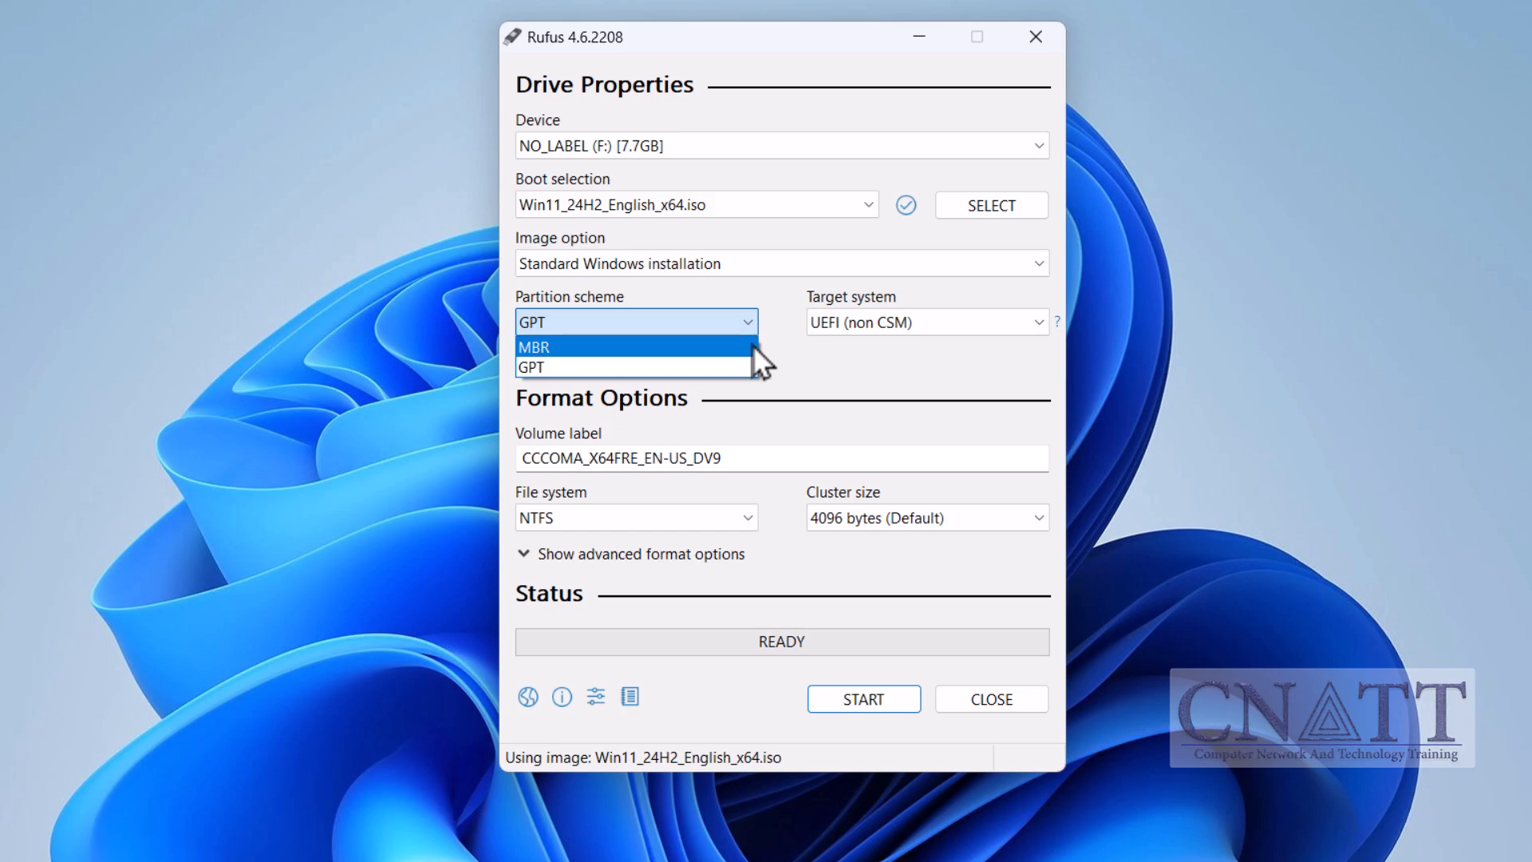
click(751, 364)
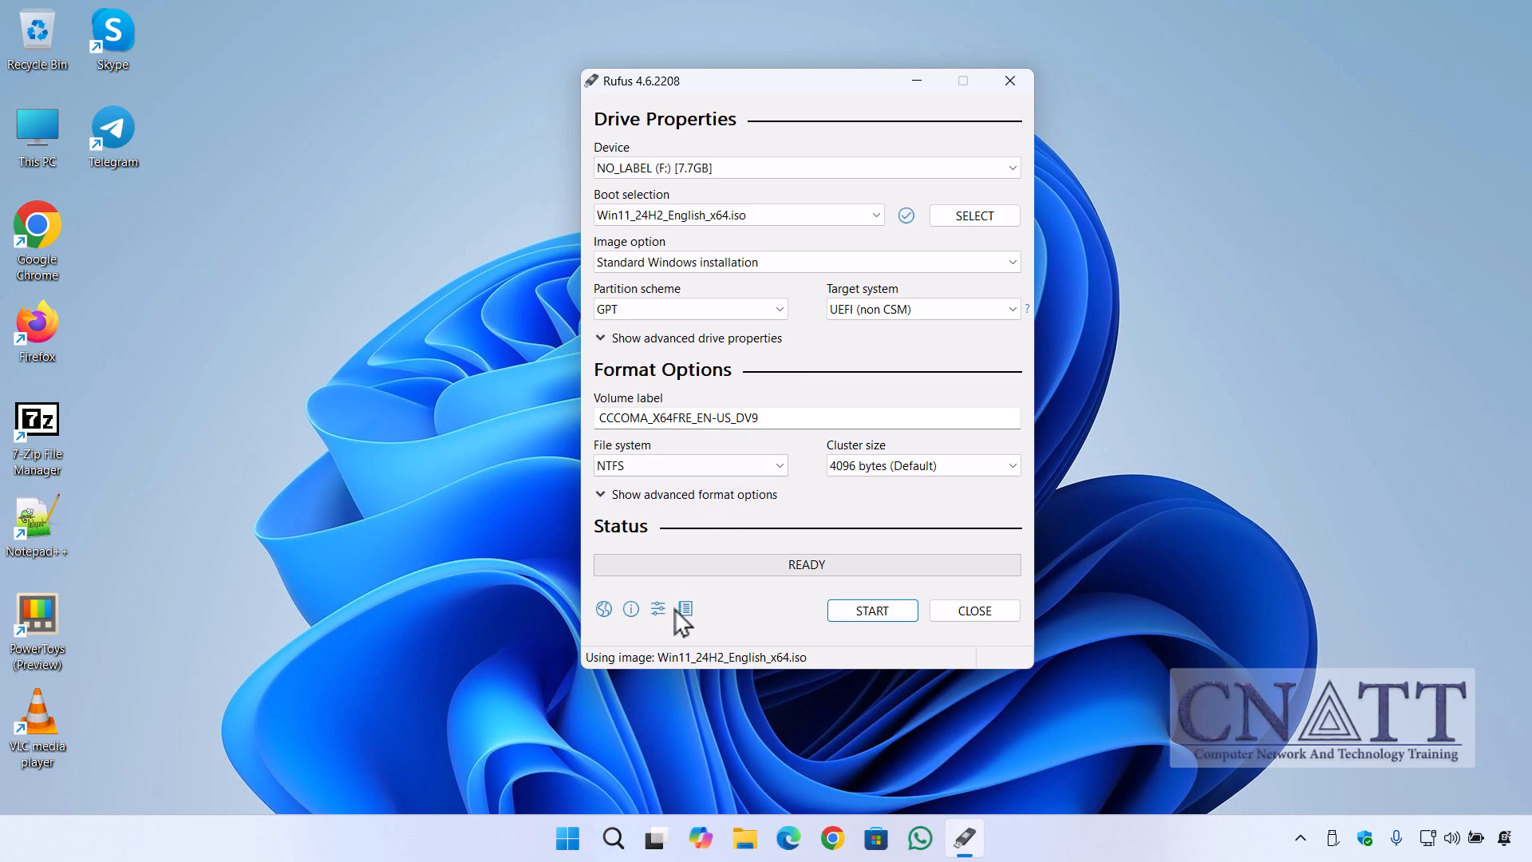
Step: Run msinfo32 to check the BIOS mode in System Information, and close it
right_click(578, 831)
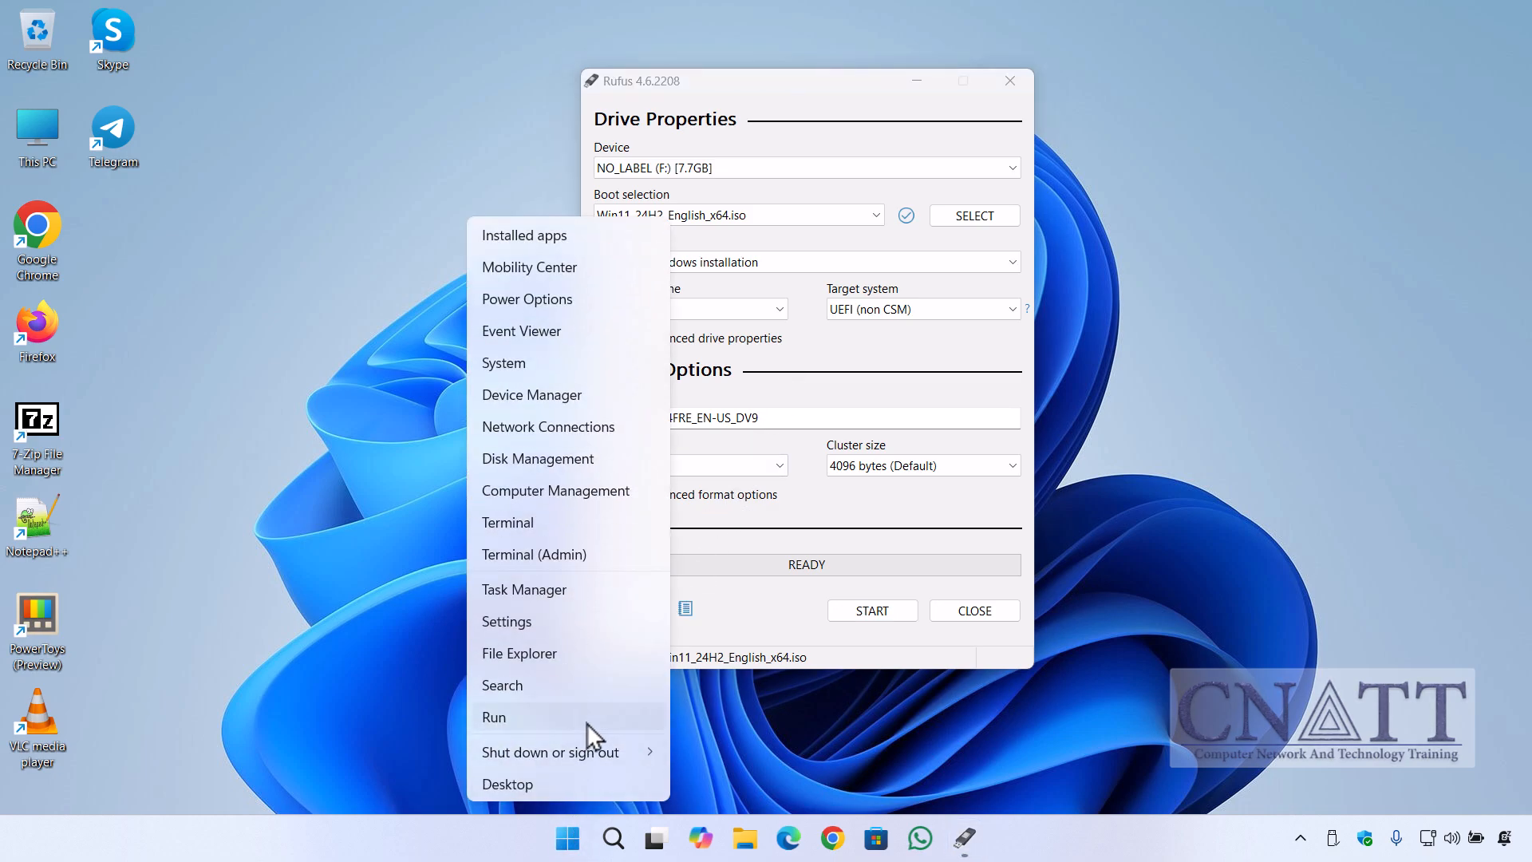
click(587, 723)
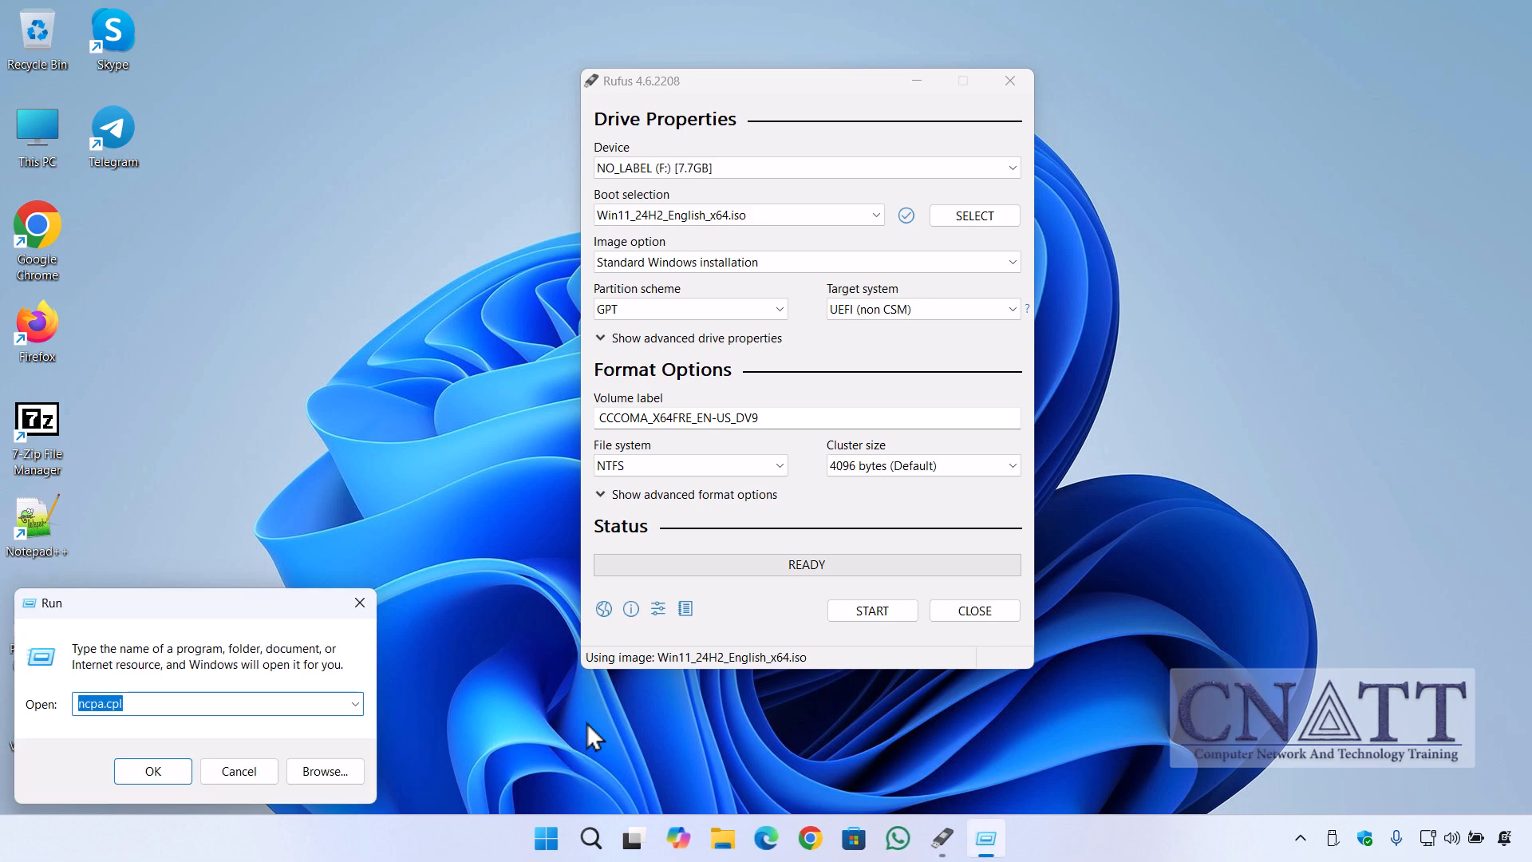
text(msi)
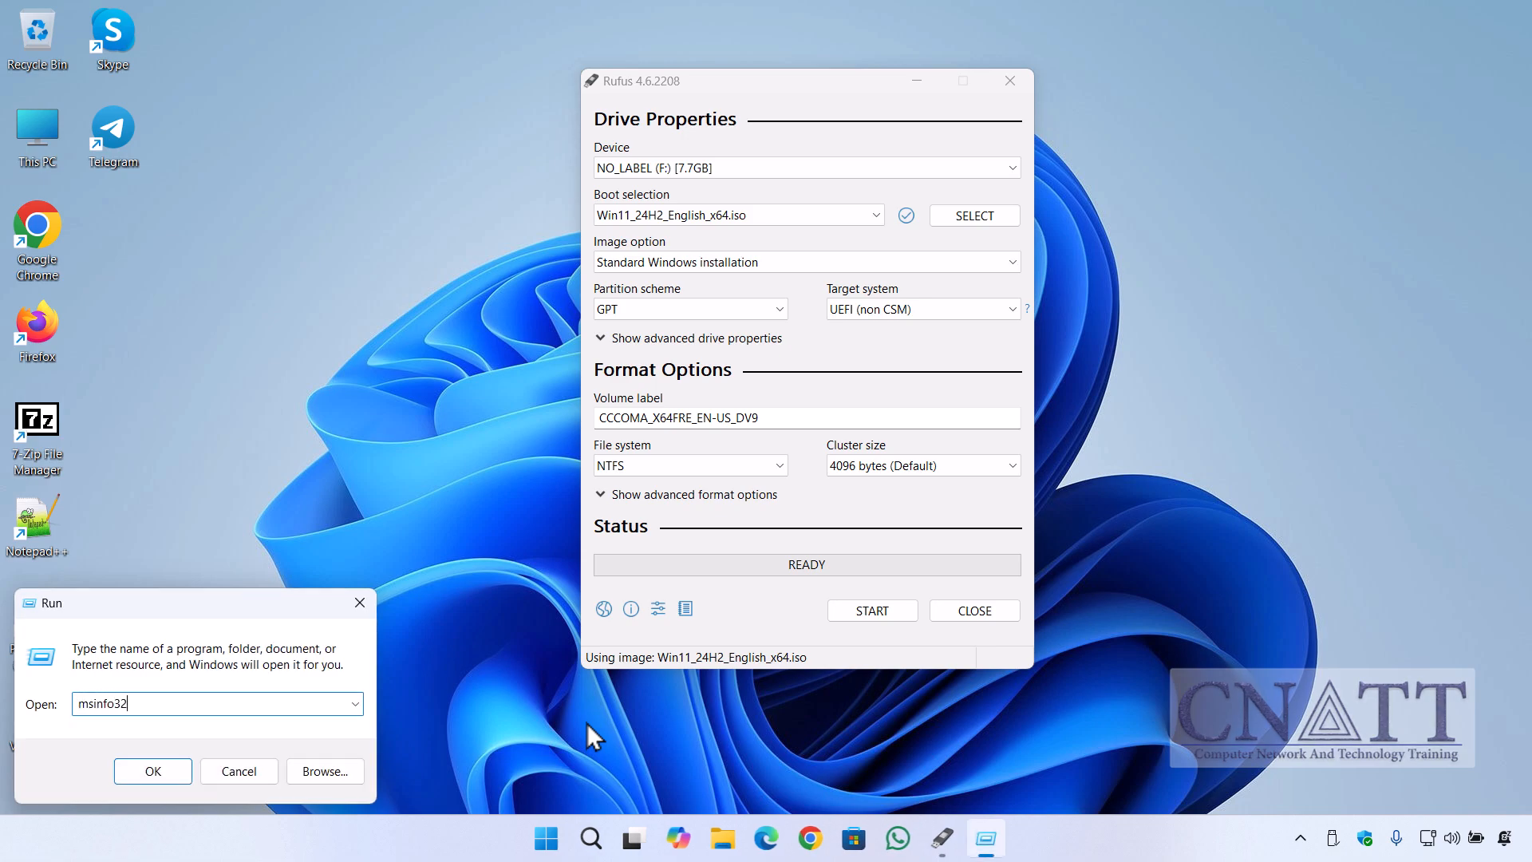
text(nfo32)
key(Return)
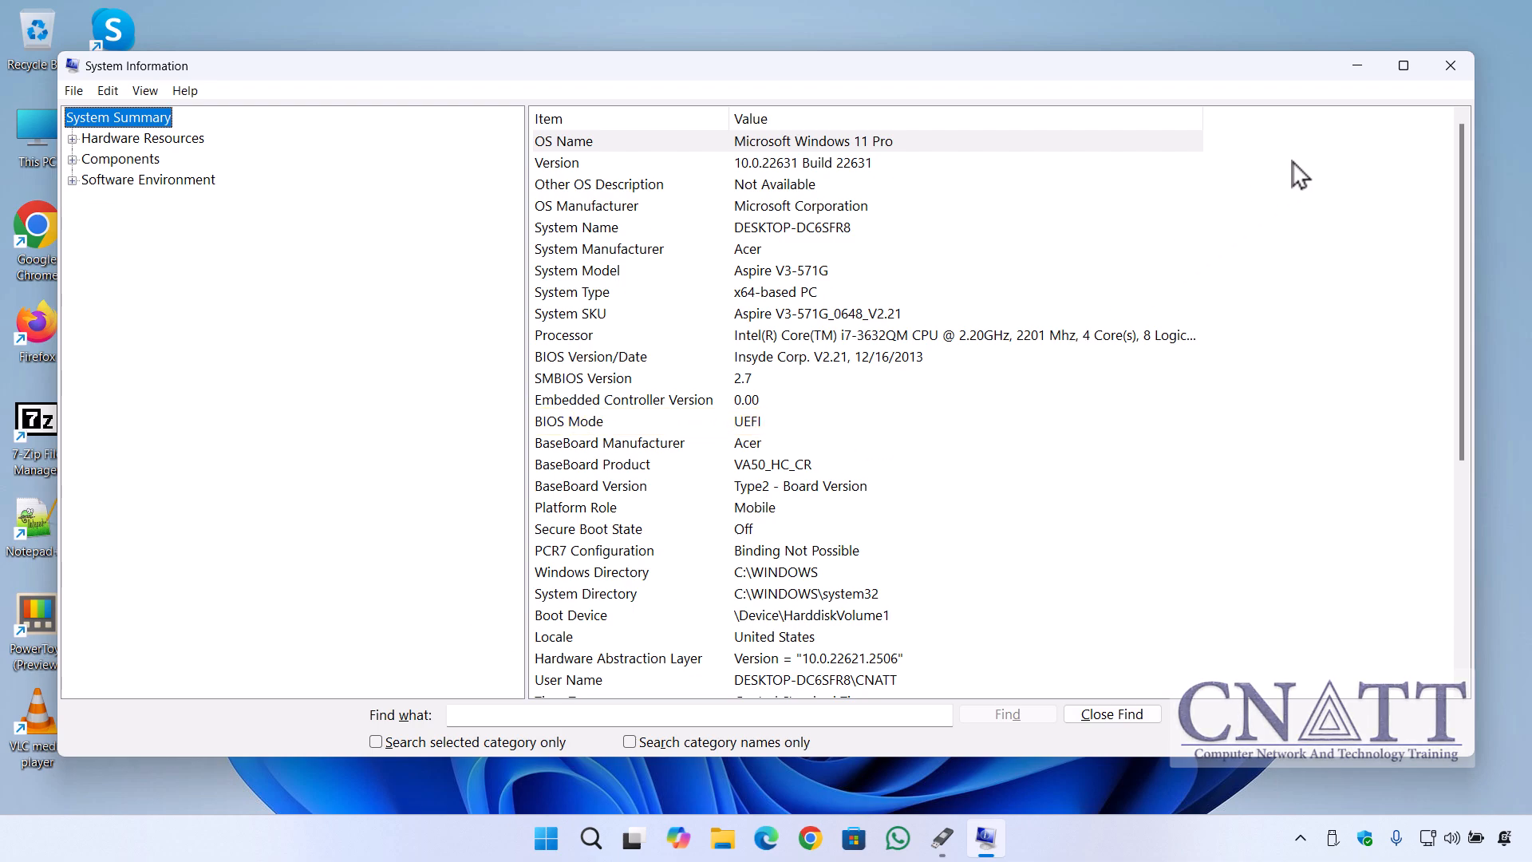
click(1435, 66)
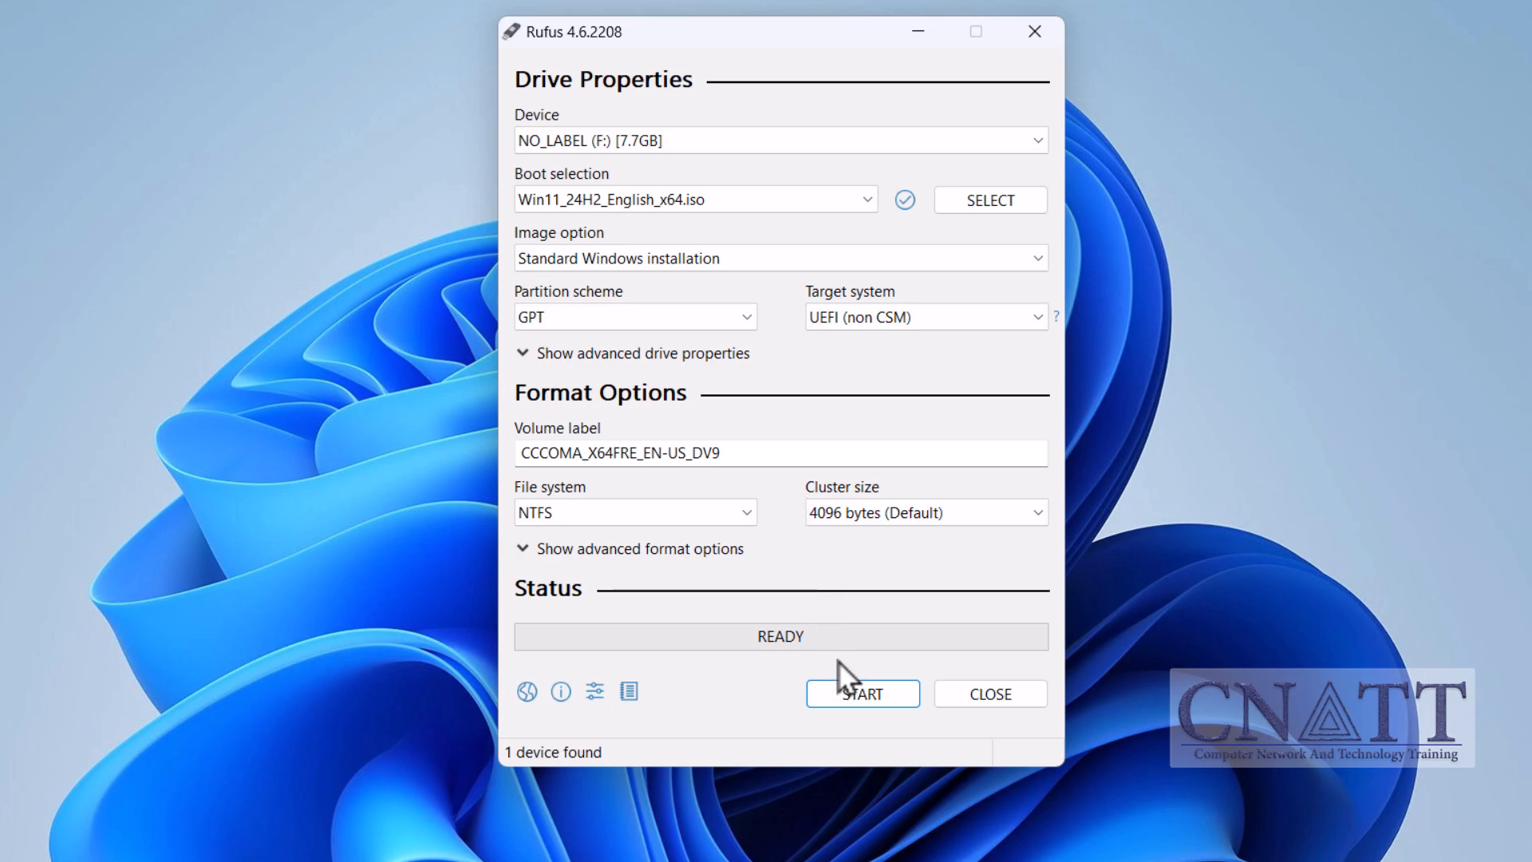
Step: Create the bootable USB drive without the RAM, Secure Boot, TPM 2.0 and Microsoft account requirements, confirming data erasure, and close Rufus
click(865, 697)
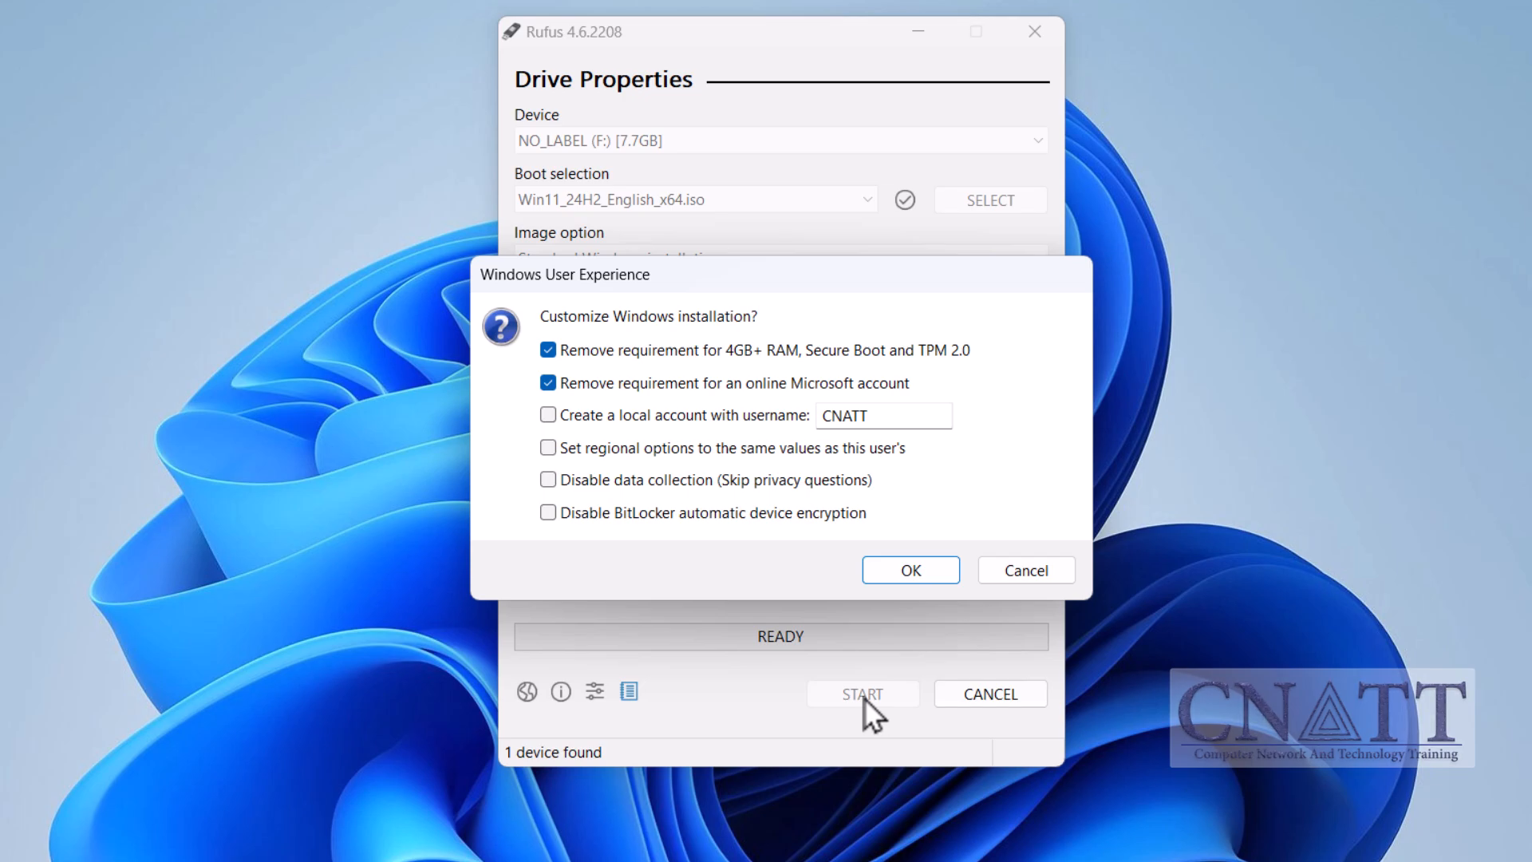
click(929, 567)
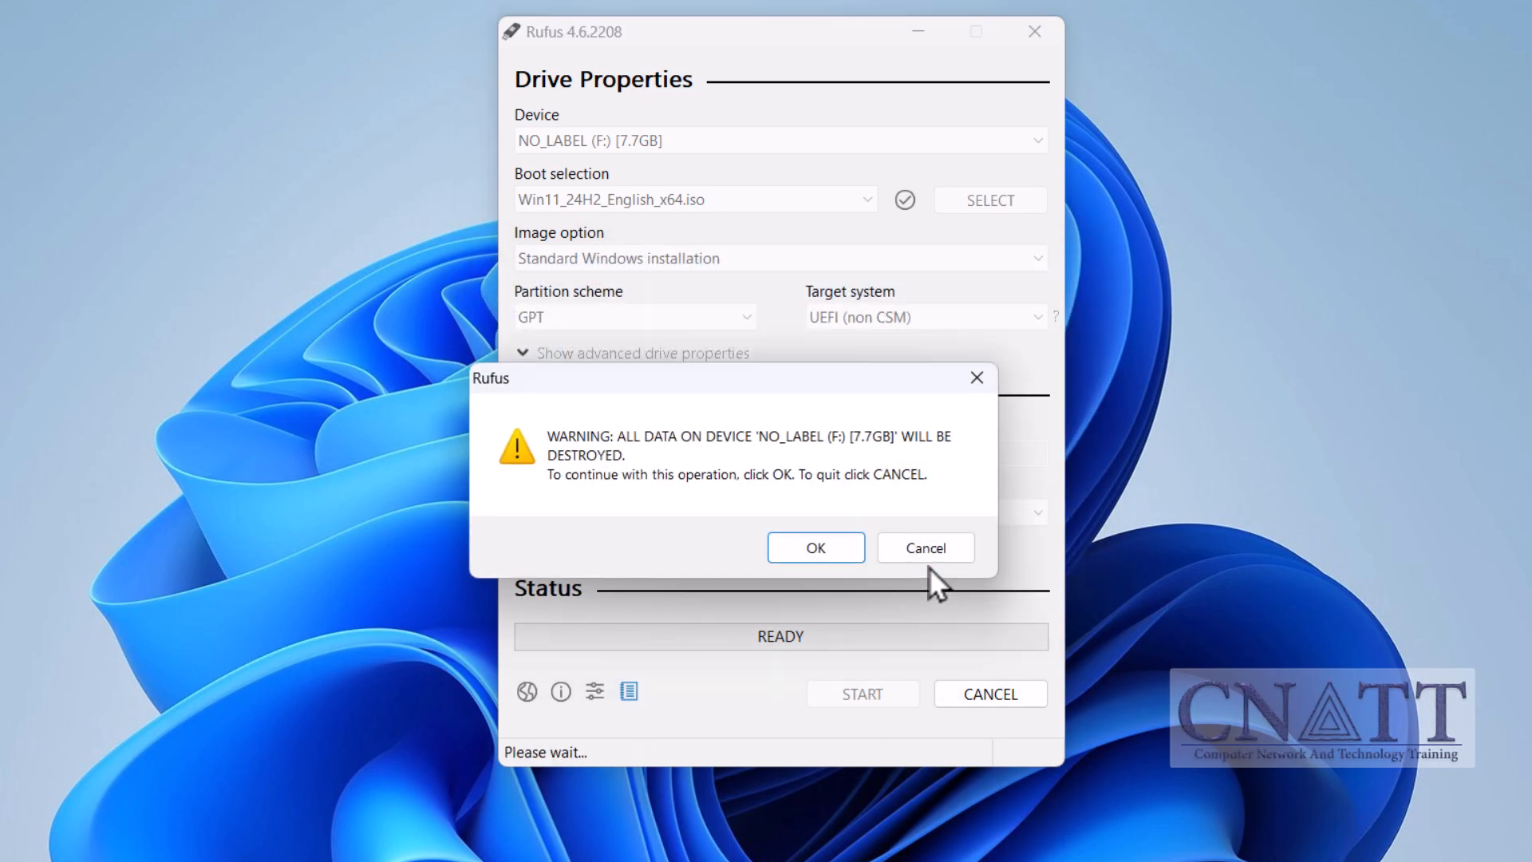
click(844, 554)
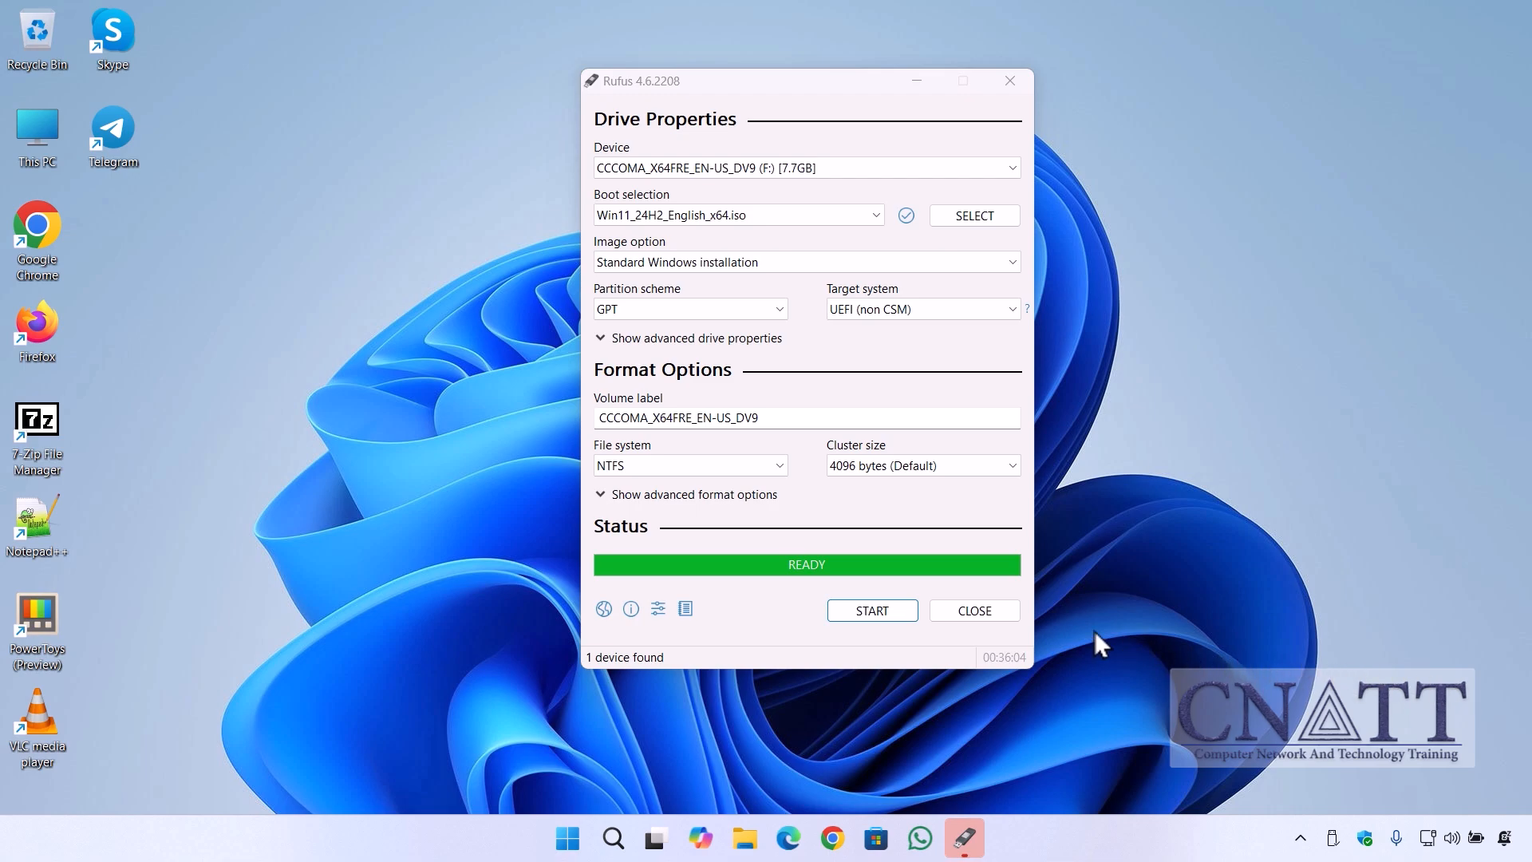
click(956, 610)
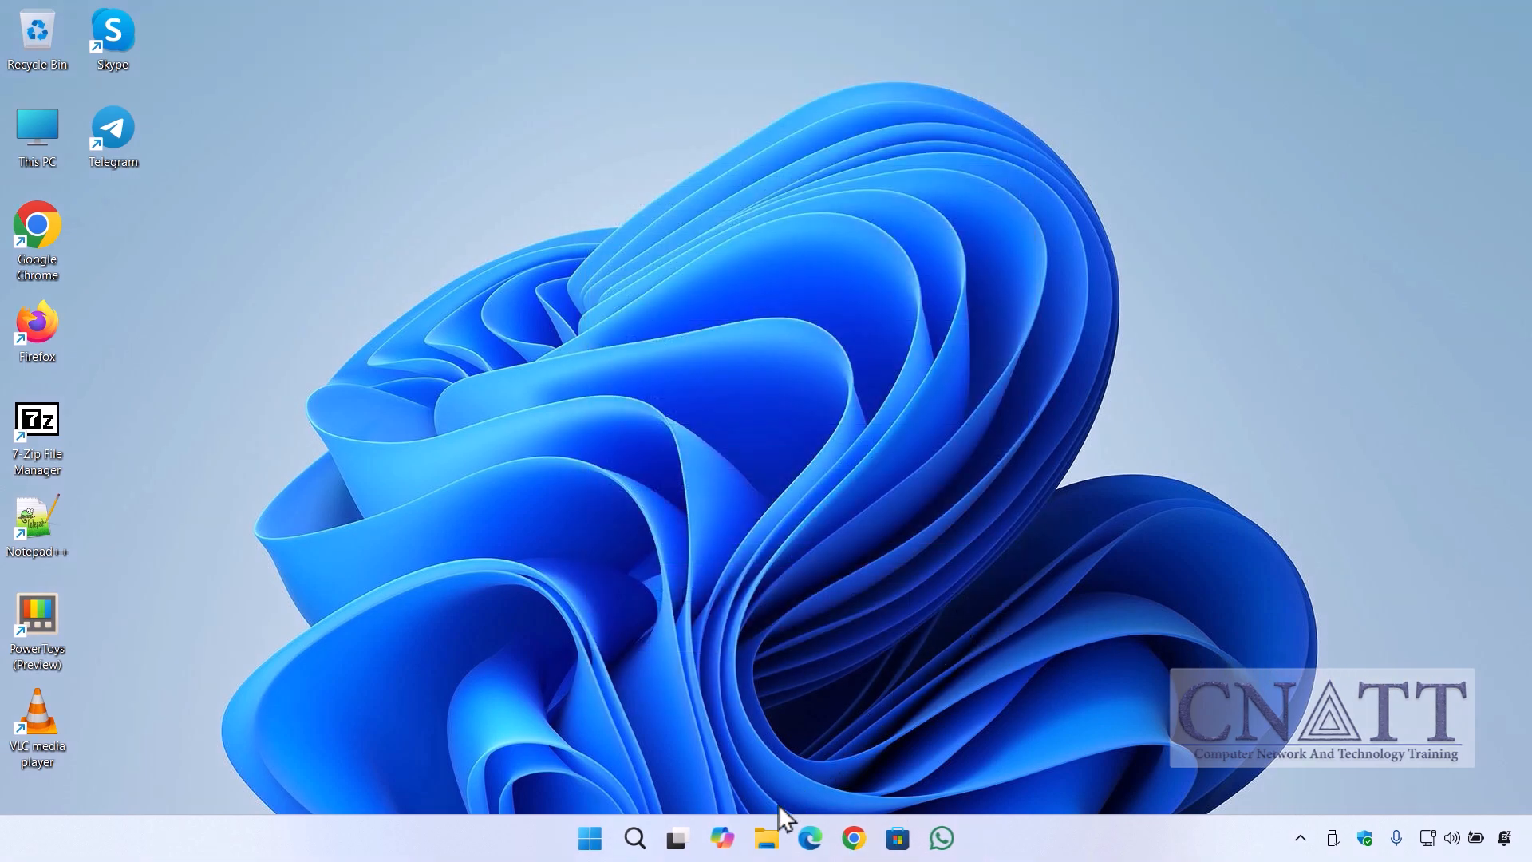
Step: Run setup from the CCCOMA_X64FRE_EN-US_DV9 (F:) USB drive, allow it to make changes, and close the folder window
click(771, 830)
click(428, 592)
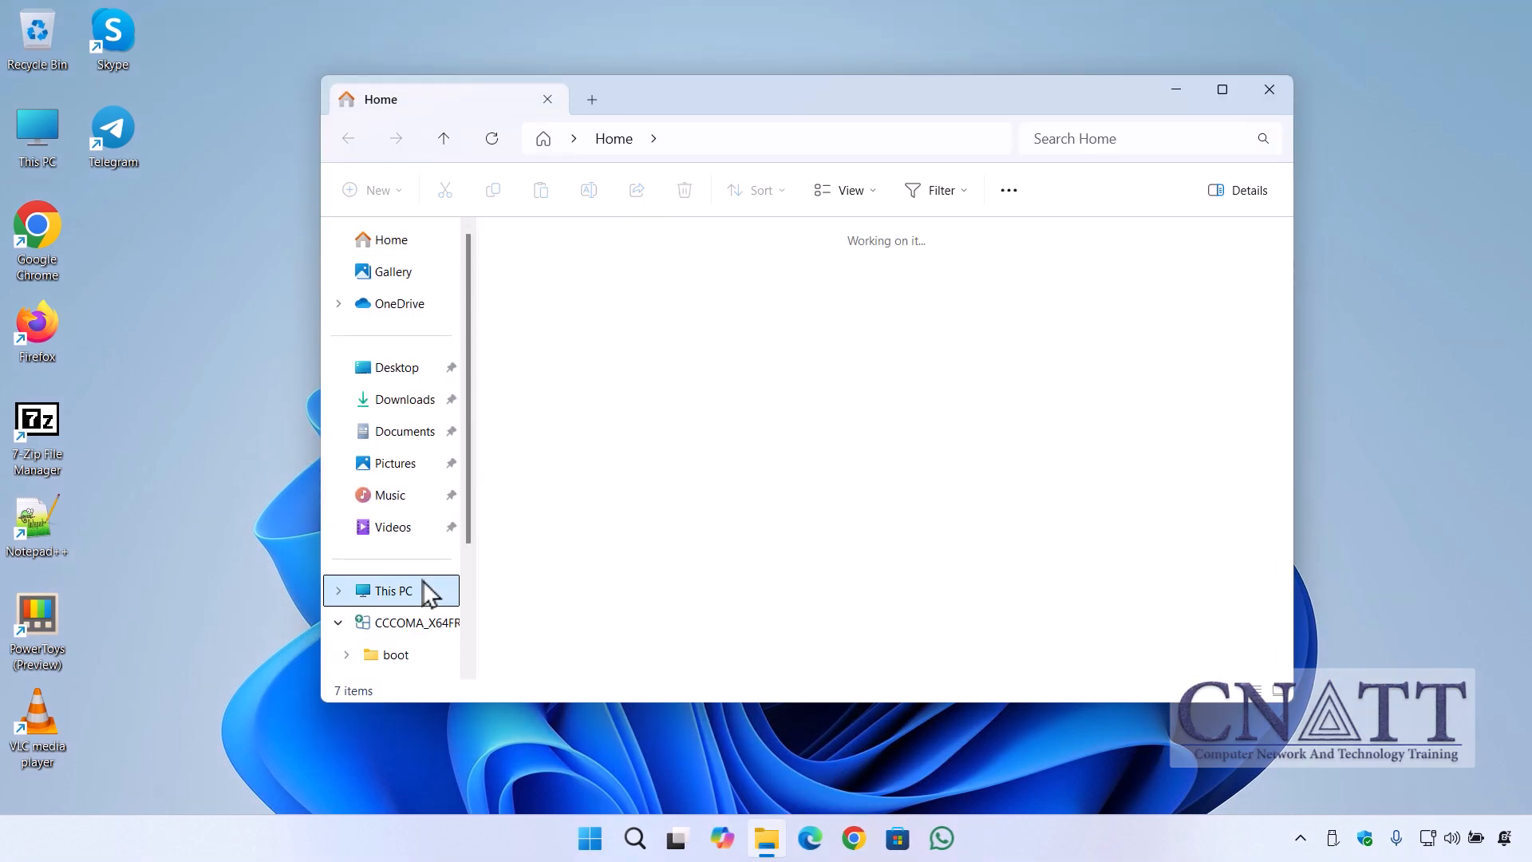
click(1112, 280)
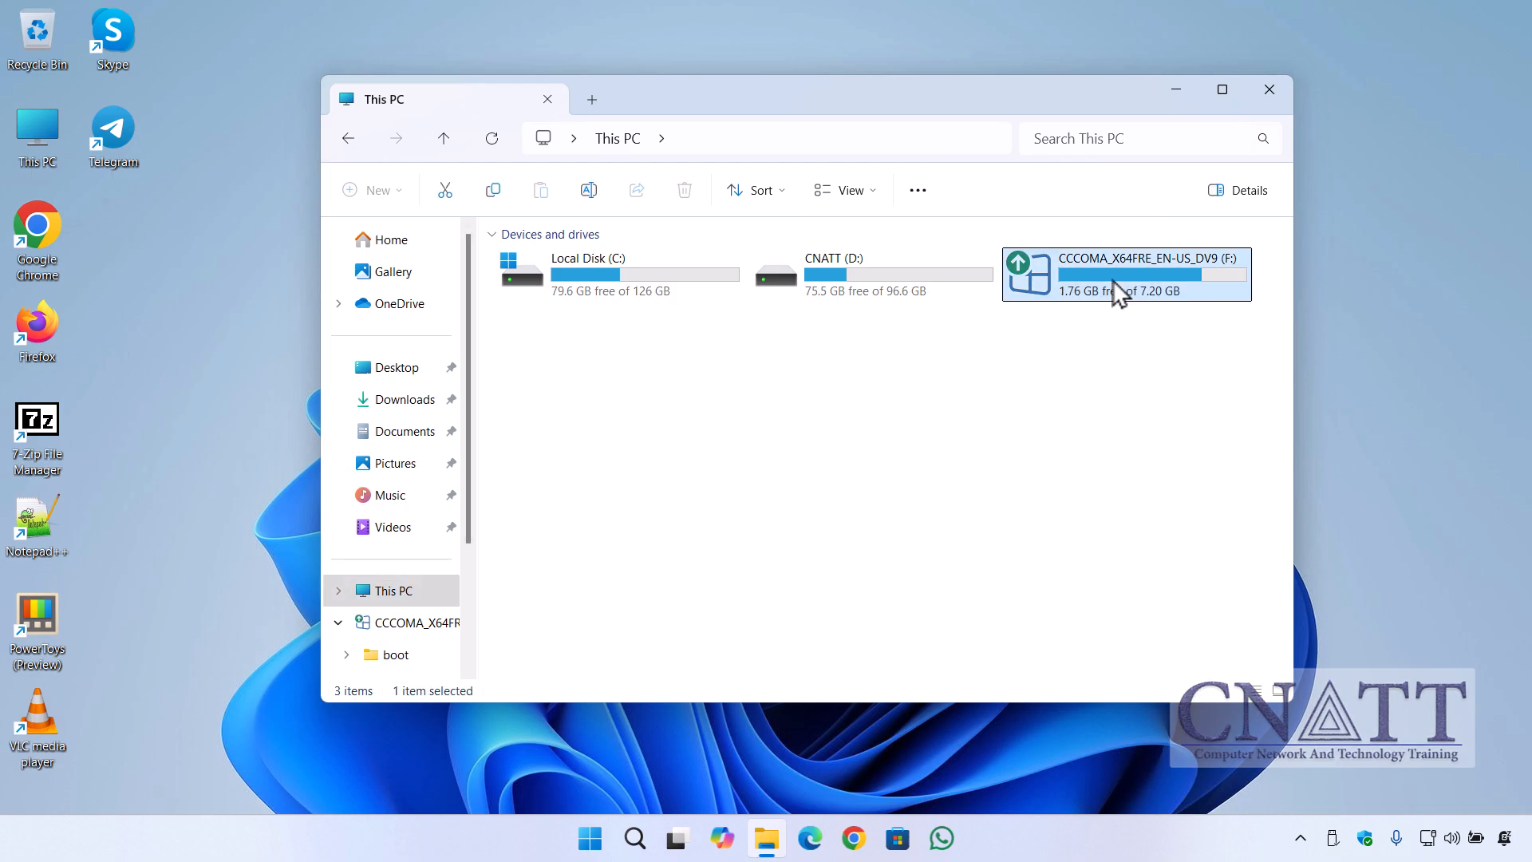
right_click(1114, 293)
click(1138, 345)
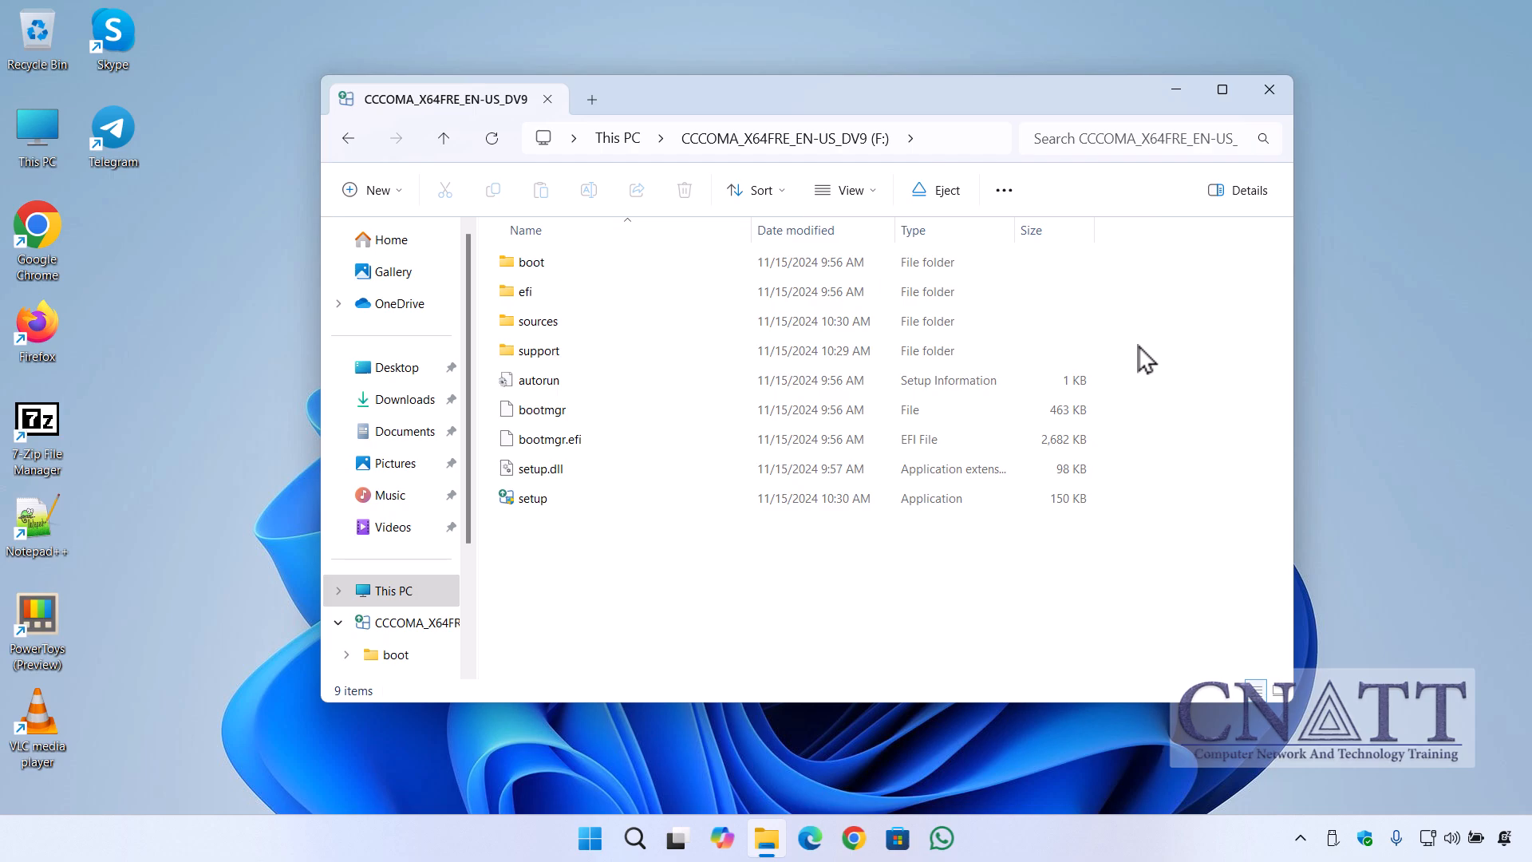
double_click(543, 498)
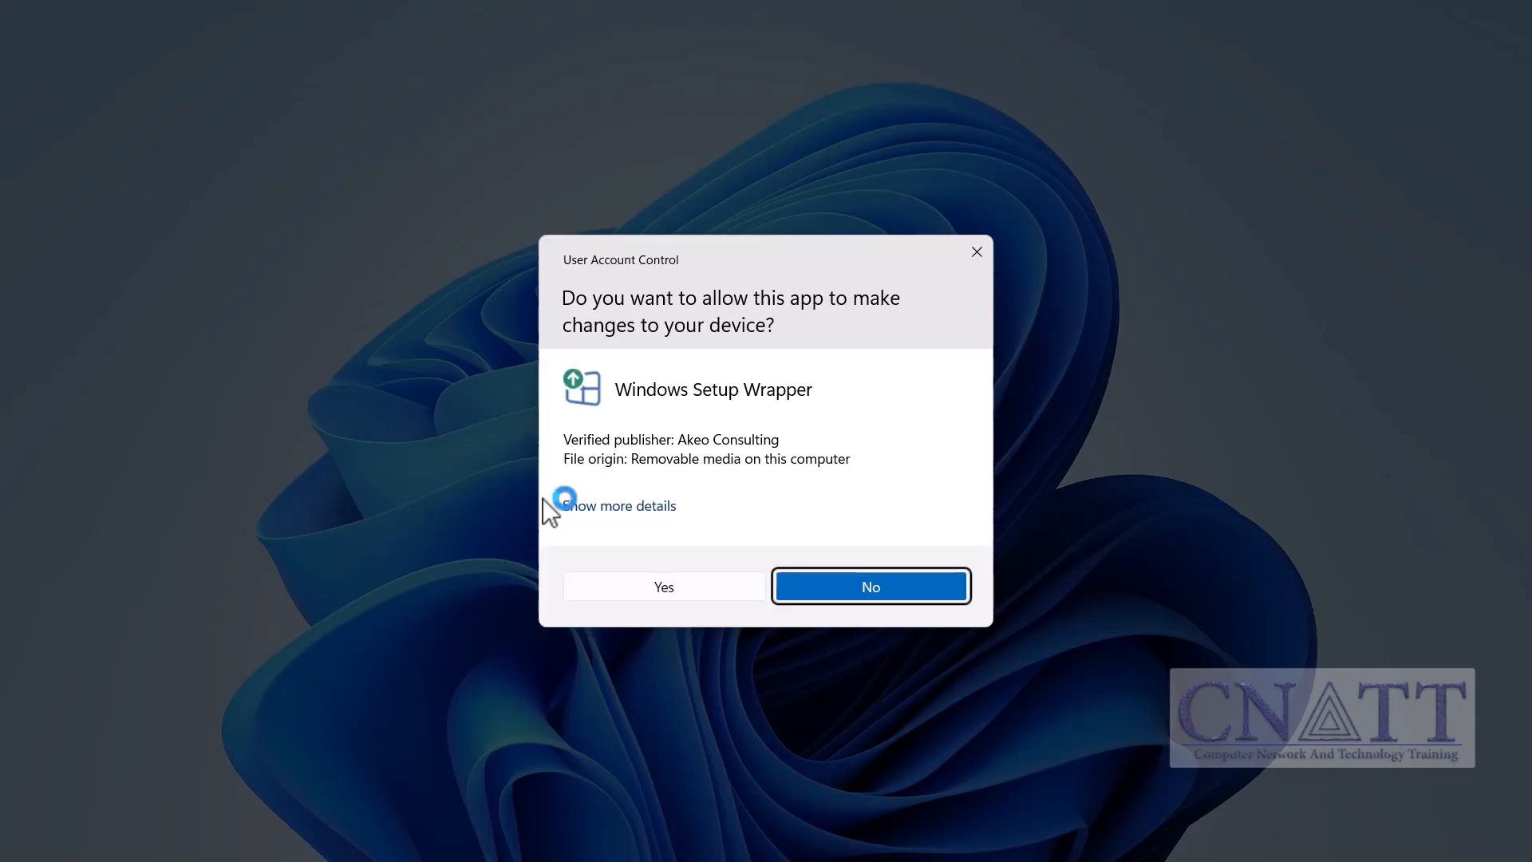
click(668, 600)
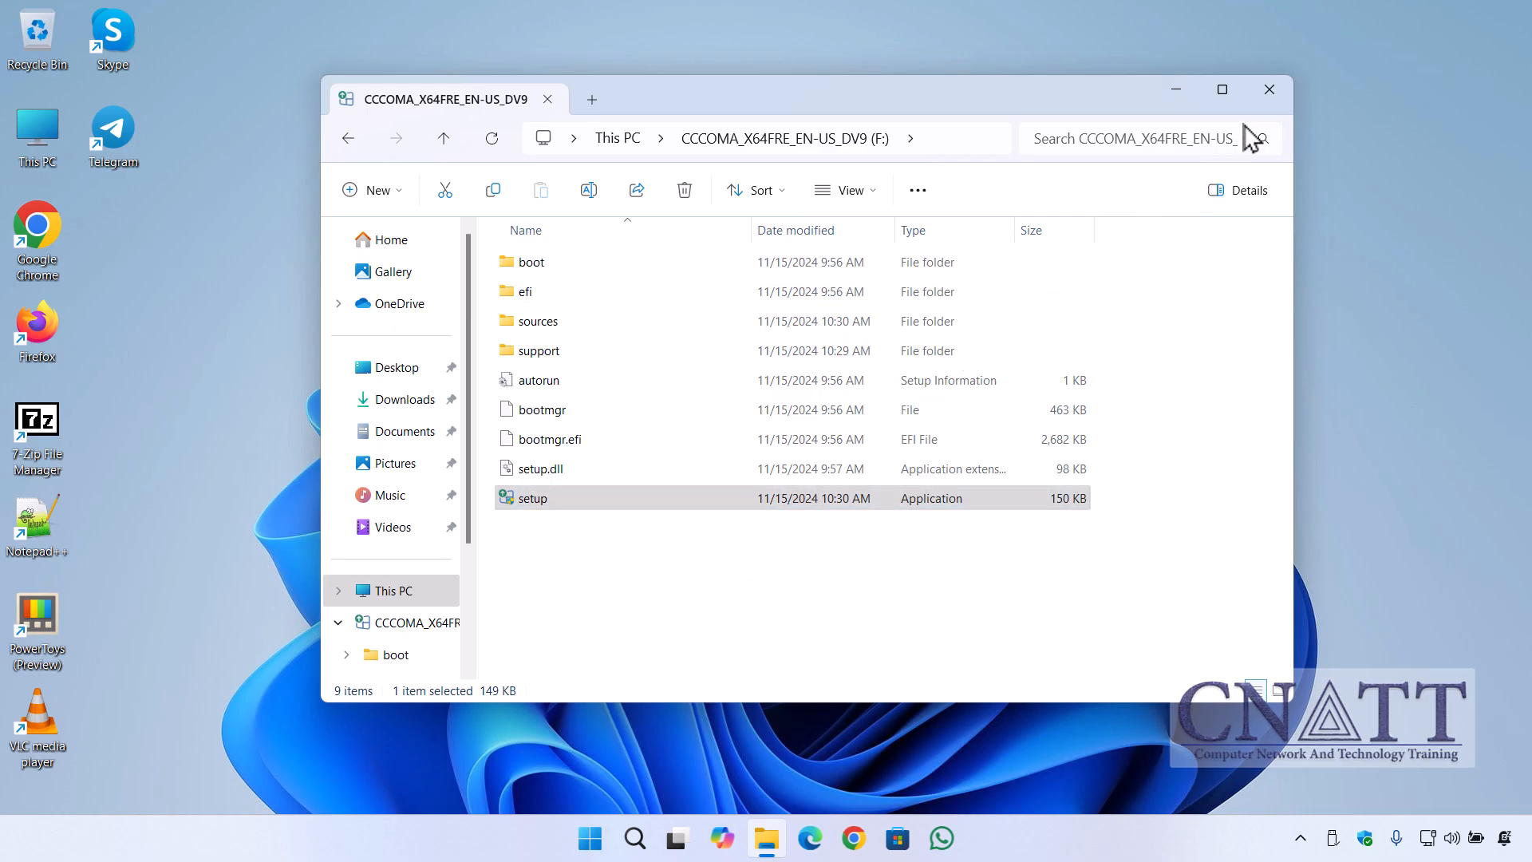
click(1257, 90)
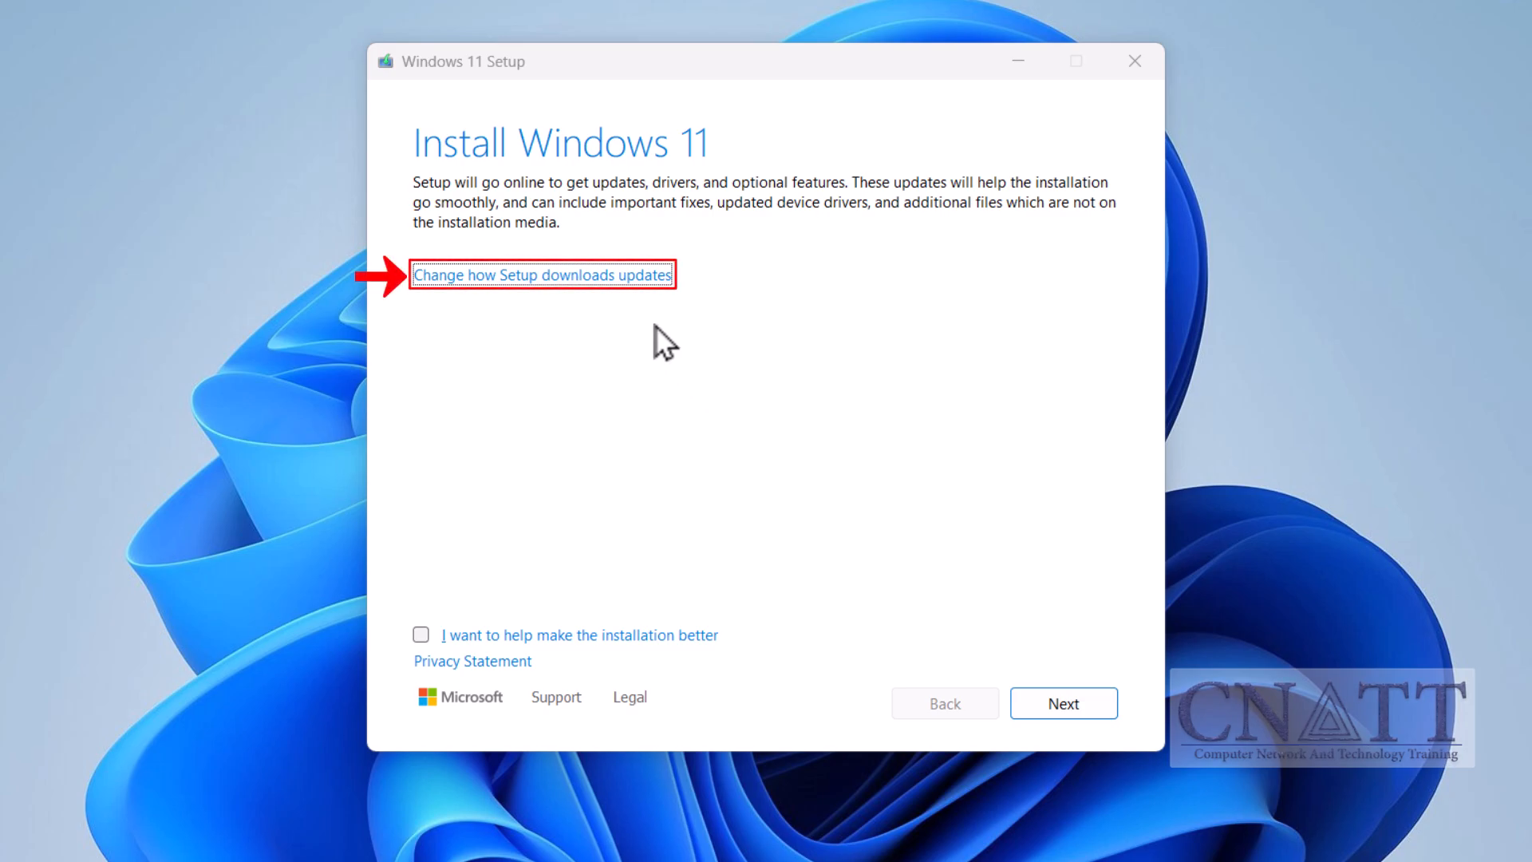
Step: Set the Windows 11 Setup update download option to Not right now, and continue to the Ready to install page
click(622, 288)
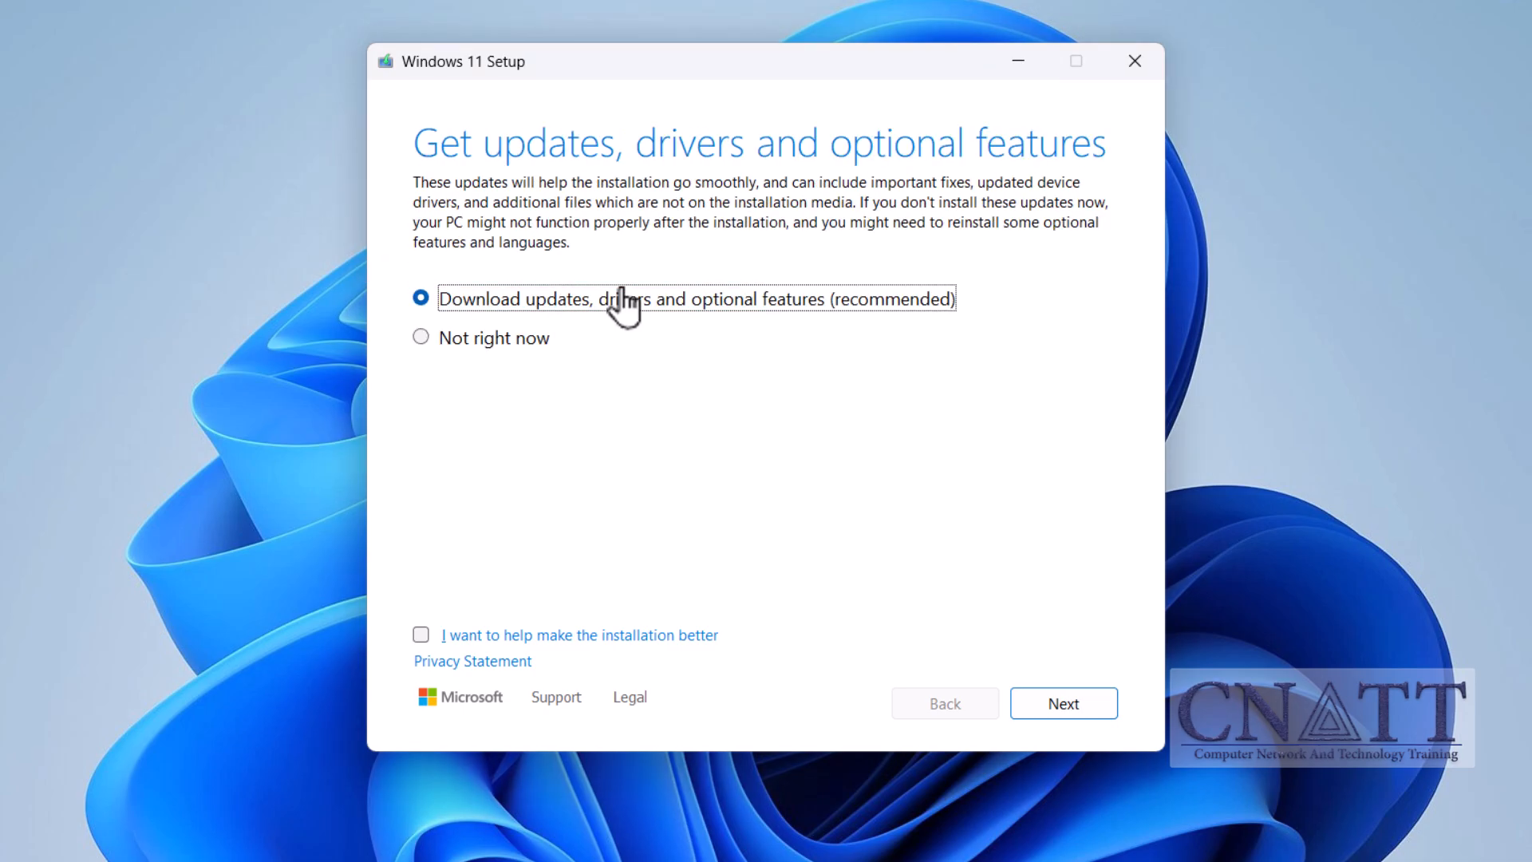
click(438, 339)
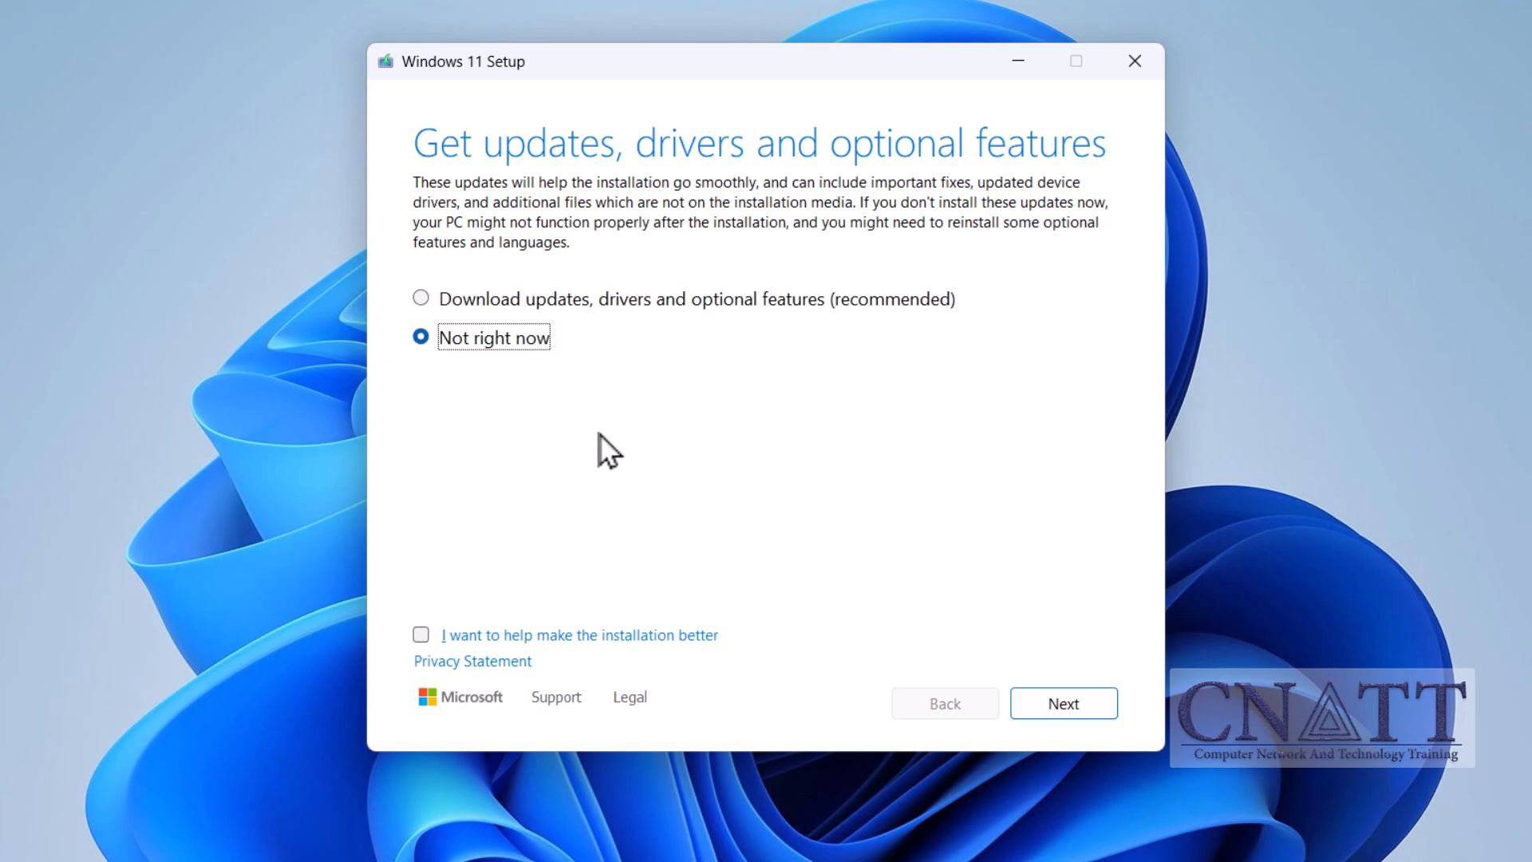
click(1095, 712)
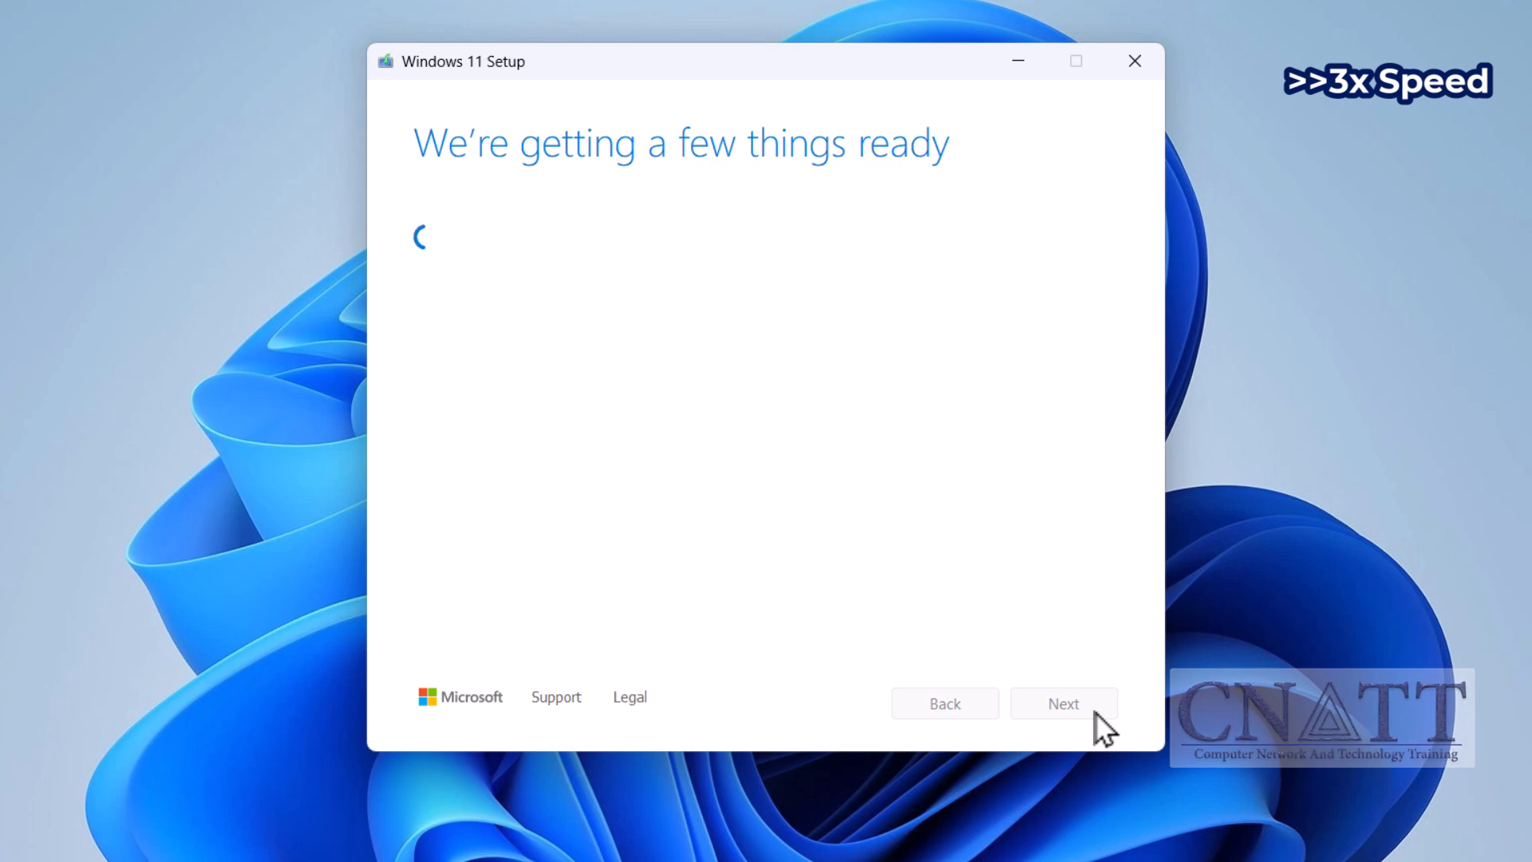
click(1095, 712)
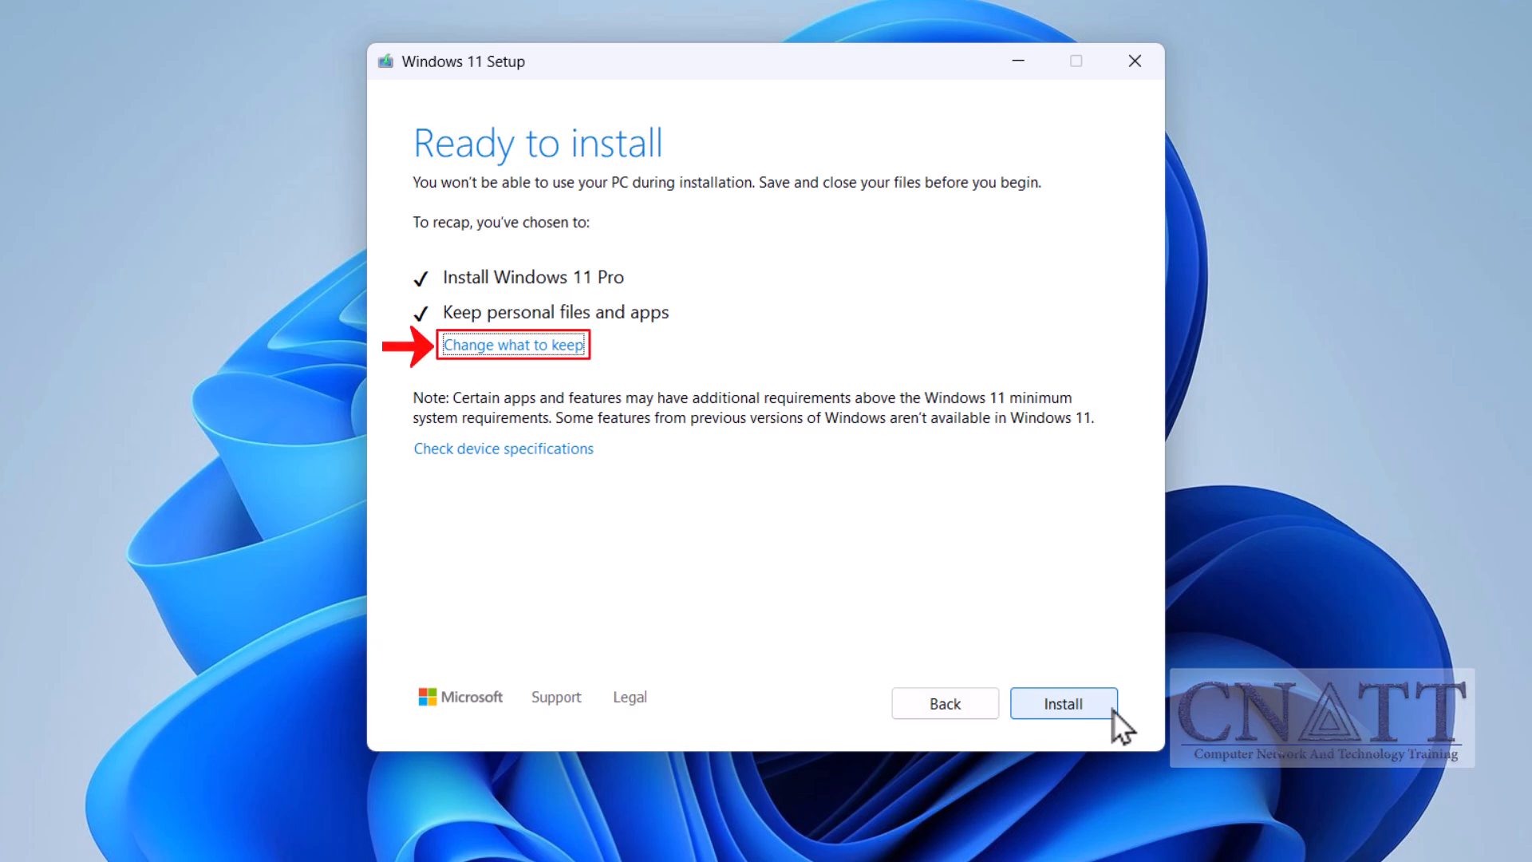
Step: Install Windows 11 Pro with Keep personal files and apps, and continue through the device privacy settings
click(576, 349)
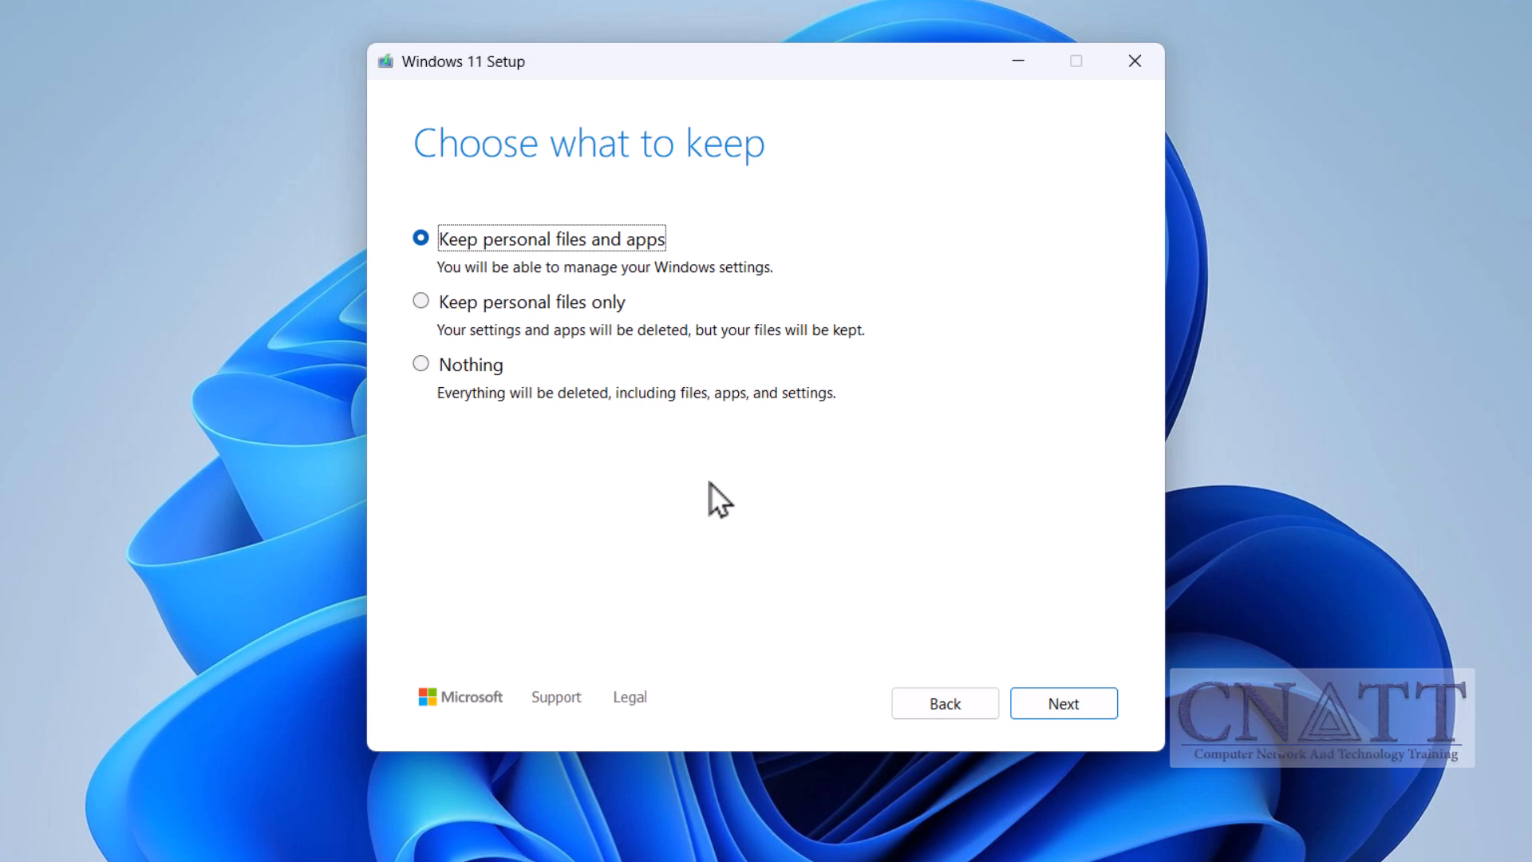
click(1095, 706)
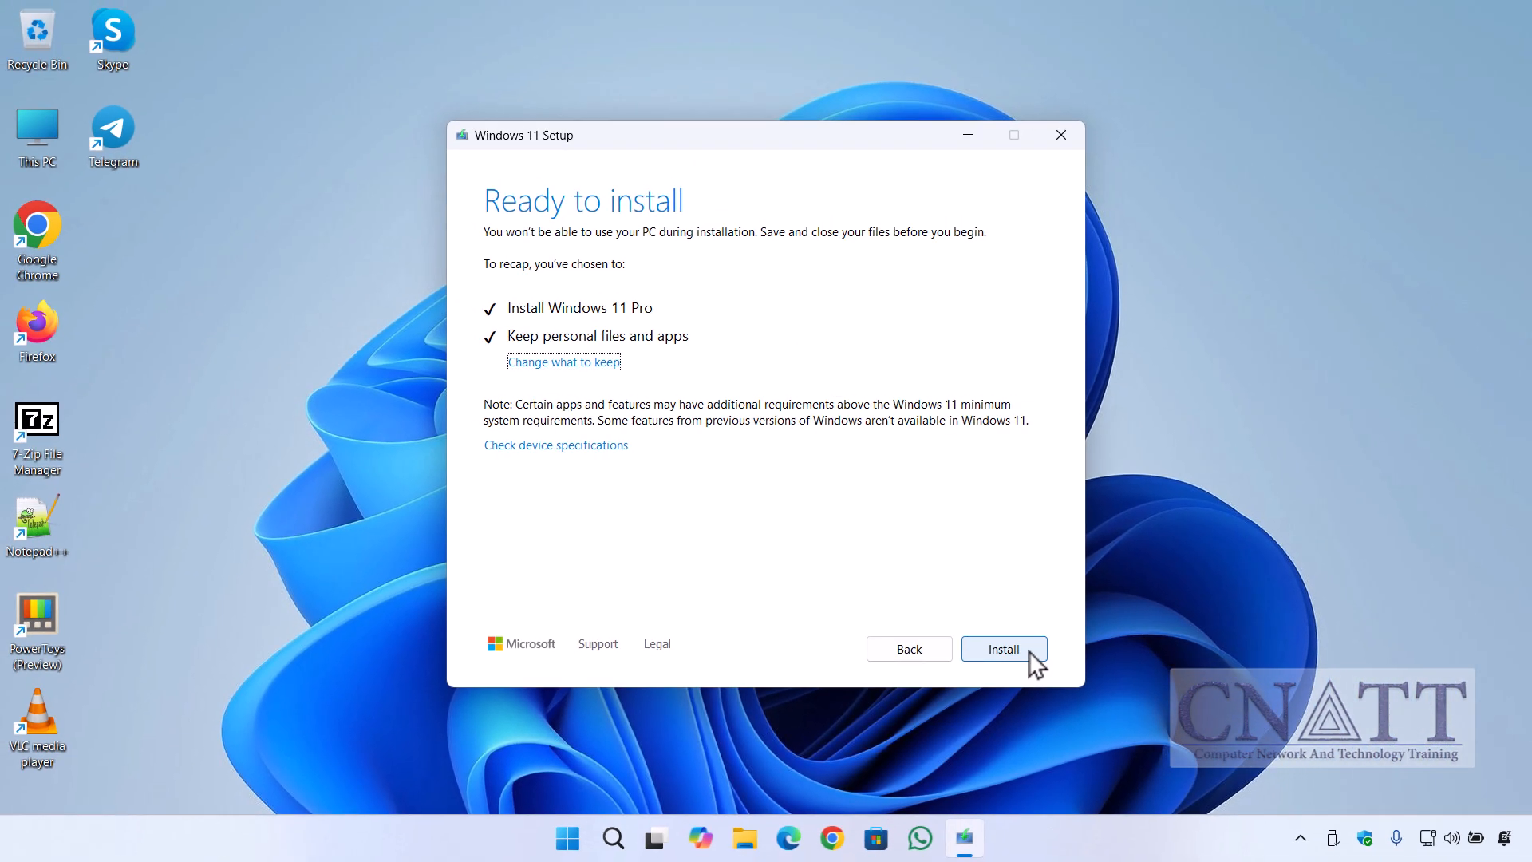
click(1029, 652)
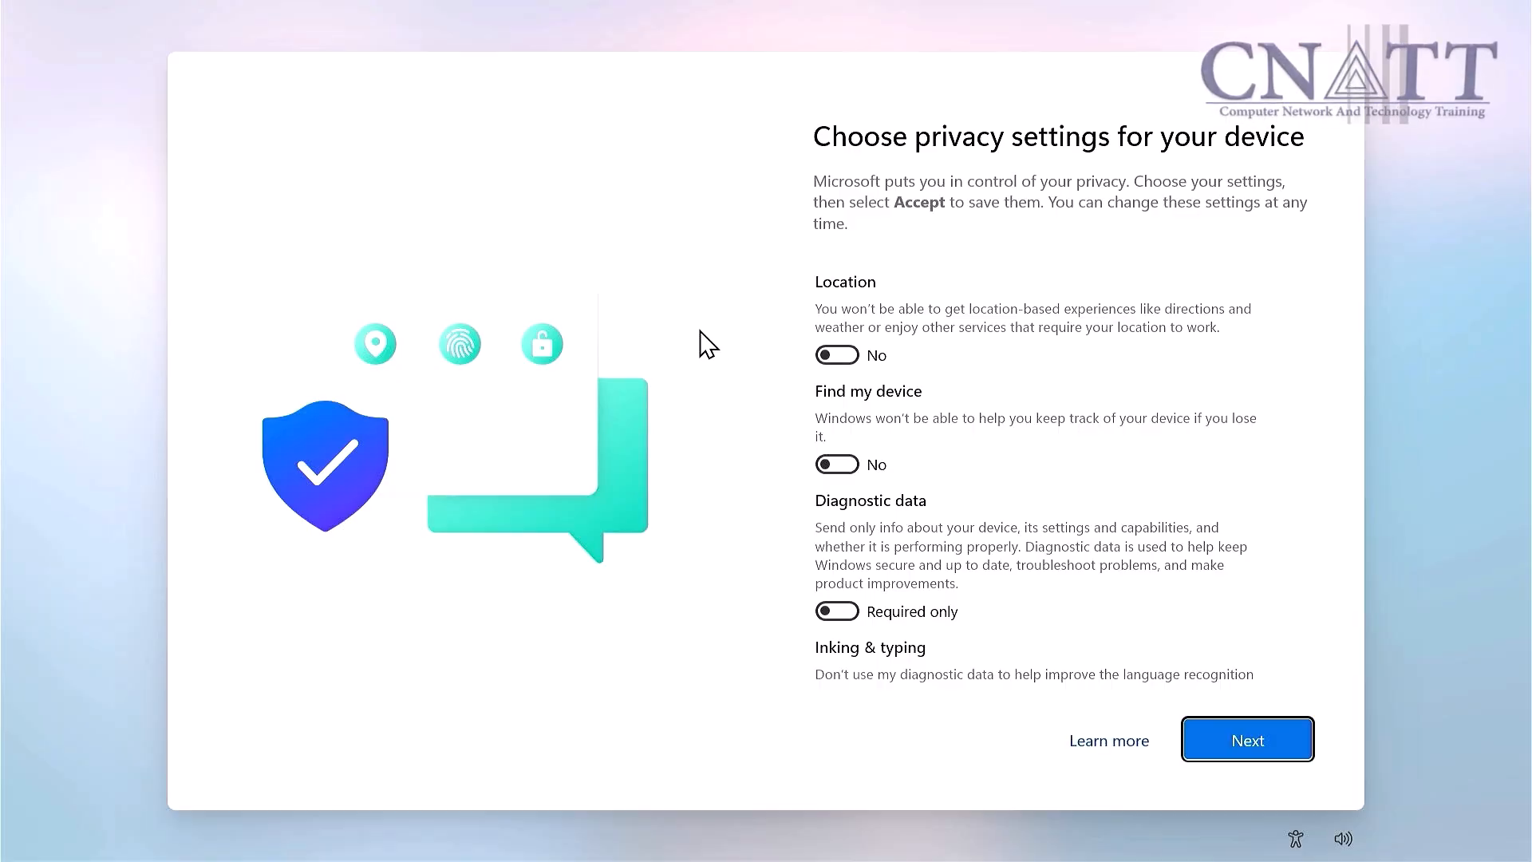
click(1238, 742)
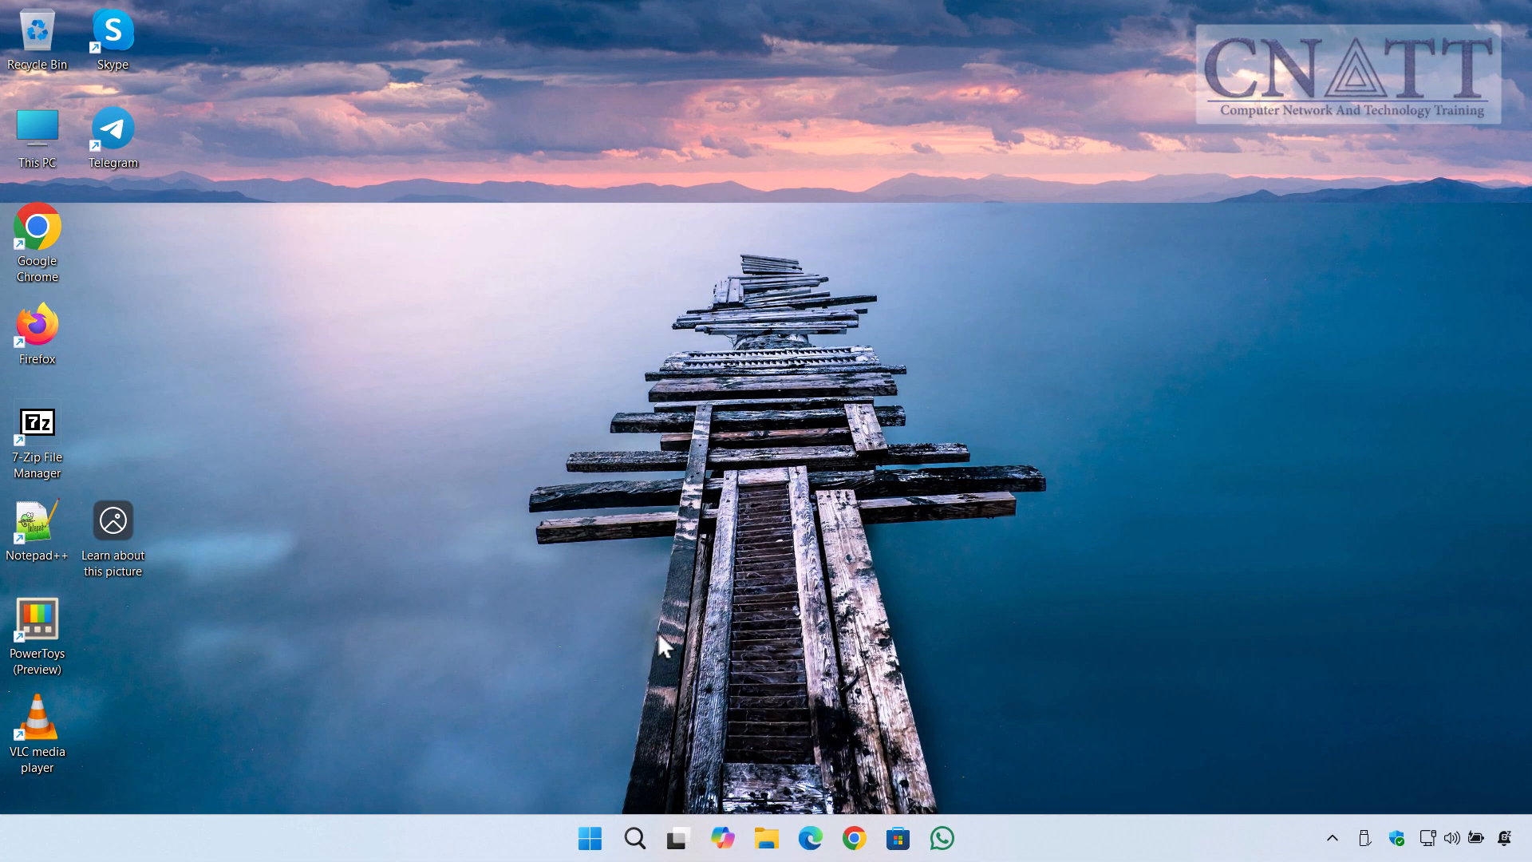
Step: Check the Windows edition and version on the system's About page, and close it
right_click(592, 837)
click(645, 368)
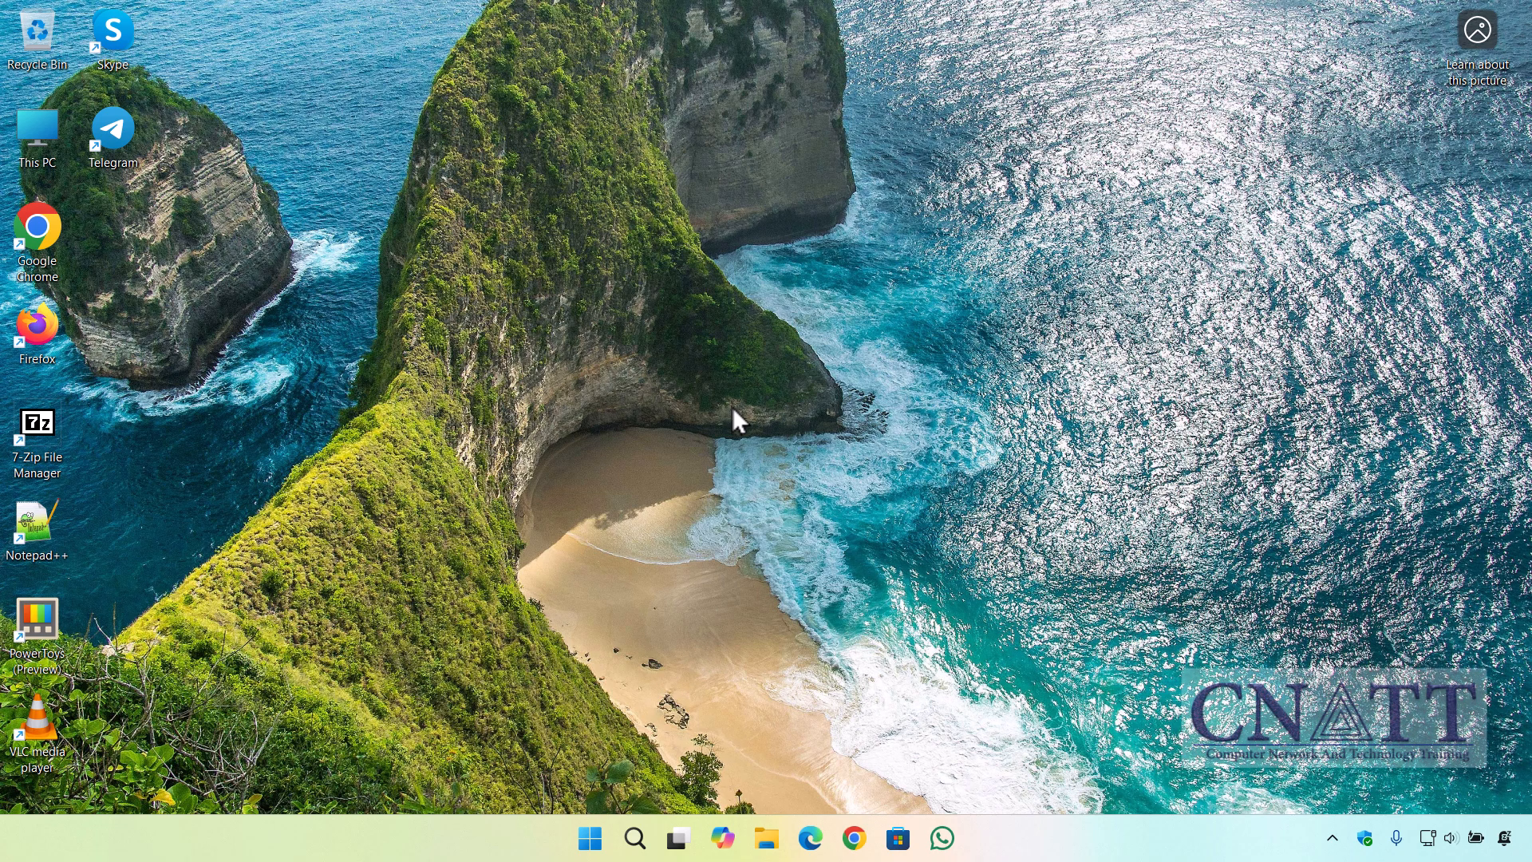
right_click(590, 838)
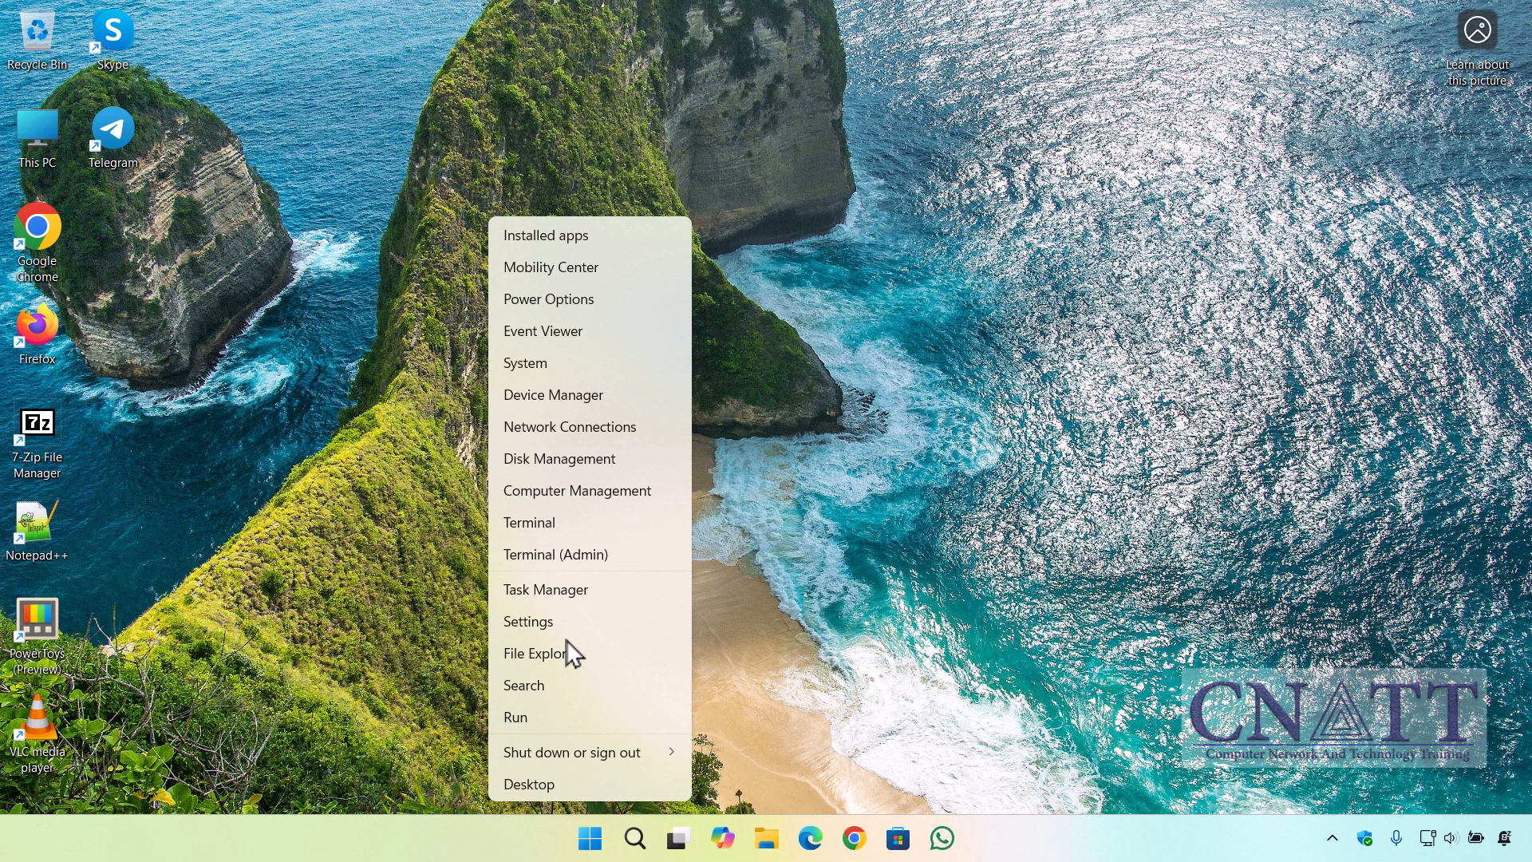
click(620, 368)
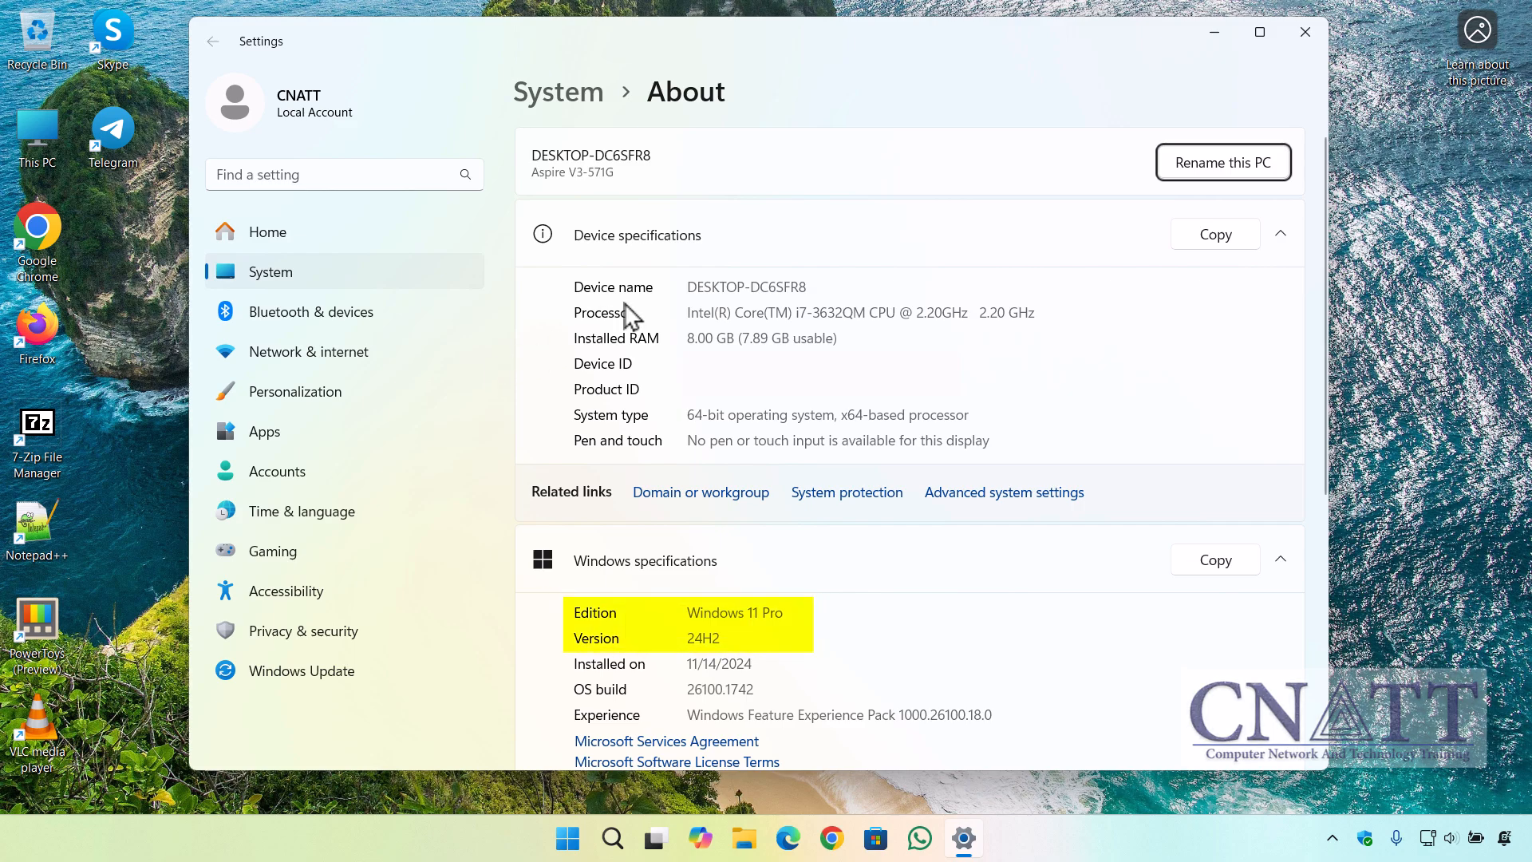
click(1305, 32)
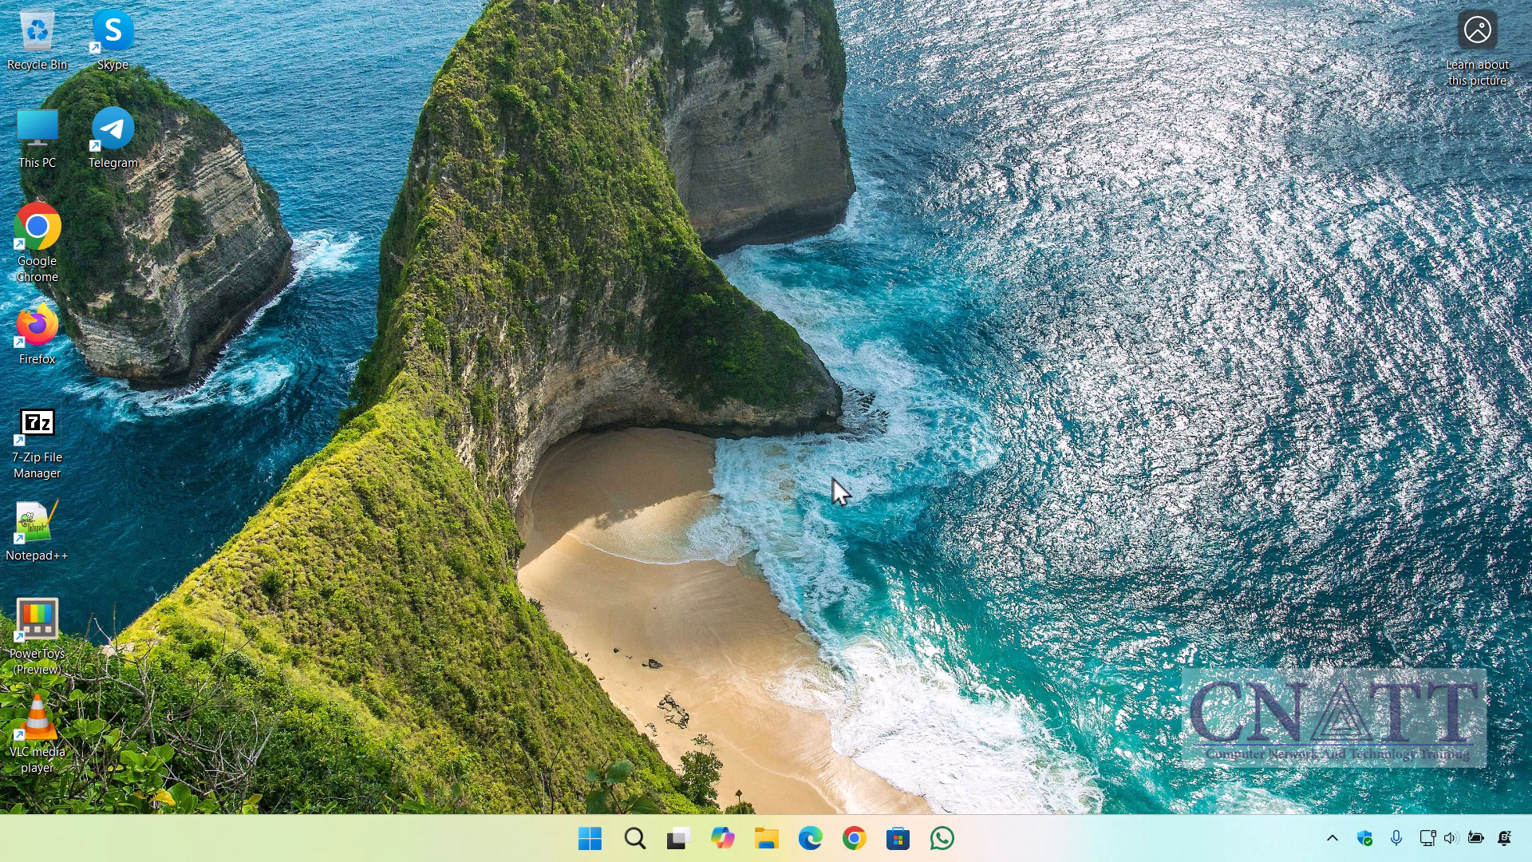
Step: Start going back to the earlier Windows build from the system's Recovery settings
click(591, 837)
click(621, 259)
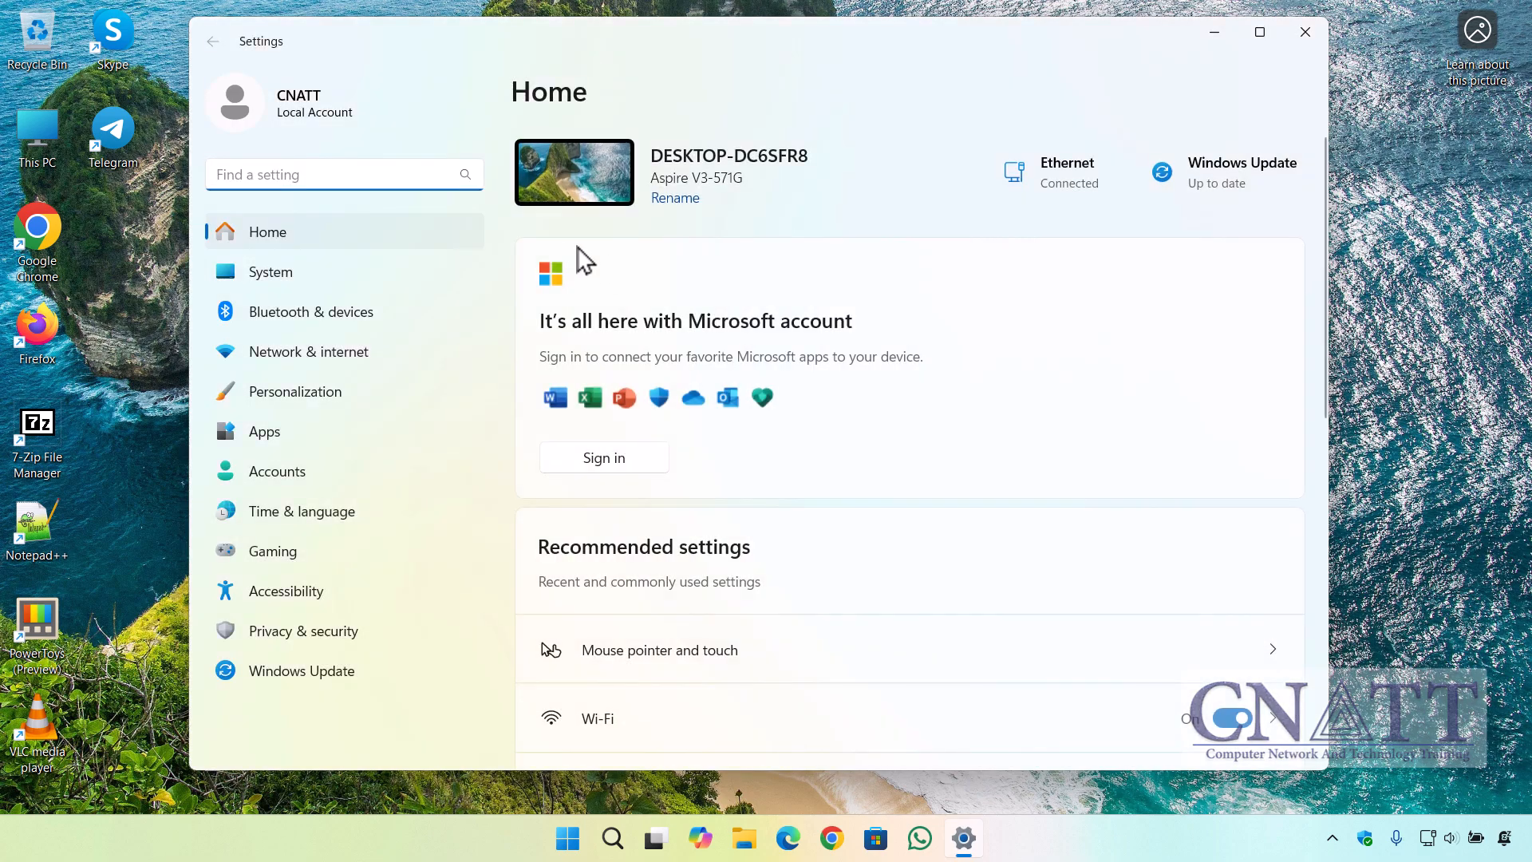
click(401, 271)
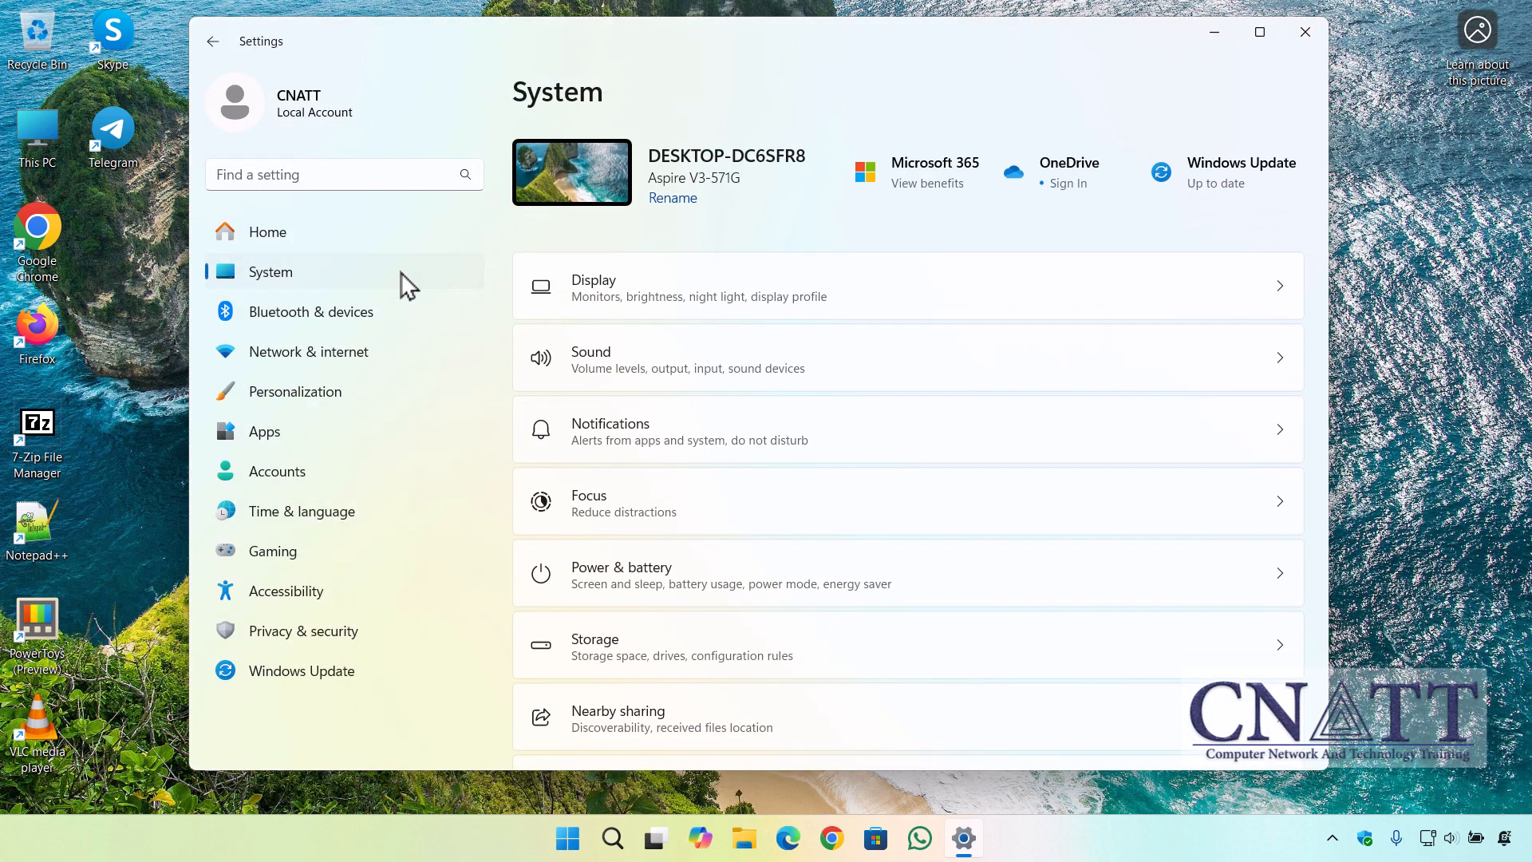
scroll(947, 366, down, 5)
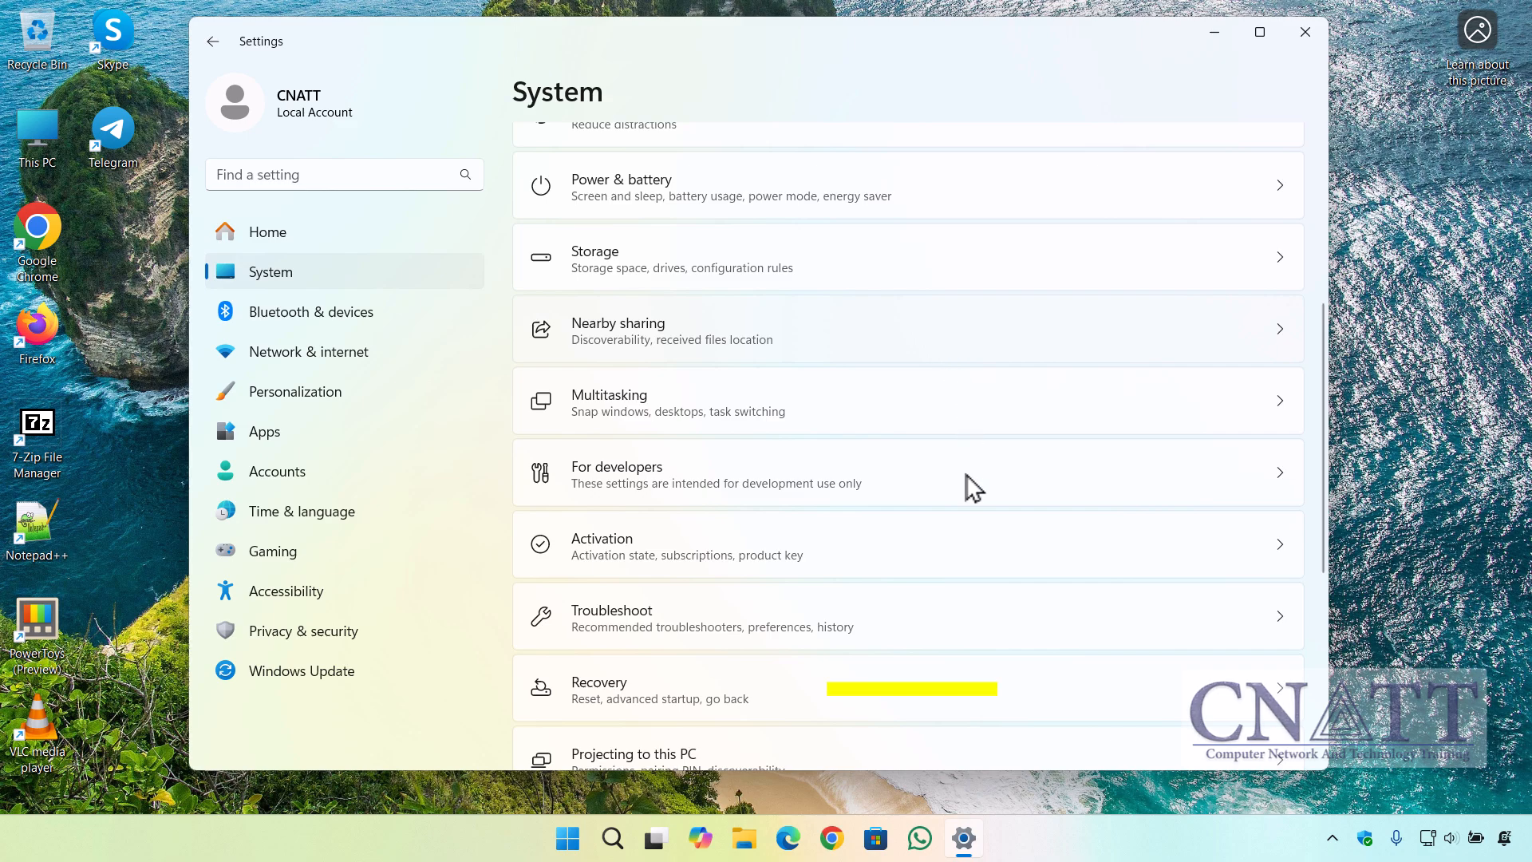
click(975, 682)
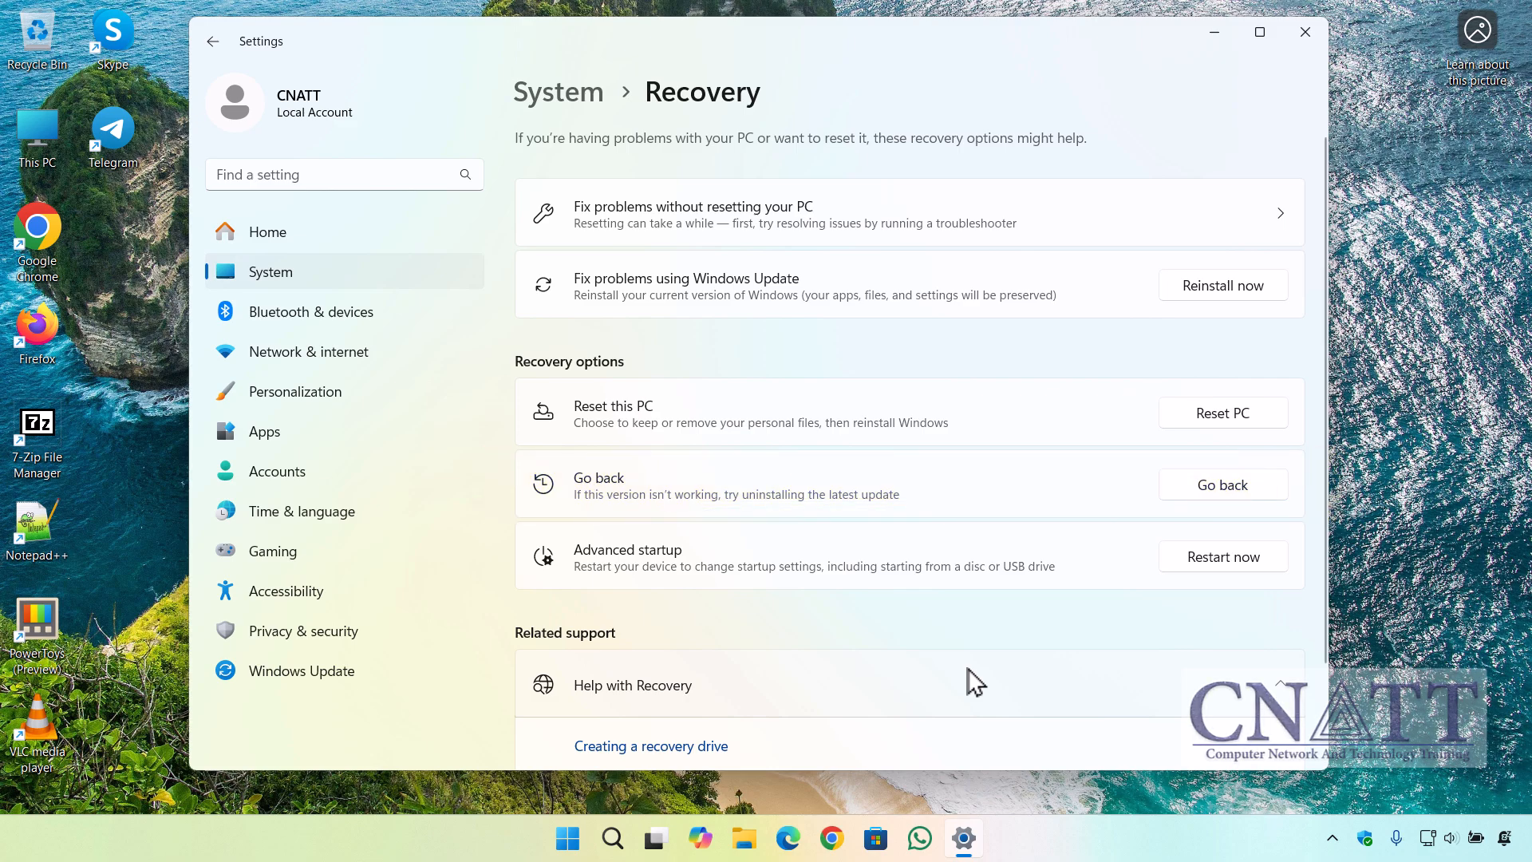
click(1262, 493)
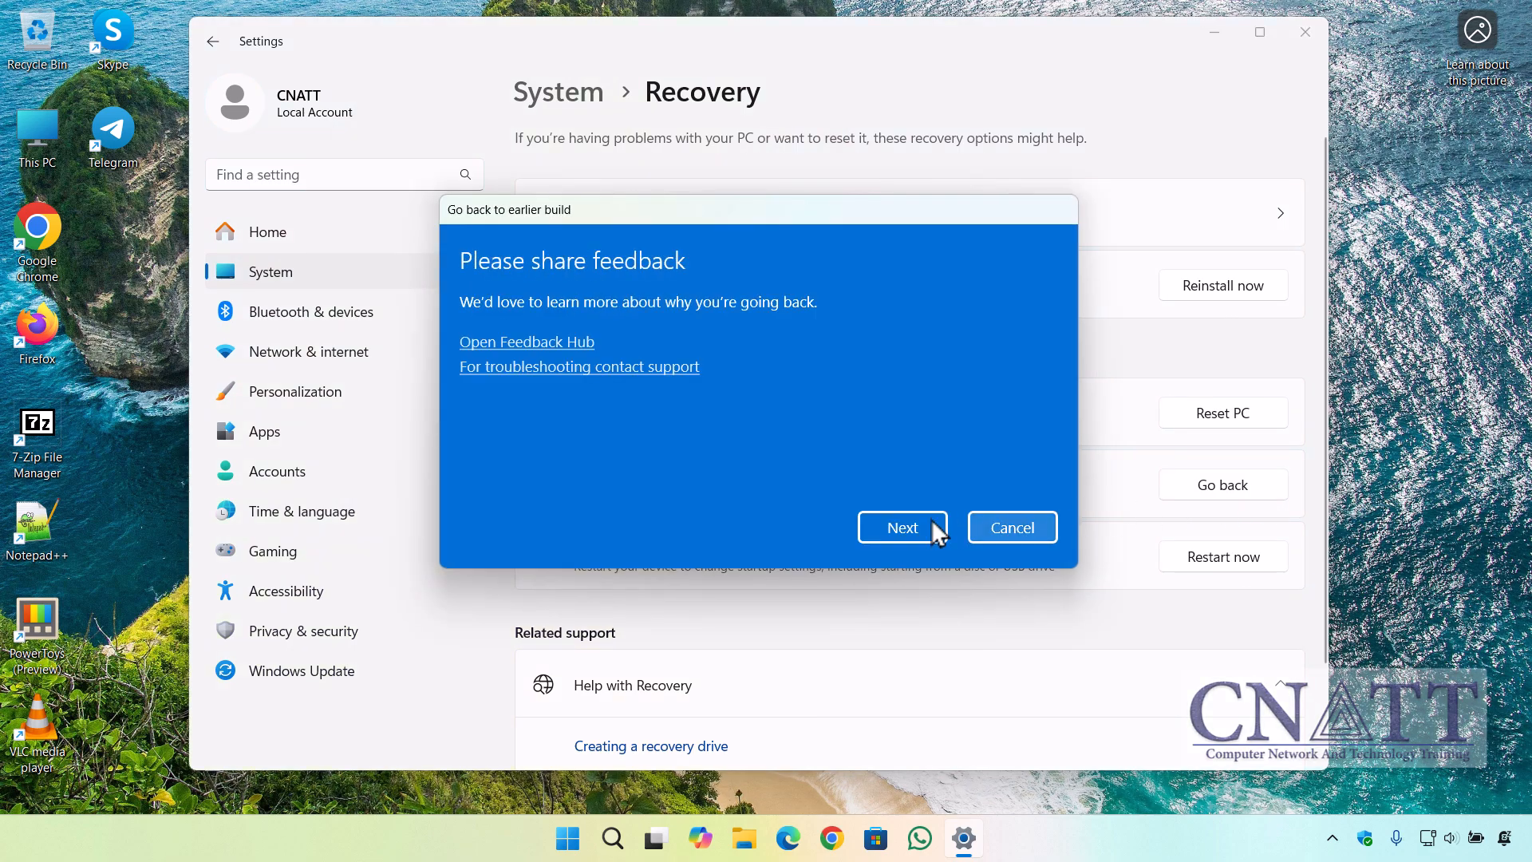
Step: Complete the prompts for going back to the earlier build, and open the system's About information
click(932, 519)
click(1041, 528)
click(936, 528)
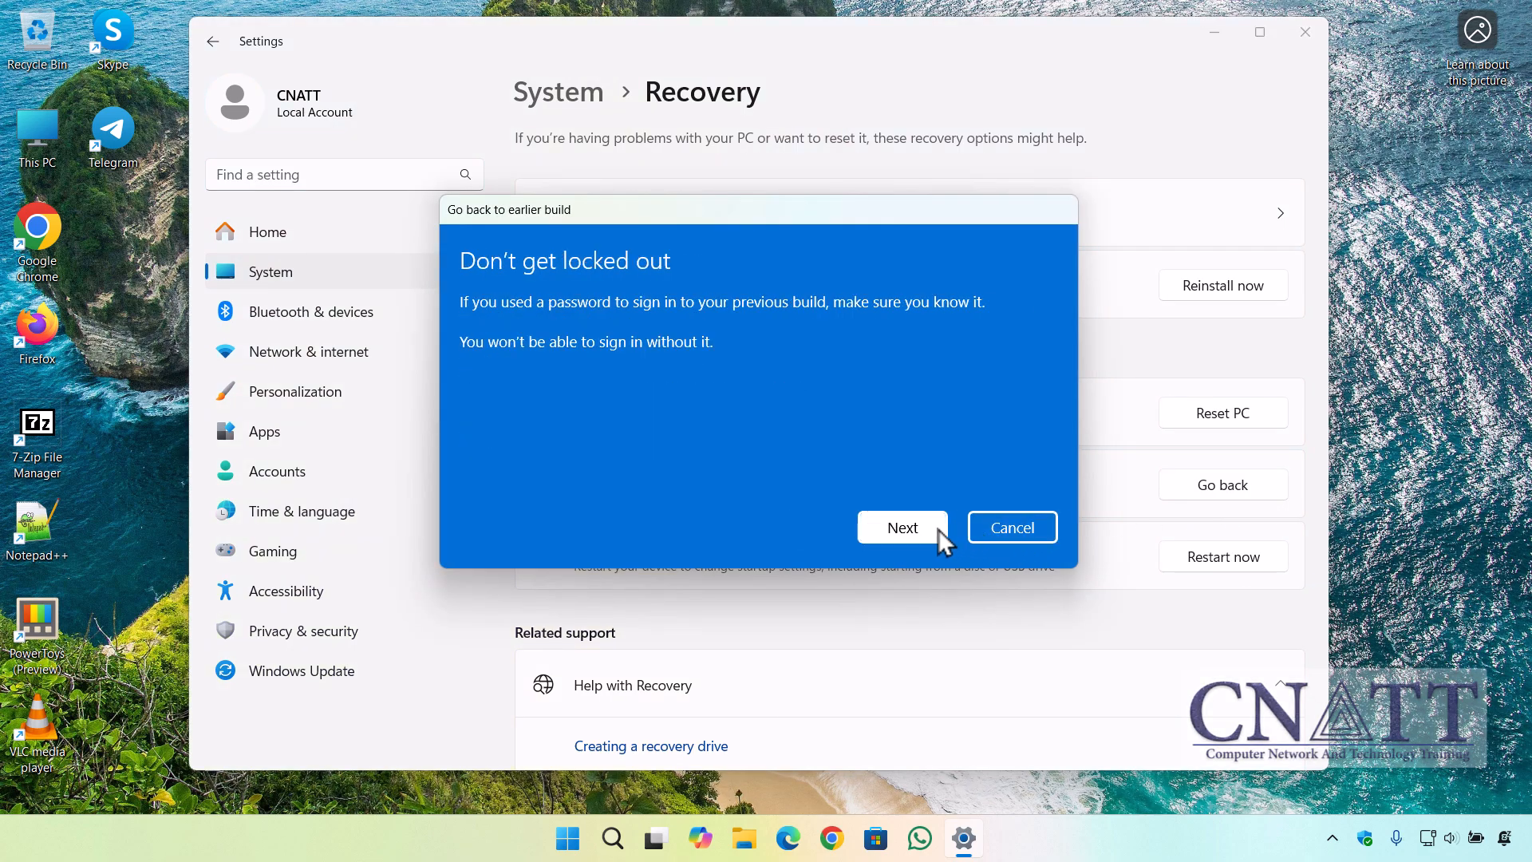
click(937, 528)
click(938, 527)
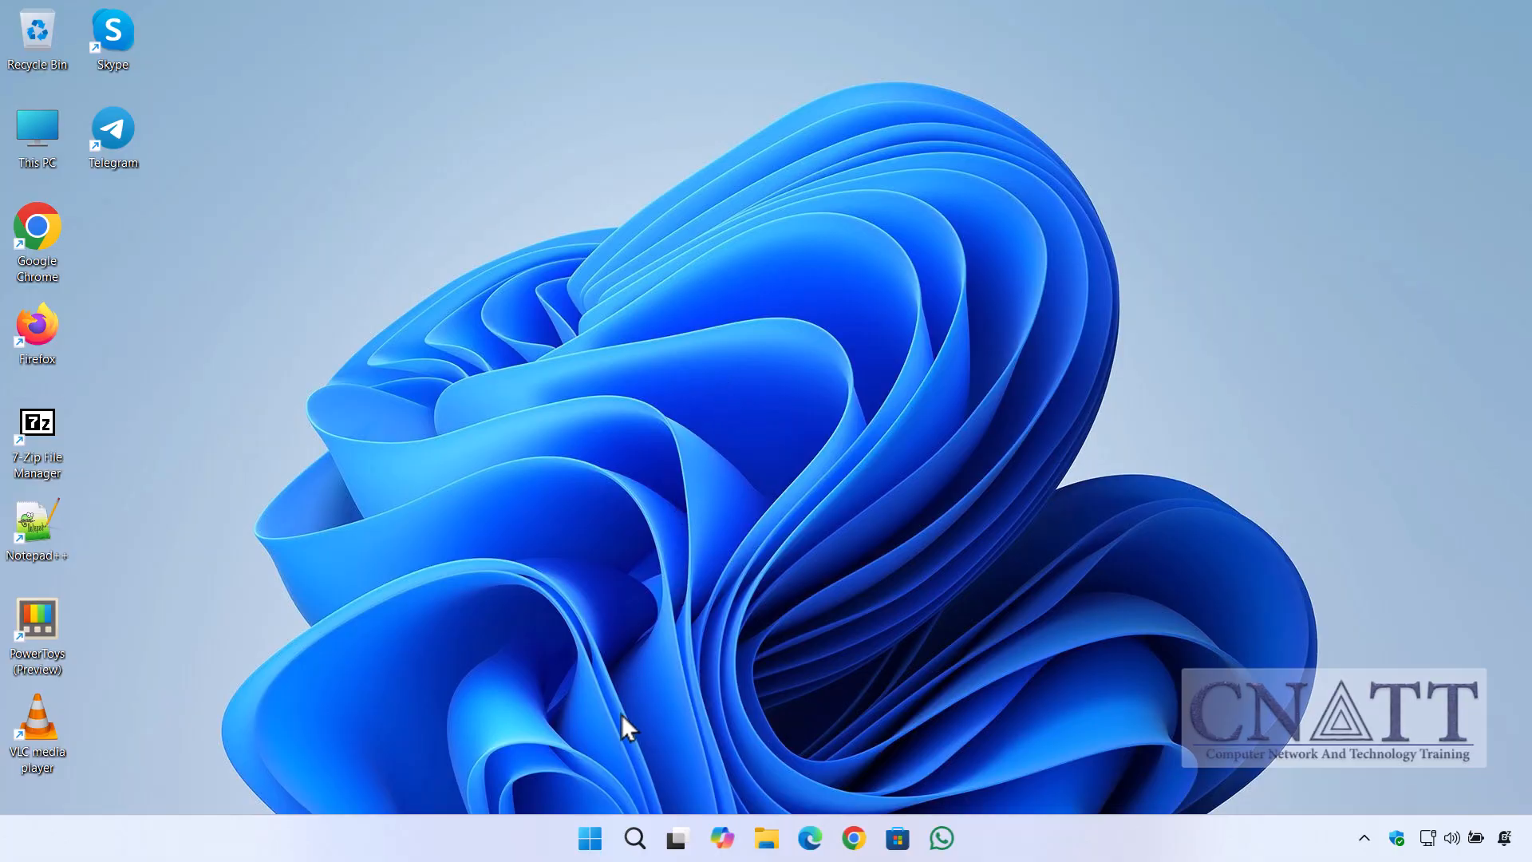
right_click(590, 838)
click(639, 363)
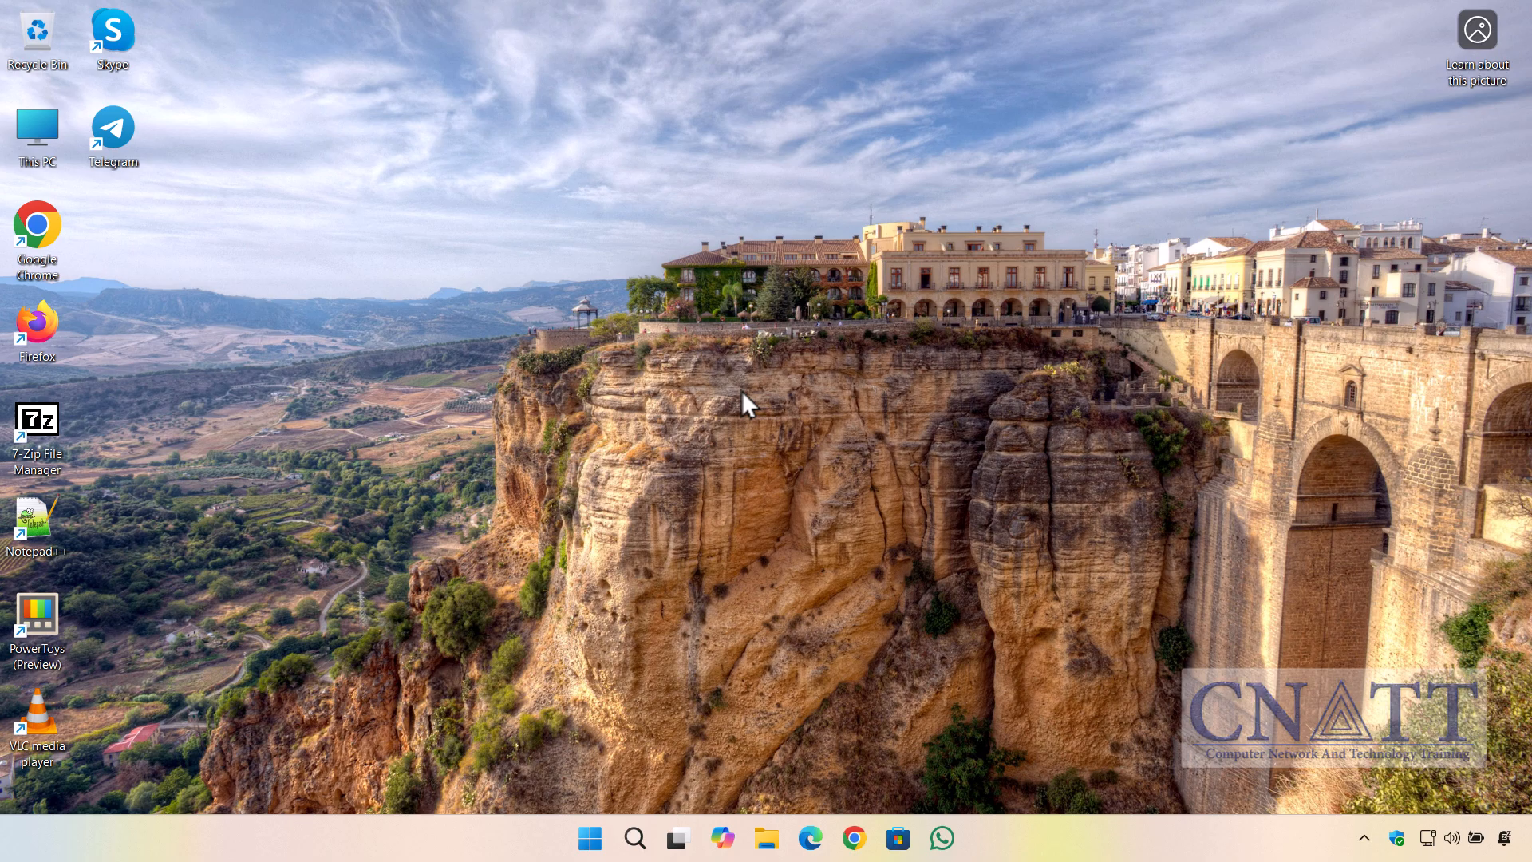
Step: Remove the previous Windows installation(s) along with the preselected temporary files from the Storage settings, confirming their permanent deletion
click(595, 838)
click(615, 275)
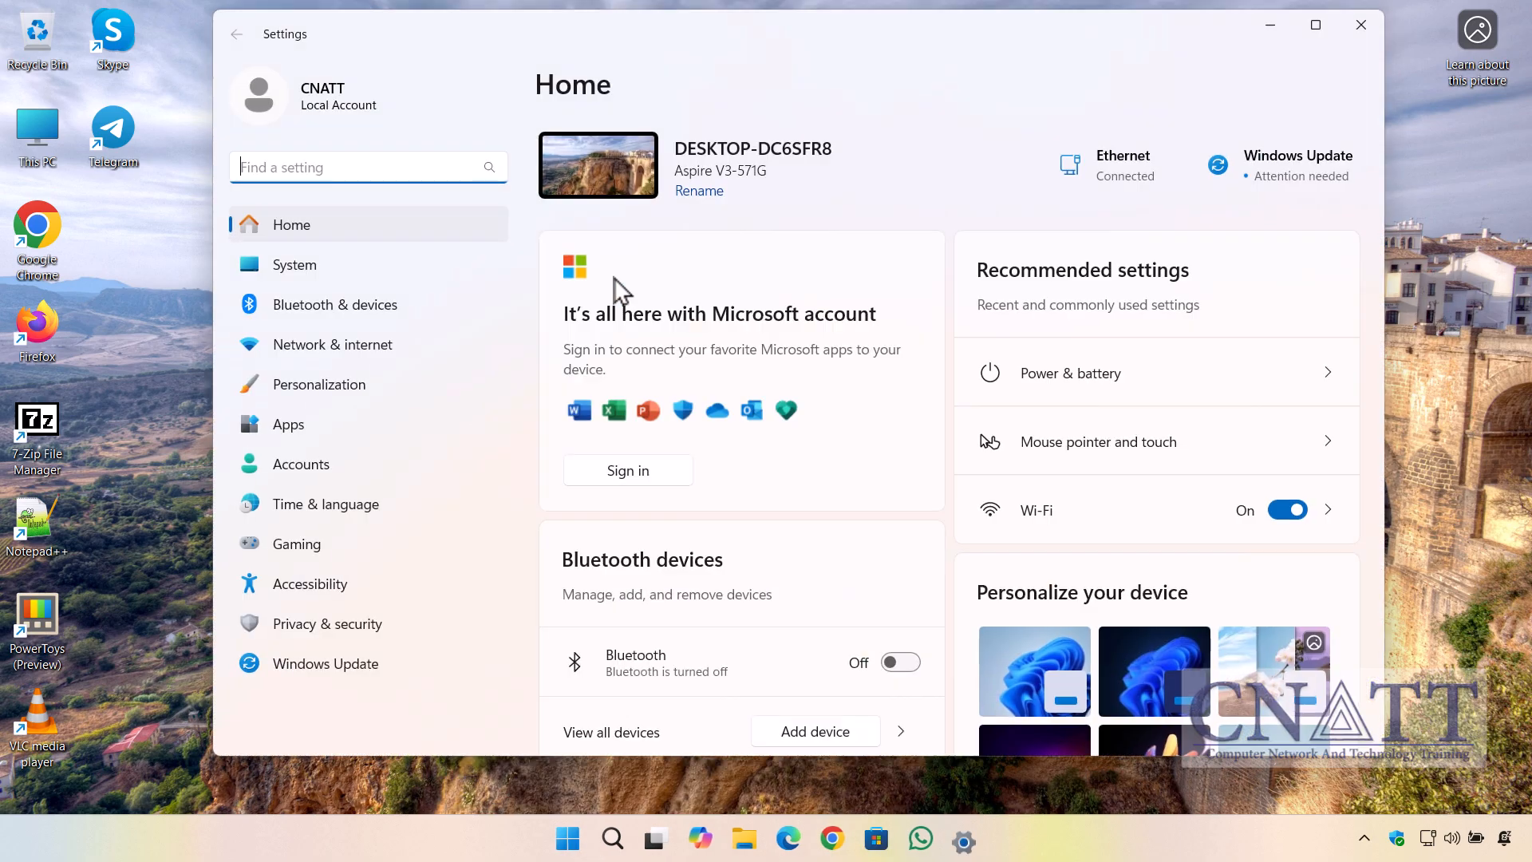
click(416, 268)
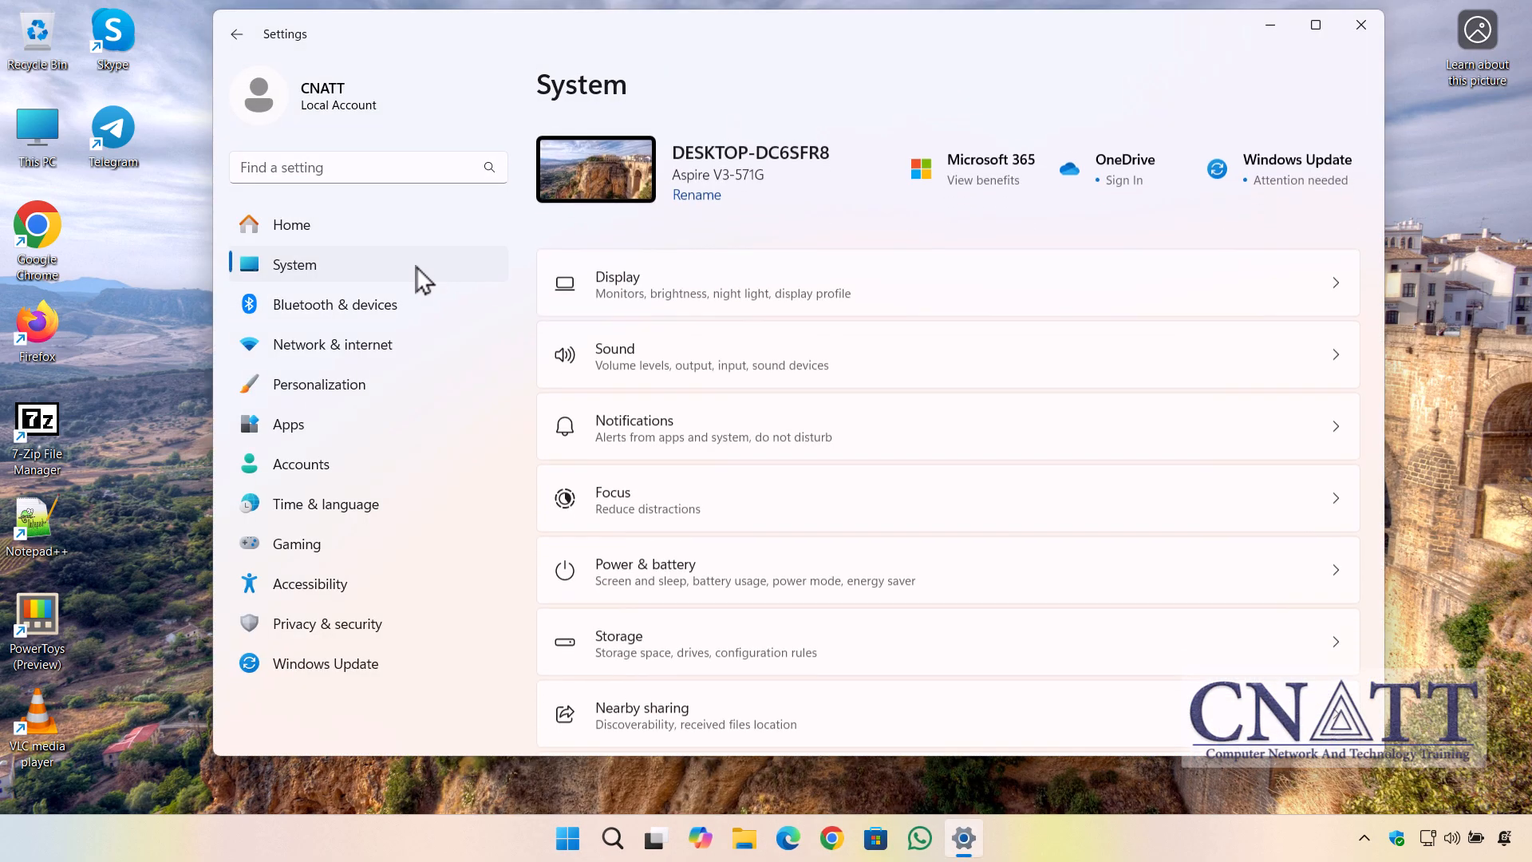
click(868, 644)
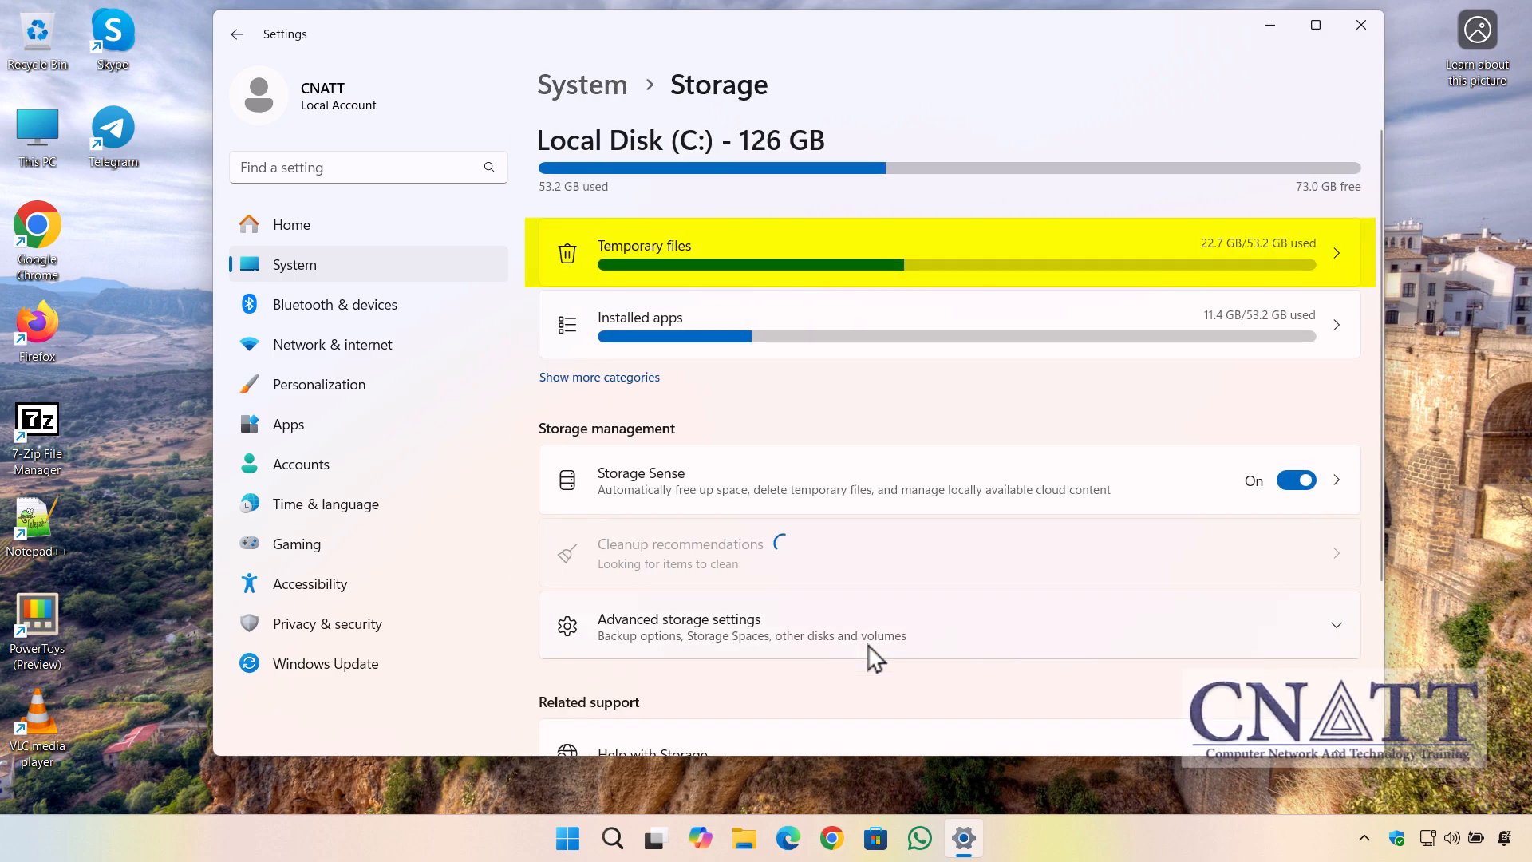
click(897, 272)
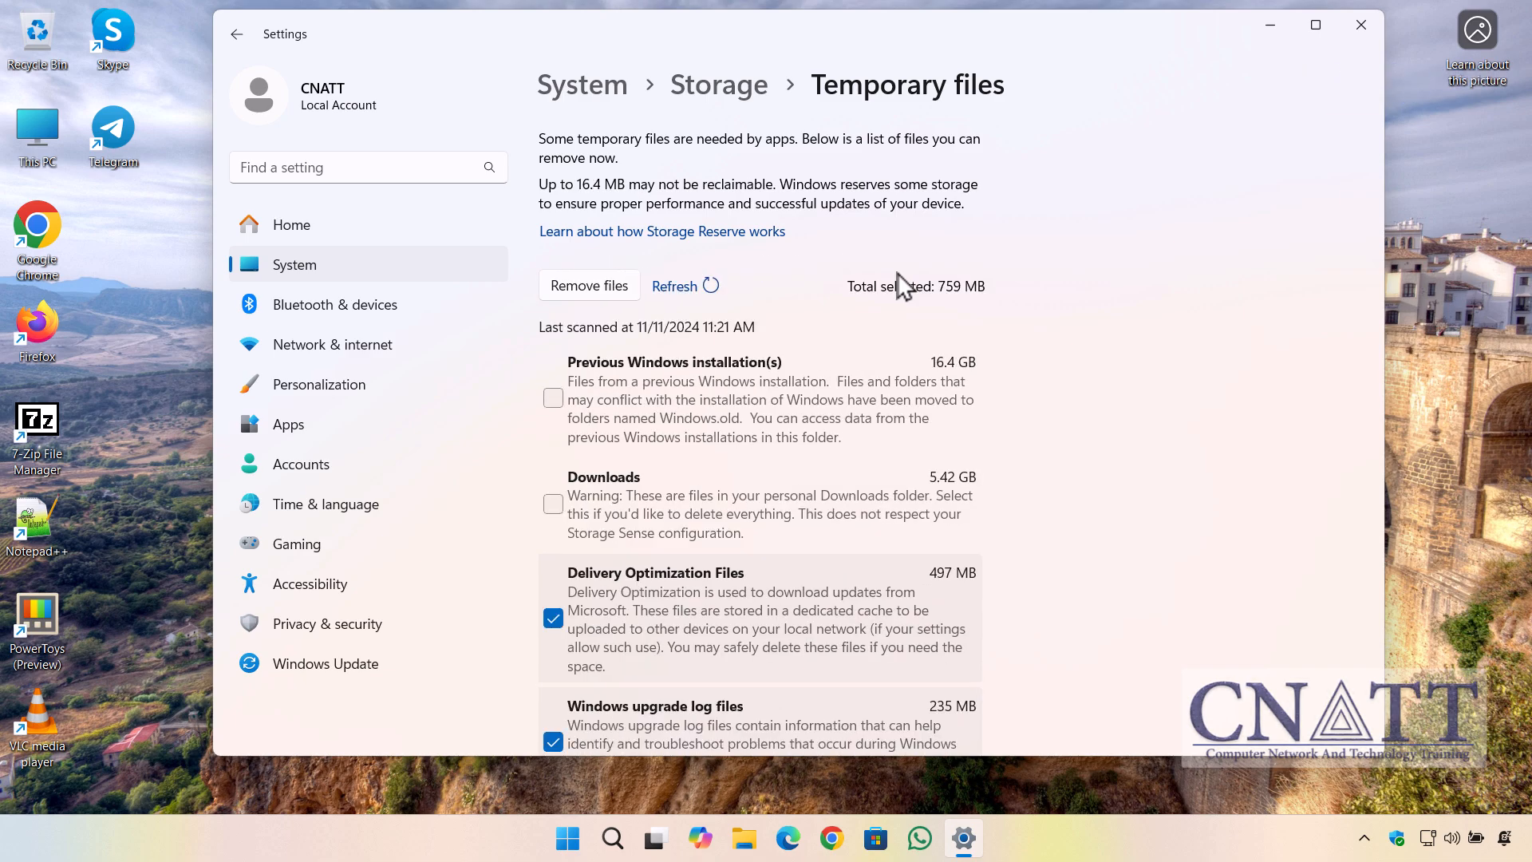
click(553, 398)
click(582, 291)
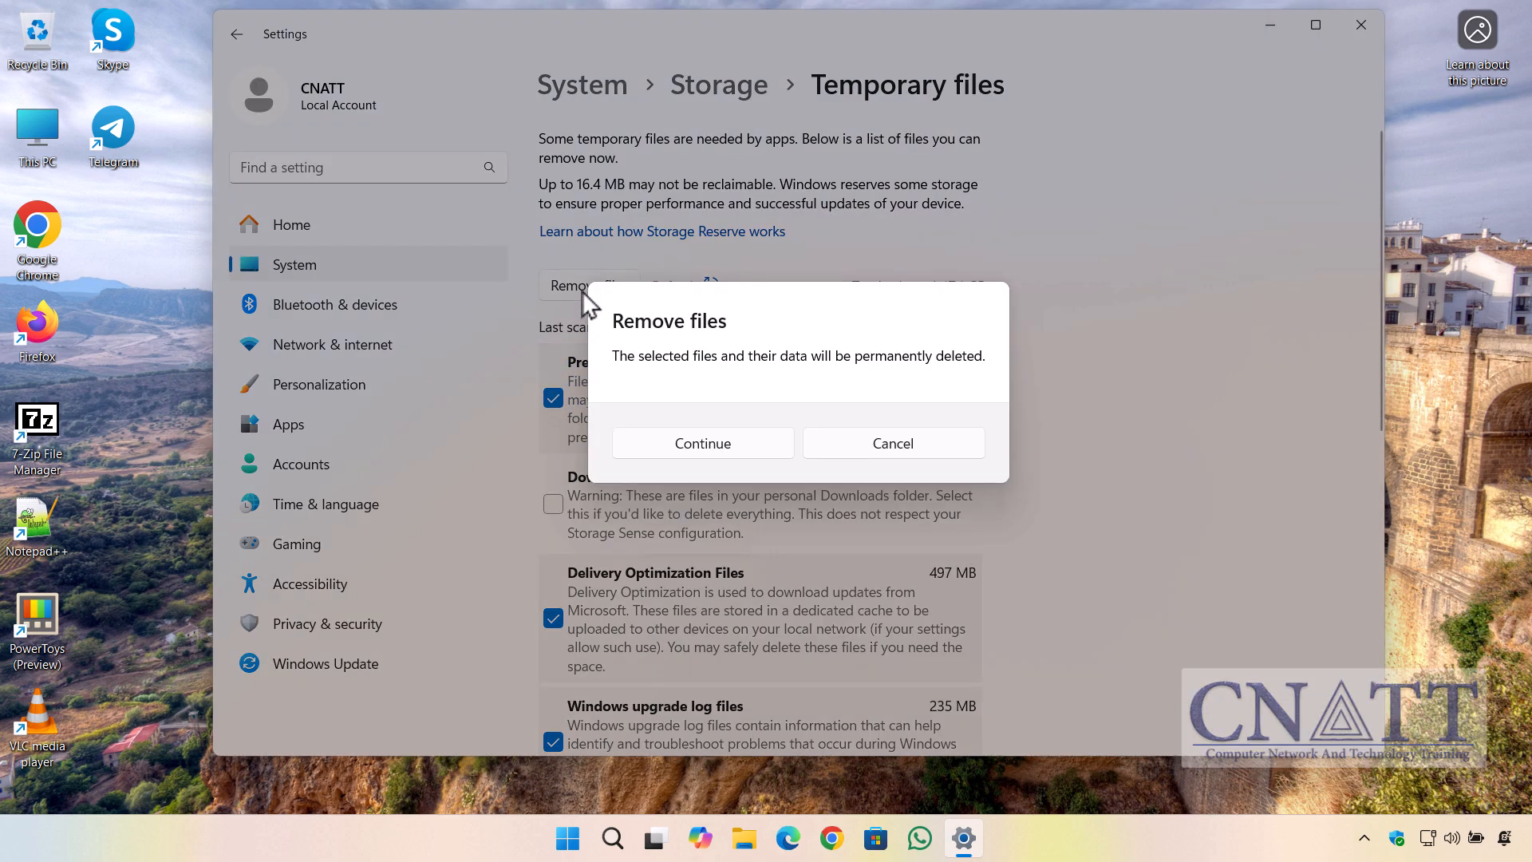
click(750, 447)
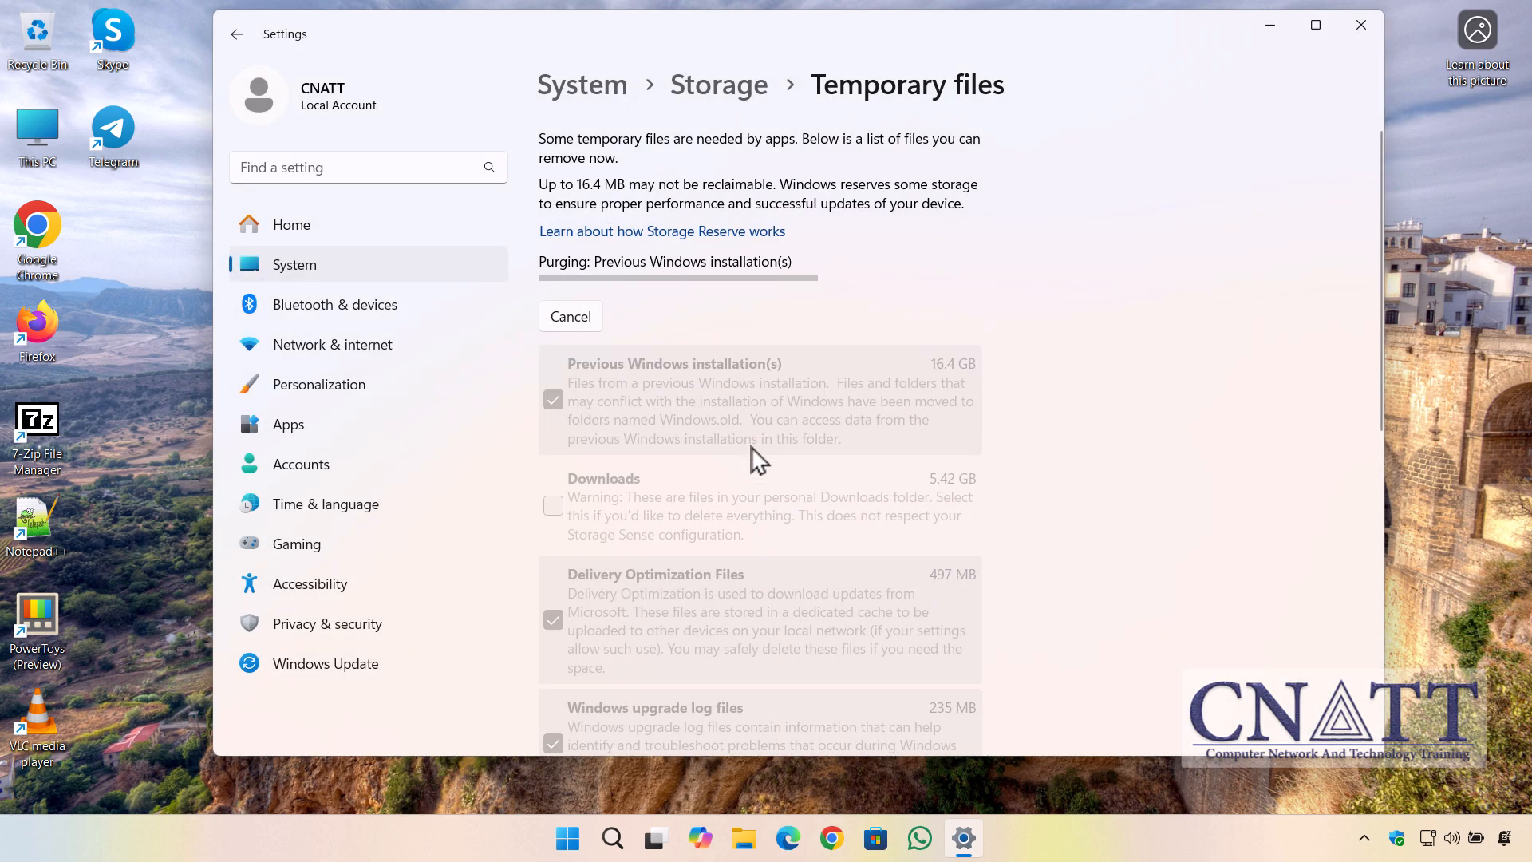